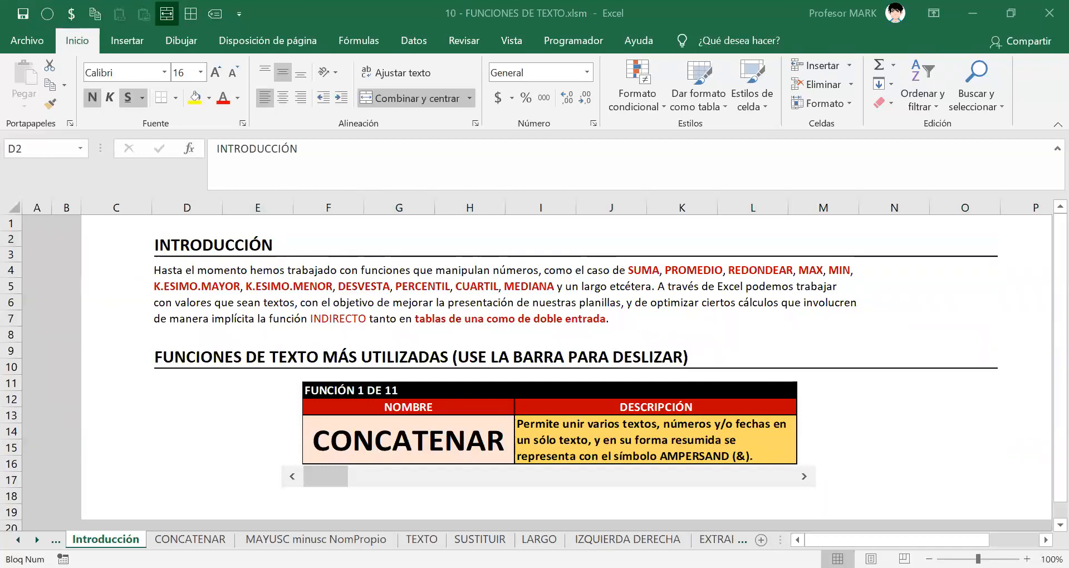
Open the Ejercicio #1 worksheet and select a cell in the SEGUNDO NOMBRE column of the workers' table.
drag(782, 540, 938, 540)
click(838, 539)
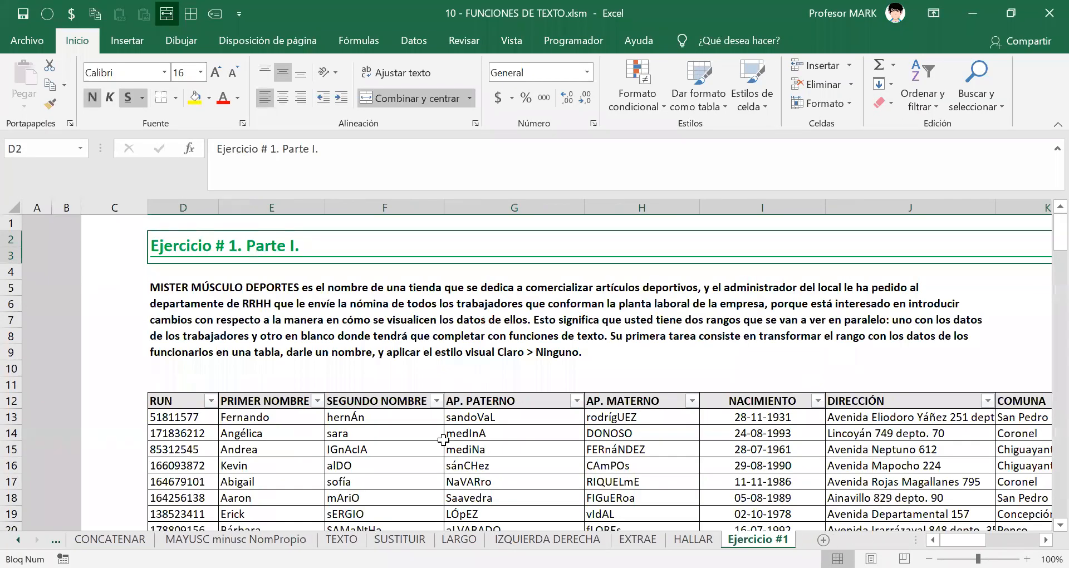
click(419, 464)
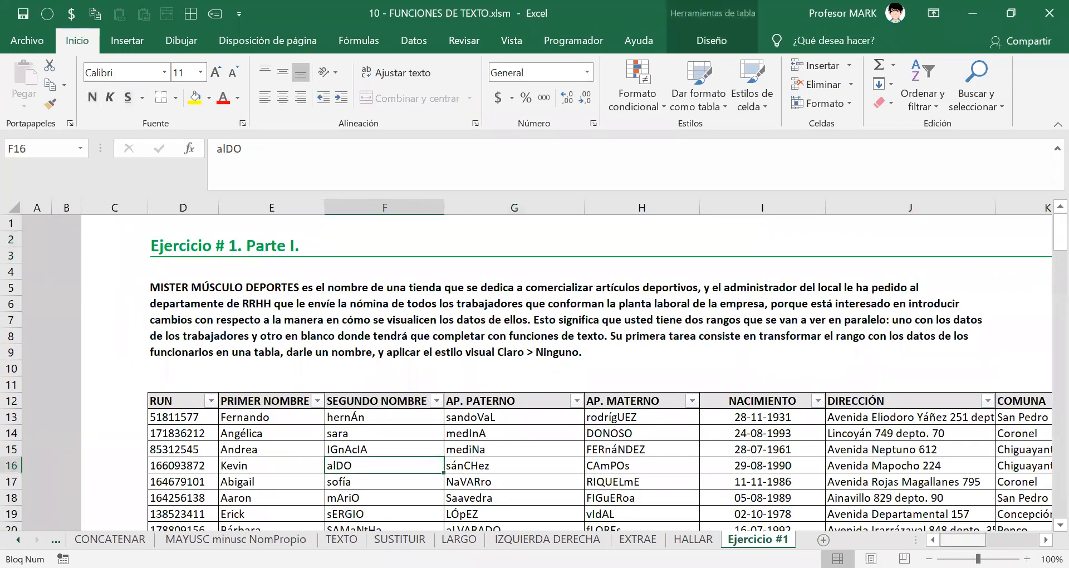
Examine the concatenation formula in the first data cell of the NOMBRE COMPLETO column.
drag(963, 539, 979, 539)
scroll(487, 453, right, 1)
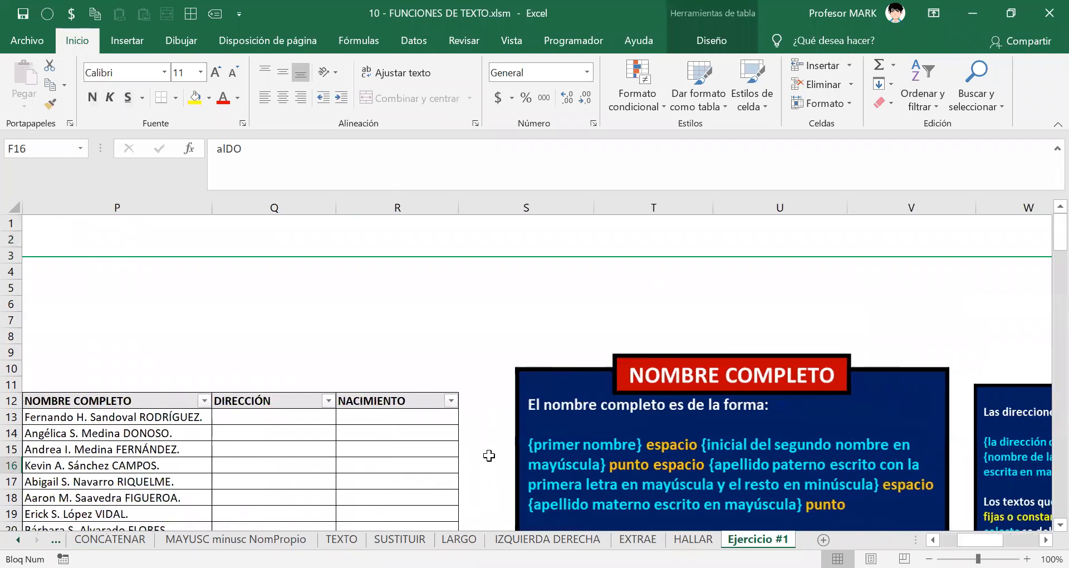
scroll(486, 448, down, 1)
click(163, 368)
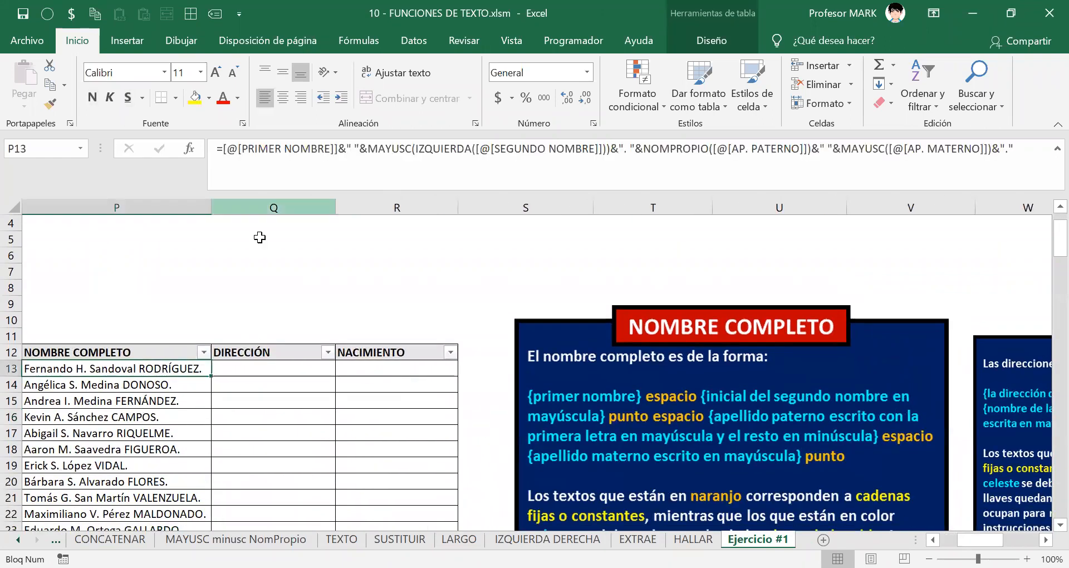
click(144, 370)
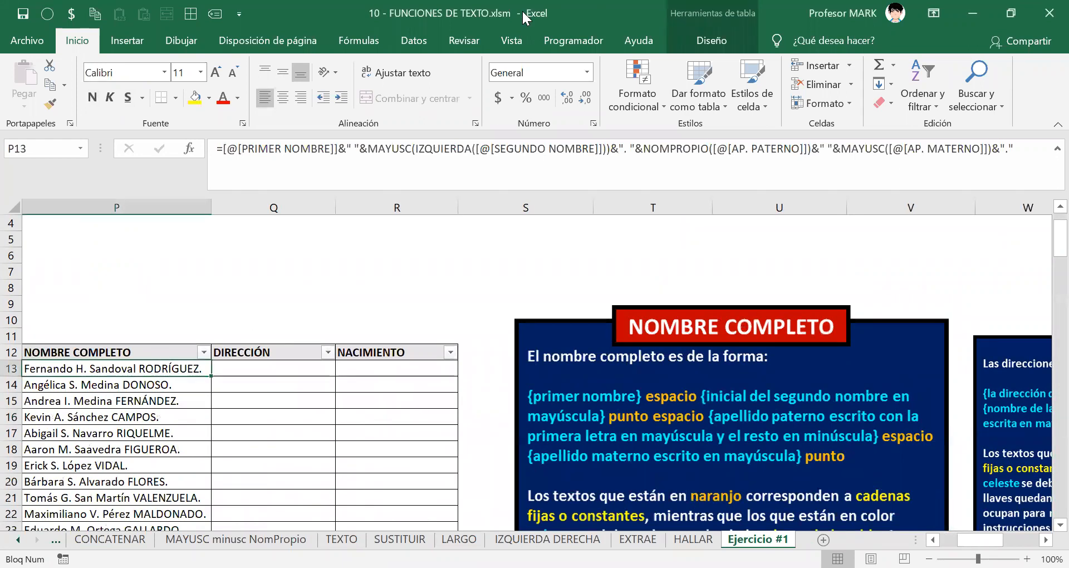
click(524, 14)
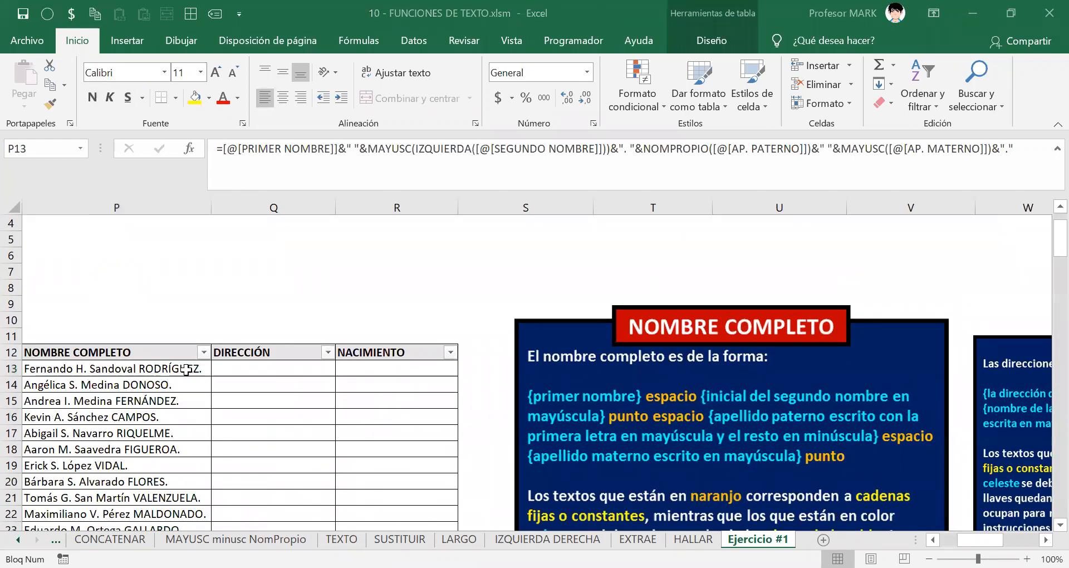
click(187, 369)
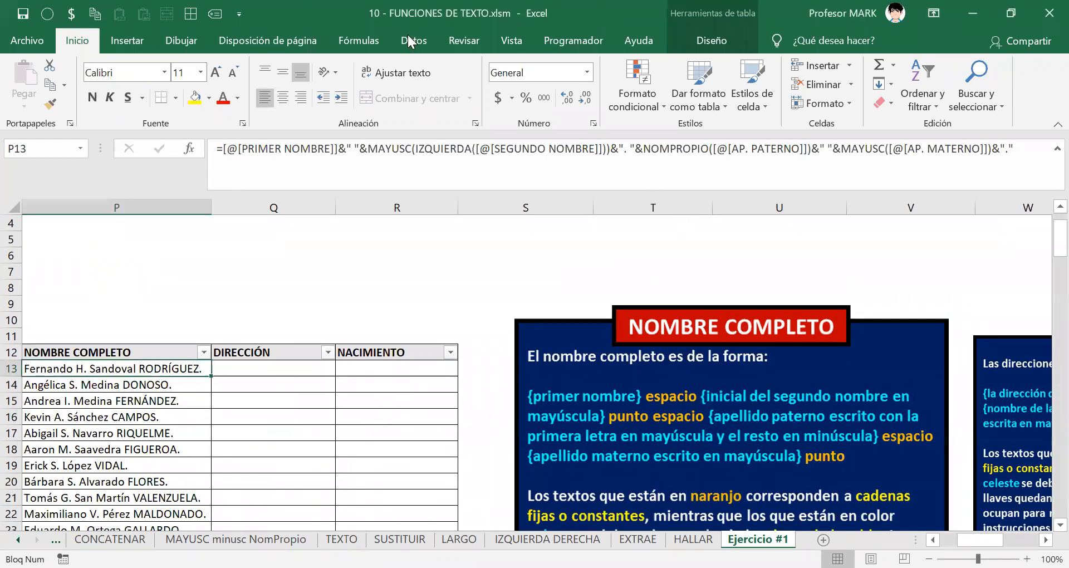
Check the names assigned to the two tables, selecting a cell in the DIRECCIÓN column and showing its table's full name.
click(692, 42)
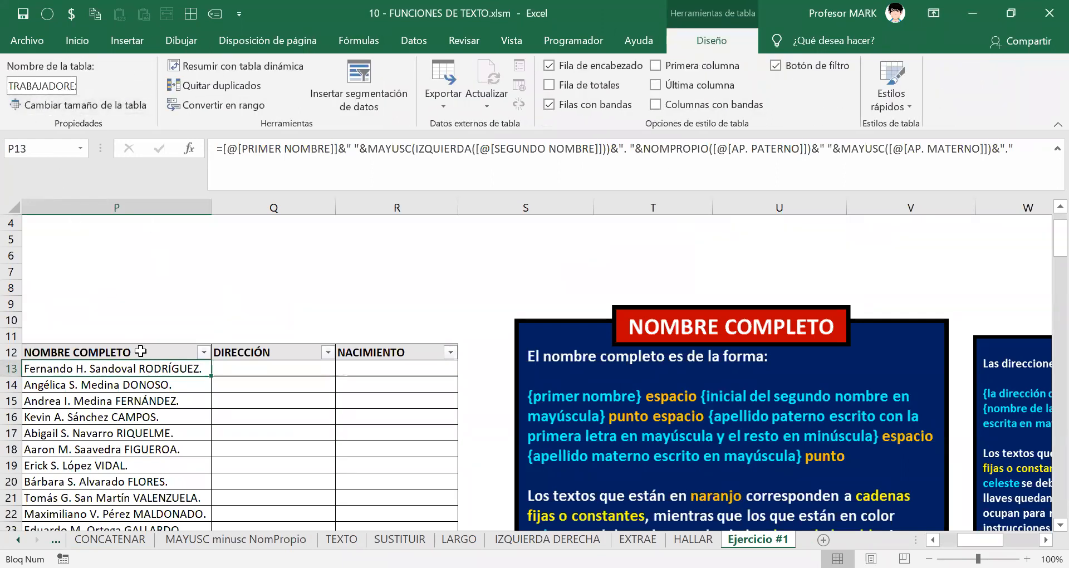
click(316, 415)
click(67, 86)
drag(67, 85, 89, 100)
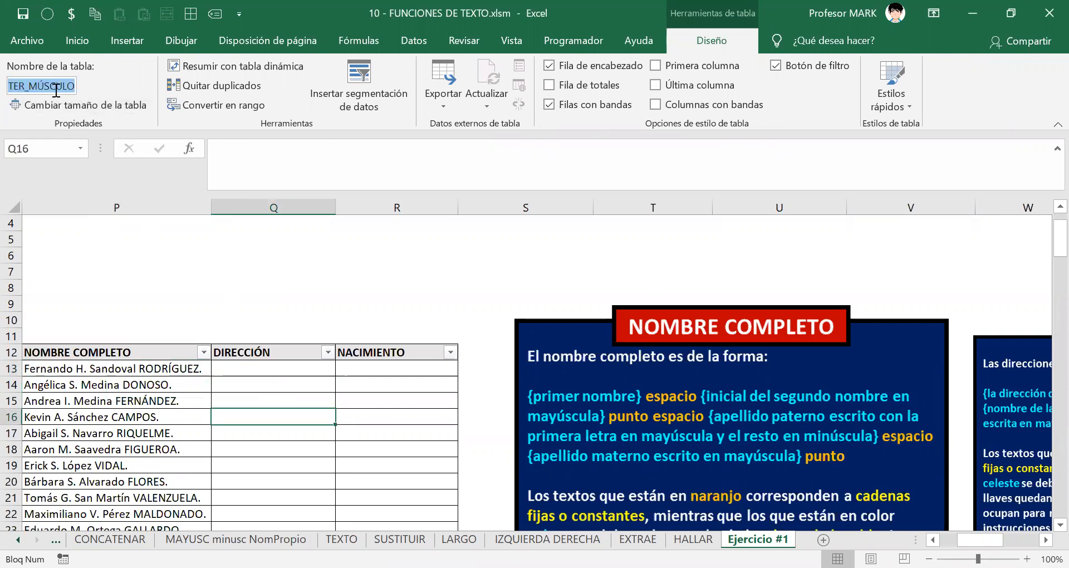
click(57, 88)
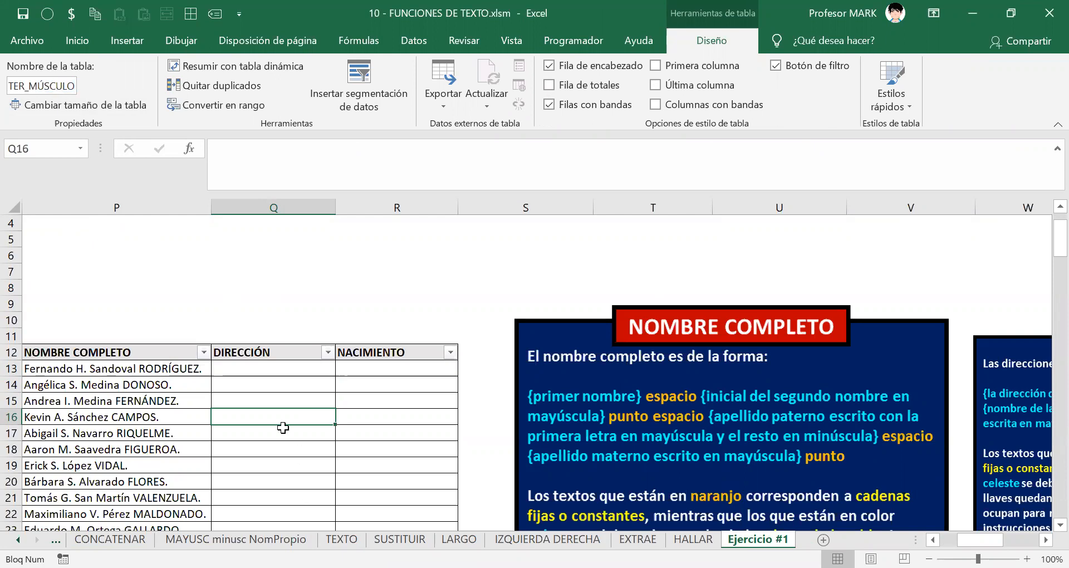
Review the empty RUN 2.0, DIRECCIÓN and NACIMIENTO columns and select the first RUN 2.0 data cell, O13.
drag(979, 539, 978, 540)
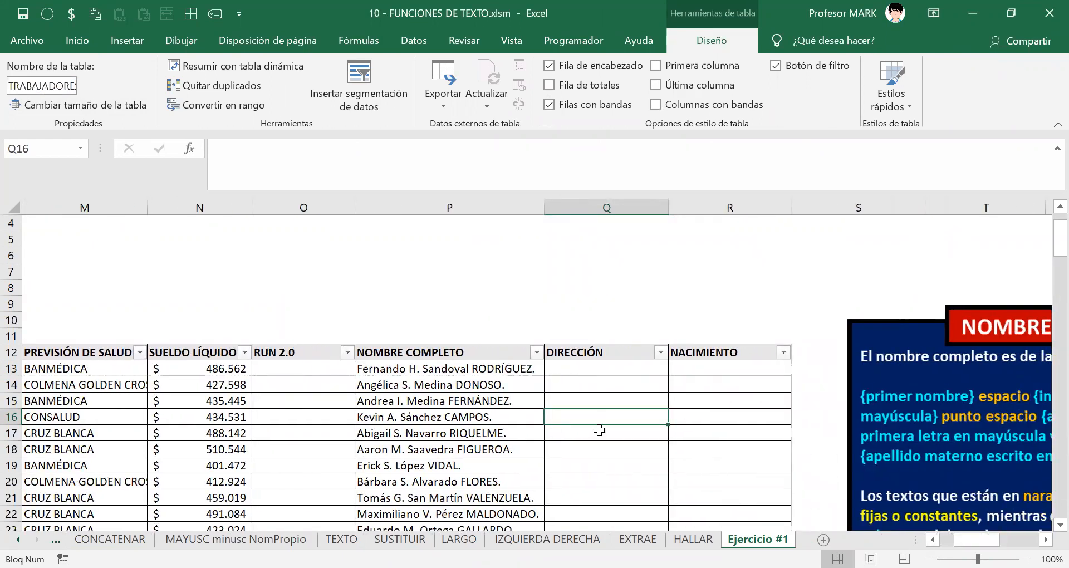
scroll(599, 430, down, 2)
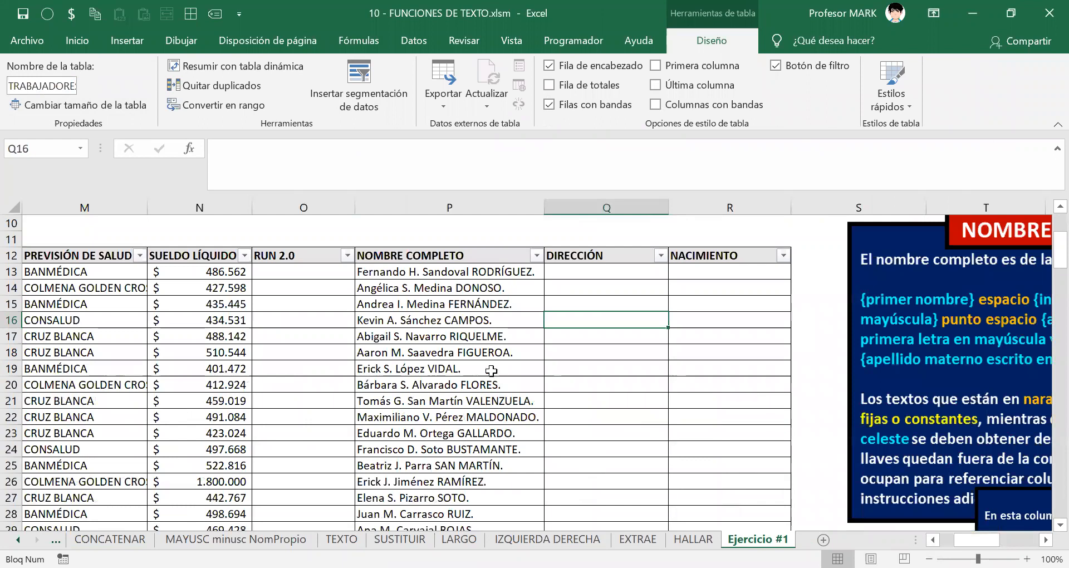
drag(320, 272, 320, 401)
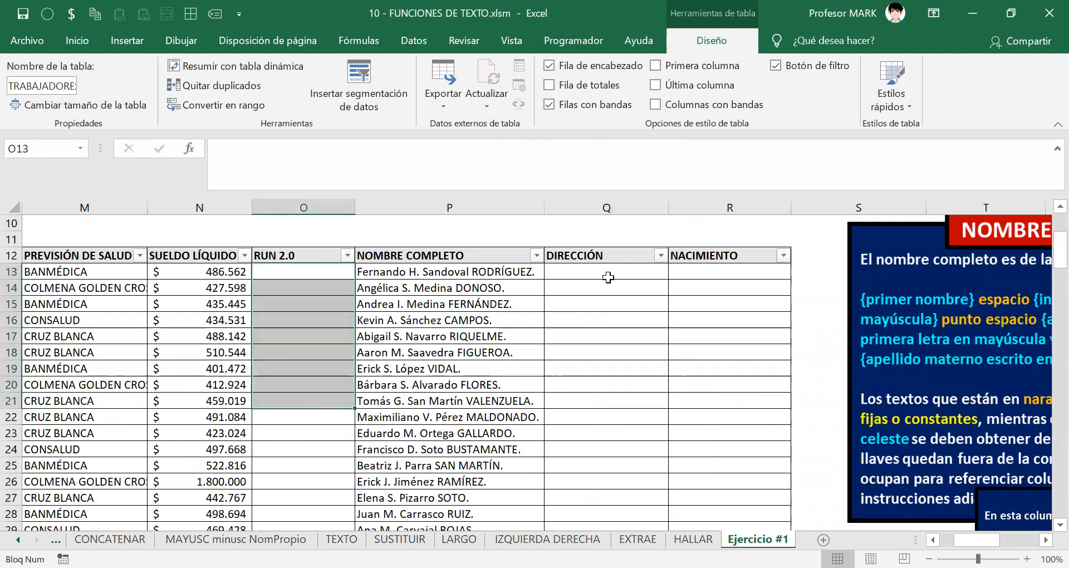
drag(611, 277, 613, 366)
drag(745, 304, 744, 336)
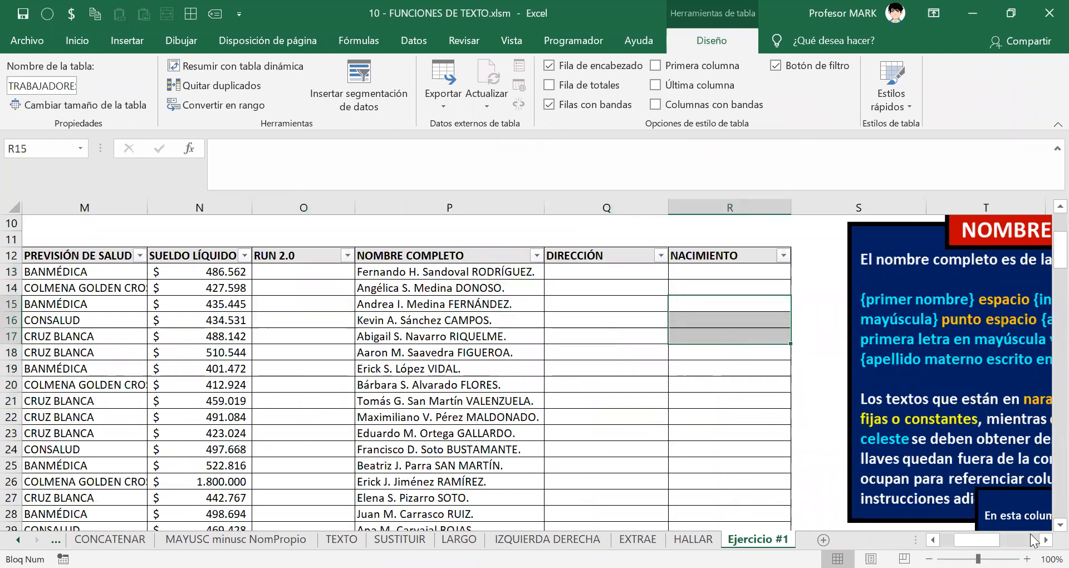
drag(916, 539, 791, 538)
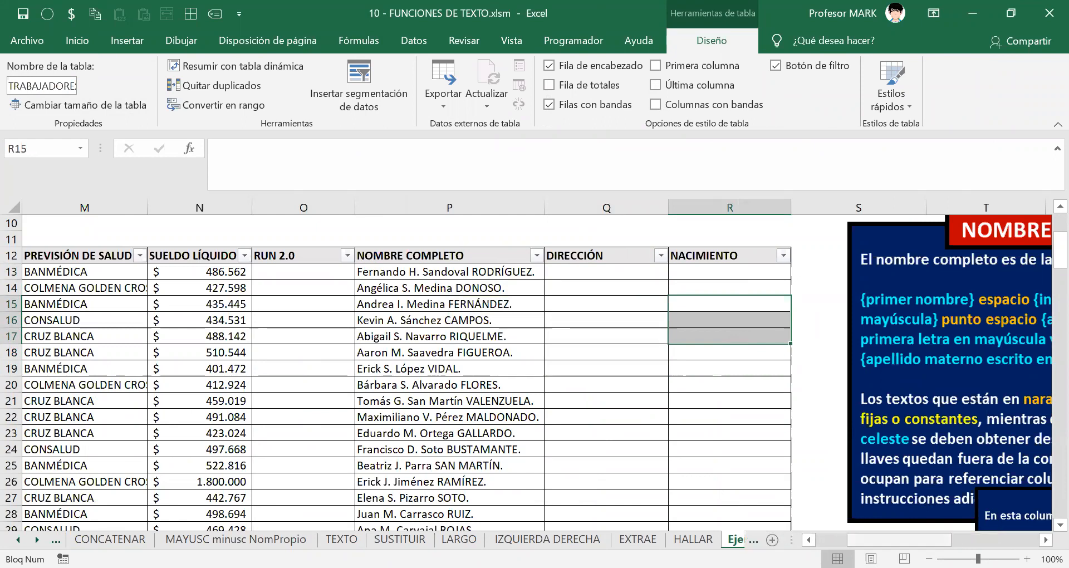
click(323, 271)
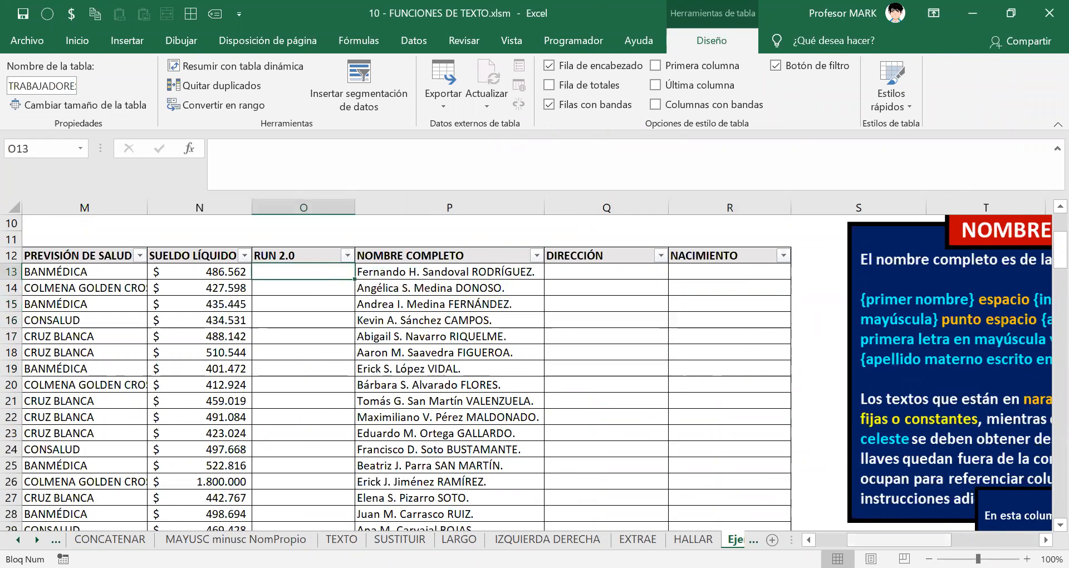
Shrink the NOMBRE COMPLETO instruction picture and place it over columns R to T, around rows 14 to 28.
scroll(677, 344, right, 2)
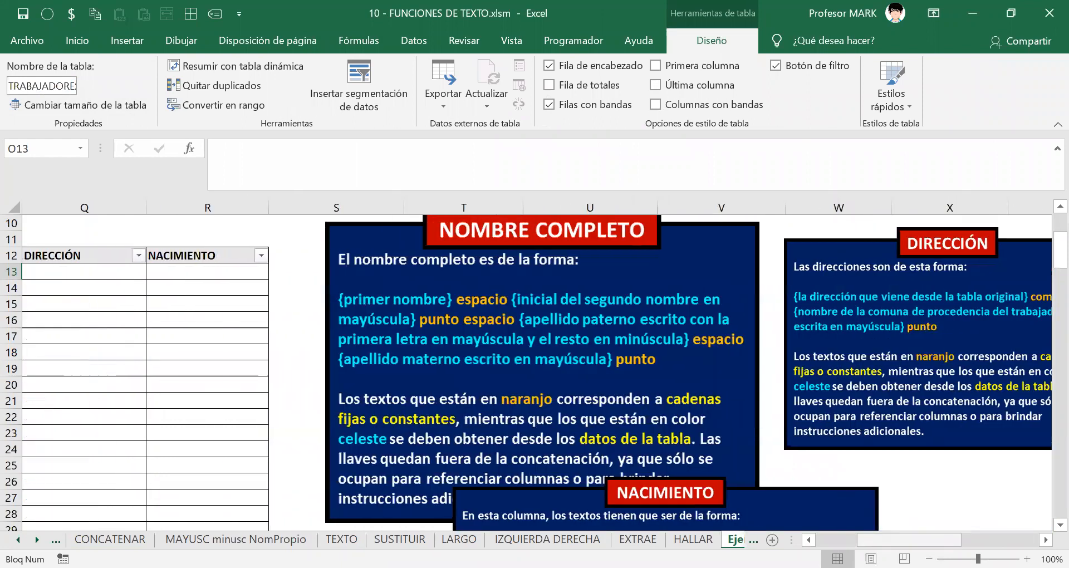
scroll(673, 345, down, 2)
scroll(592, 324, up, 1)
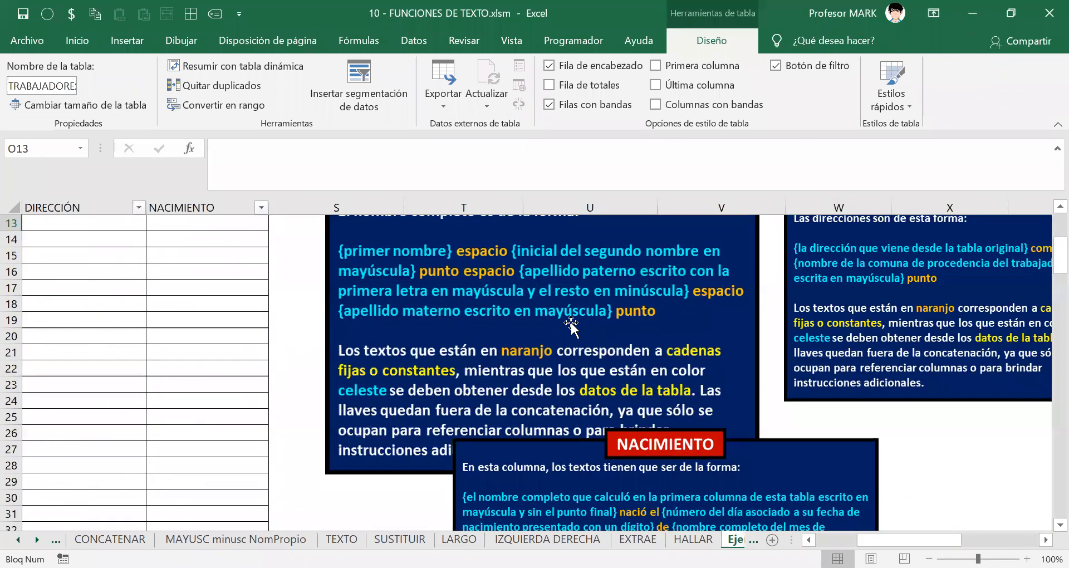
key(ctrl+z)
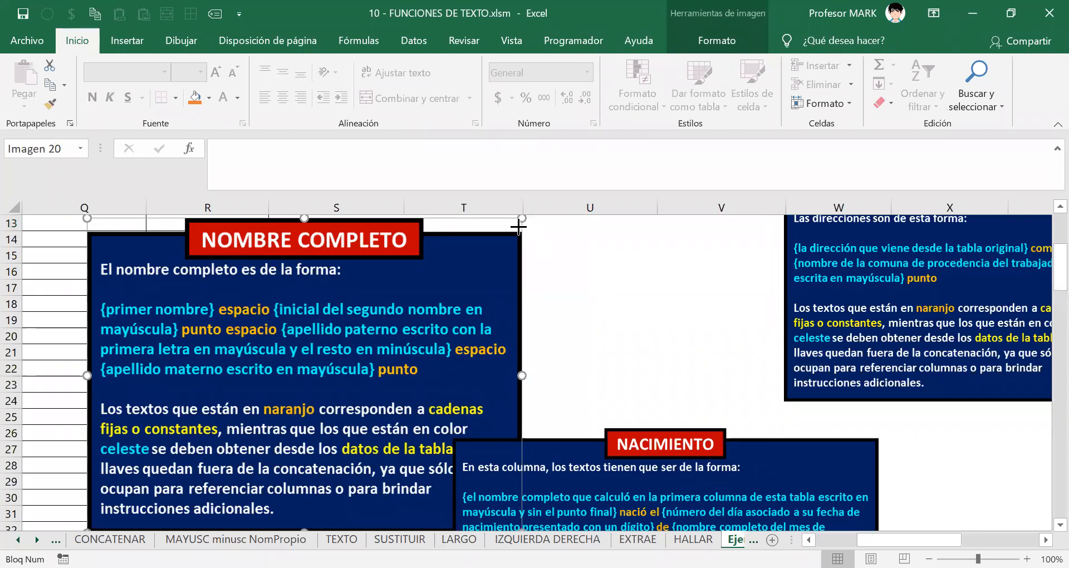
drag(518, 226, 423, 286)
drag(312, 362, 376, 301)
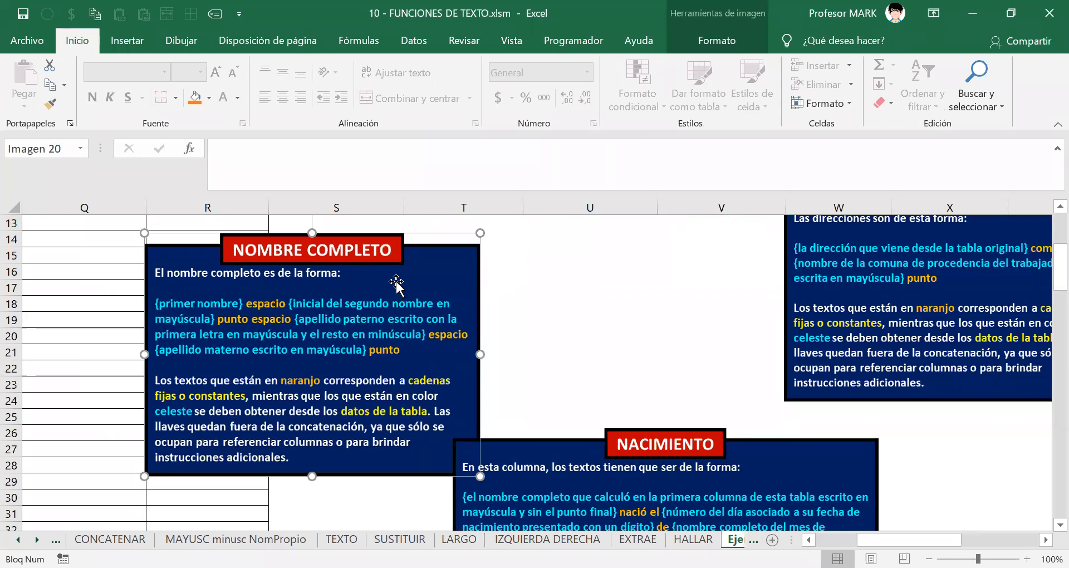
mouse_move(403, 338)
mouse_down()
mouse_move(432, 337)
mouse_move(408, 339)
mouse_up()
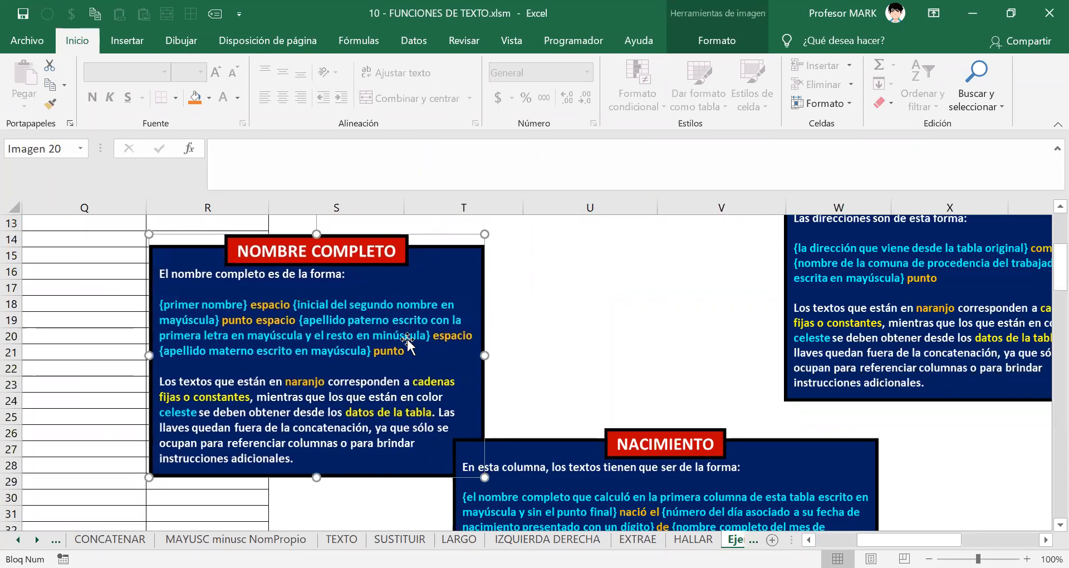
Shift the NOMBRE COMPLETO picture over columns T to V and bring the RUN 2.0 picture up over columns Q to S.
scroll(526, 359, down, 1)
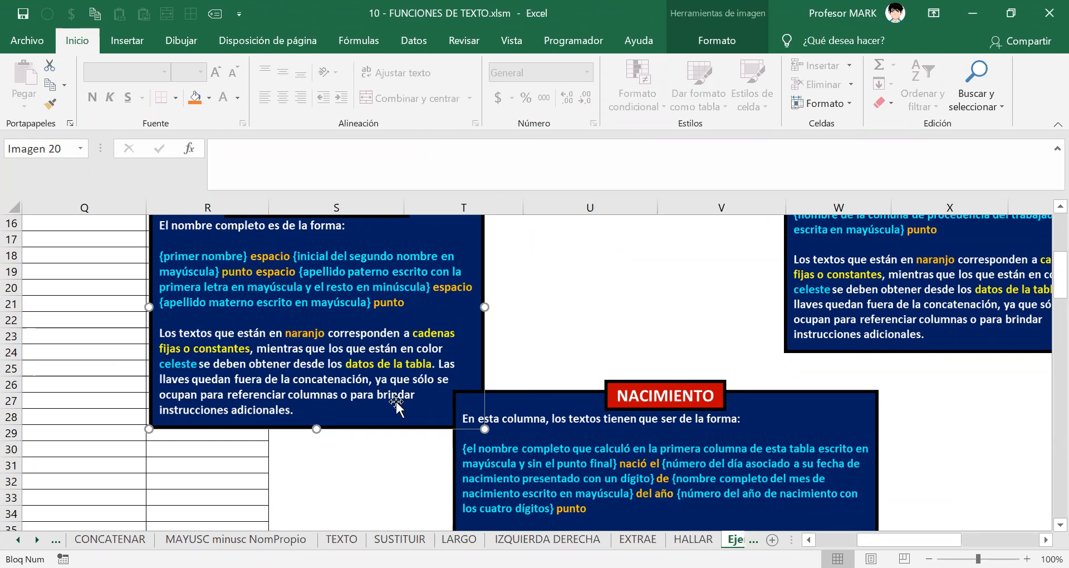
scroll(397, 404, up, 1)
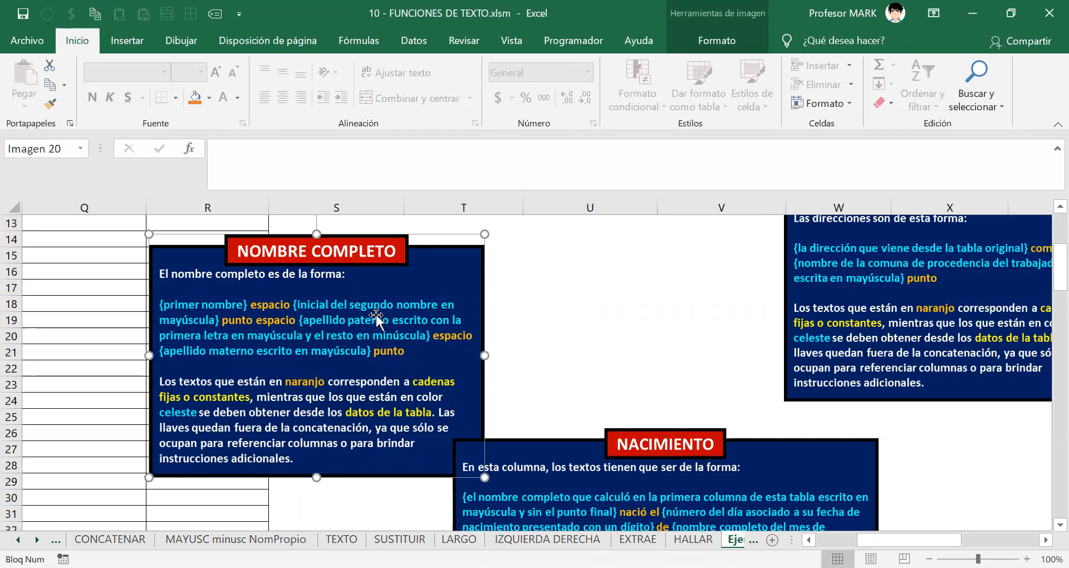
scroll(563, 358, up, 2)
scroll(651, 435, down, 6)
drag(630, 500, 183, 356)
scroll(387, 367, up, 3)
drag(298, 310, 551, 297)
drag(277, 478, 288, 275)
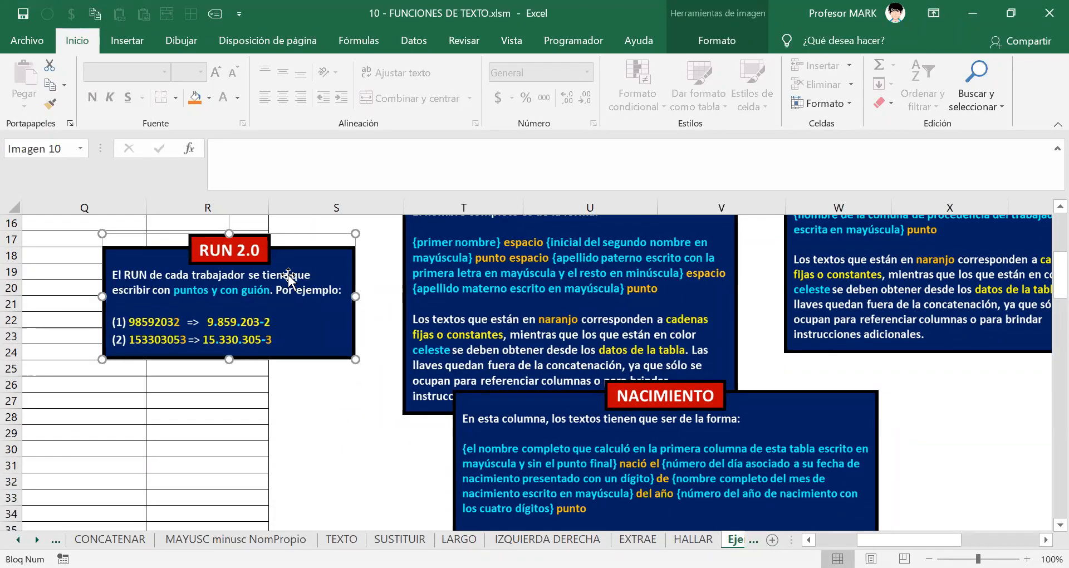
Reposition the RUN 2.0 picture over columns Q to S at about rows 14 to 21, just below the table headers.
drag(214, 294, 160, 318)
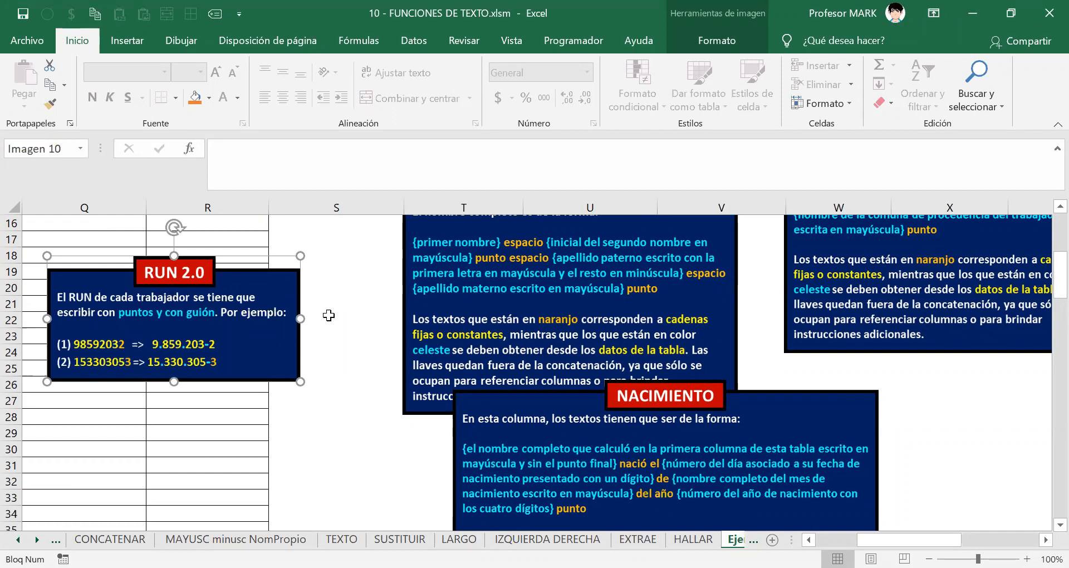
scroll(516, 381, up, 2)
drag(265, 422, 296, 287)
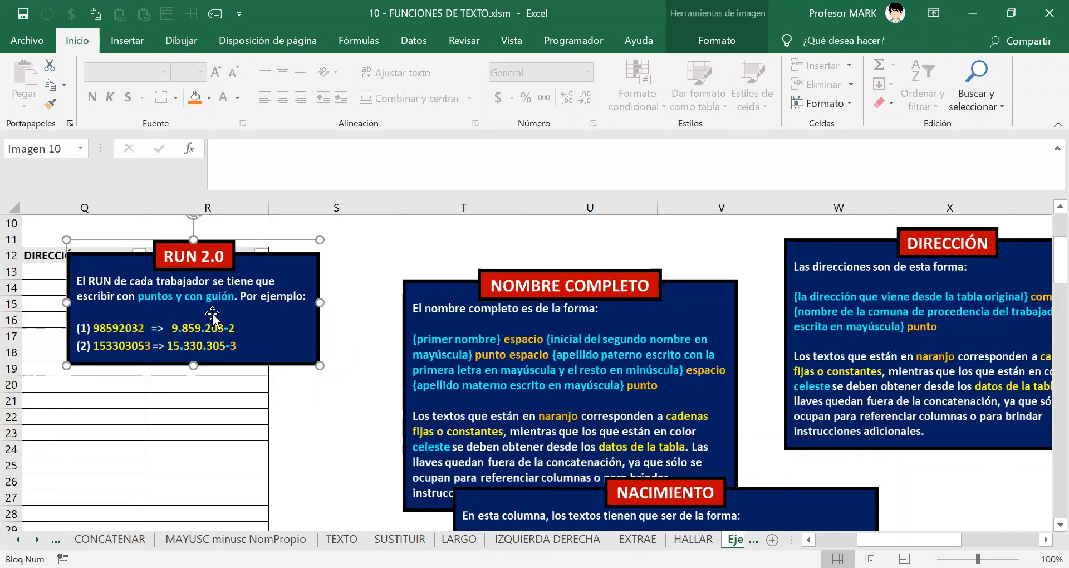
key(ctrl+z)
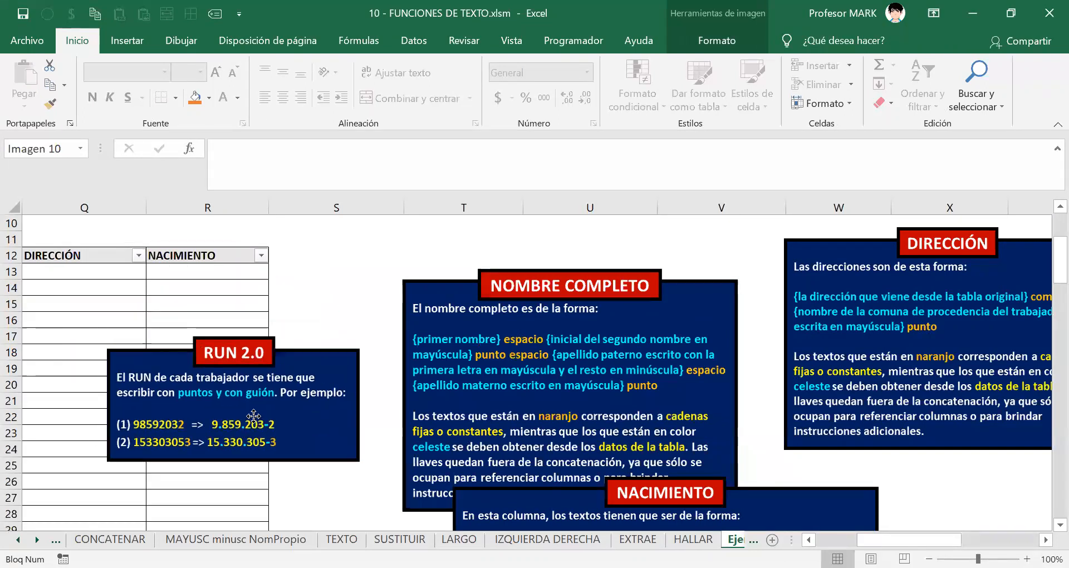
drag(210, 359, 163, 342)
Move the NOMBRE COMPLETO and DIRECCIÓN pictures farther from the table and bring the NACIMIENTO picture over columns S to V.
drag(560, 359, 834, 440)
scroll(683, 426, down, 2)
drag(648, 443, 549, 345)
scroll(661, 367, up, 2)
drag(826, 341, 1002, 315)
drag(860, 392, 937, 411)
drag(570, 395, 543, 259)
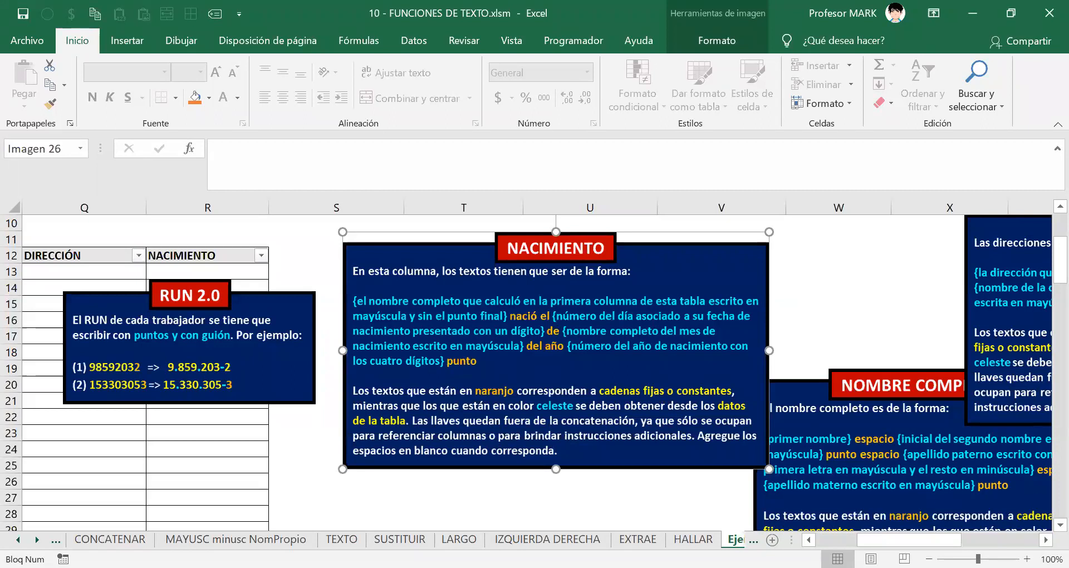
Move the NACIMIENTO and NOMBRE COMPLETO pictures out beyond column X and place the DIRECCIÓN picture over columns T to V.
drag(907, 540, 914, 539)
drag(365, 317, 826, 433)
drag(842, 292, 129, 316)
drag(663, 426, 833, 317)
drag(584, 442, 852, 550)
click(399, 326)
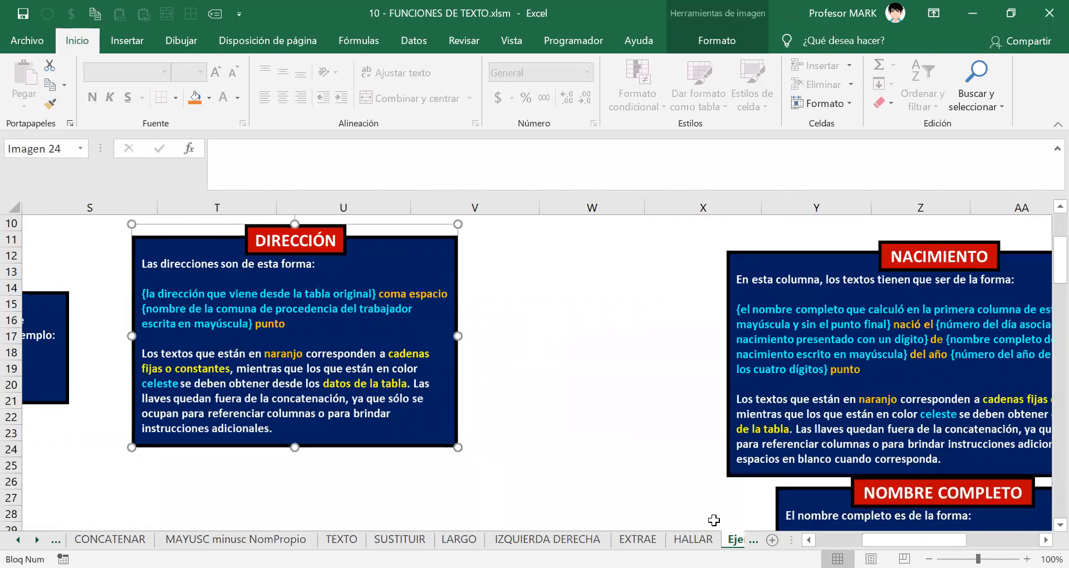
Place the DIRECCIÓN picture beside the table over columns R to T and the RUN 2.0 picture over columns U to W.
scroll(534, 373, left, 4)
drag(282, 313, 472, 288)
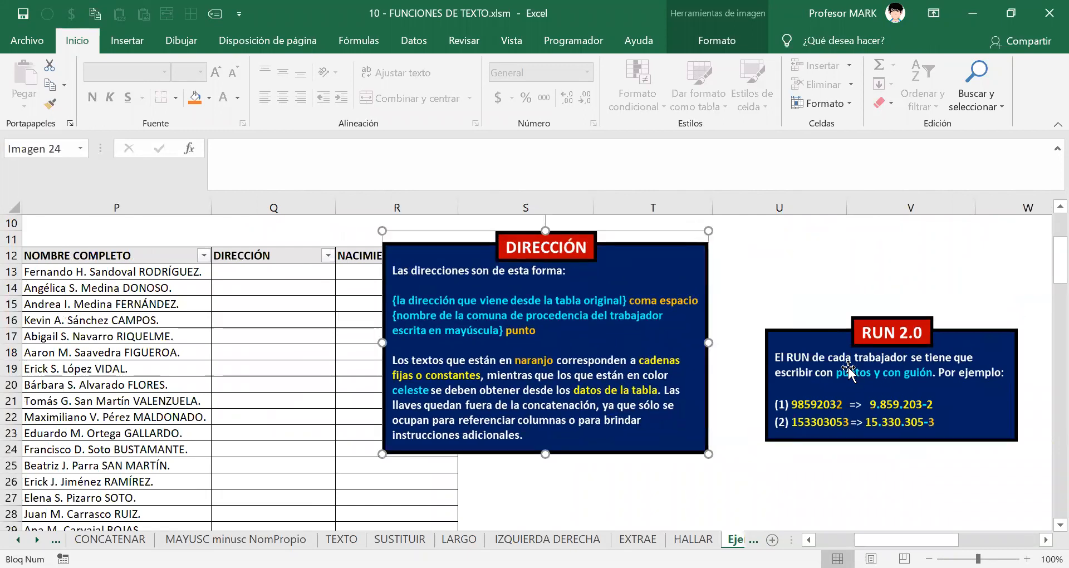
drag(802, 390, 855, 323)
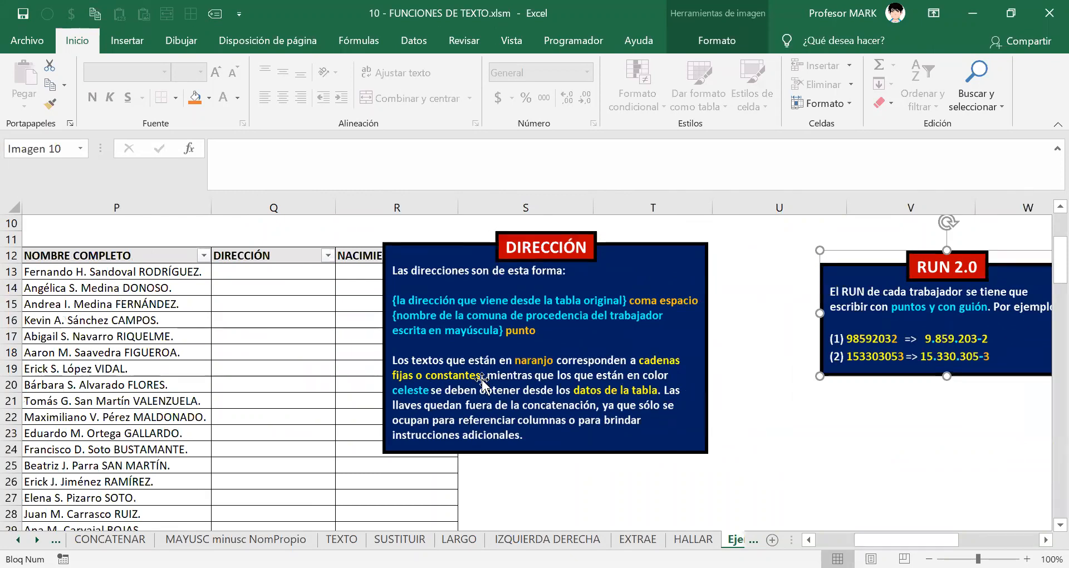
drag(525, 337, 485, 328)
drag(886, 311, 803, 298)
drag(471, 398, 452, 401)
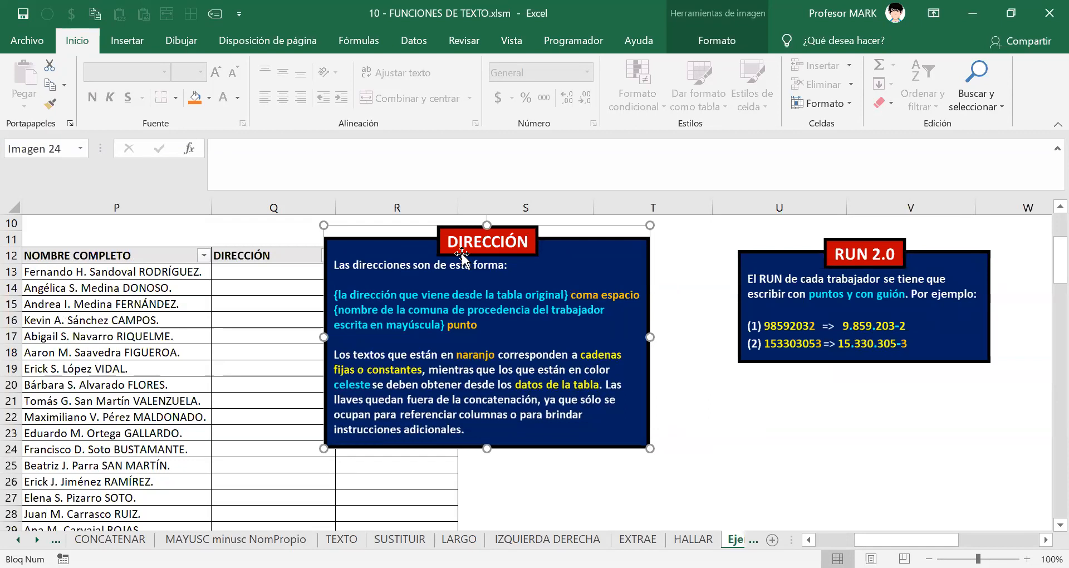
drag(462, 254, 514, 244)
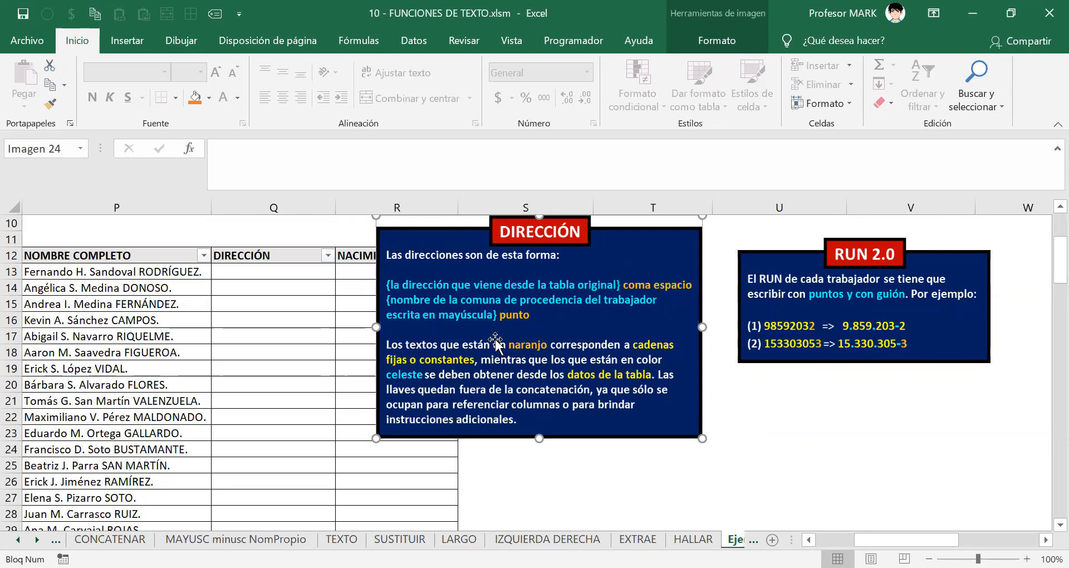
Circle the required address format in the DIRECCIÓN picture with a red freehand pen stroke.
click(397, 62)
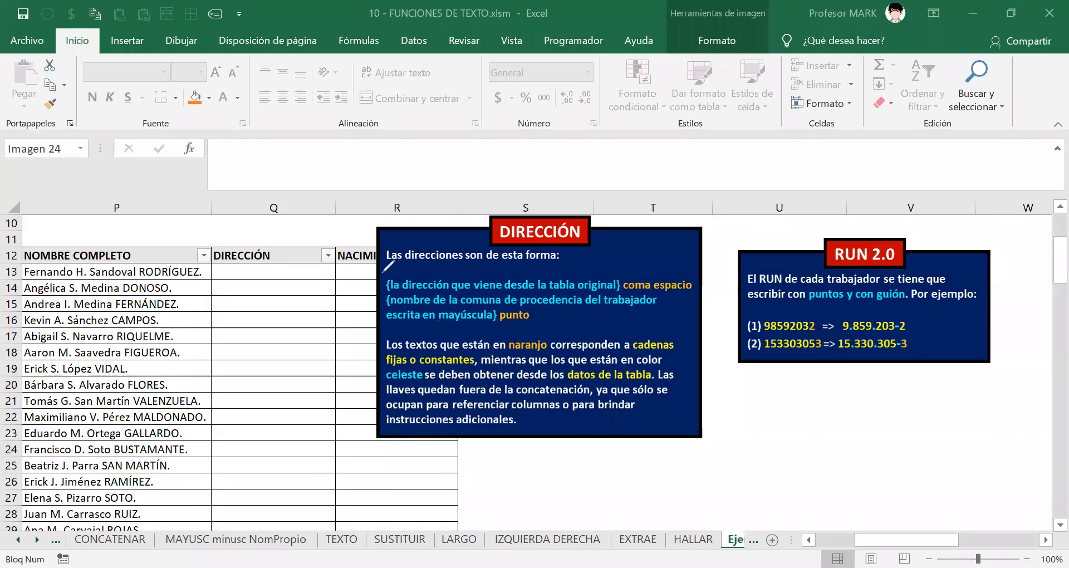
mouse_move(370, 293)
mouse_down()
mouse_move(430, 328)
mouse_move(601, 323)
mouse_move(704, 274)
mouse_move(515, 257)
mouse_up()
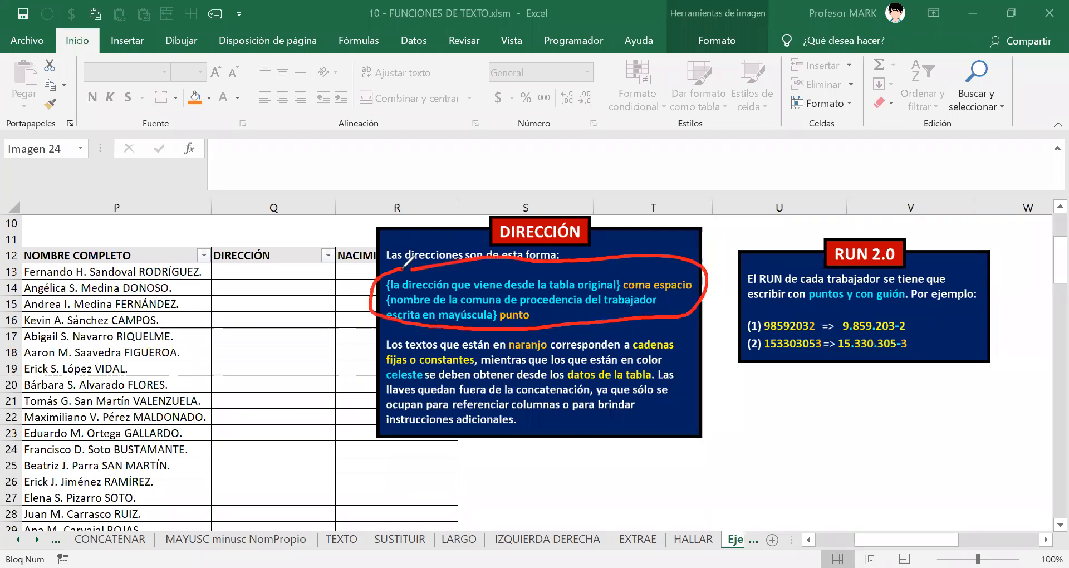
Draw a red pen arrow from the circled address format to a handwritten "&" and clear all the pen strokes.
drag(661, 320, 791, 475)
mouse_move(782, 445)
mouse_down()
mouse_move(786, 478)
mouse_move(775, 483)
mouse_up()
mouse_move(867, 455)
mouse_down()
mouse_move(829, 440)
mouse_move(880, 434)
mouse_up()
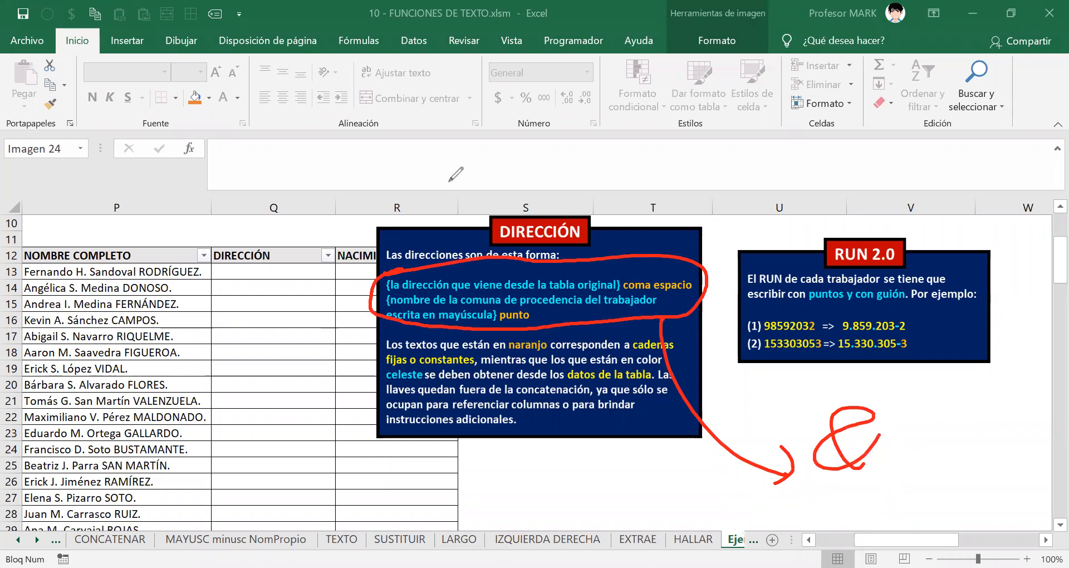
key(e)
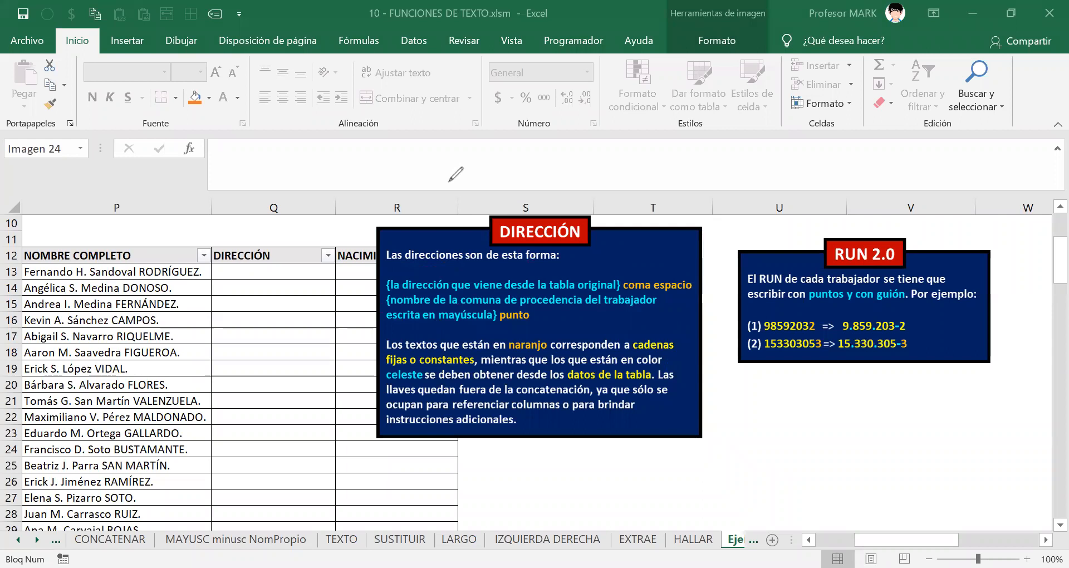
click(522, 295)
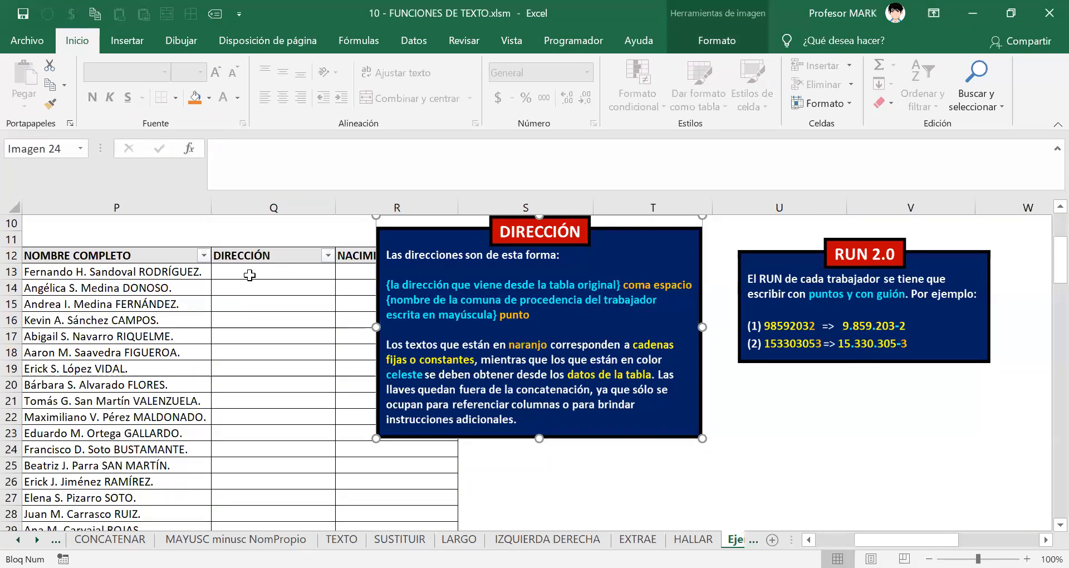
Autofit column J, the original table's DIRECCIÓN column, to its longest address.
click(250, 272)
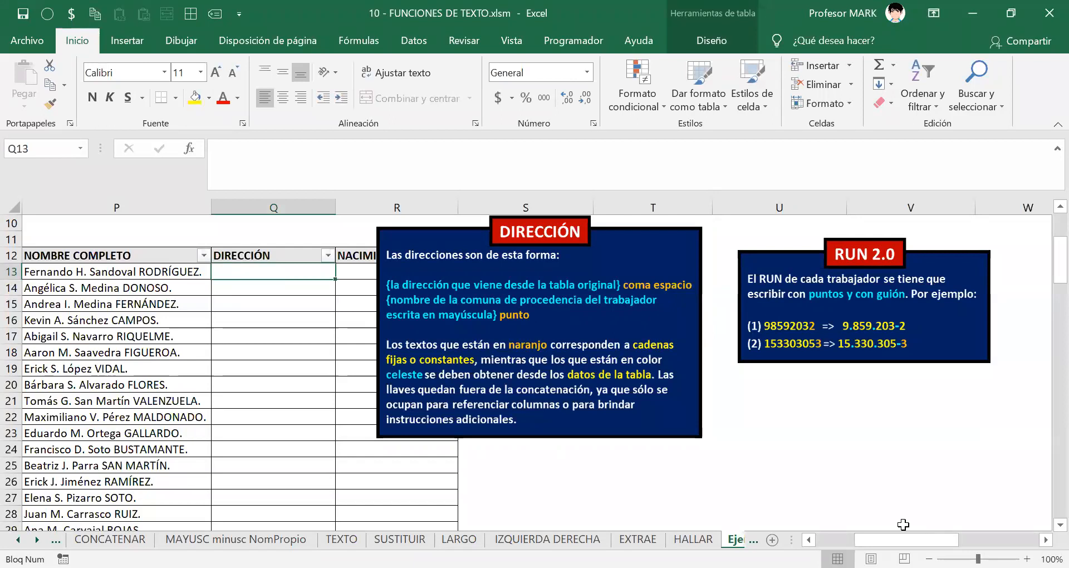
drag(890, 539, 852, 535)
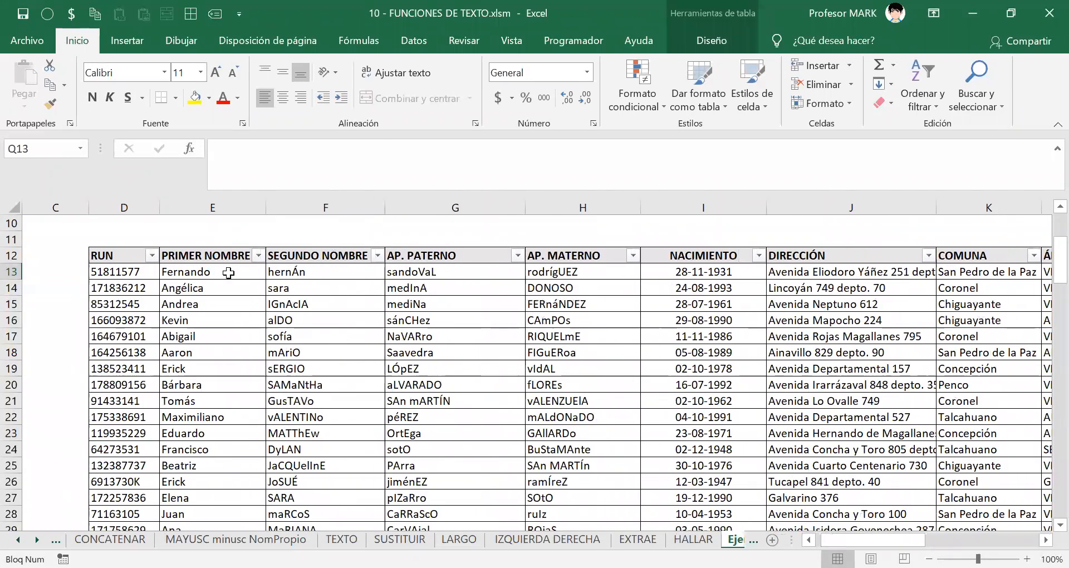
click(203, 276)
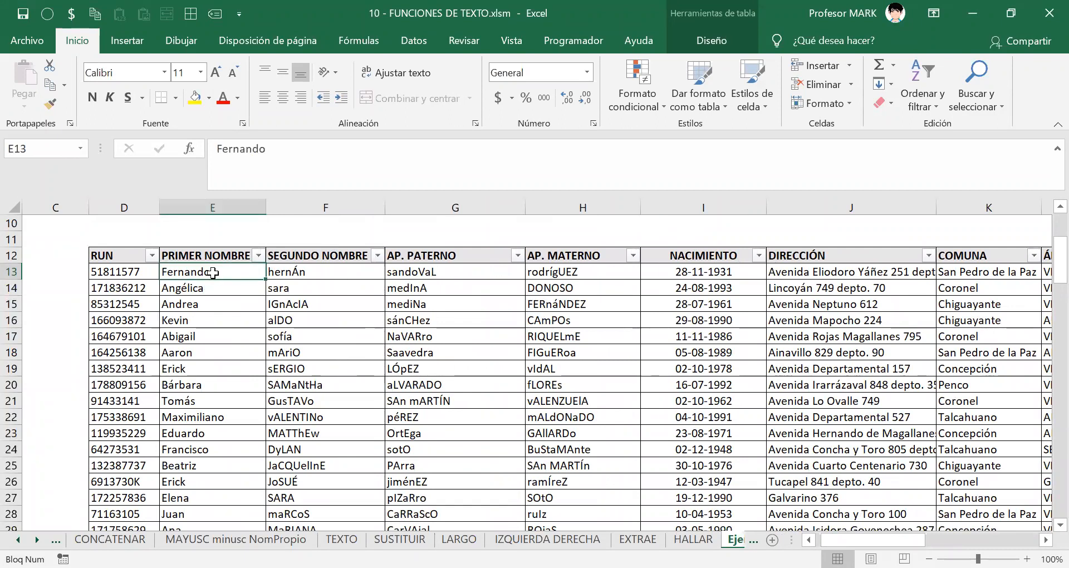
shift+click(392, 272)
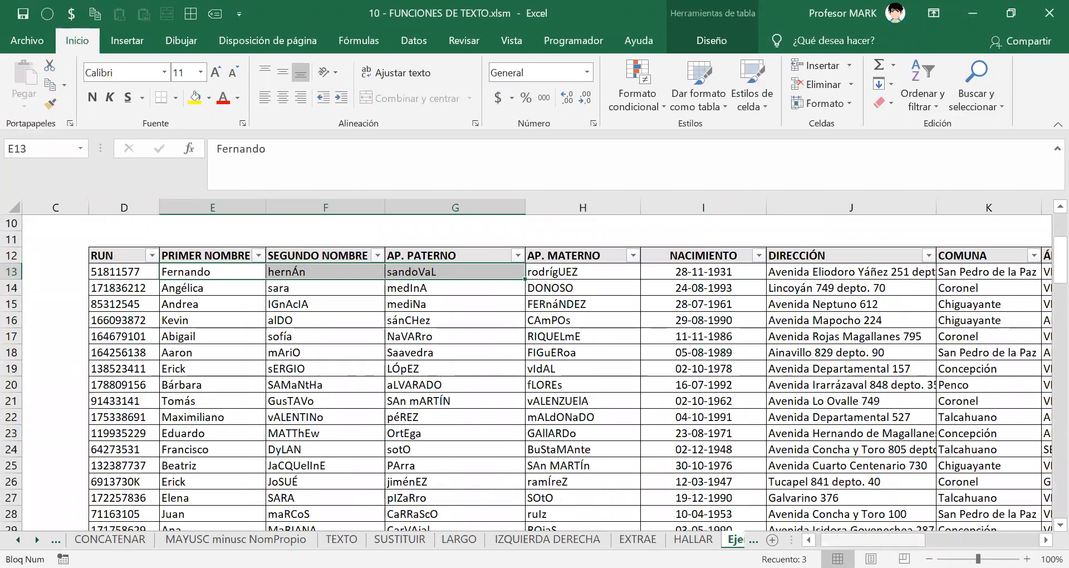
scroll(497, 273, right, 5)
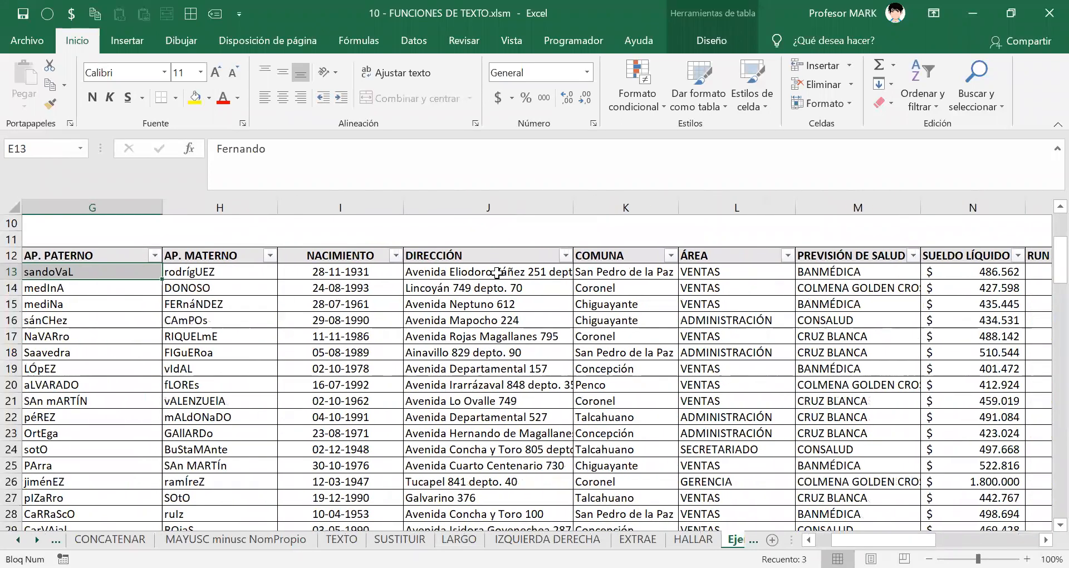
click(497, 272)
double_click(573, 202)
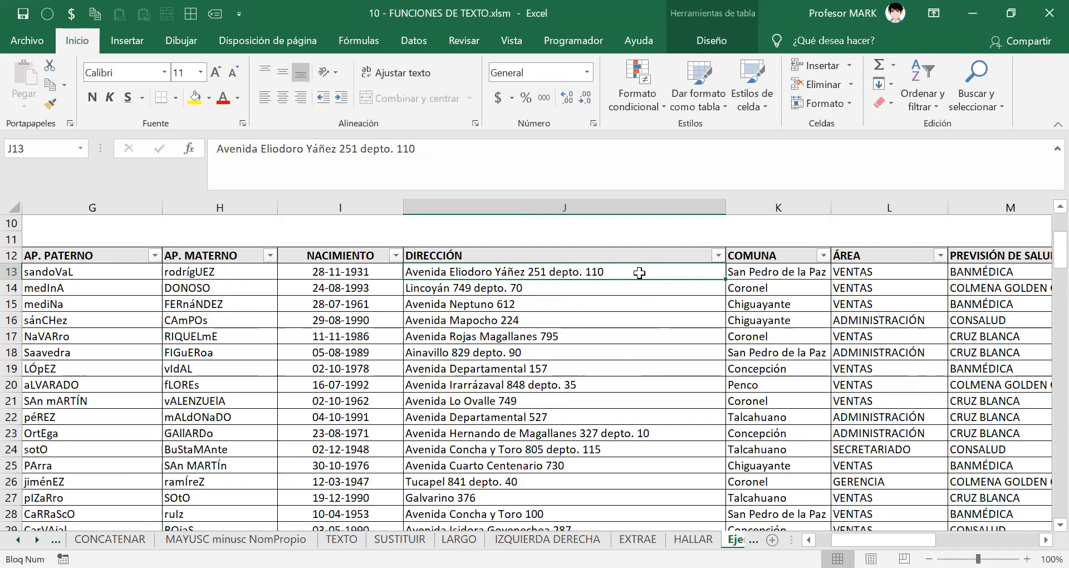
Examine the COMUNA values in column K and compare them with the format required in the DIRECCIÓN picture.
click(762, 272)
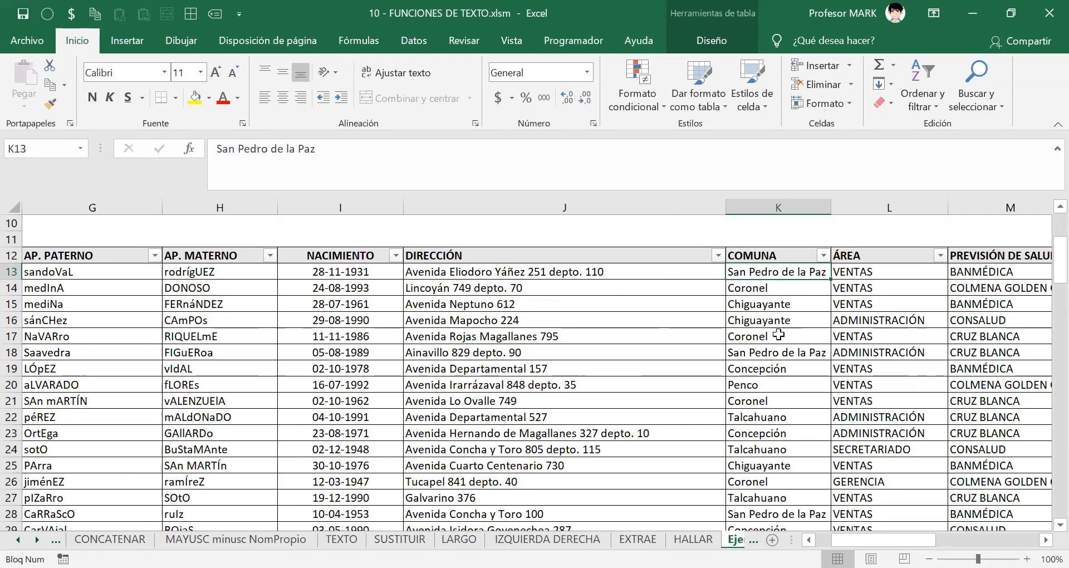
scroll(764, 269, down, 5)
scroll(777, 331, up, 6)
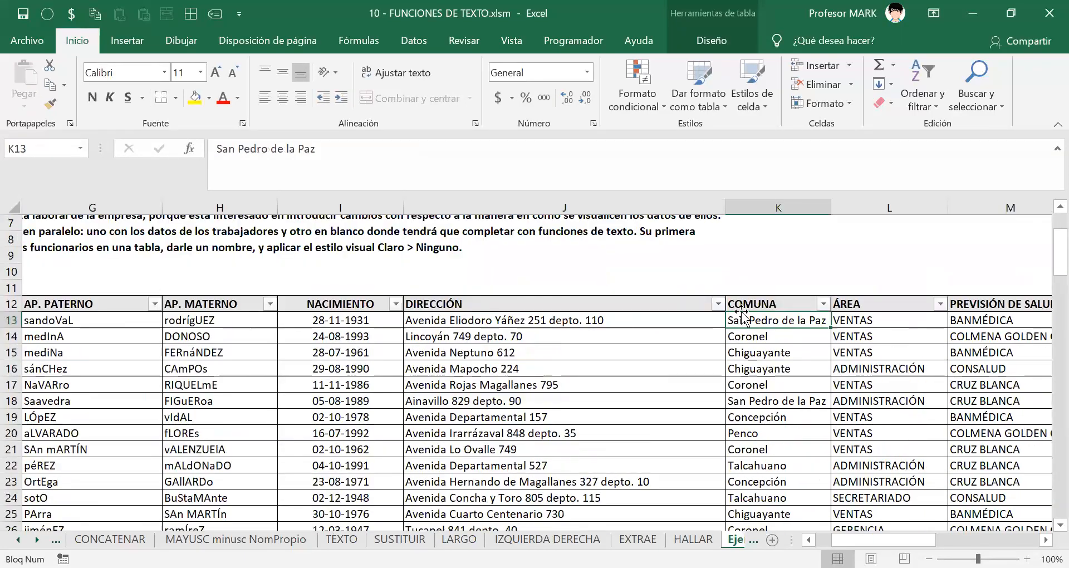
scroll(749, 334, down, 5)
scroll(753, 336, down, 5)
scroll(757, 345, up, 10)
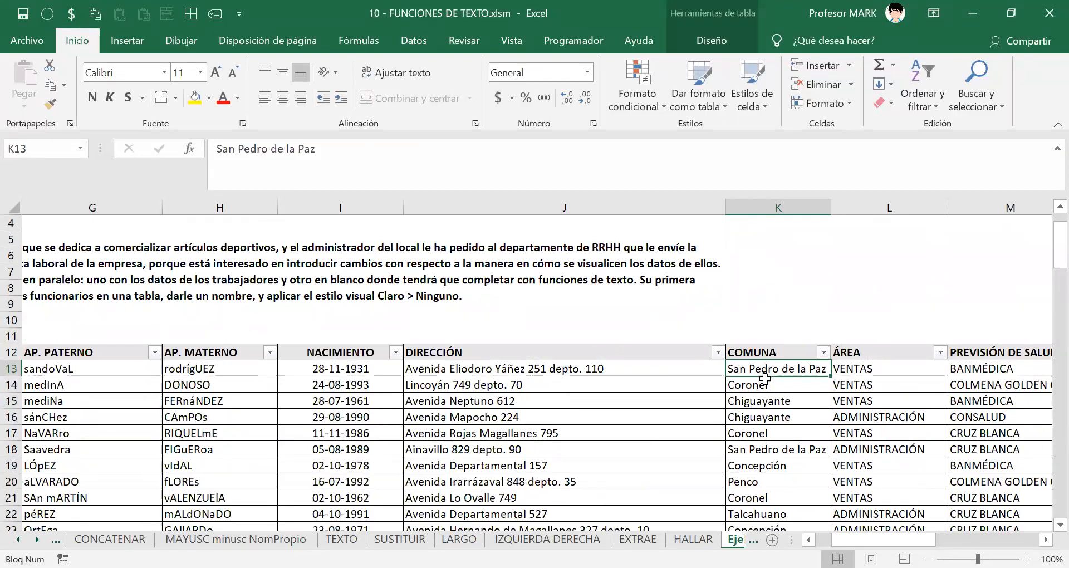
scroll(742, 381, down, 1)
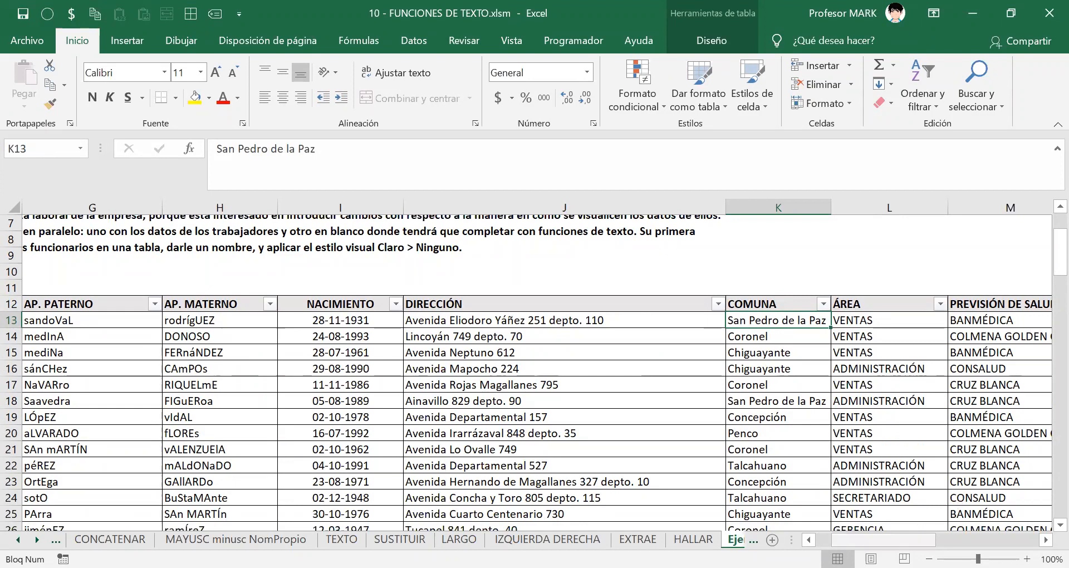
scroll(768, 410, right, 5)
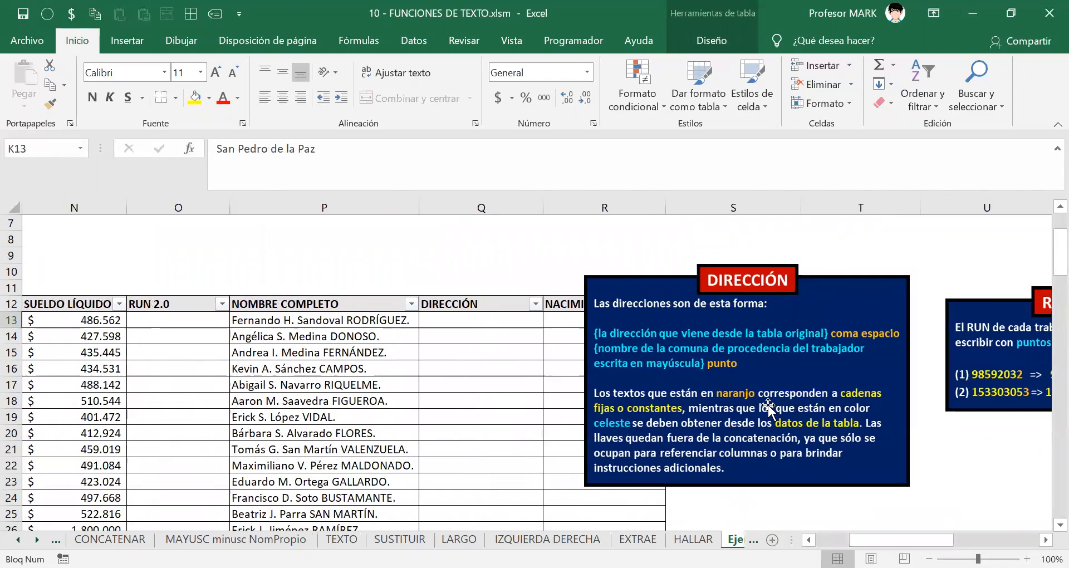
scroll(768, 409, down, 1)
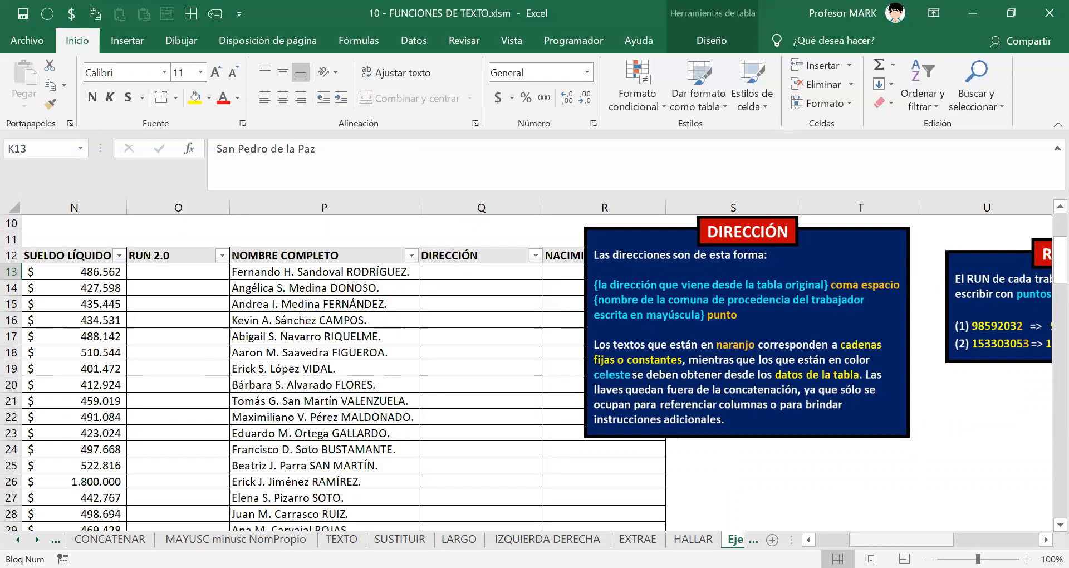
Check the original addresses in column J from J13 down and return to the DIRECCIÓN instructions.
drag(897, 540, 861, 540)
click(845, 273)
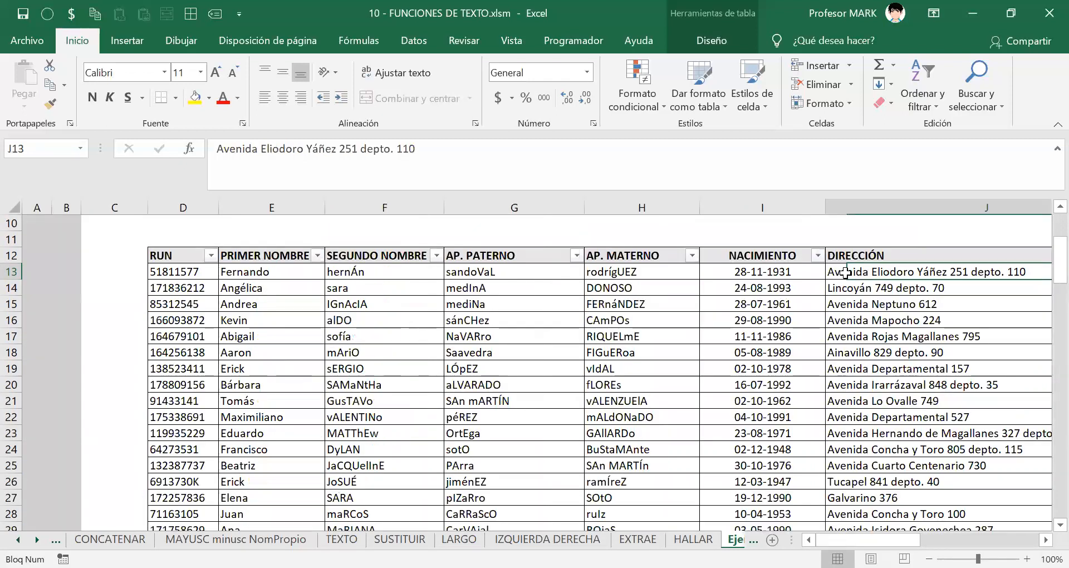
click(849, 293)
click(848, 335)
click(863, 272)
click(858, 303)
click(866, 352)
click(869, 272)
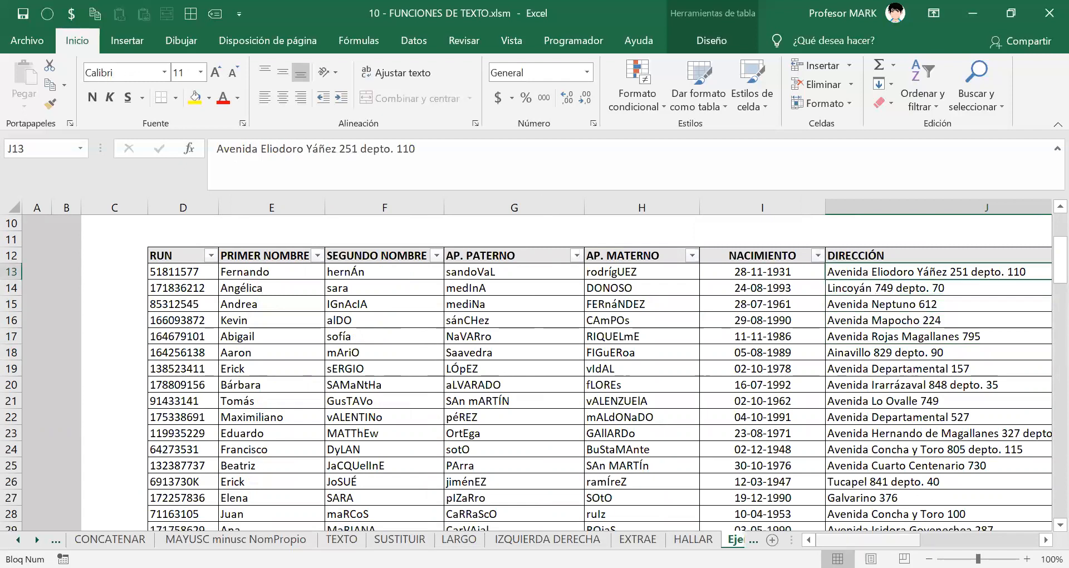
drag(867, 540, 903, 539)
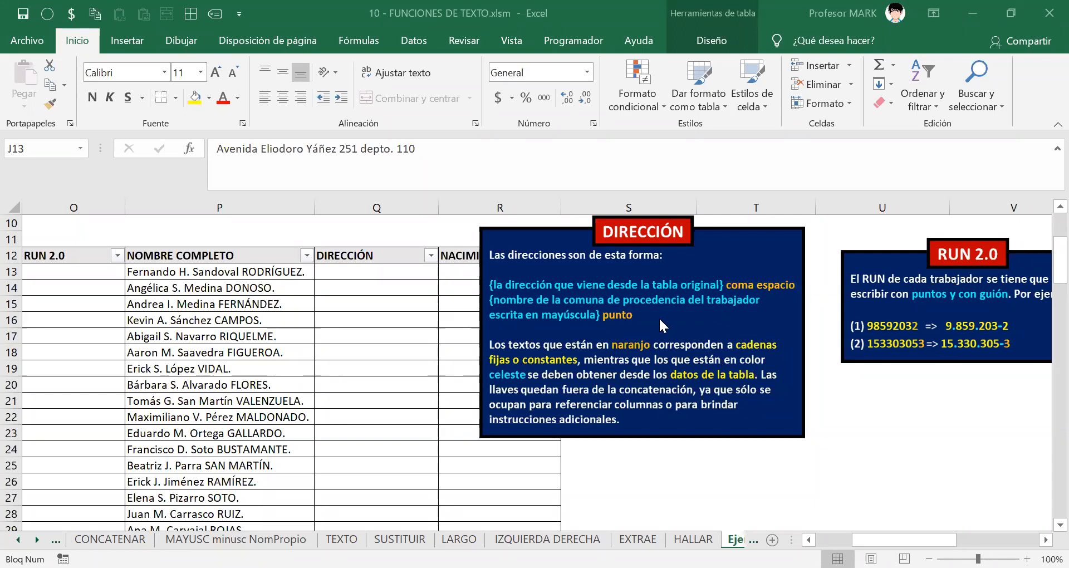
Move the RUN 2.0 and DIRECCIÓN pictures farther from the table to uncover the NACIMIENTO column.
scroll(697, 329, up, 1)
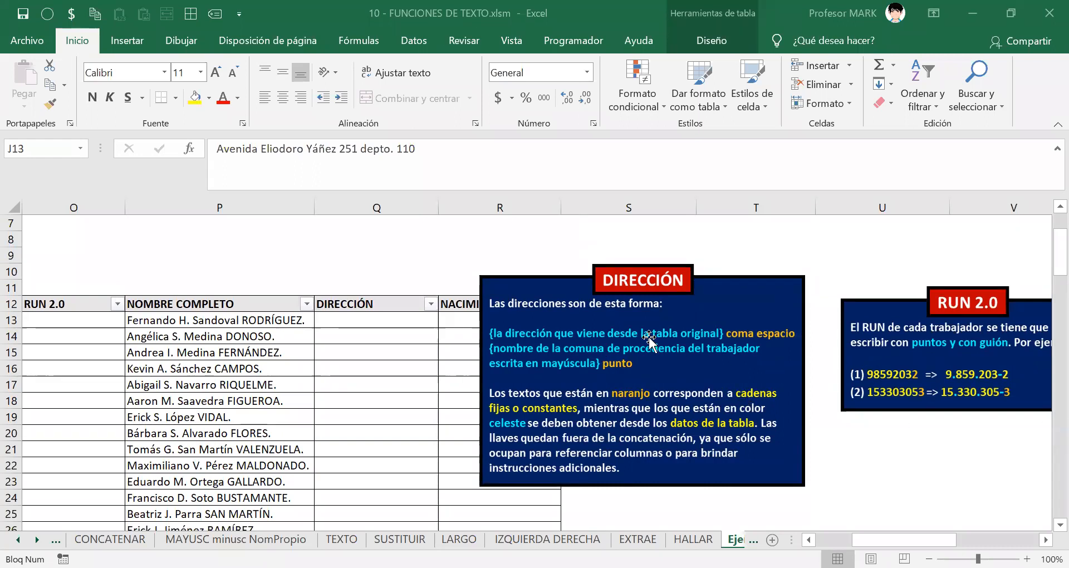
drag(903, 333, 983, 308)
drag(684, 357, 770, 307)
click(356, 320)
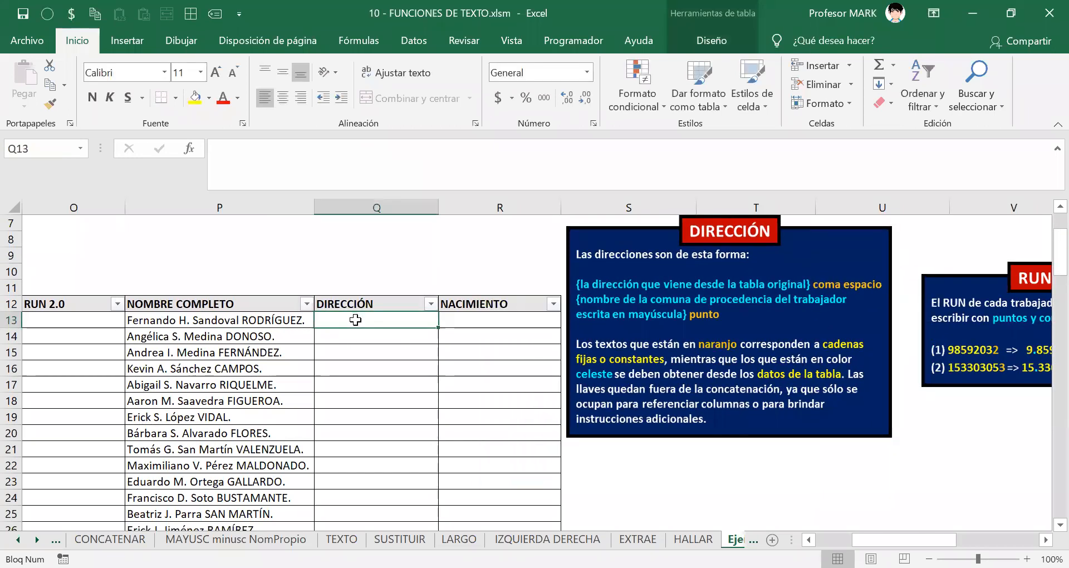
text(=)
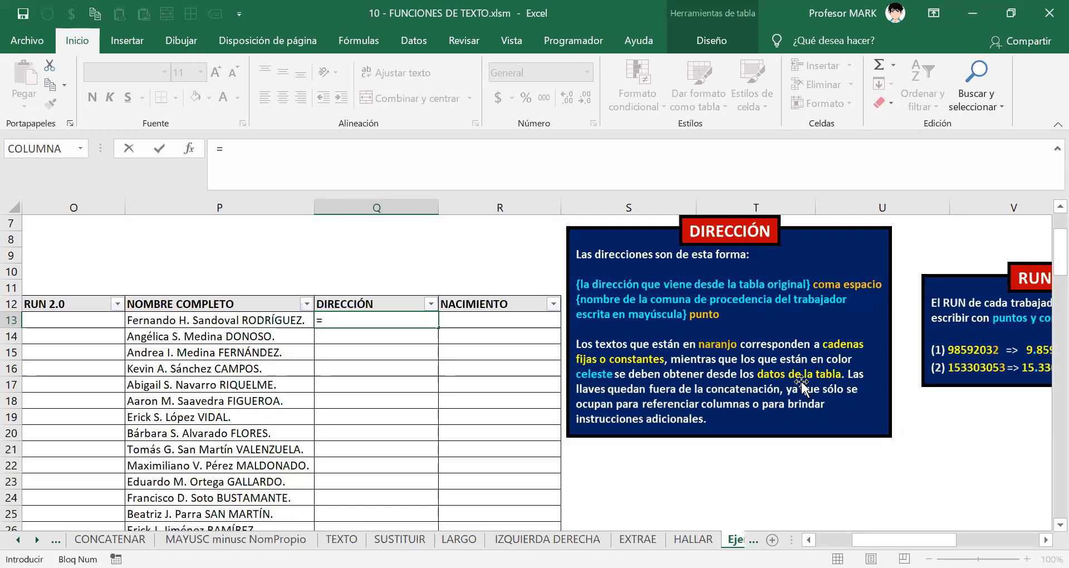
drag(903, 539, 882, 539)
click(568, 320)
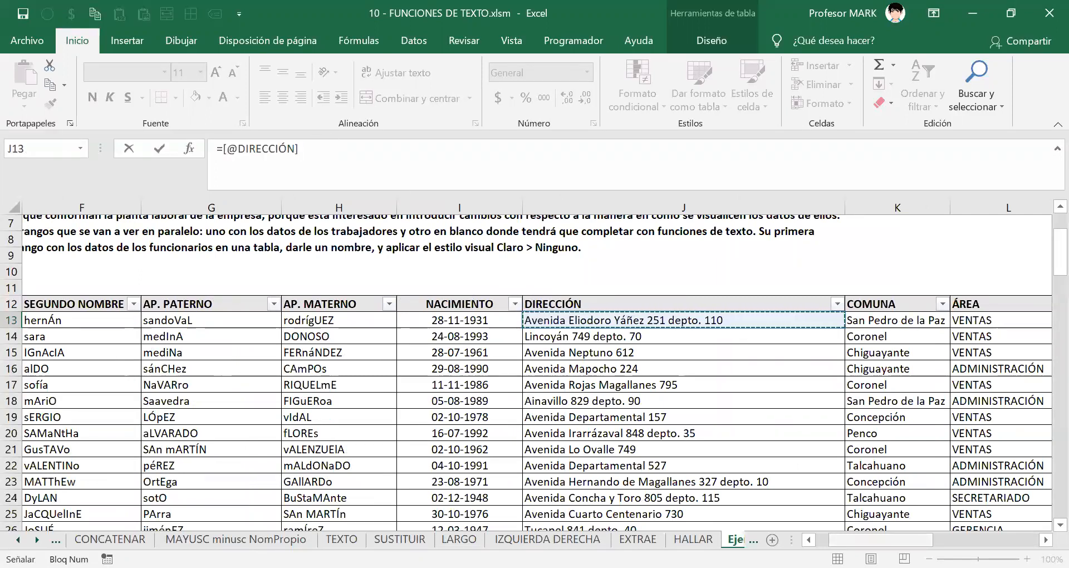
key(ctrl+BackSpace)
click(526, 321)
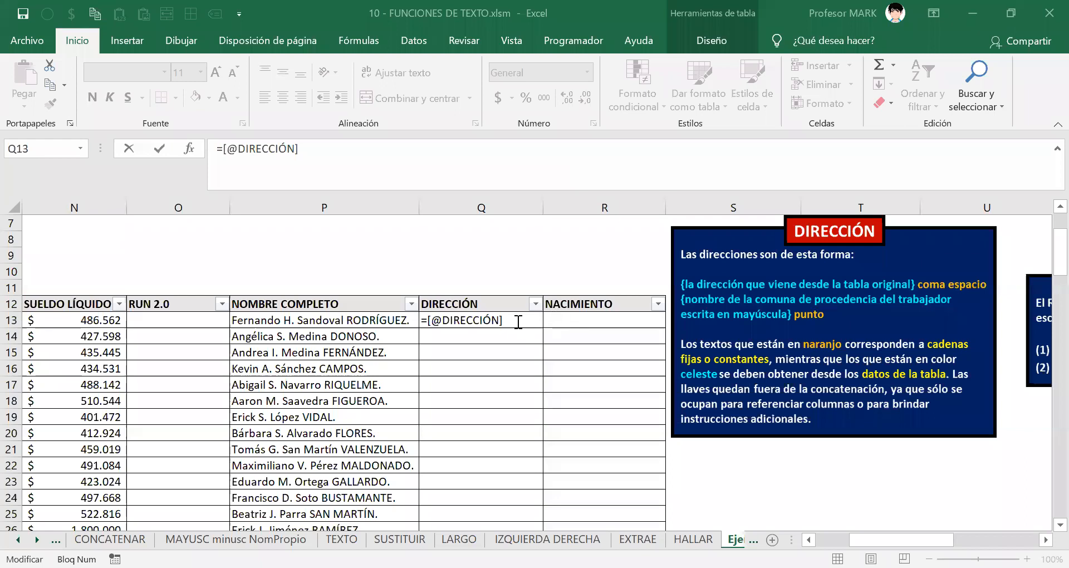
click(518, 321)
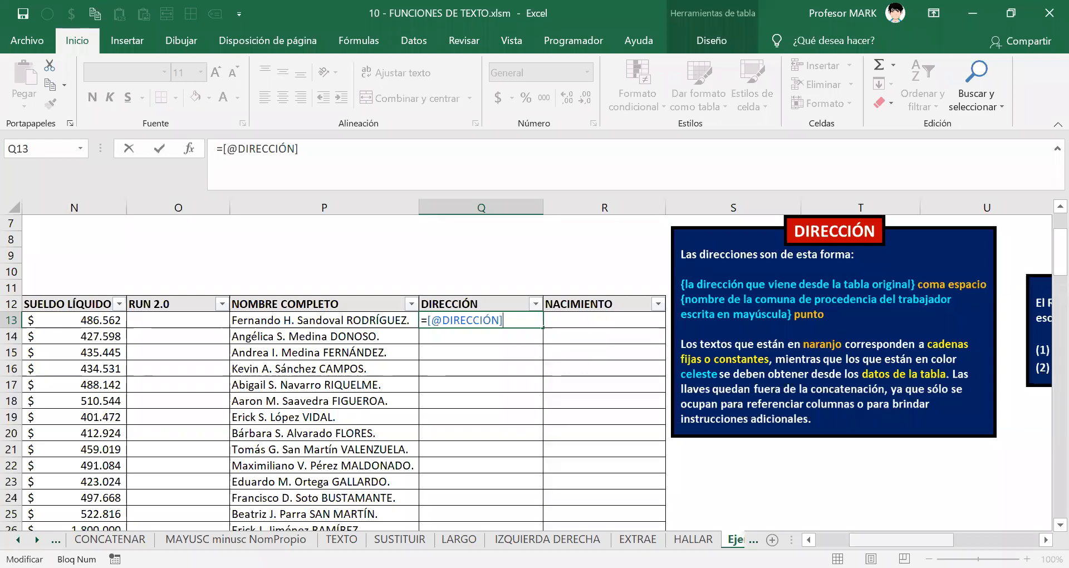
Check the address referenced in J13, commit the Q13 formula, and review the filled DIRECCIÓN column.
drag(902, 539, 877, 539)
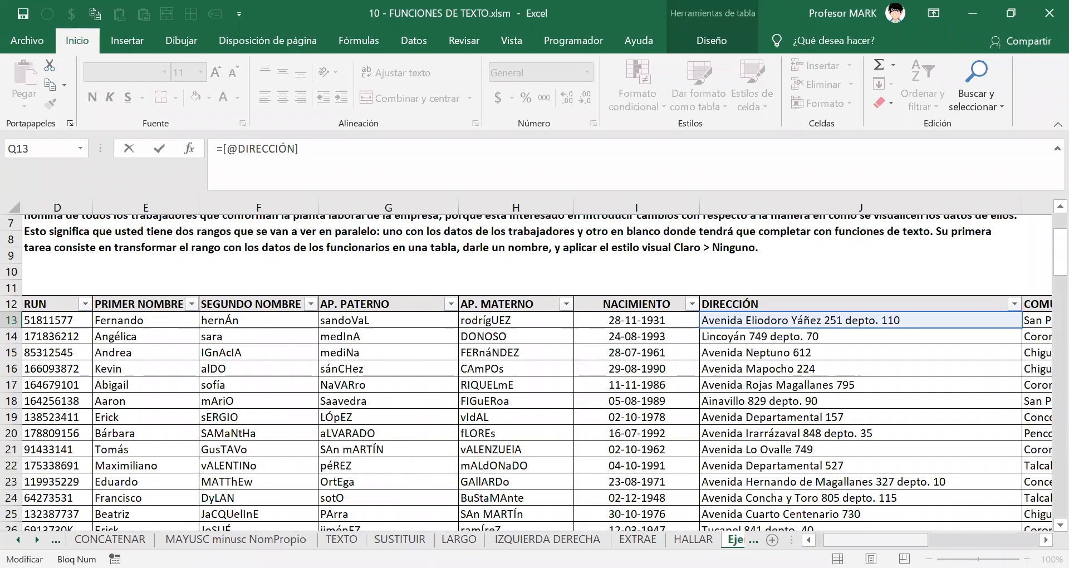
drag(876, 539, 896, 539)
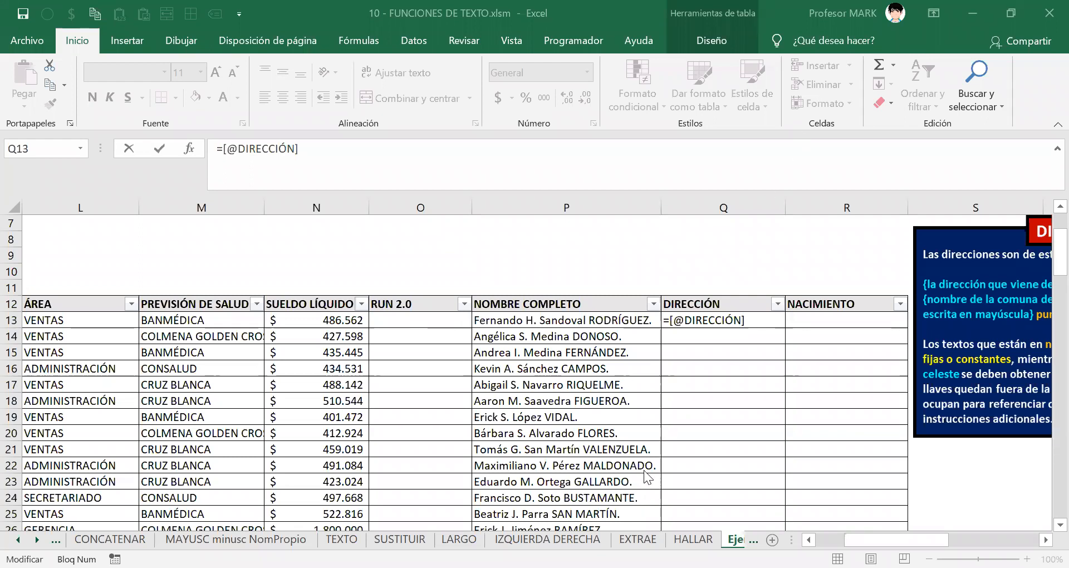
click(752, 321)
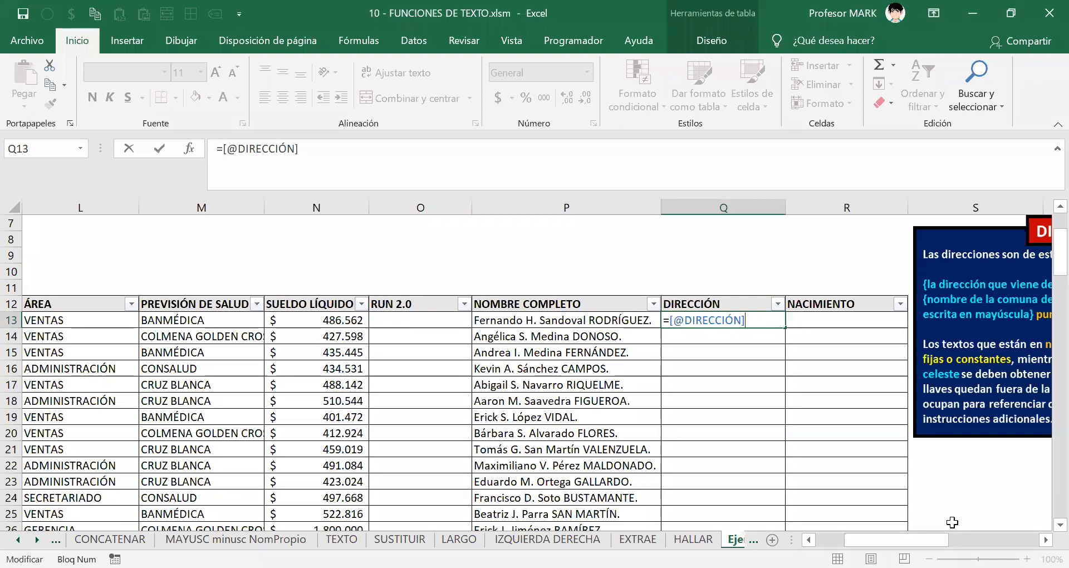
scroll(929, 534, right, 1)
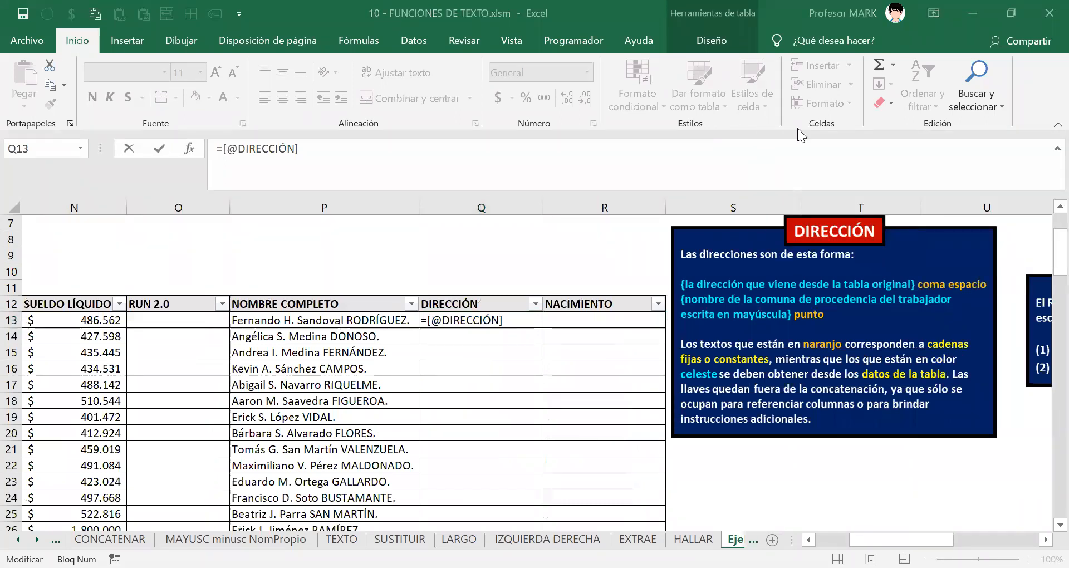
click(517, 314)
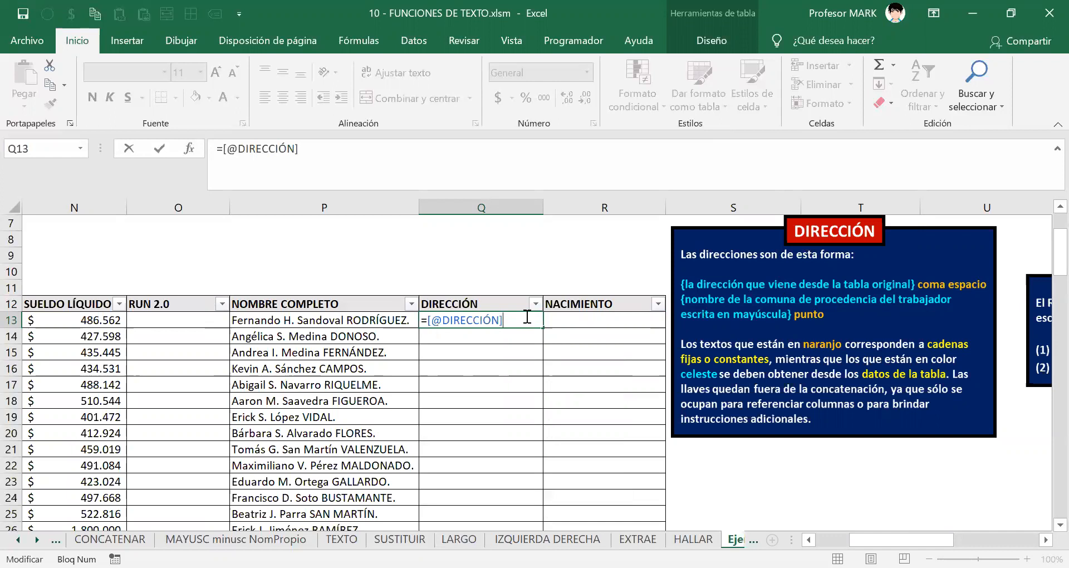
key(Return)
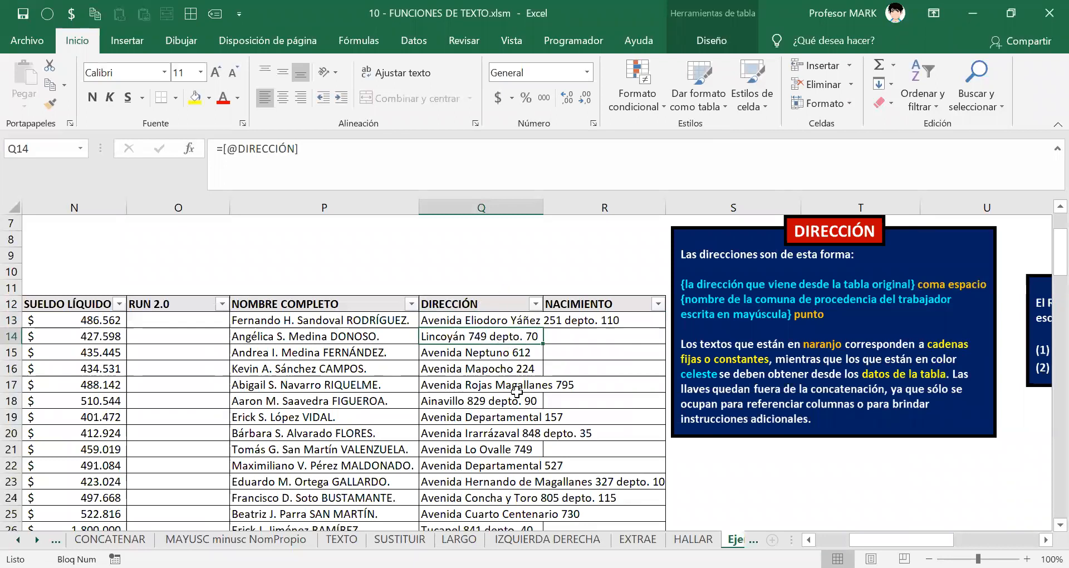
scroll(504, 334, down, 3)
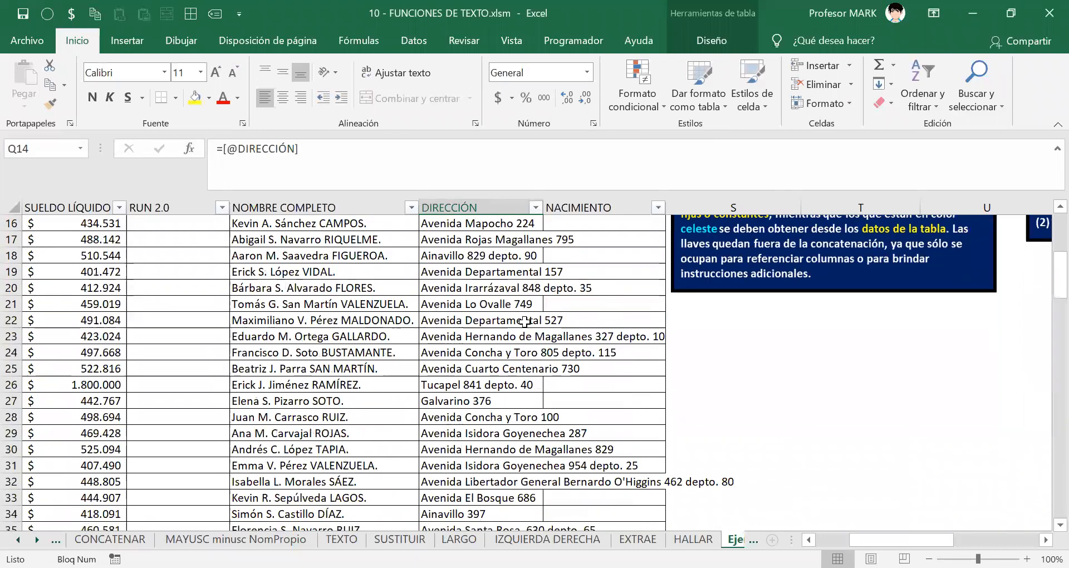
scroll(454, 281, up, 2)
scroll(494, 478, down, 10)
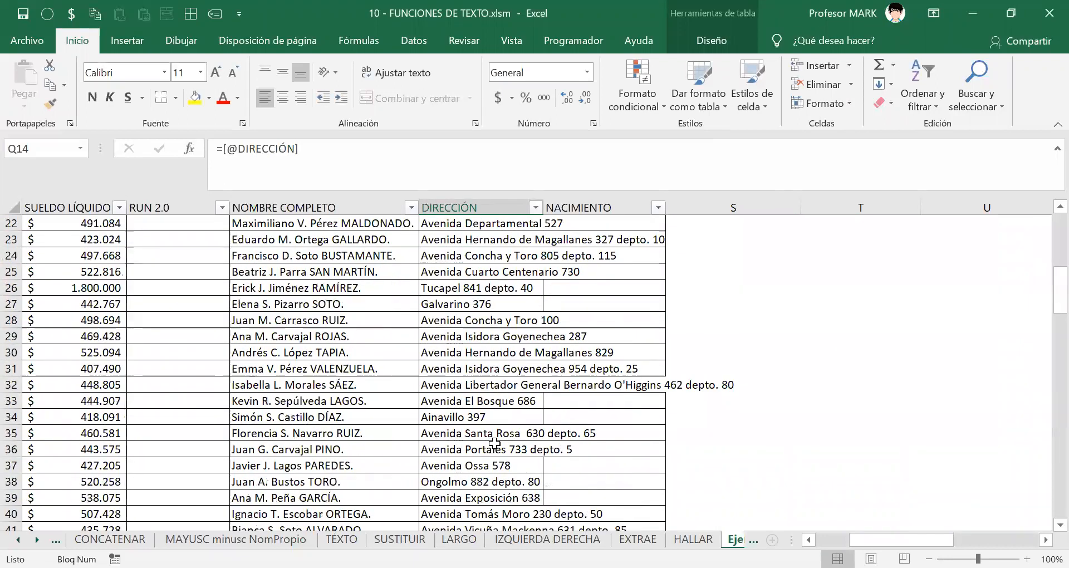
scroll(494, 441, up, 13)
click(435, 415)
double_click(436, 415)
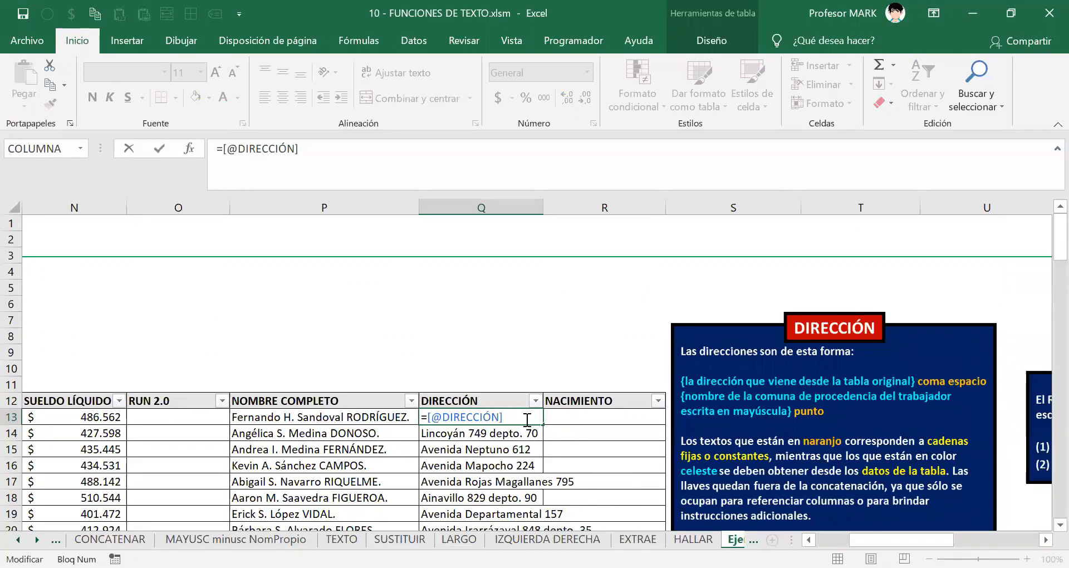
text(&)
scroll(941, 412, down, 1)
scroll(937, 412, down, 2)
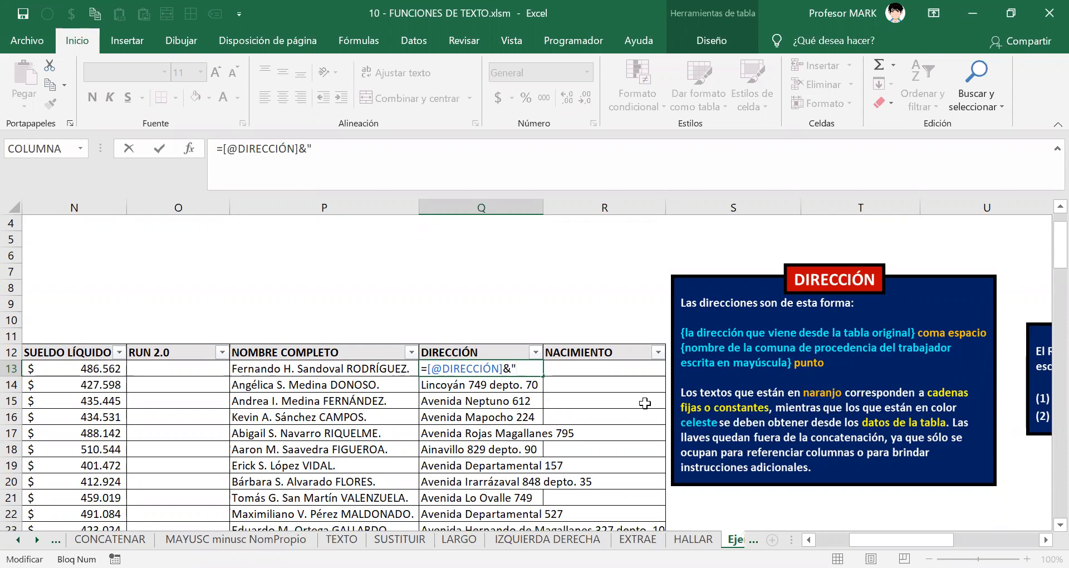
text(, ")
key(alt+Tab)
text(&)
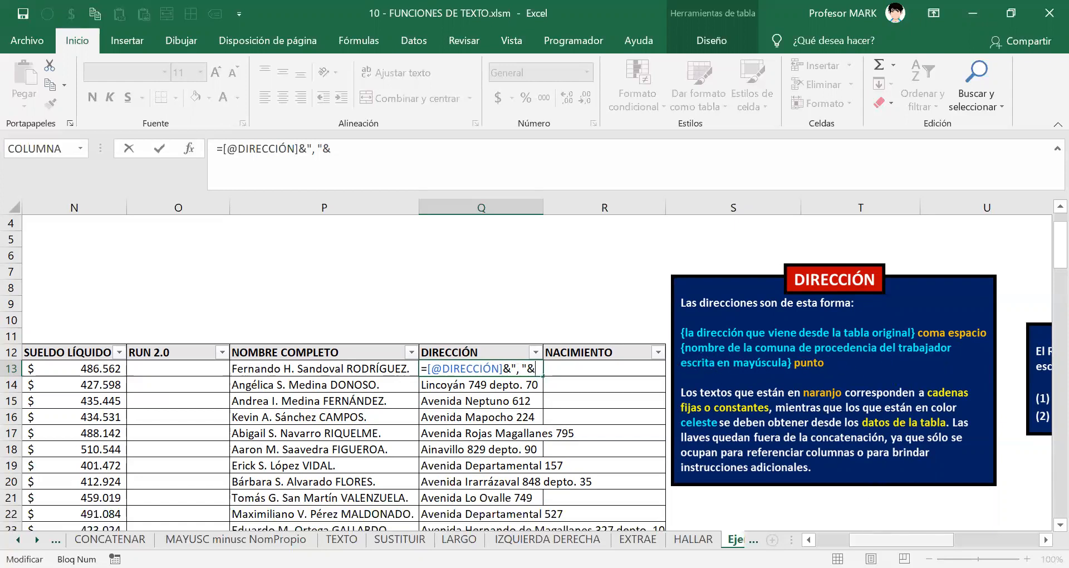
drag(885, 539, 869, 540)
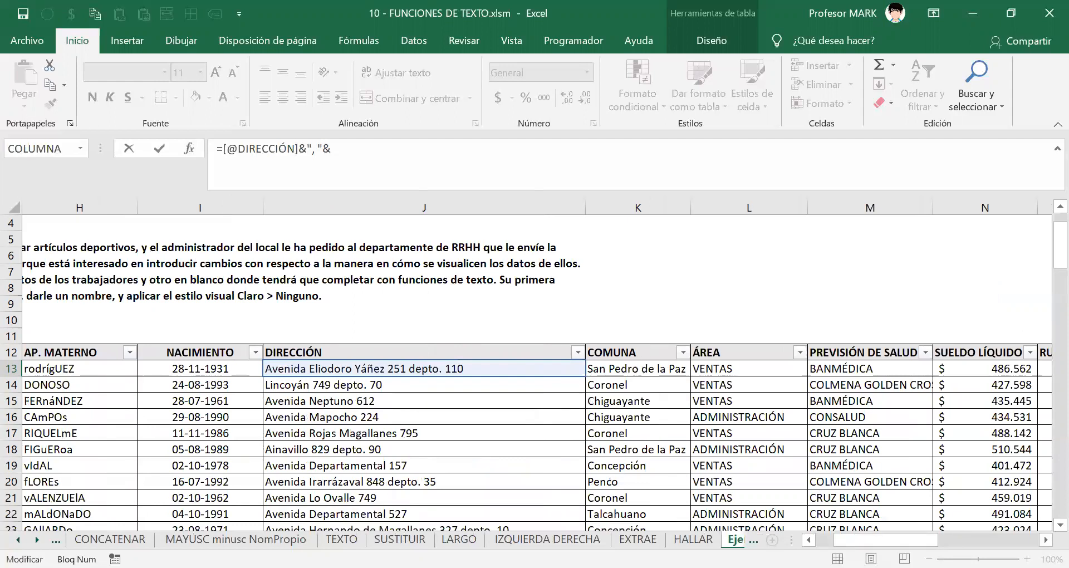
drag(885, 539, 909, 539)
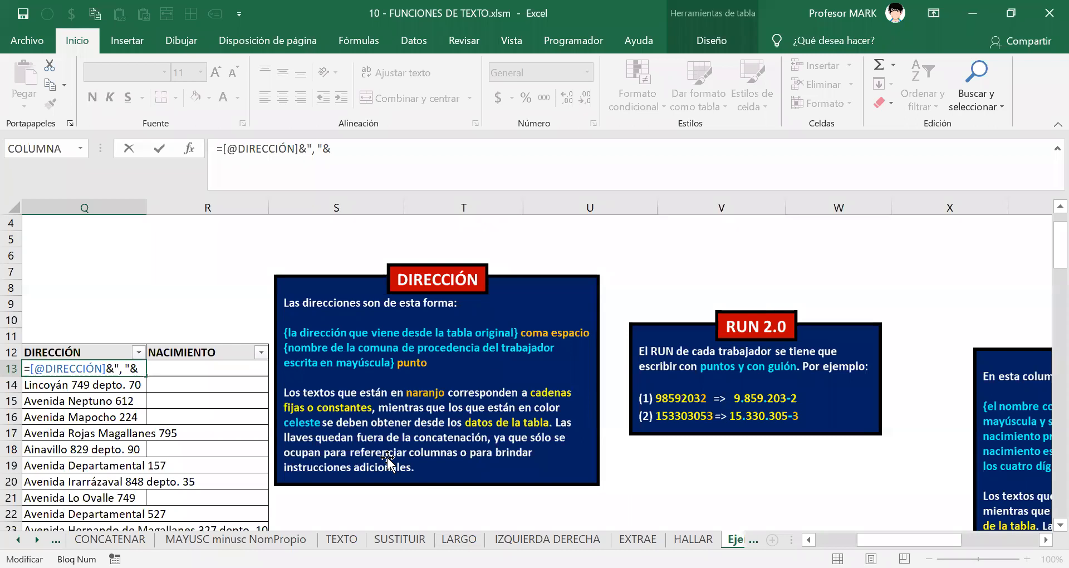
text(m)
key(Tab)
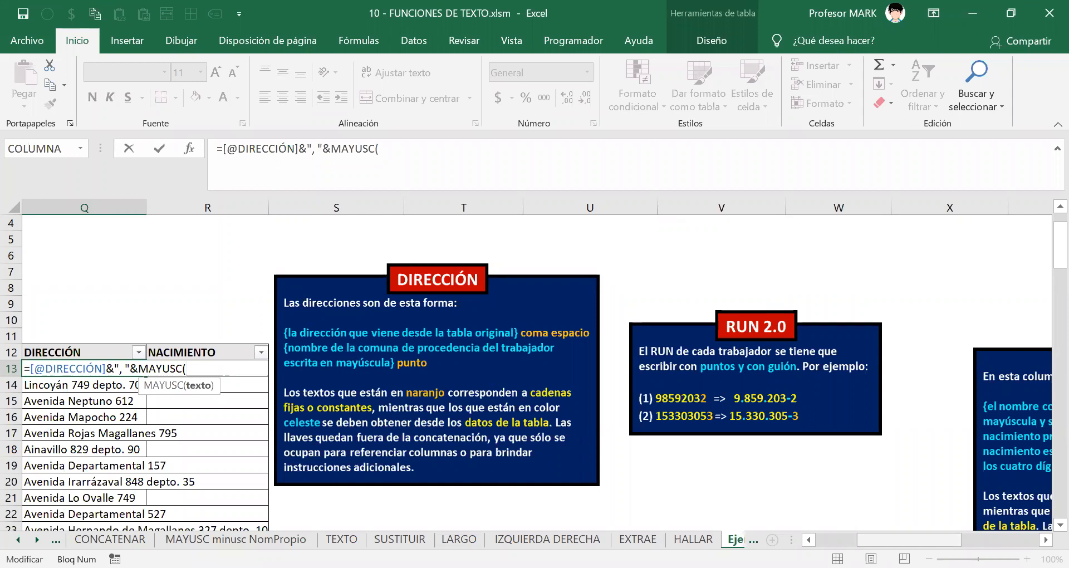
scroll(534, 373, left, 3)
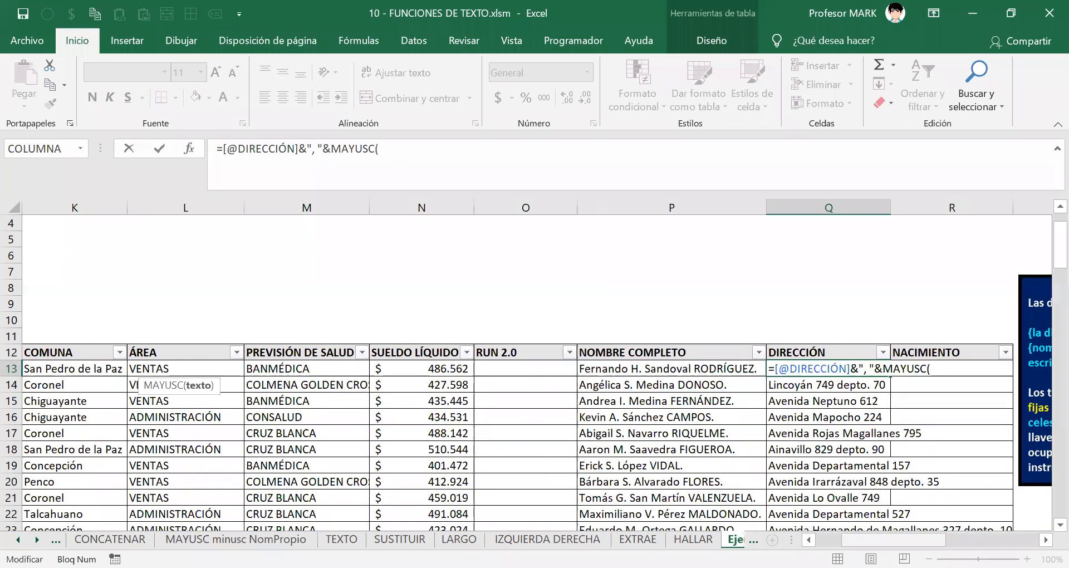
scroll(801, 483, left, 1)
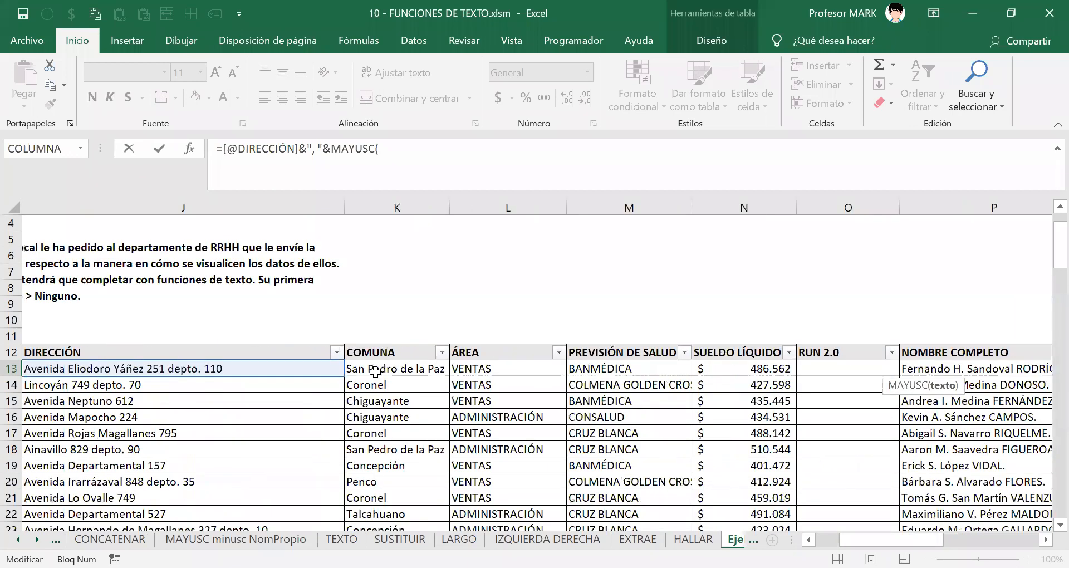
click(376, 370)
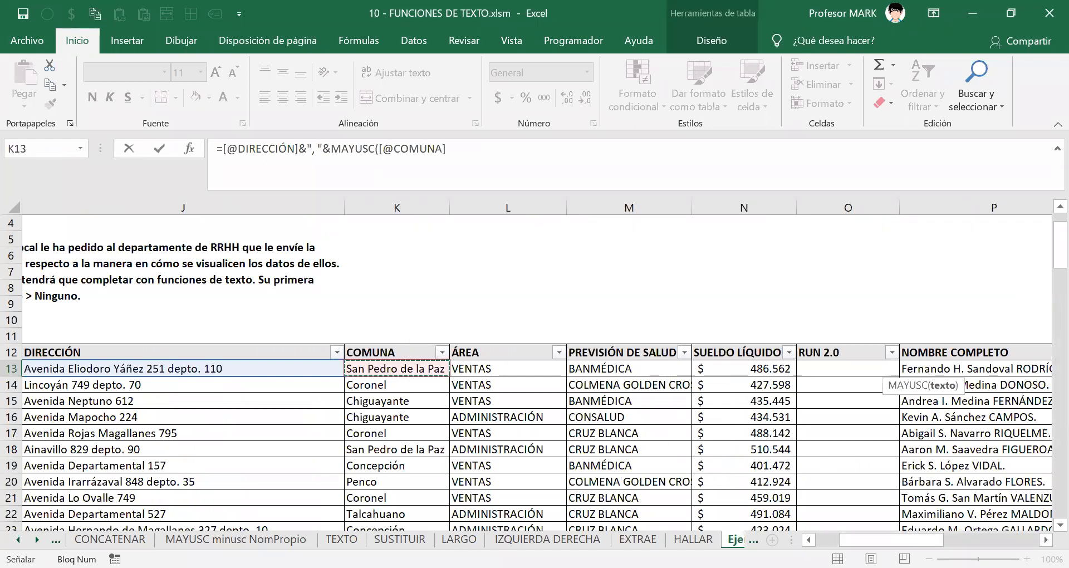
scroll(534, 434, right, 5)
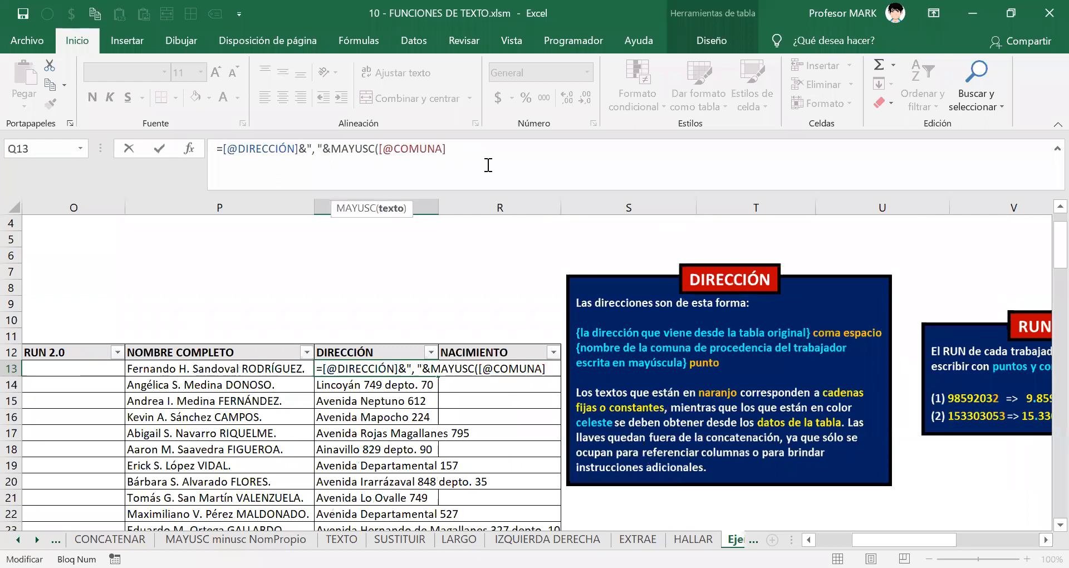
text())
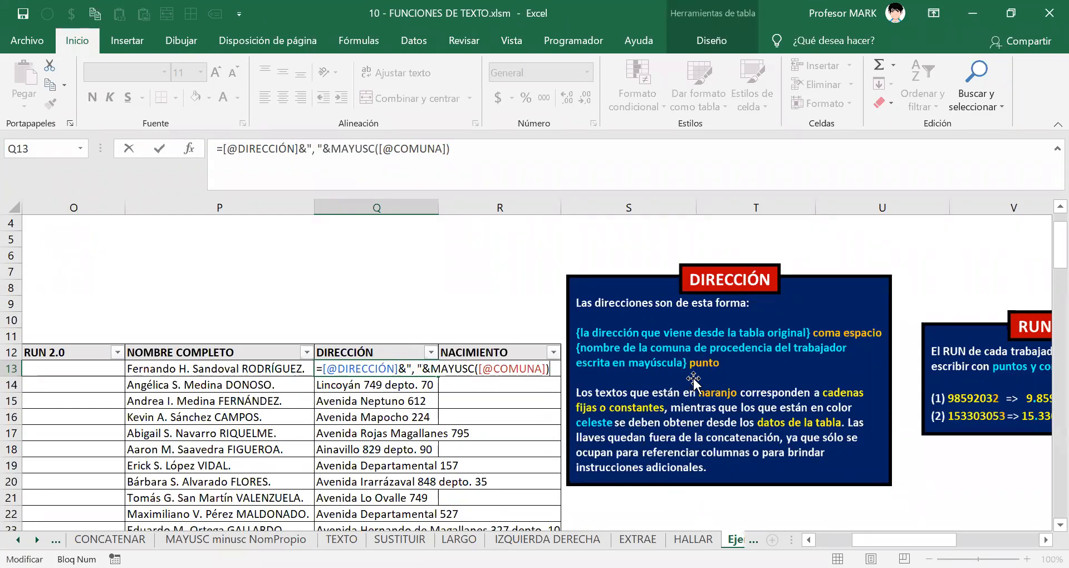
Join a closing period to the end of the Q13 formula with &".", as the DIRECCIÓN instructions require.
text(".)
key(BackSpace)
key(BackSpace)
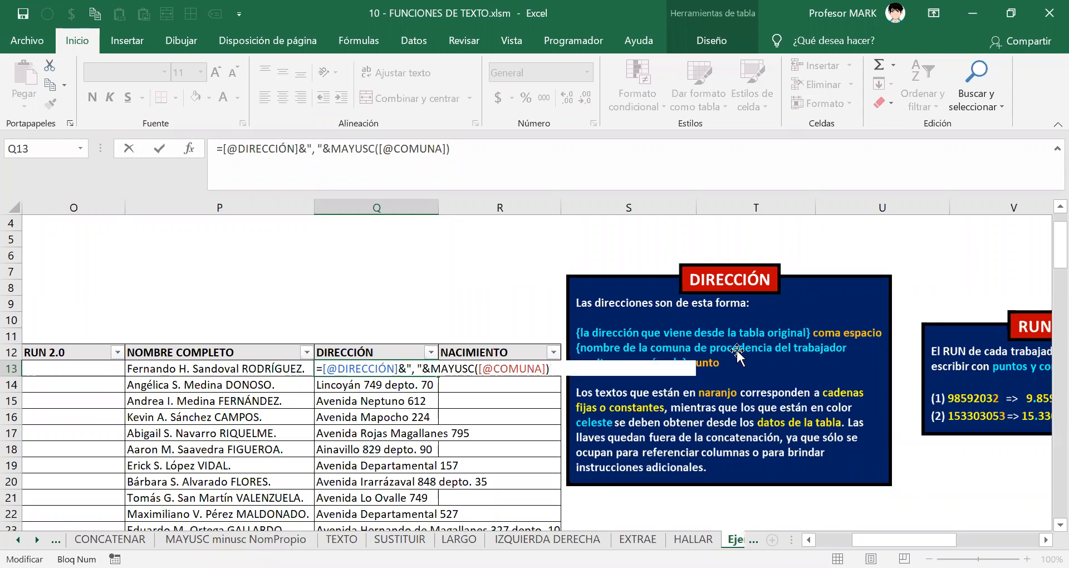
scroll(674, 359, down, 1)
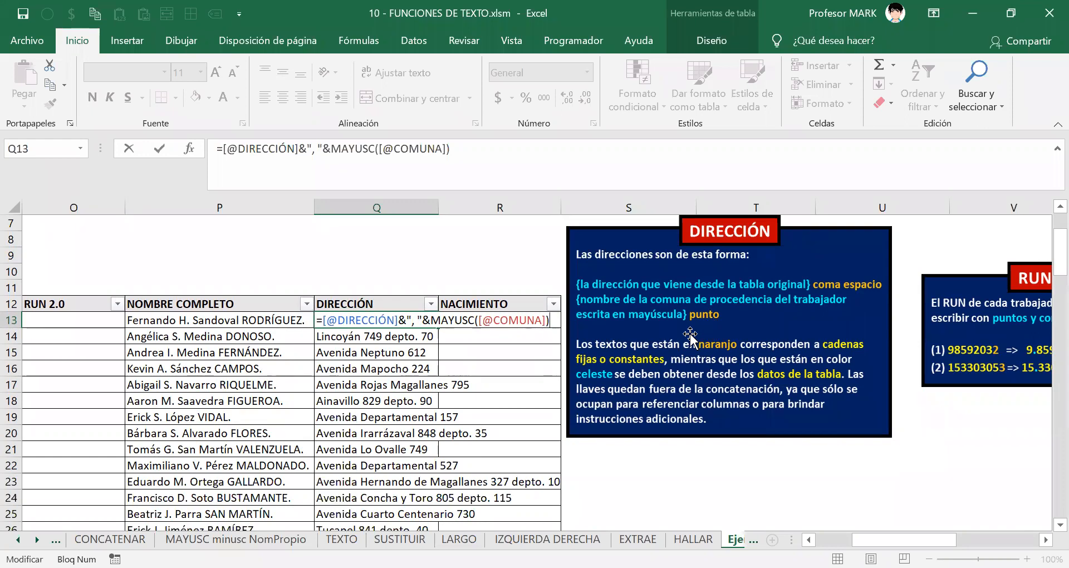
text(&)
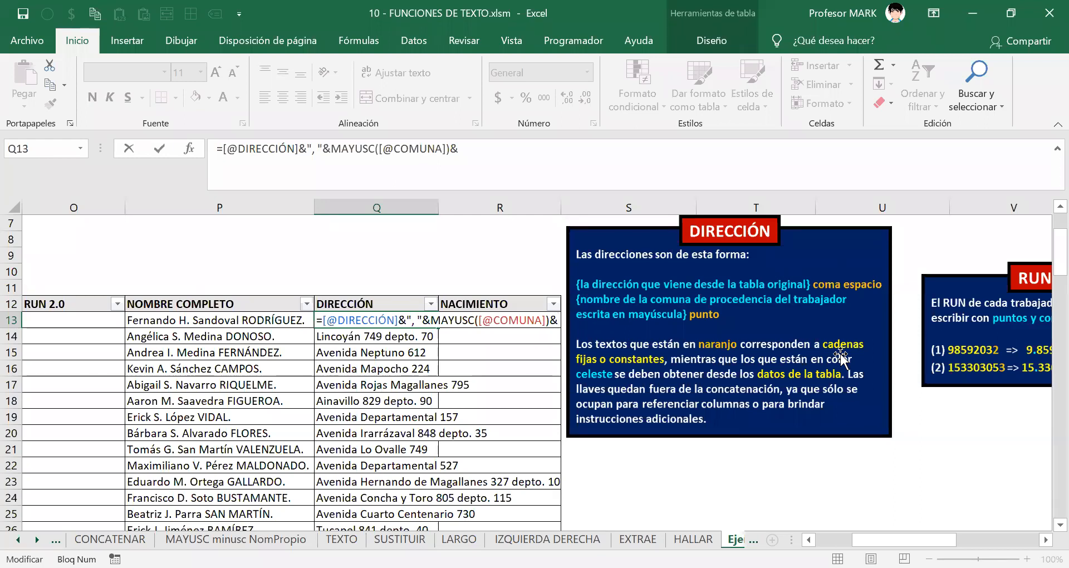
text(")
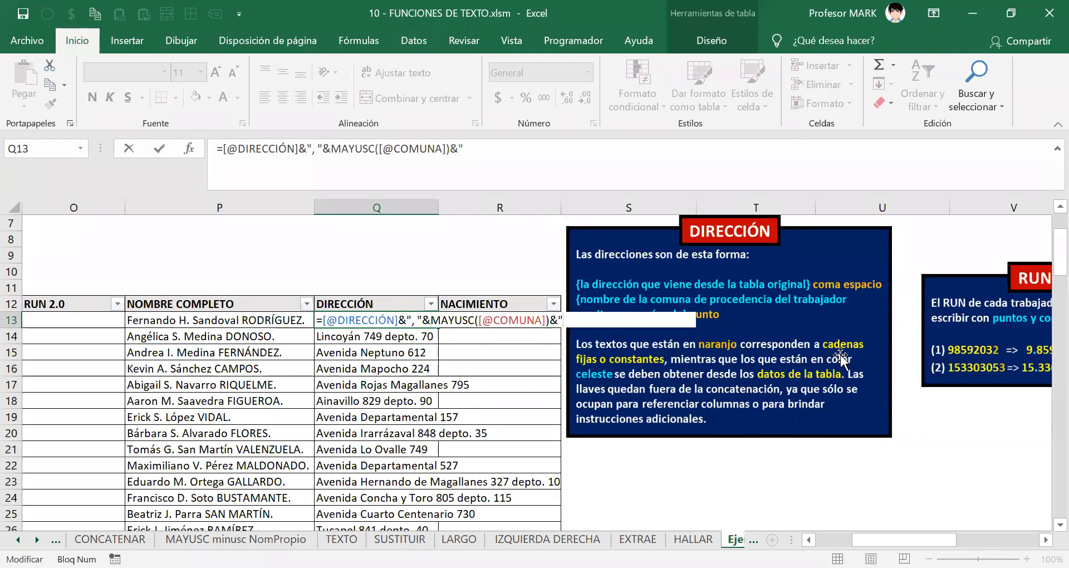
text(.")
Copy the complete Q13 formula text and commit the formula to the DIRECCIÓN column.
drag(480, 148, 214, 148)
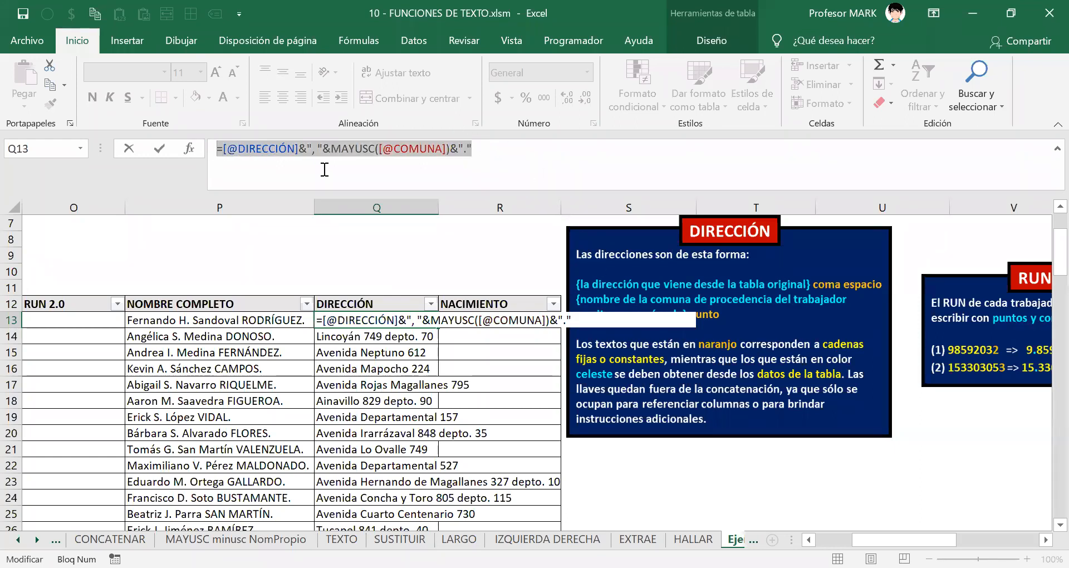
key(ctrl+c)
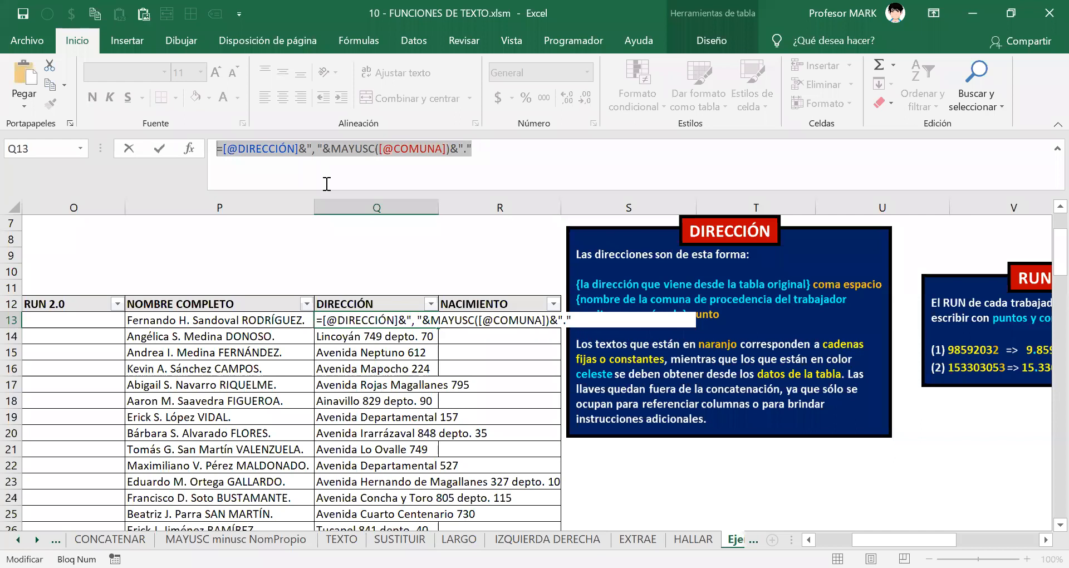
key(Return)
key(alt+Tab)
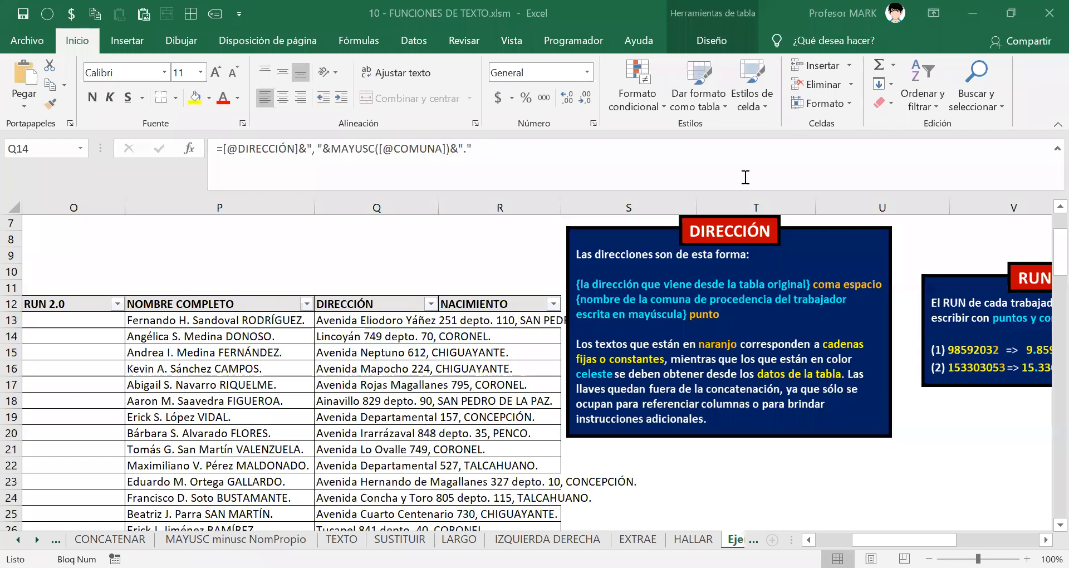
Select the DIRECCIÓN entries from Q13 to the table's last row and autofit the column width to them.
click(401, 320)
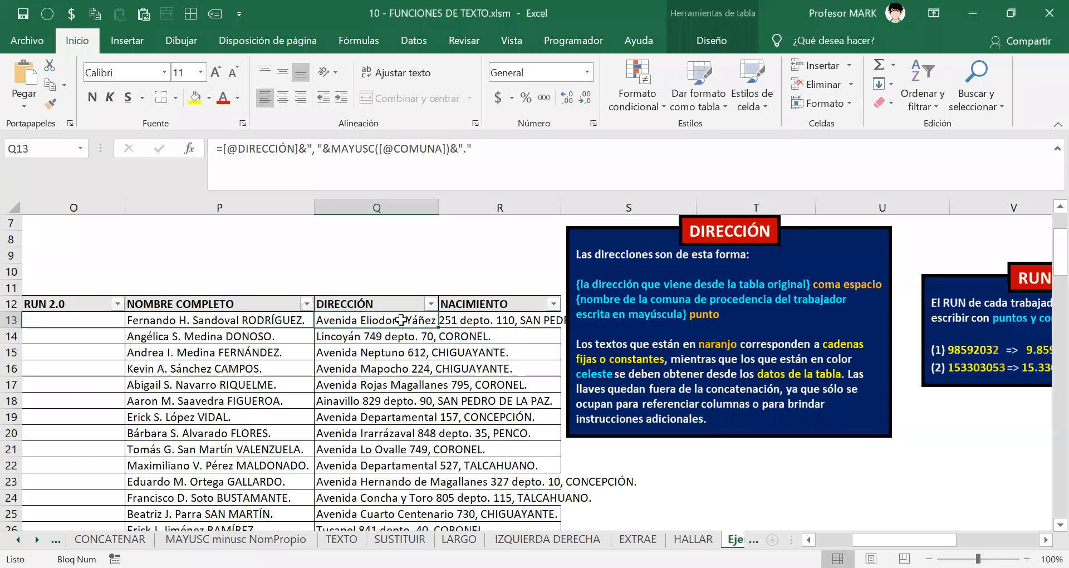
key(ctrl+shift+Down)
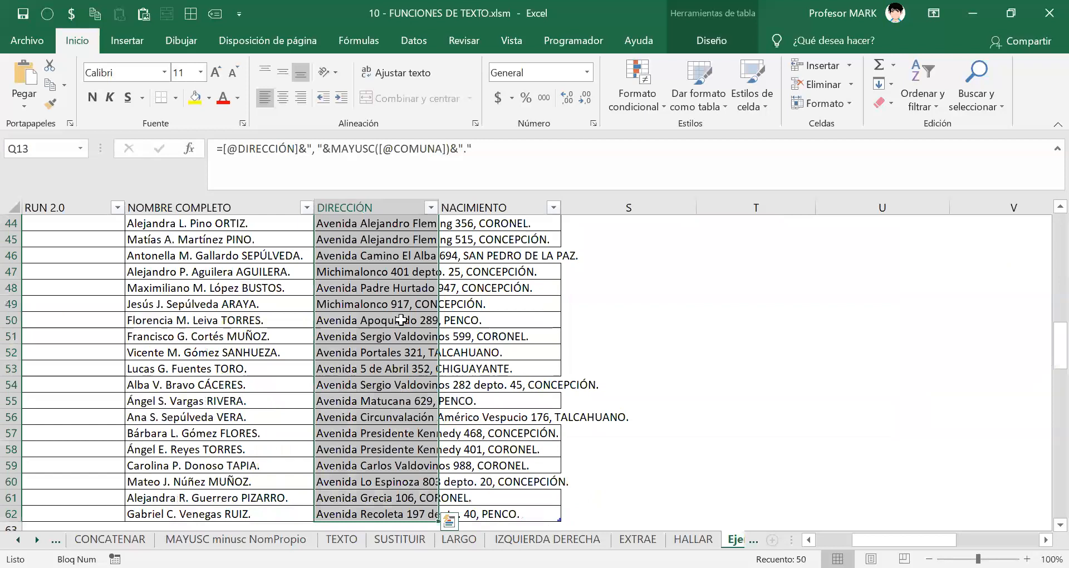
click(55, 14)
key(ctrl+BackSpace)
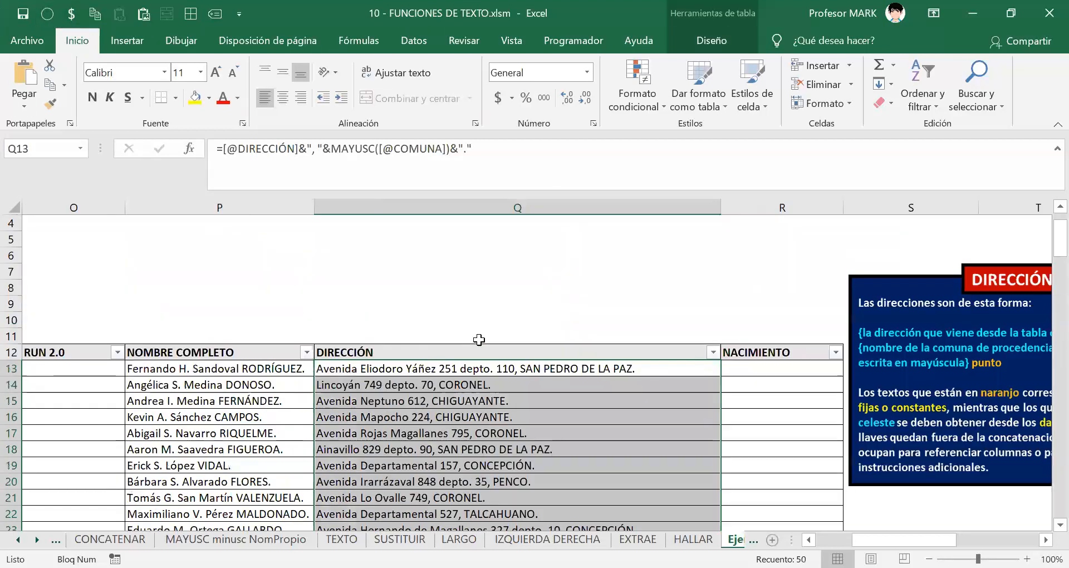
Review the concatenated addresses and uppercase comunas down the DIRECCIÓN column, then return to Q13.
scroll(473, 363, down, 6)
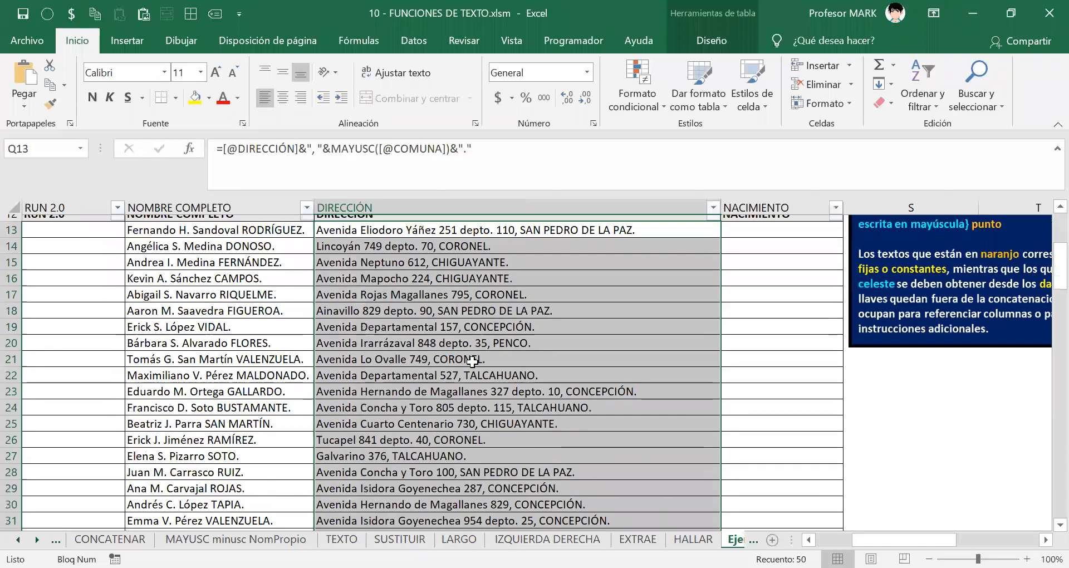
scroll(472, 363, down, 6)
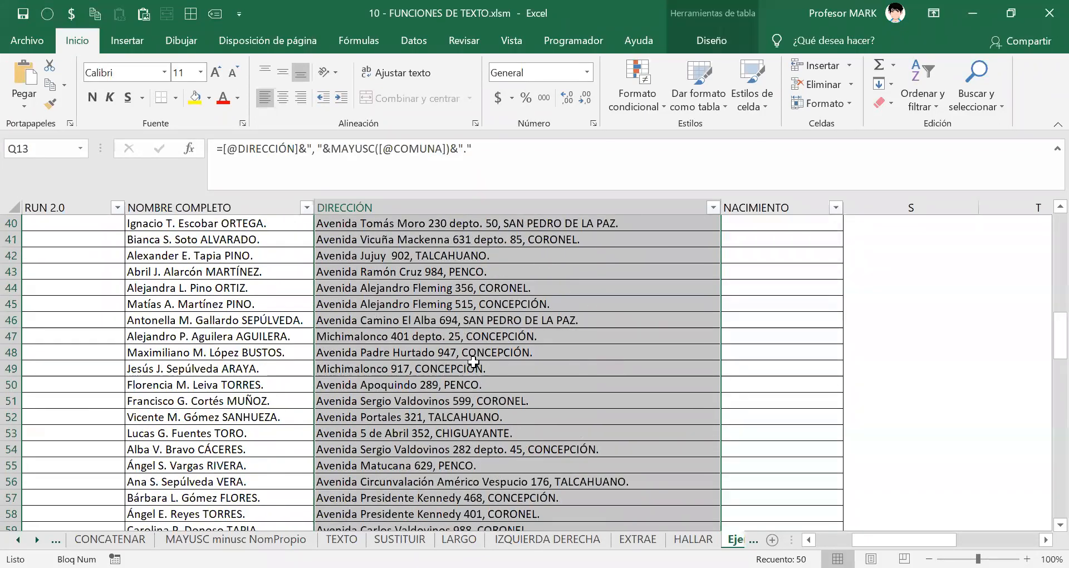
click(473, 367)
scroll(474, 367, up, 6)
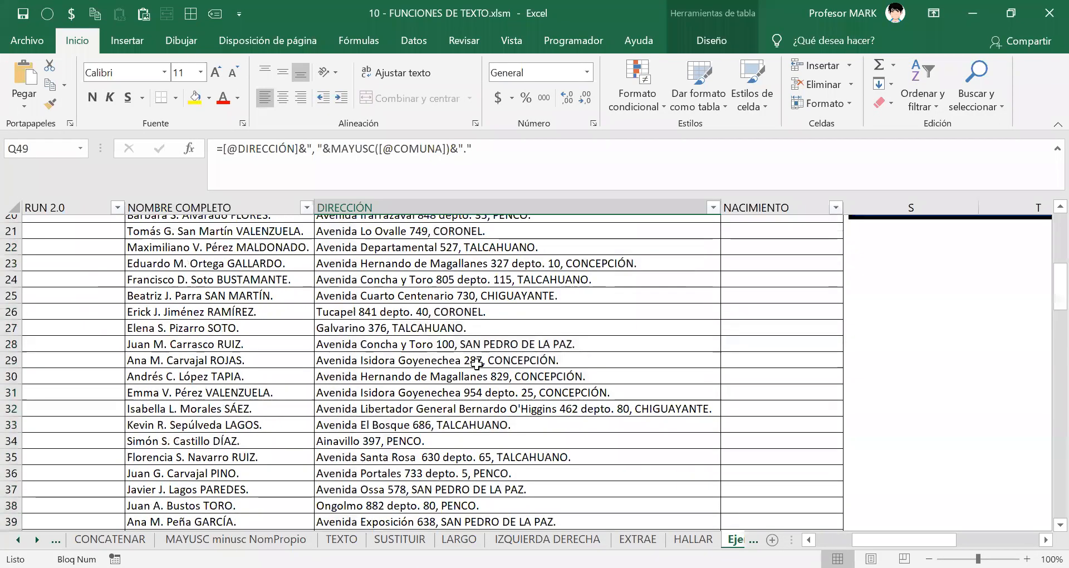
scroll(473, 367, up, 5)
click(402, 321)
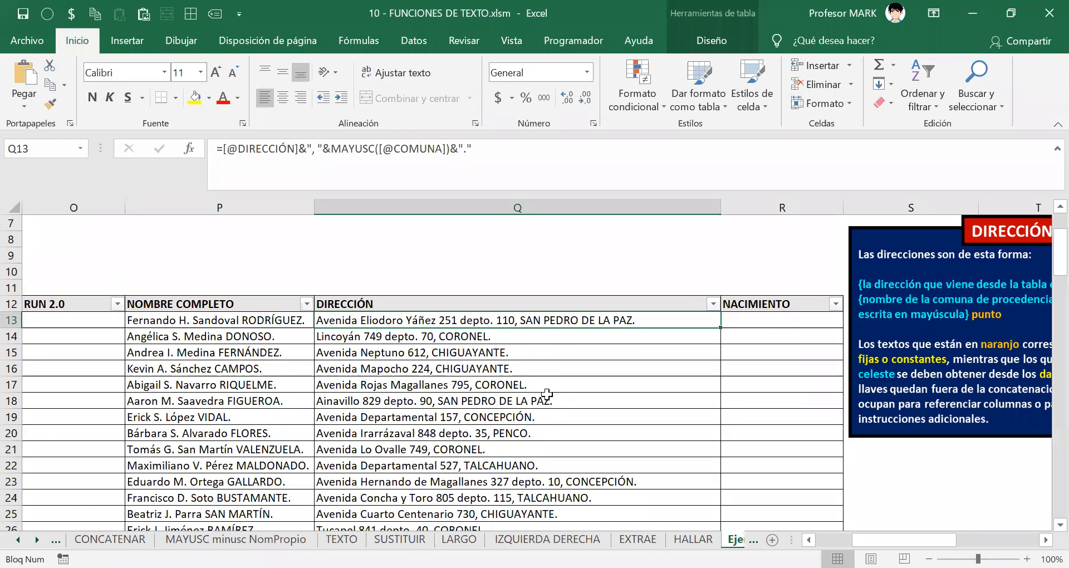
scroll(552, 446, down, 6)
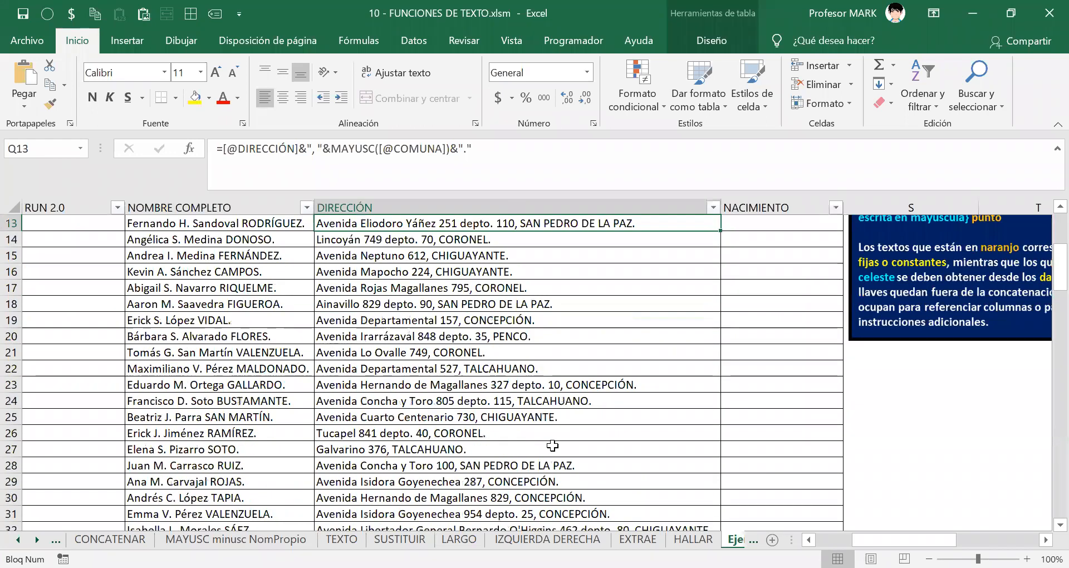
click(410, 369)
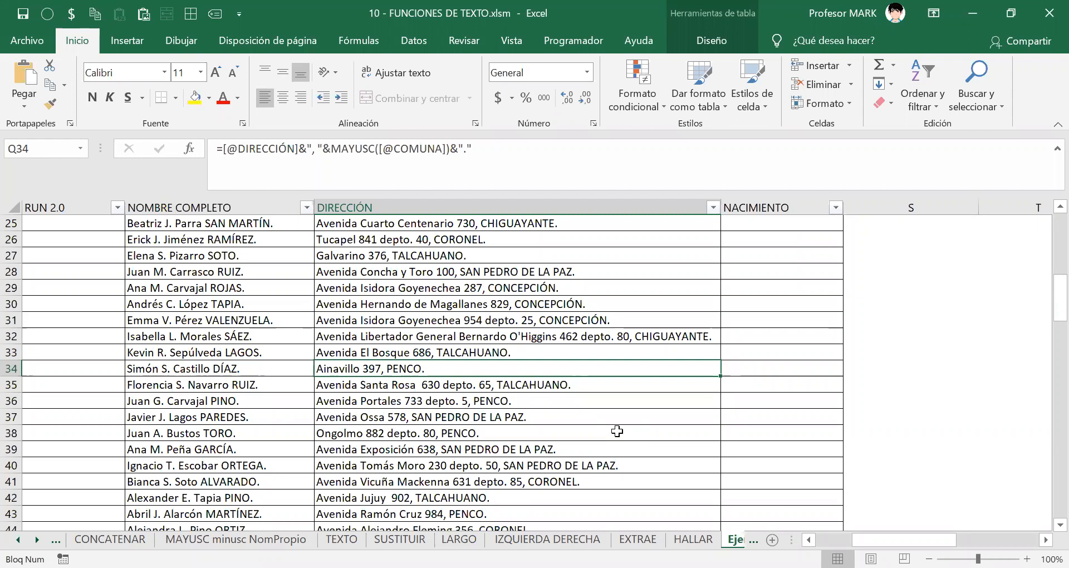
scroll(491, 410, up, 6)
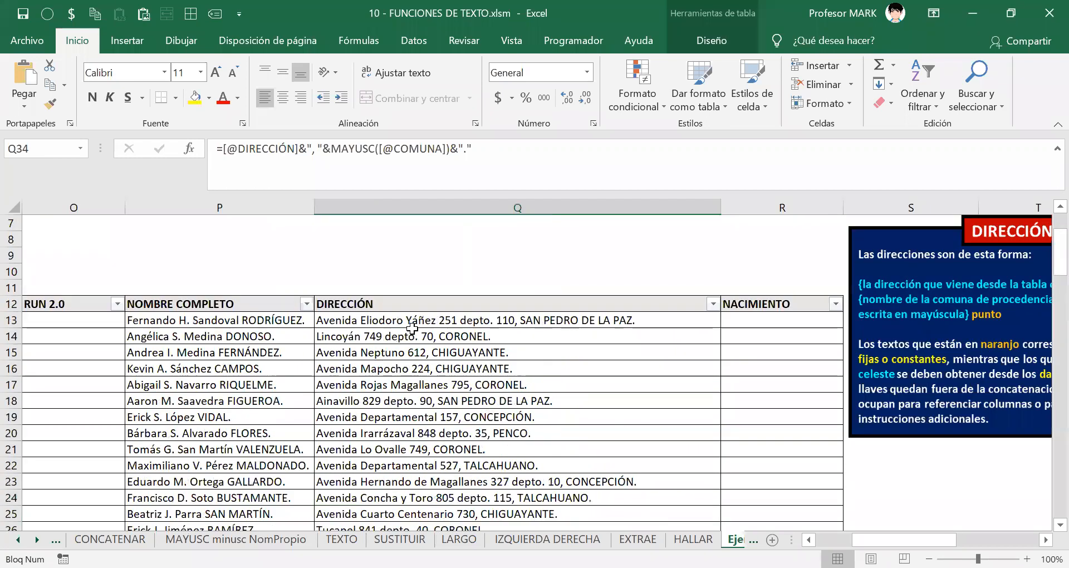
key(ctrl+Up)
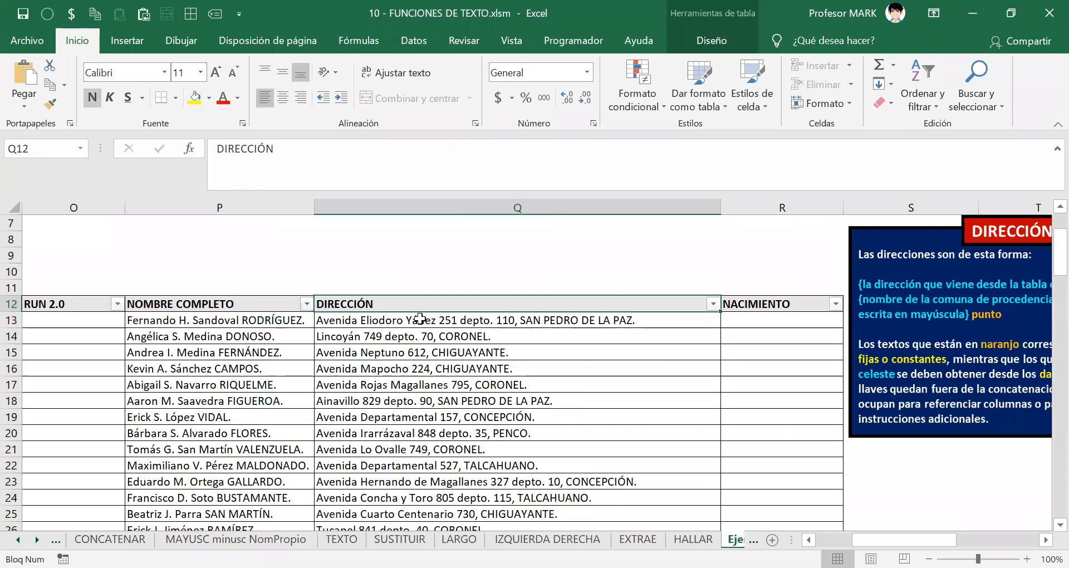
click(420, 319)
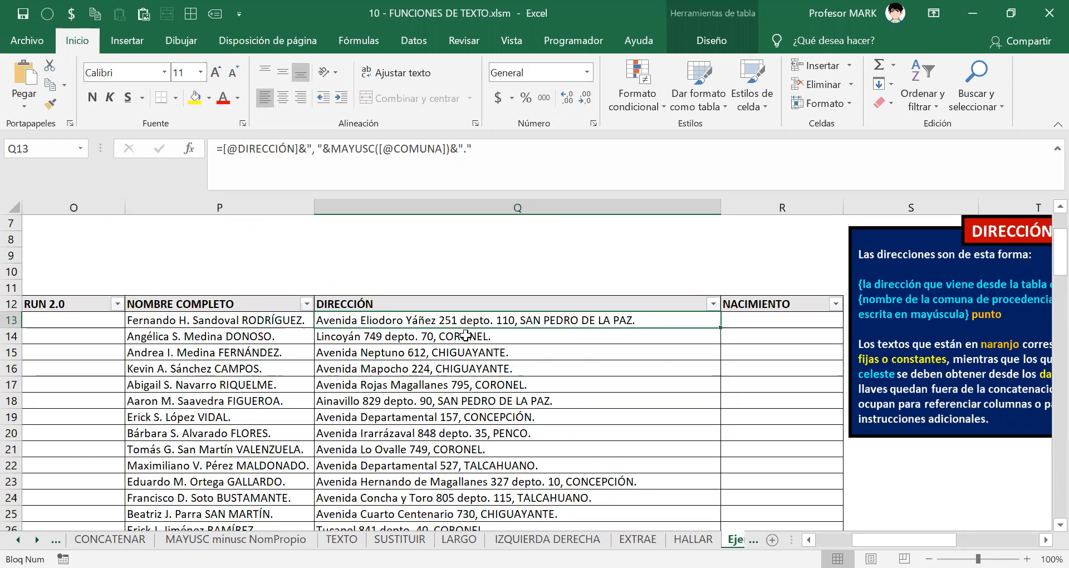
Undo the width adjustment of column Q.
key(ctrl+z)
key(ctrl+z)
key(ctrl+z)
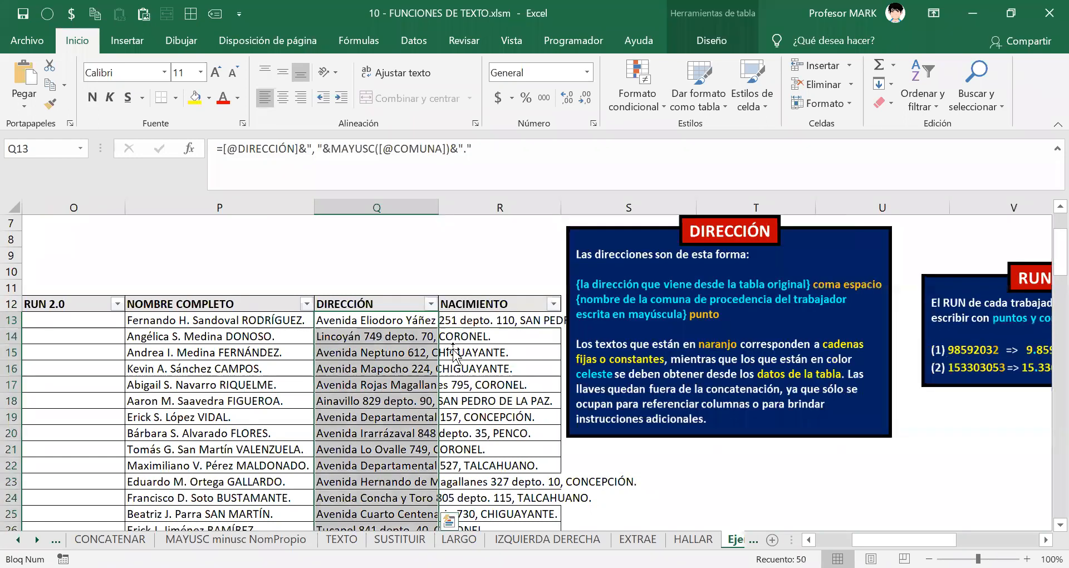
Autofit column Q to its full addresses from its header border and check the entries down the table.
click(388, 320)
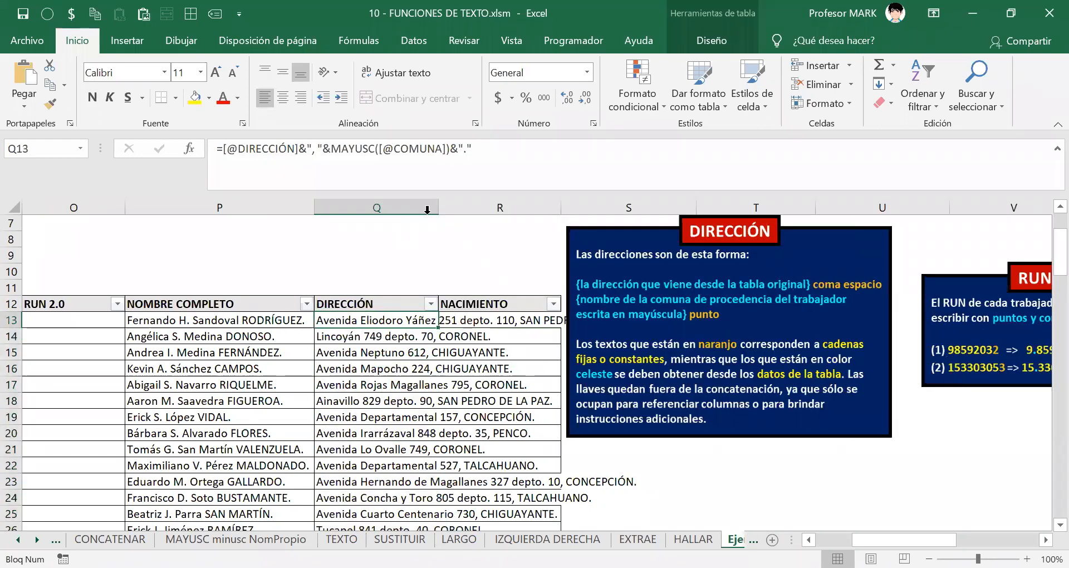
double_click(438, 207)
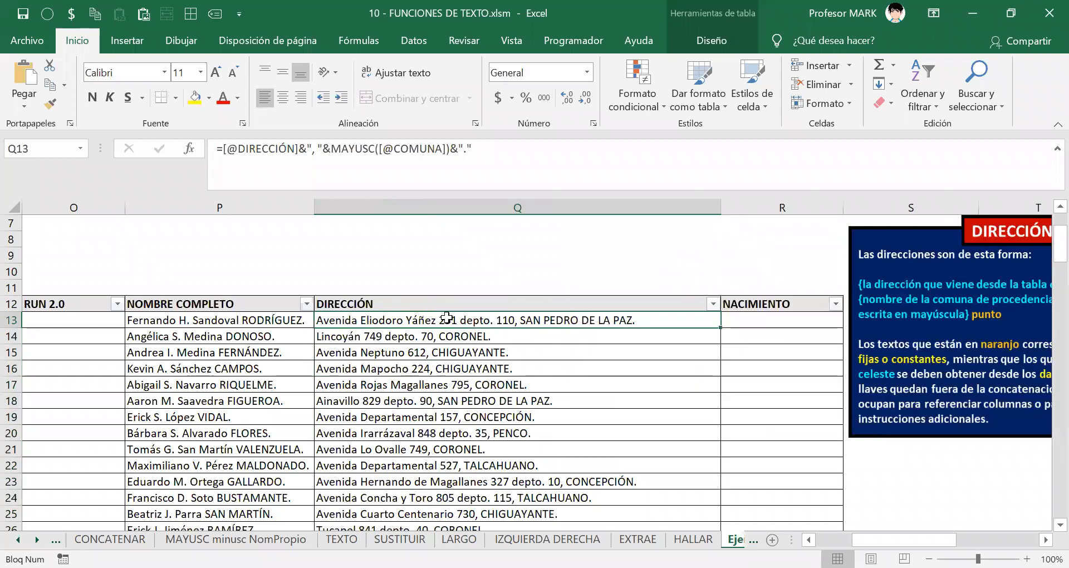
scroll(446, 319, down, 16)
scroll(445, 360, up, 18)
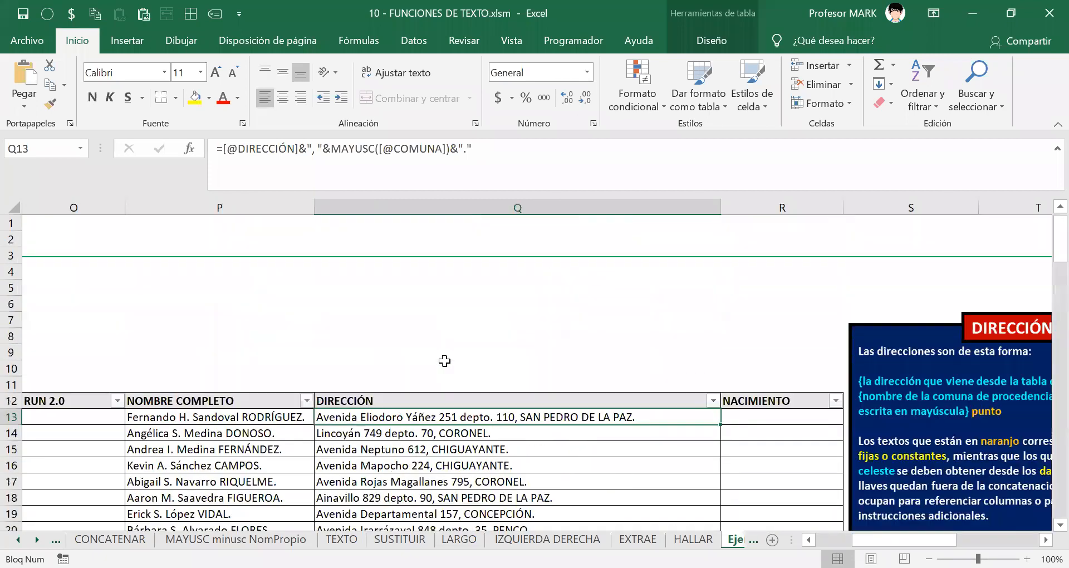
scroll(445, 412, down, 2)
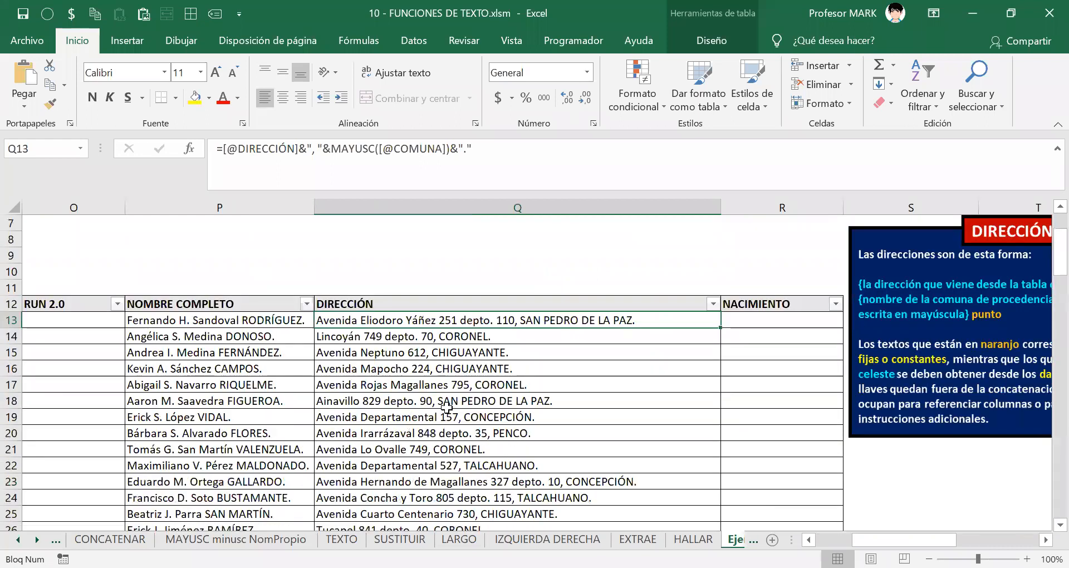
Review the concatenated addresses down the DIRECCIÓN column and return to the table's first rows.
scroll(497, 329, down, 3)
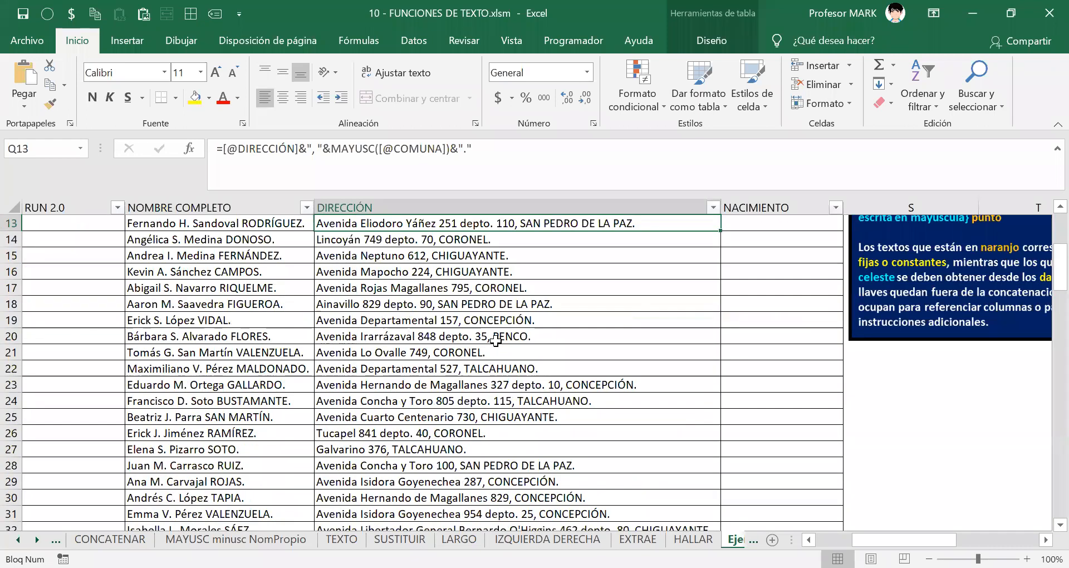
scroll(497, 342, down, 5)
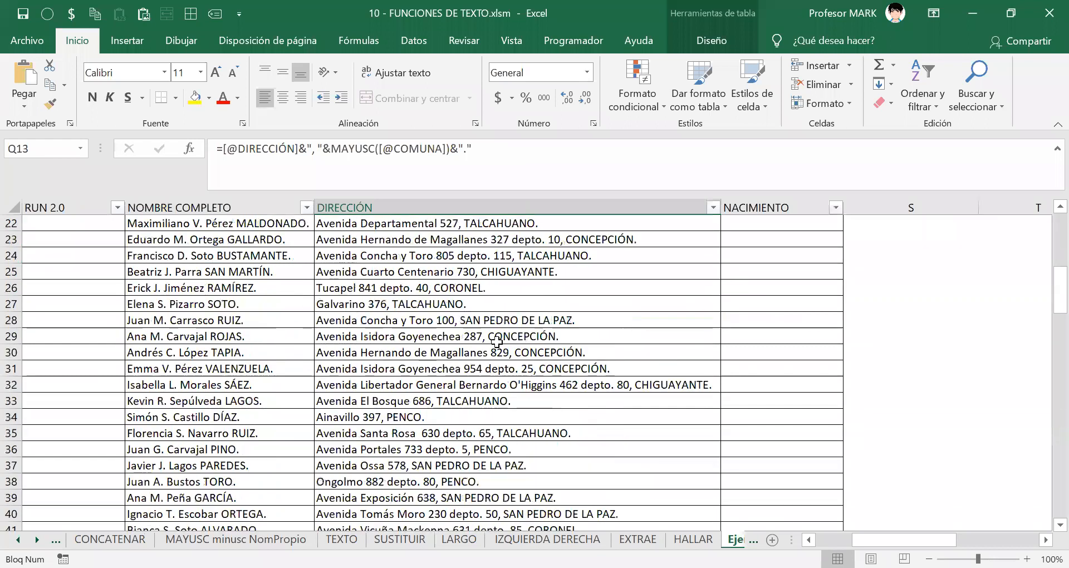
scroll(495, 336, up, 7)
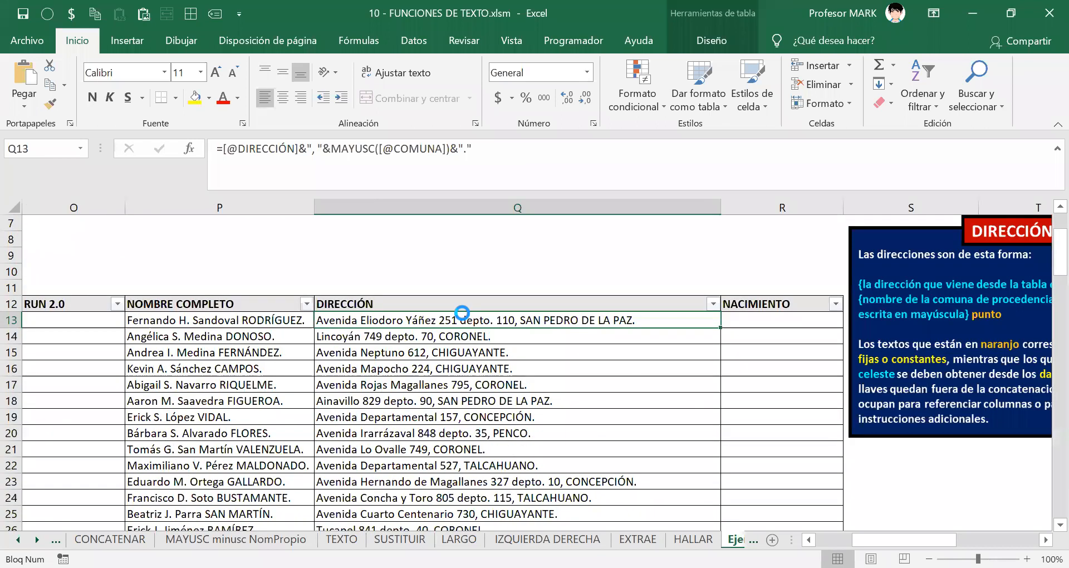
scroll(657, 399, down, 4)
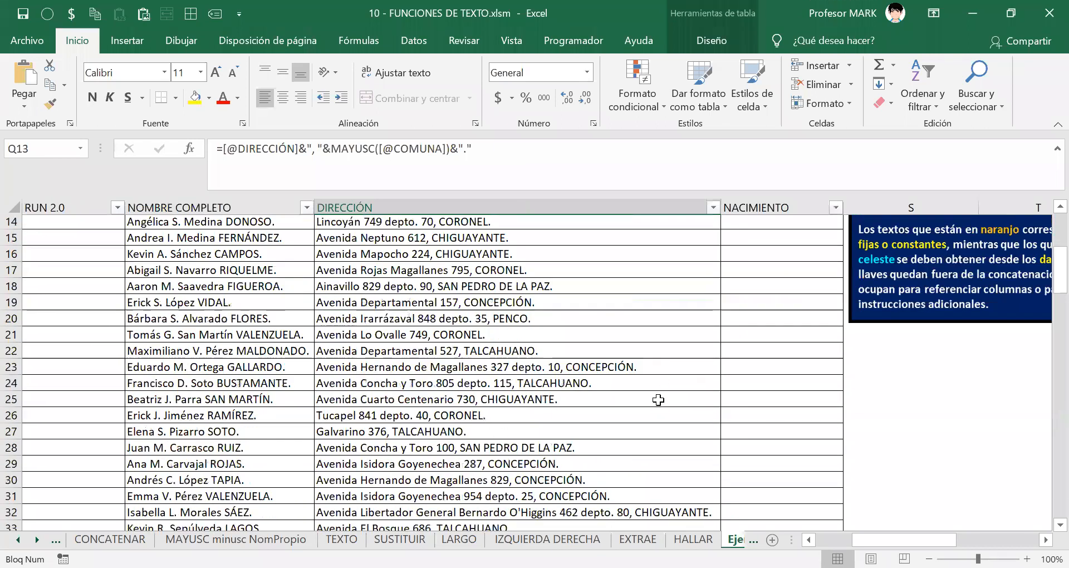
scroll(663, 401, up, 3)
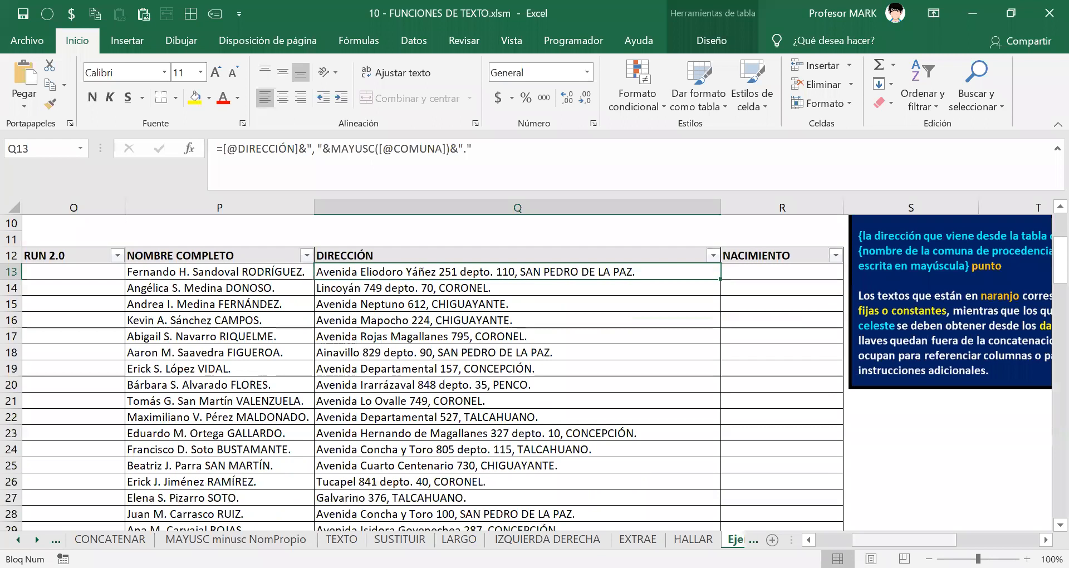
Select O13, the first RUN 2.0 cell, and widen the sheet tab area so the Ejercicio #1 name shows in full.
click(97, 270)
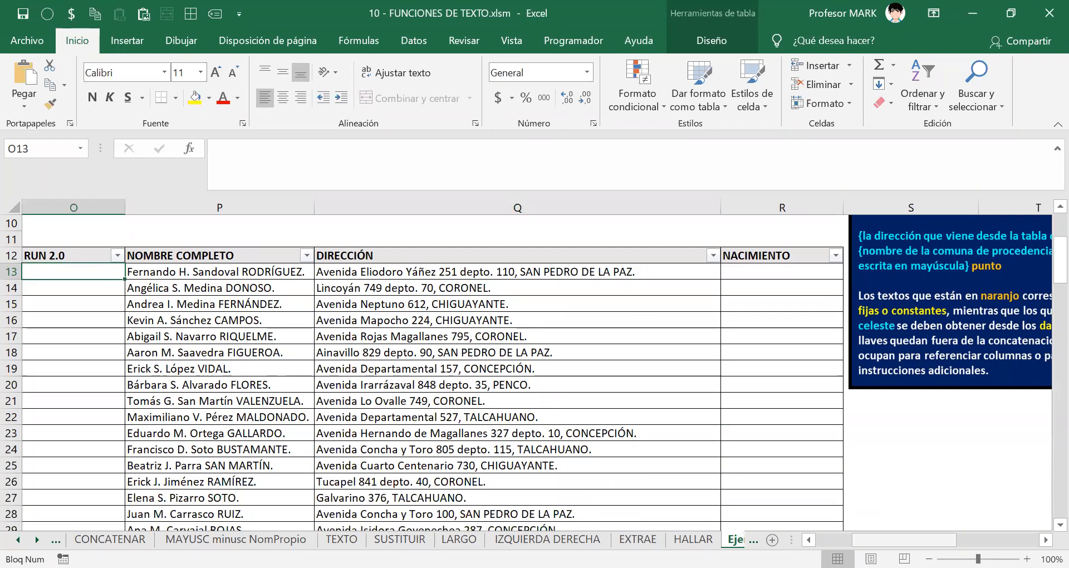
drag(906, 539, 891, 519)
drag(791, 538, 877, 539)
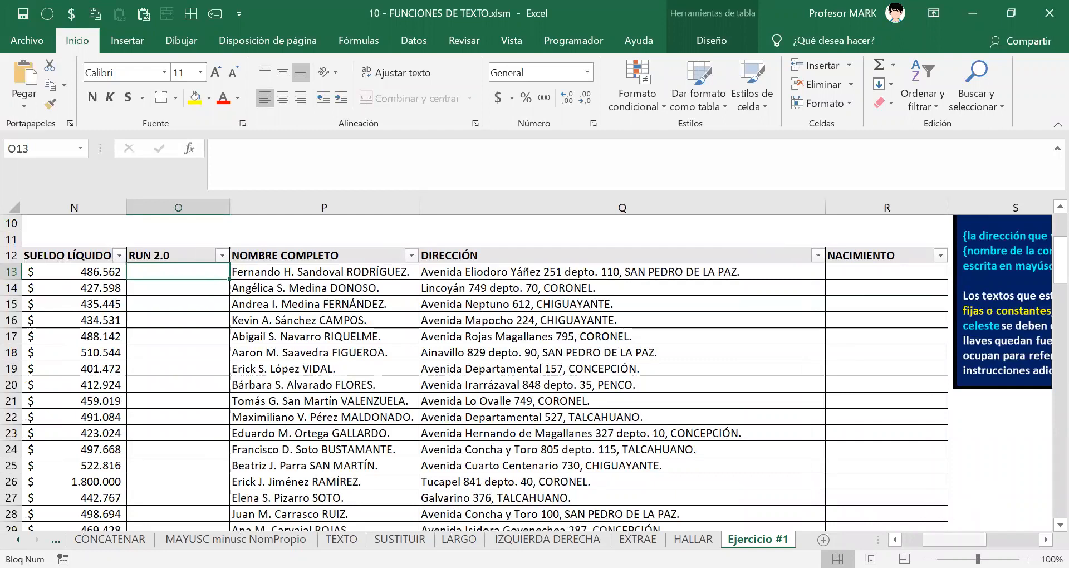
Move the DIRECCIÓN note off the RUN 2.0 note and place the RUN 2.0 note over the NOMBRE COMPLETO and DIRECCIÓN columns.
drag(954, 539, 959, 540)
drag(967, 488, 949, 525)
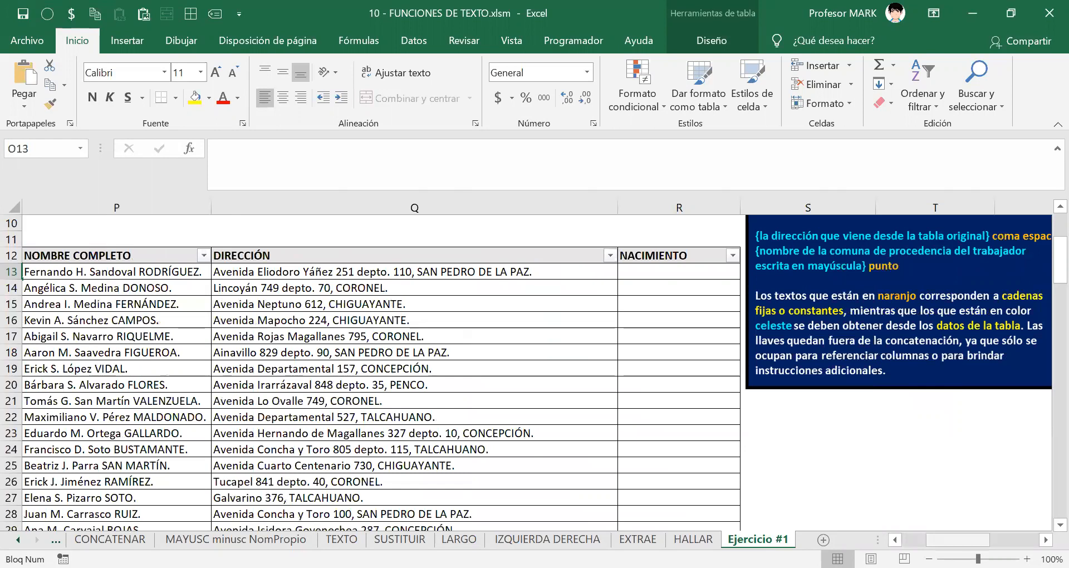
scroll(693, 283, right, 2)
drag(510, 294, 734, 309)
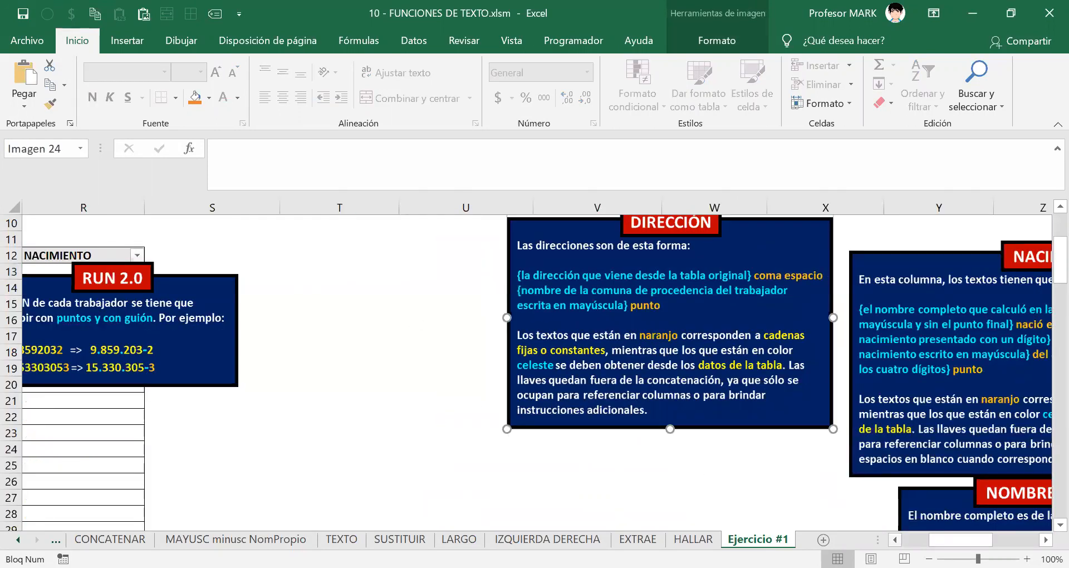
scroll(813, 305, left, 5)
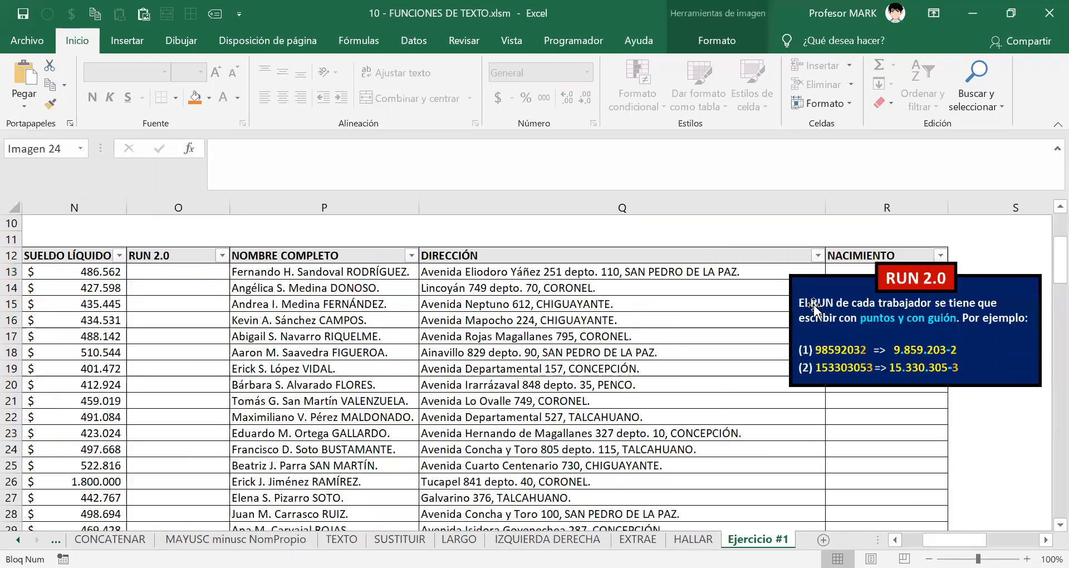
drag(813, 305, 361, 297)
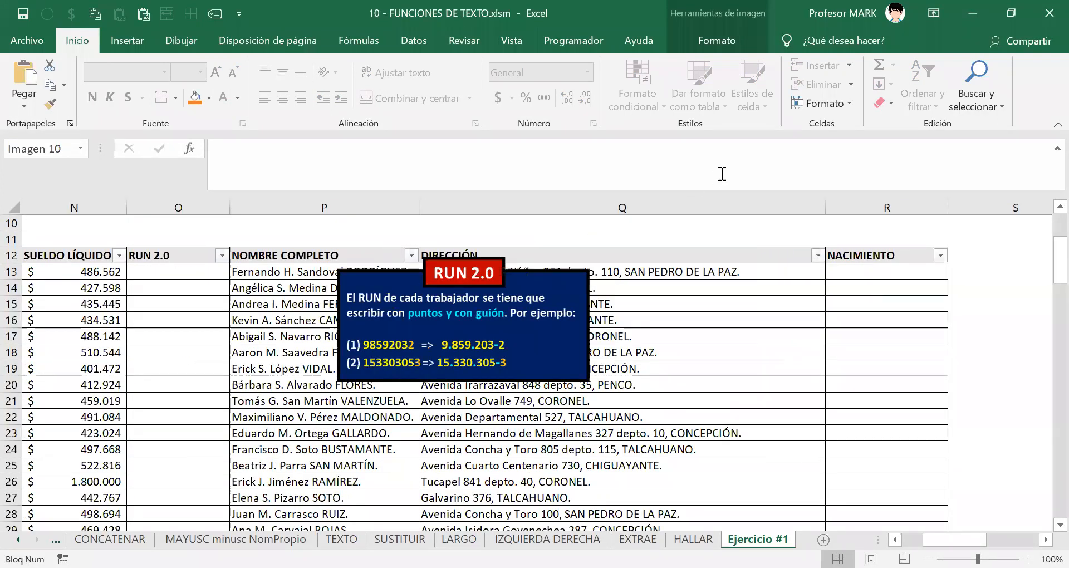
Narrow column Q, shift the RUN 2.0 note next to the RUN 2.0 column and select O13.
drag(825, 206, 683, 206)
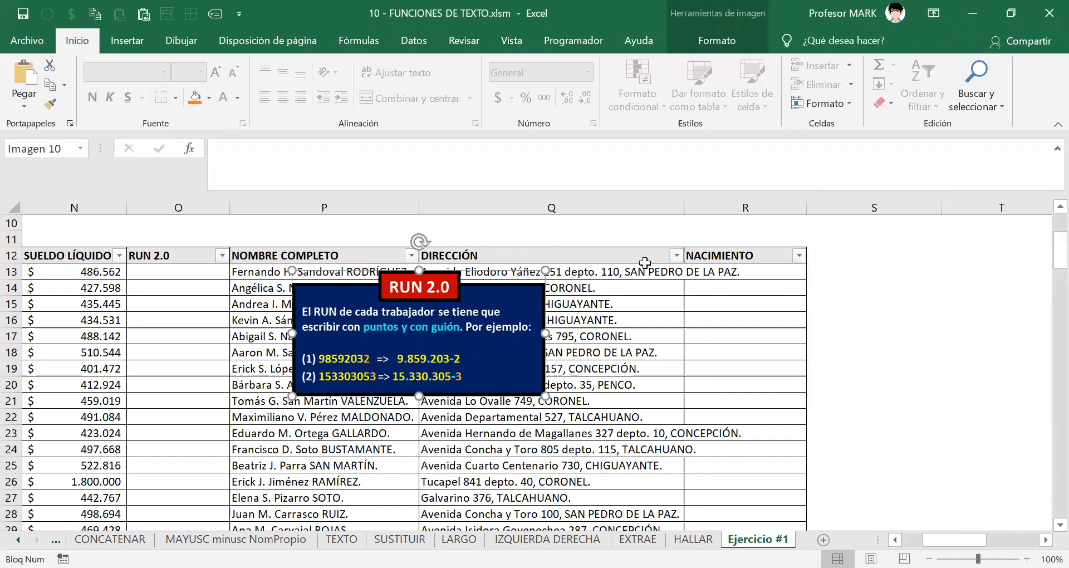
drag(390, 303, 333, 301)
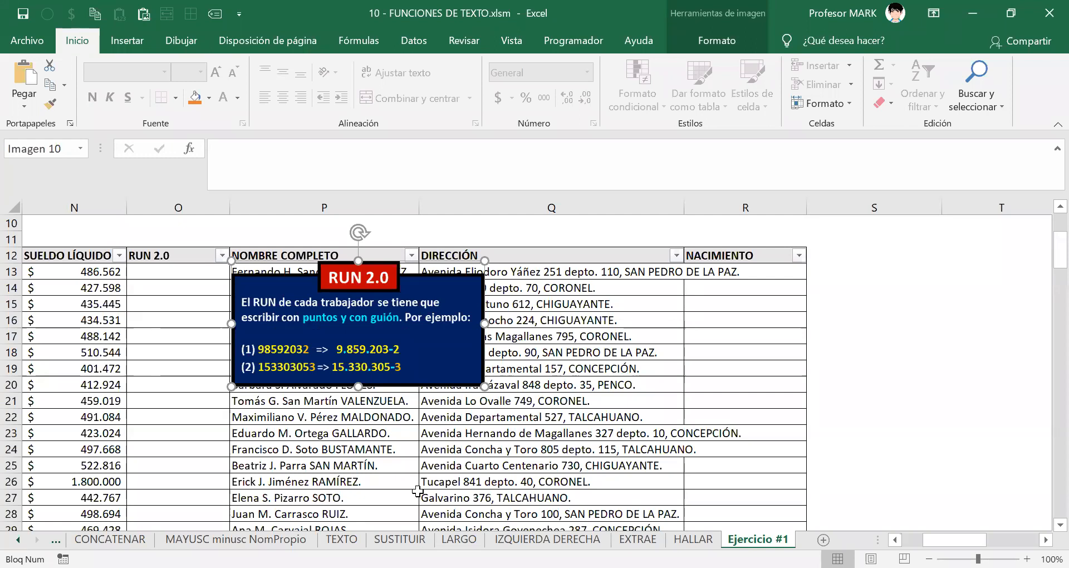
key(alt+Tab)
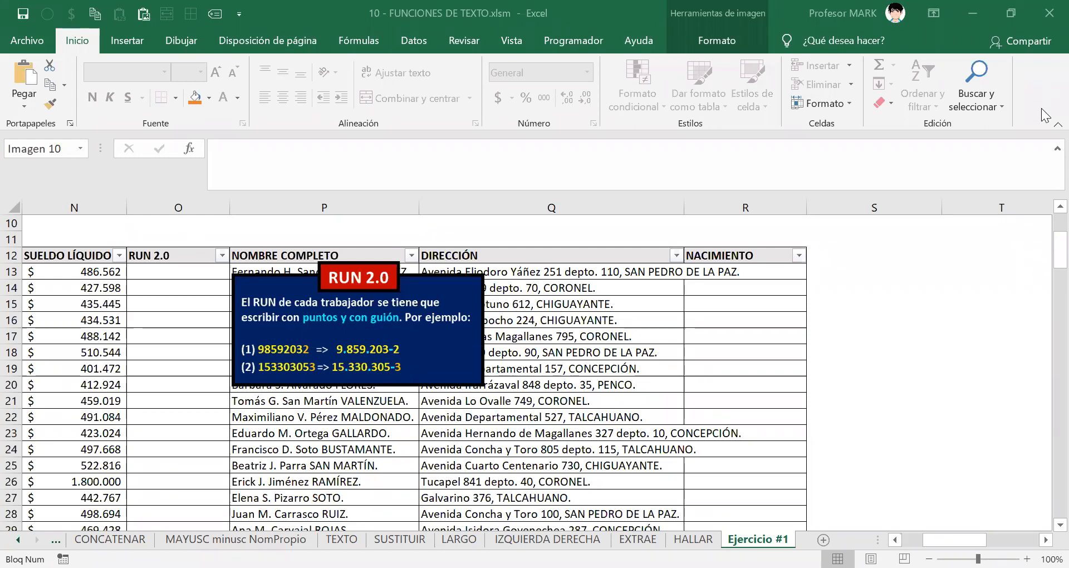
click(166, 275)
click(166, 275)
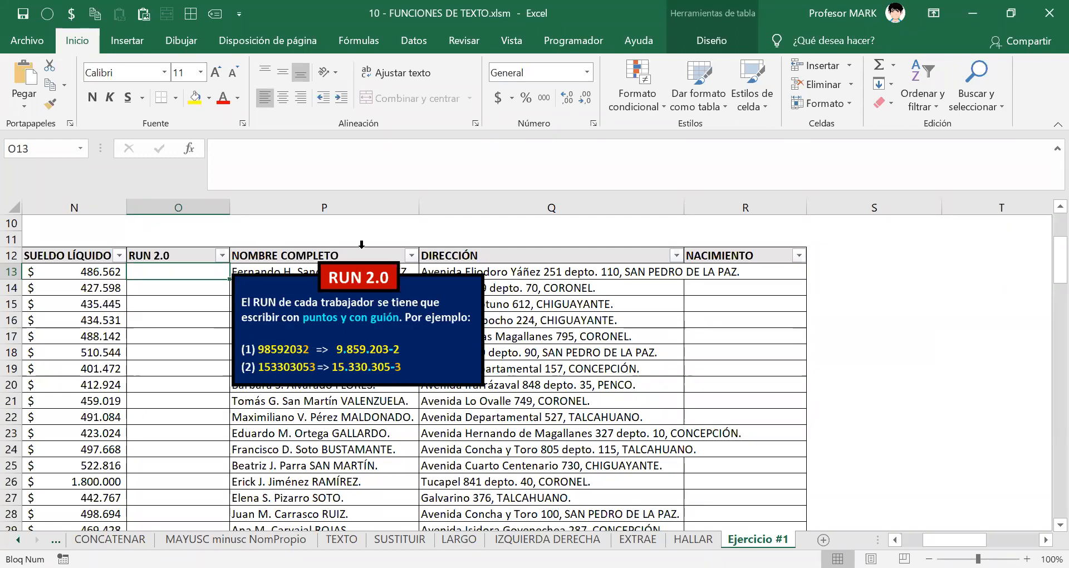
Enlarge the RUN 2.0 note and reposition it over columns N to Q.
drag(363, 295, 384, 299)
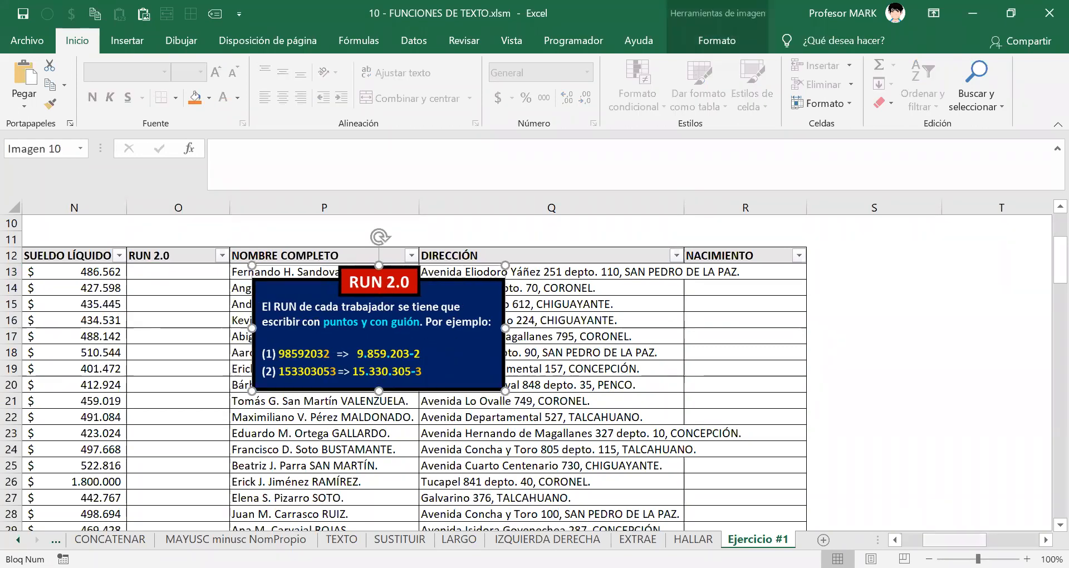
drag(394, 353, 276, 343)
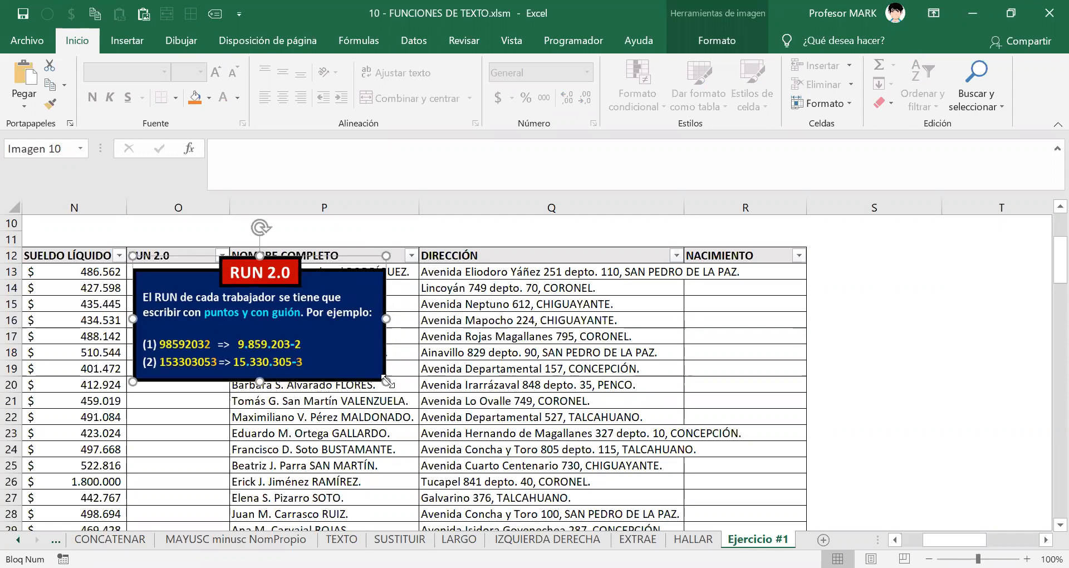
drag(386, 382, 547, 461)
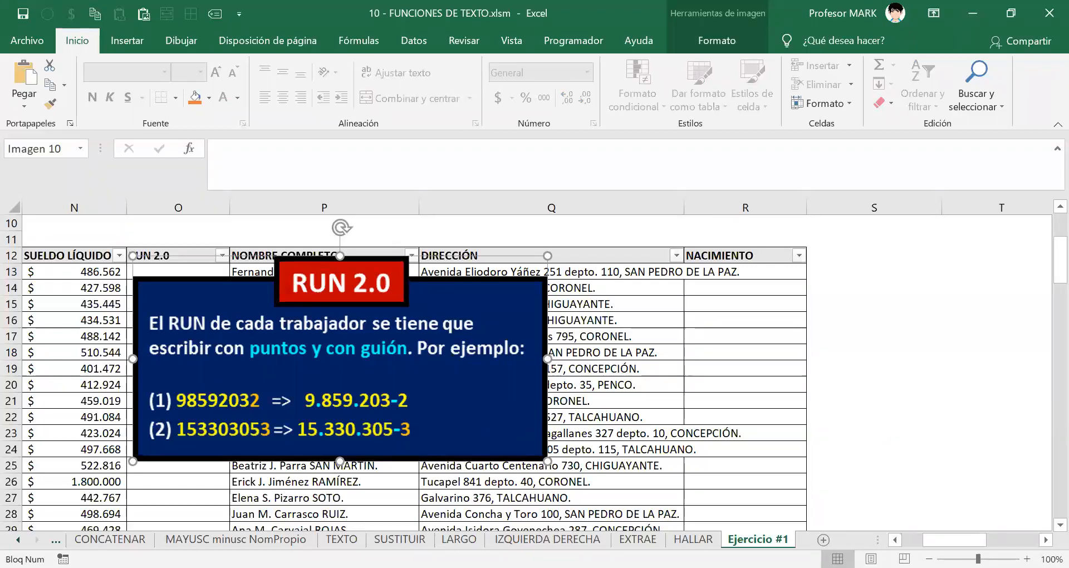
drag(357, 327, 289, 298)
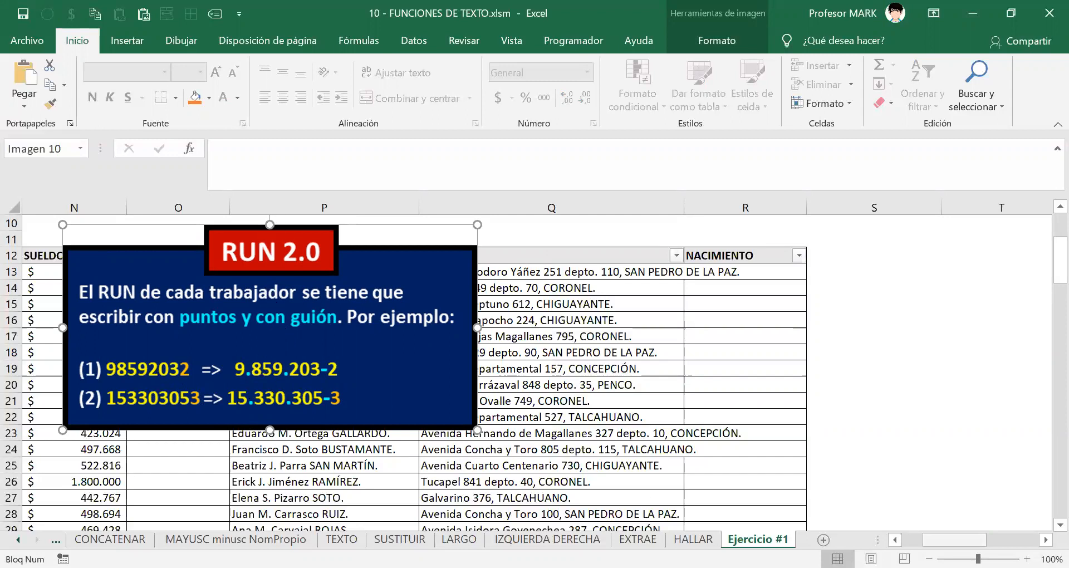
Cut the enlarged RUN 2.0 note, paste it near the original RUN column and position it just beside column D.
scroll(534, 367, left, 6)
scroll(534, 367, right, 2)
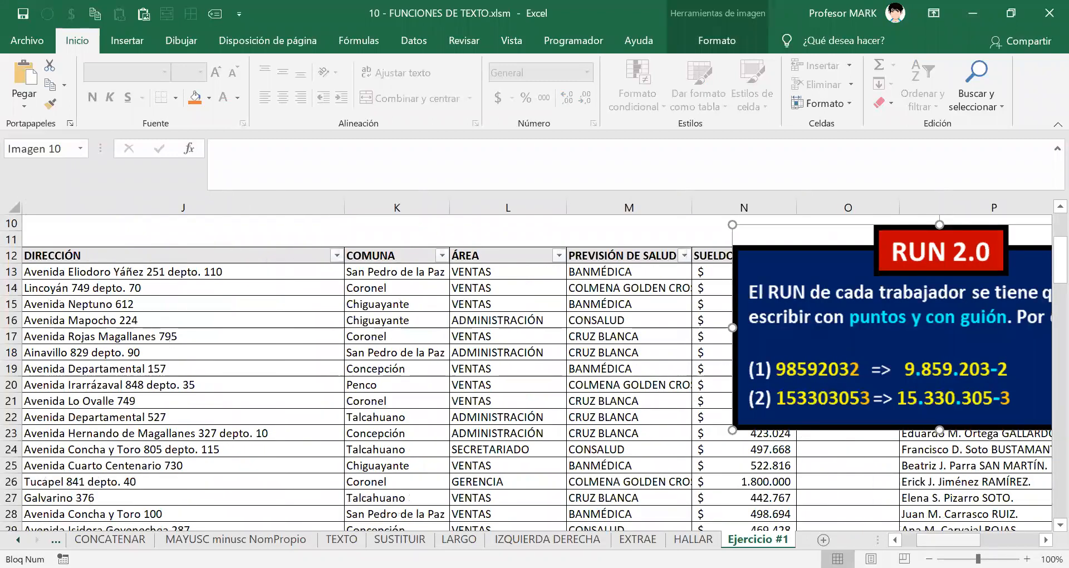
scroll(272, 342, right, 6)
key(Delete)
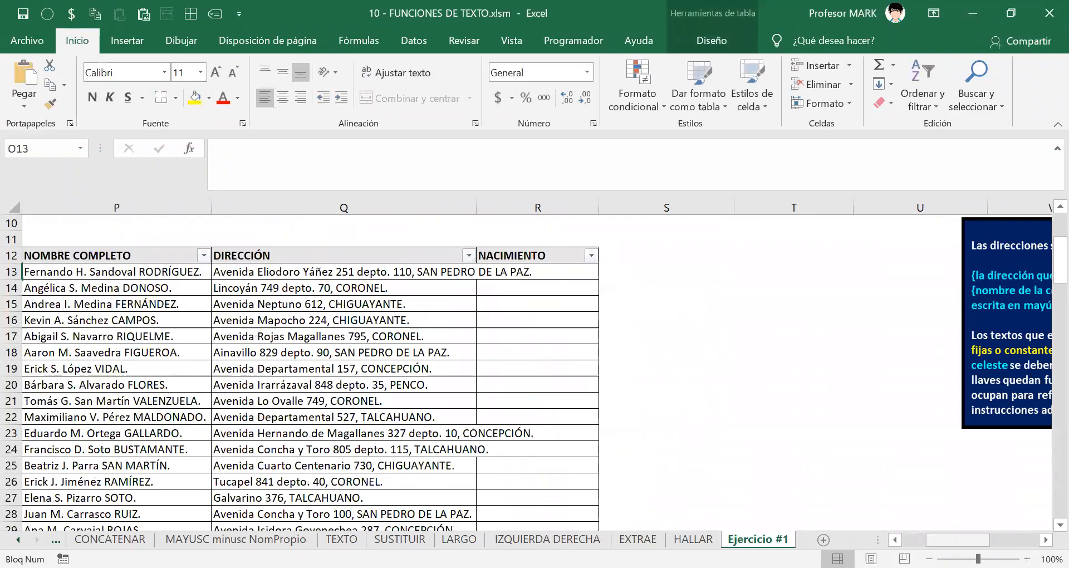
click(183, 288)
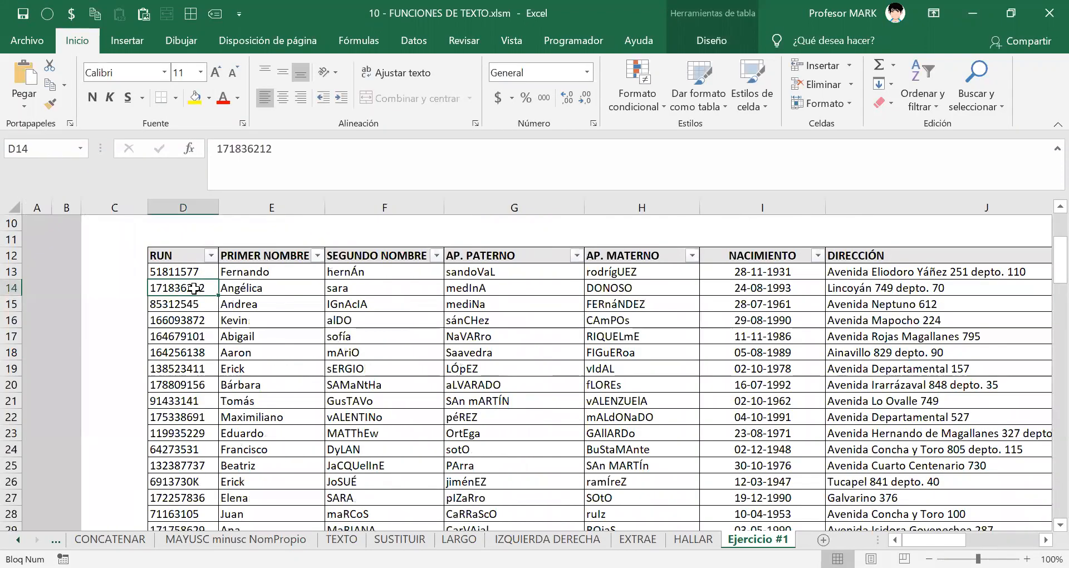
key(ctrl+v)
drag(293, 325, 358, 272)
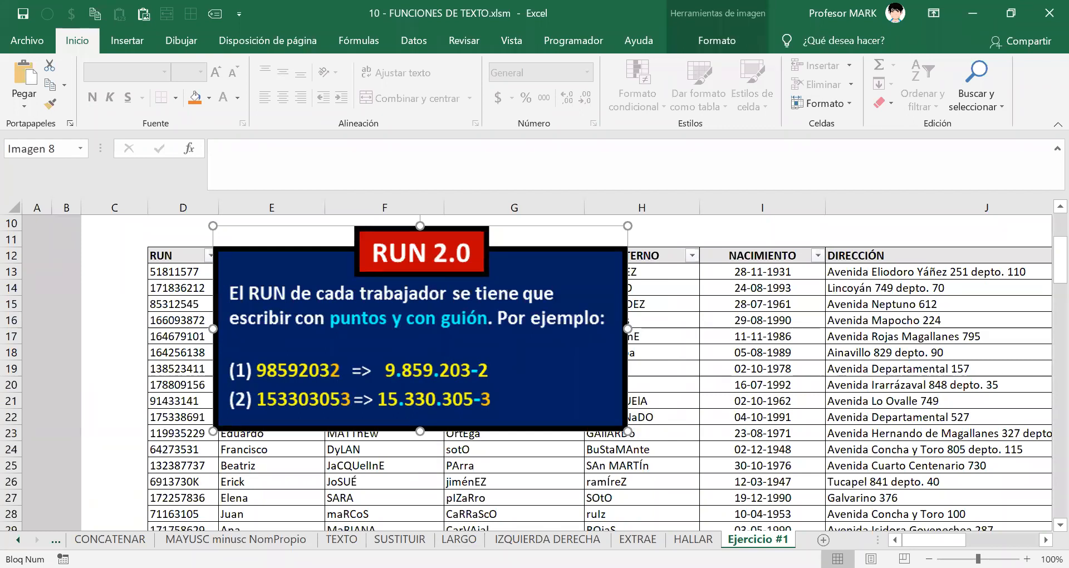
drag(267, 283, 272, 283)
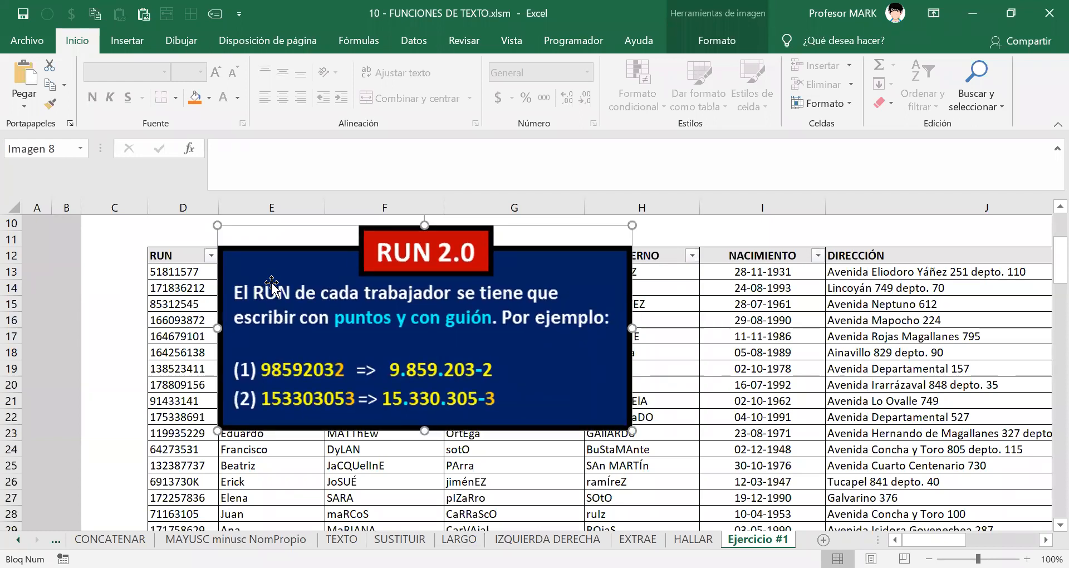
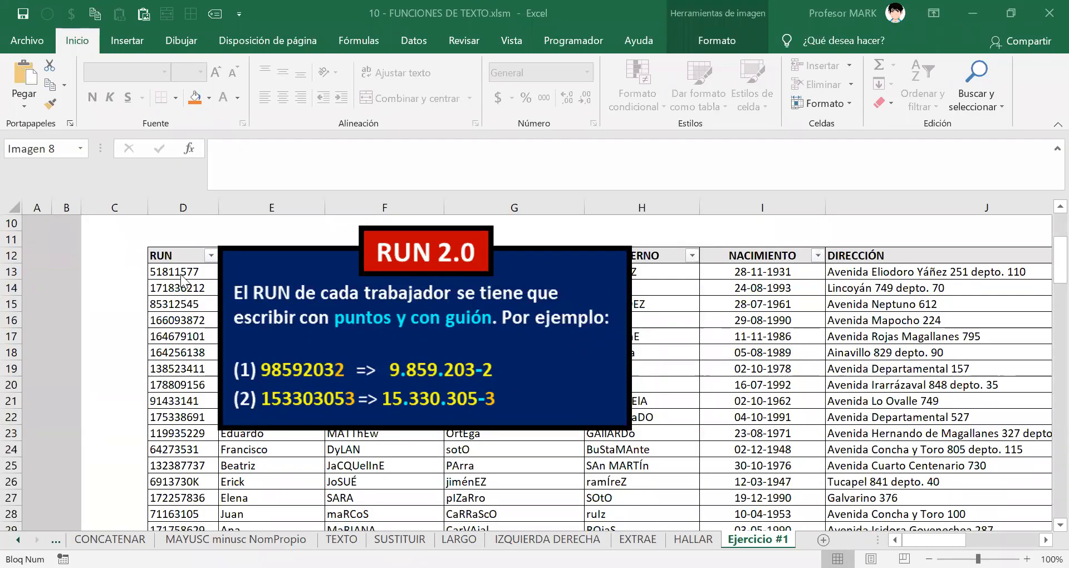
Copy the RUN text from inside cell D13 and leave the cell unedited.
double_click(201, 273)
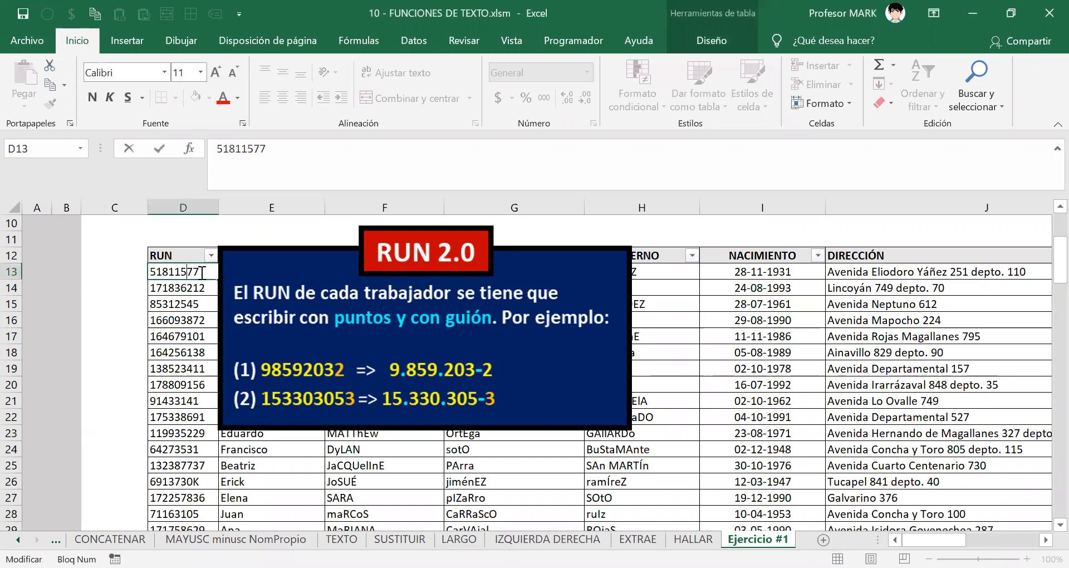
drag(200, 273, 129, 274)
right_click(153, 271)
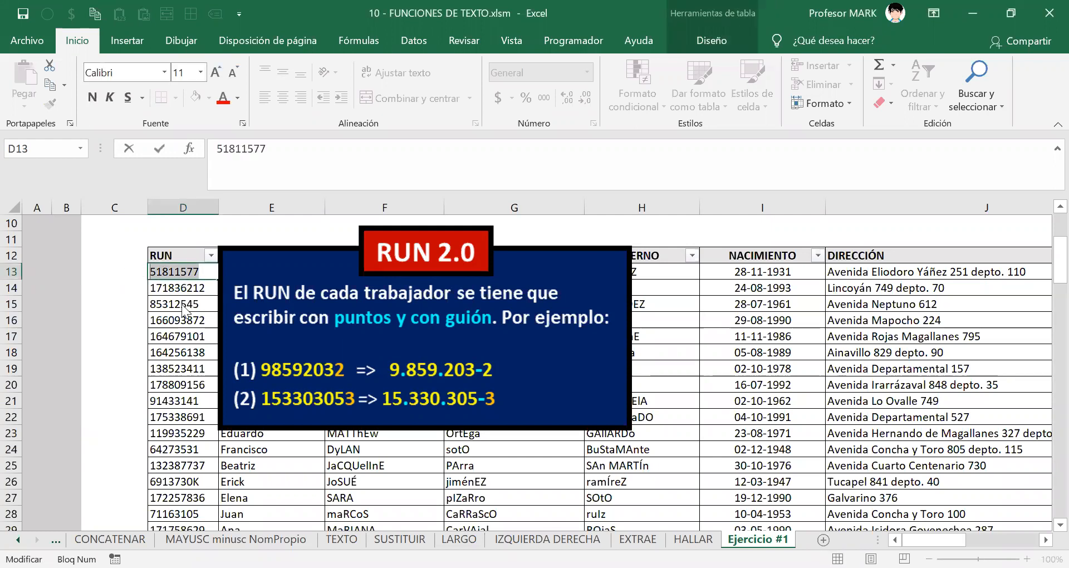
click(186, 306)
click(115, 298)
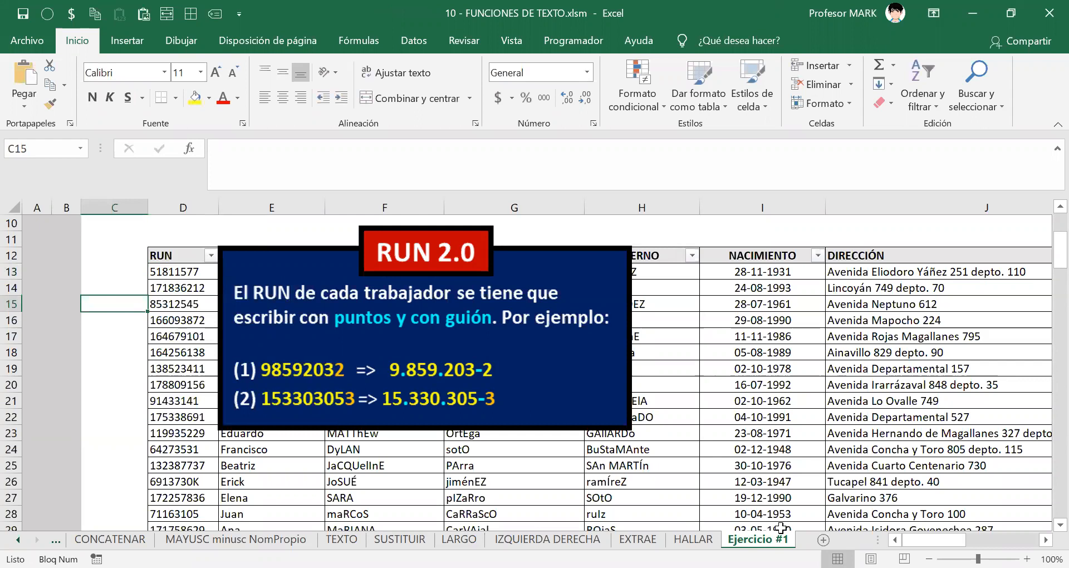
Add a new sheet and paste the copied RUN into its cell B3.
click(824, 539)
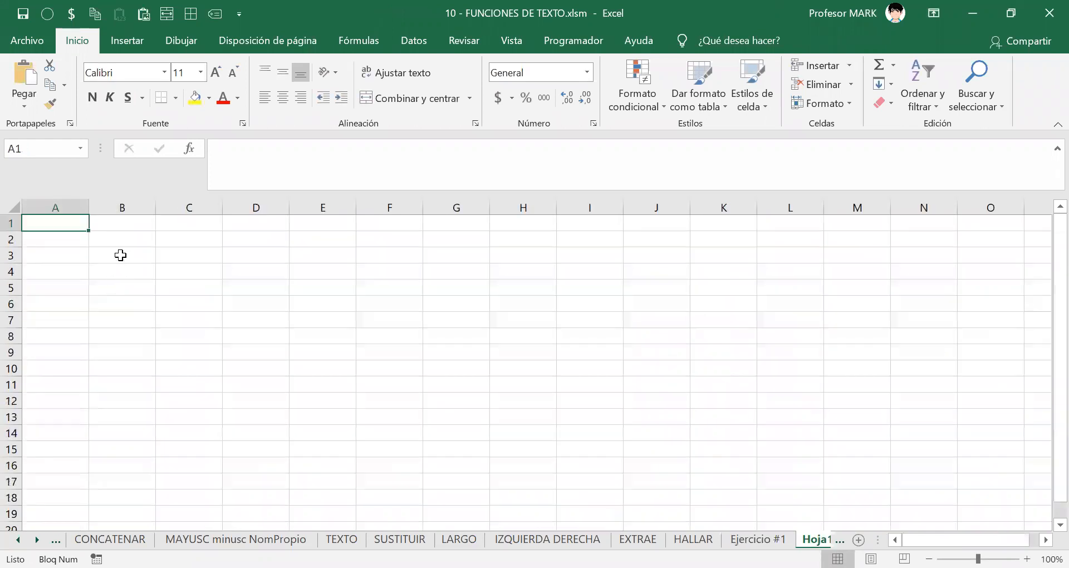
click(121, 255)
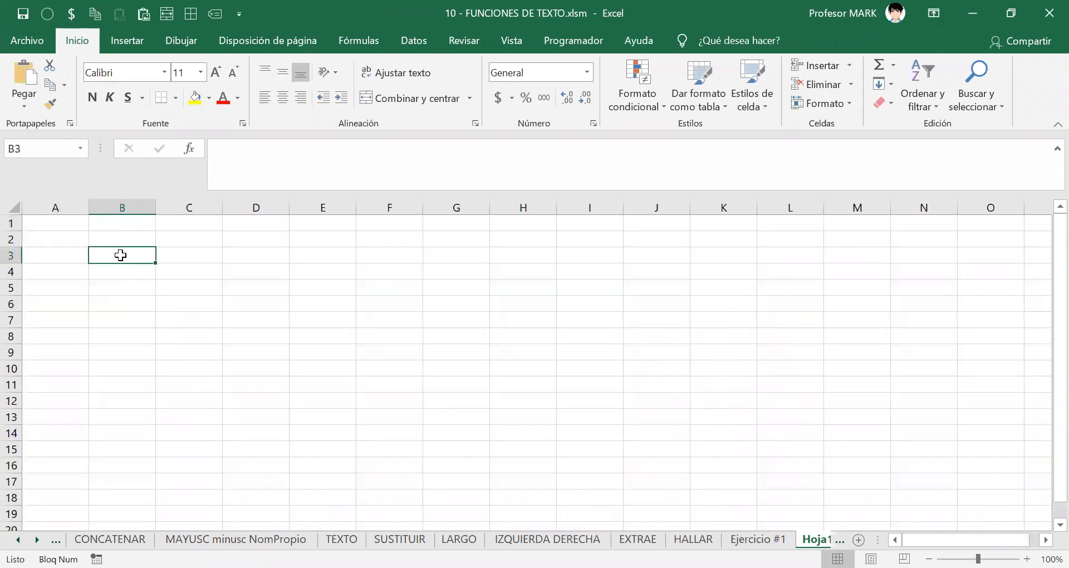
drag(121, 255, 283, 290)
drag(121, 254, 390, 290)
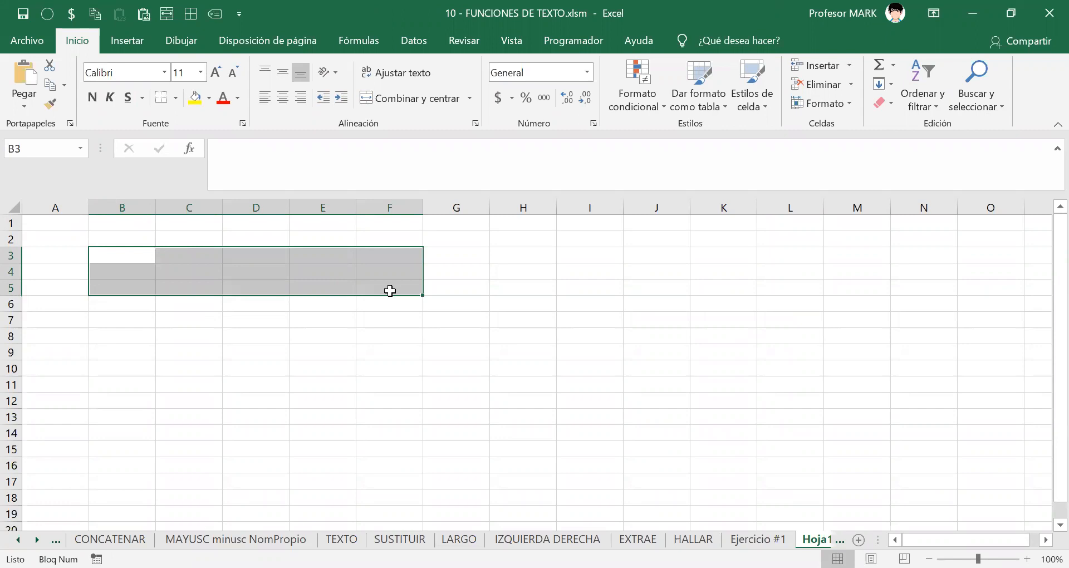
key(Up)
key(Down)
key(ctrl+v)
Merge and center B3:G5 around the pasted RUN and align it vertically to the middle.
key(shift+Right)
key(shift+Right)
key(shift+Right)
key(shift+Right)
key(shift+Right)
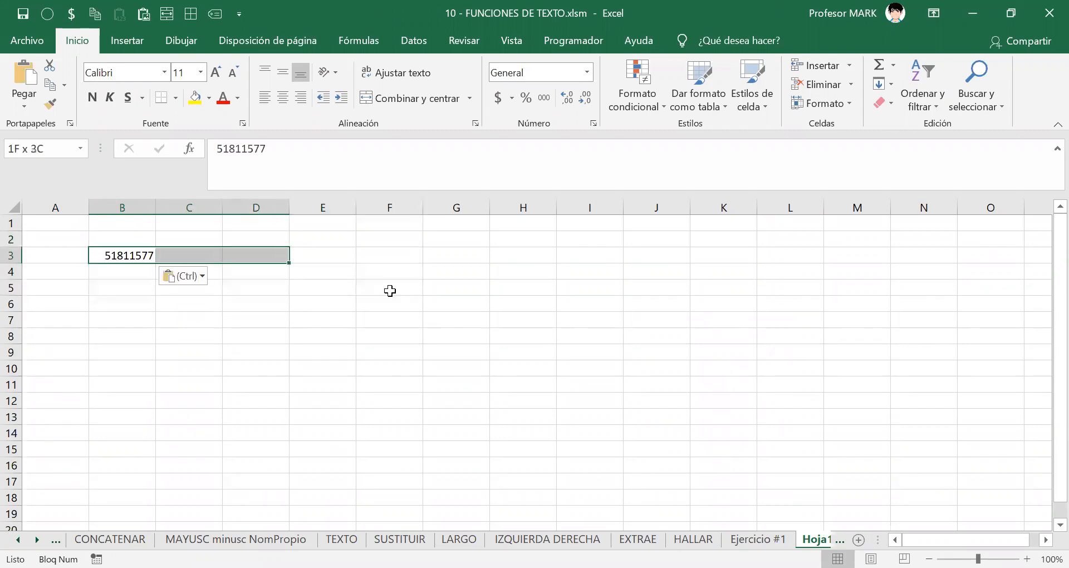
key(shift+Down)
key(shift+Down)
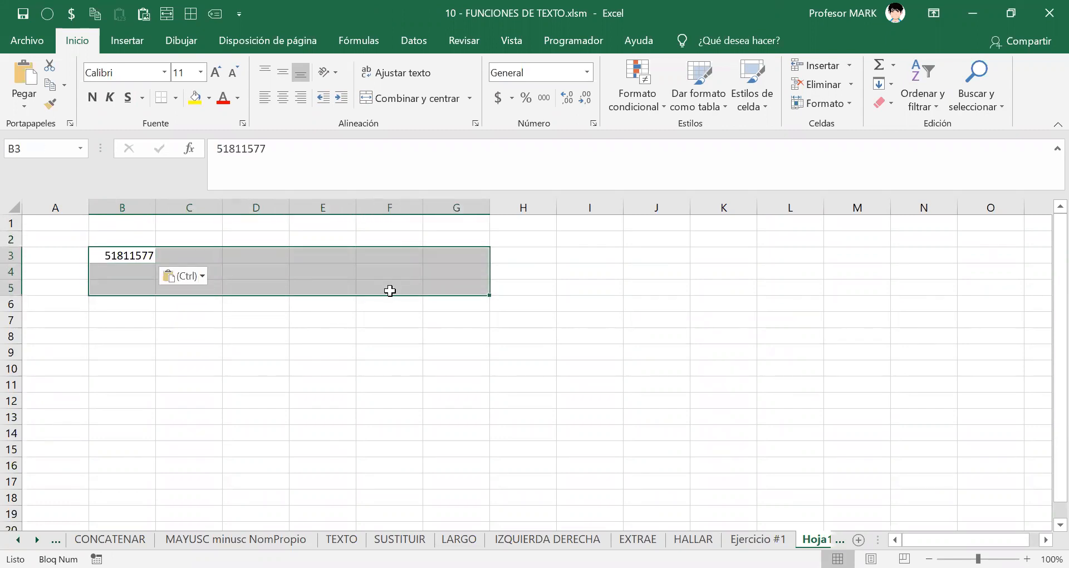
click(415, 98)
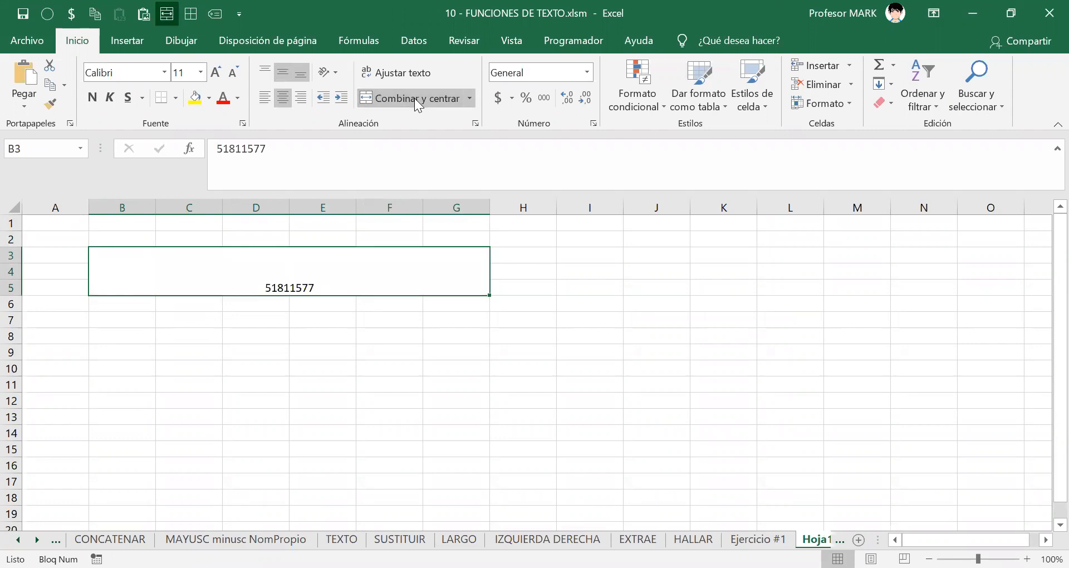
click(283, 73)
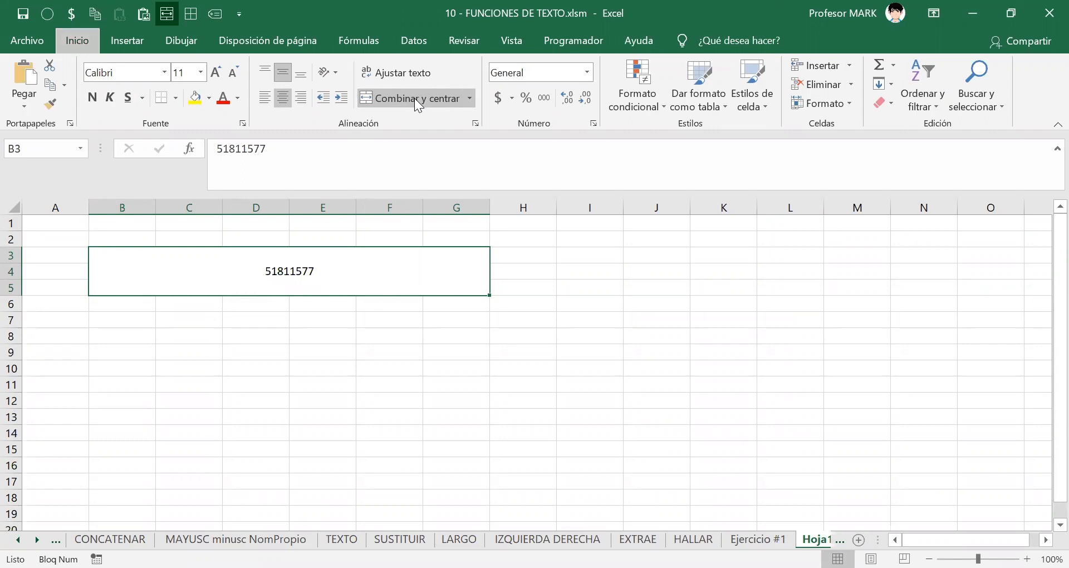
Hide the gridlines on the scratch sheet, keeping the merged RUN cell B3 selected.
click(511, 41)
click(219, 98)
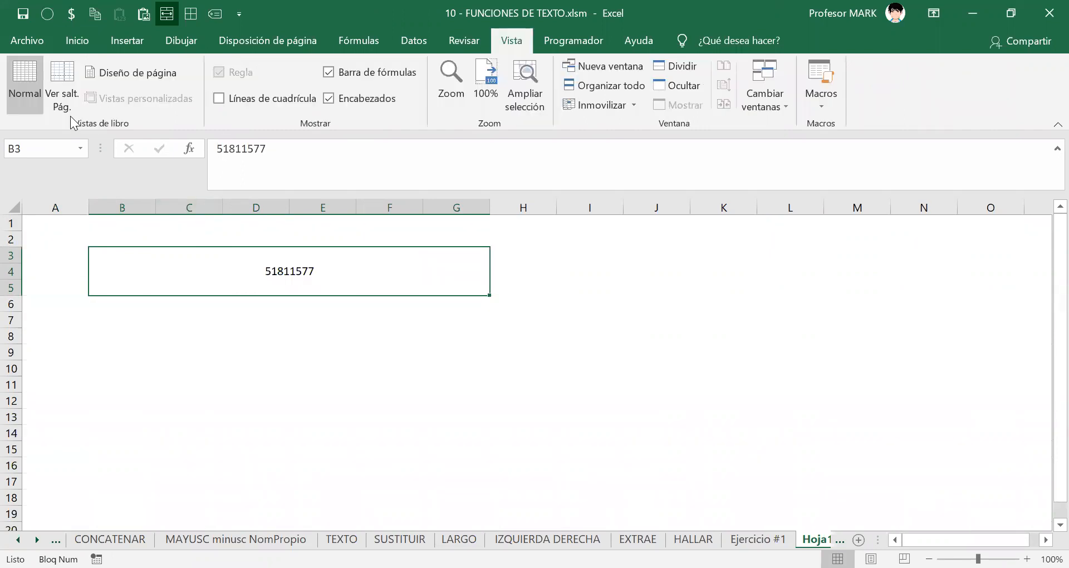
key(Down)
key(Down)
key(Down)
key(Down)
key(Down)
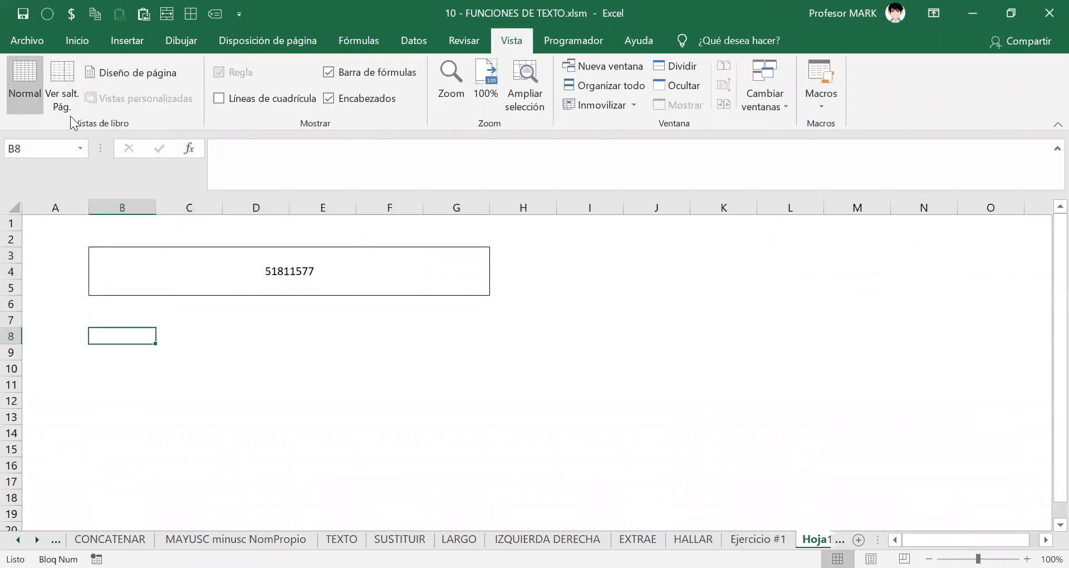
key(Up)
key(Up)
key(Up)
key(Up)
key(Up)
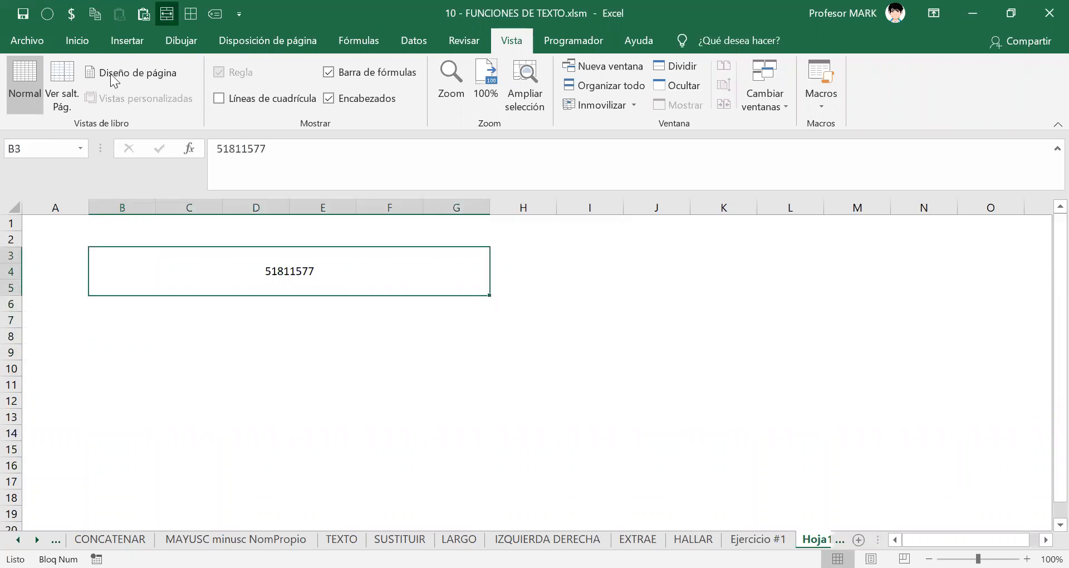
Make the RUN in merged cell B3 bold and enlarge its font to size 48.
click(84, 40)
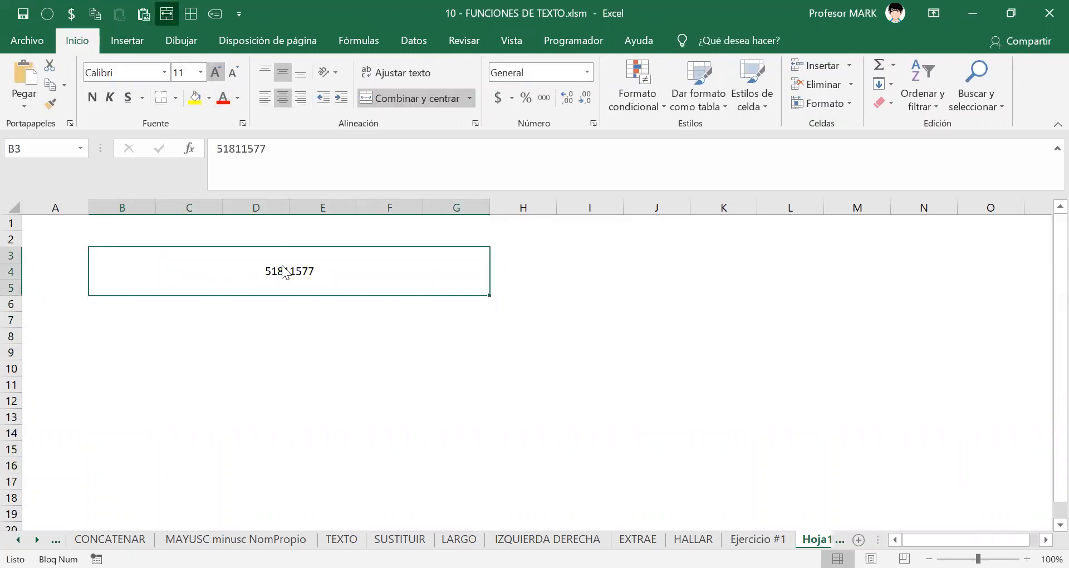
key(ctrl+shift+greater)
key(ctrl+shift+greater)
key(ctrl+shift+greater)
click(89, 99)
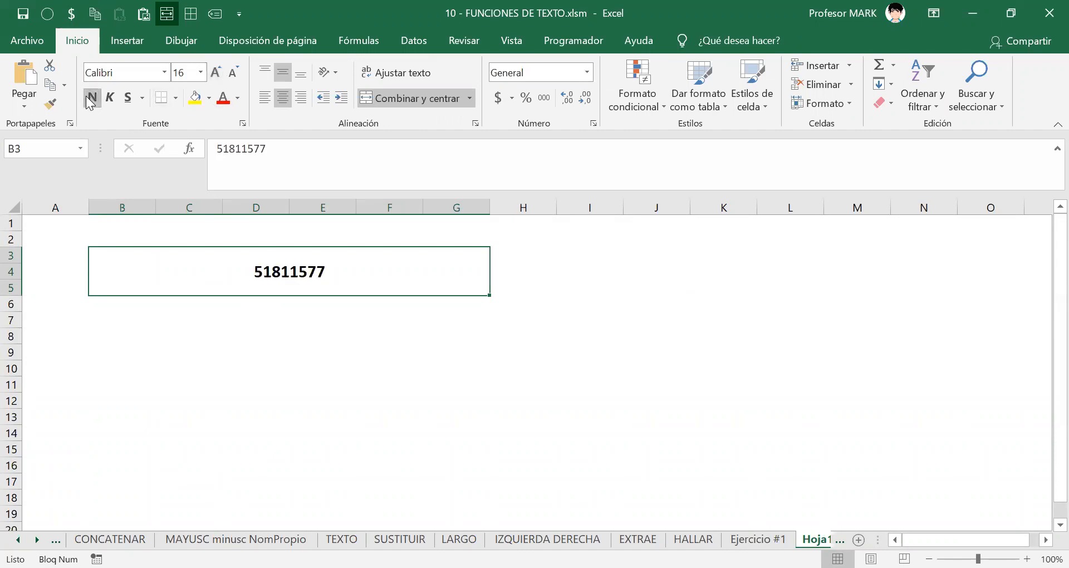
key(ctrl+shift+greater)
key(ctrl+shift+greater)
key(ctrl+shift+greater)
key(ctrl+shift+greater)
key(ctrl+shift+greater)
key(ctrl+shift+greater)
key(ctrl+shift+greater)
key(ctrl+shift+greater)
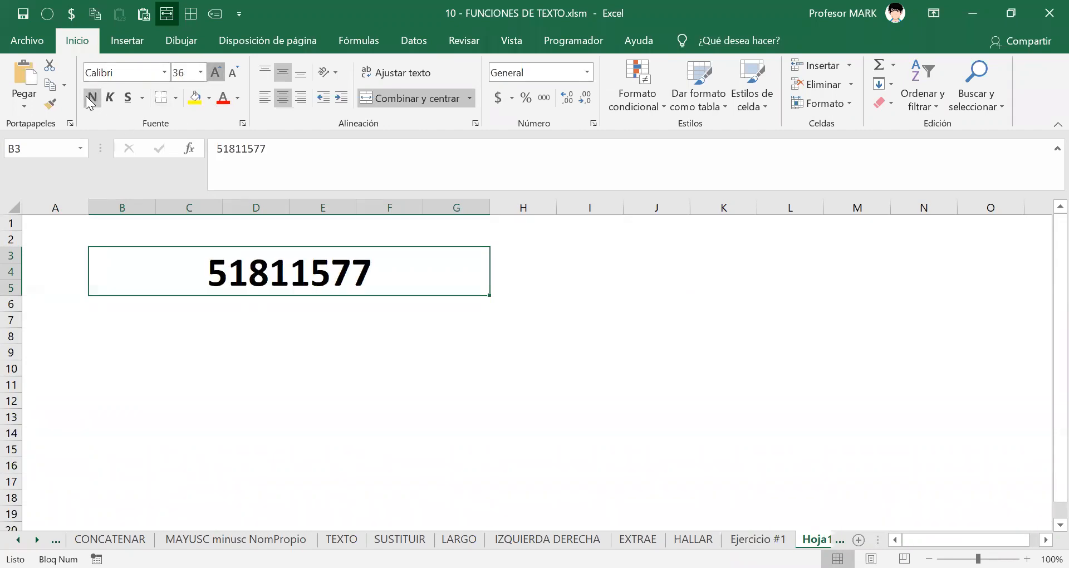
key(ctrl+shift+less)
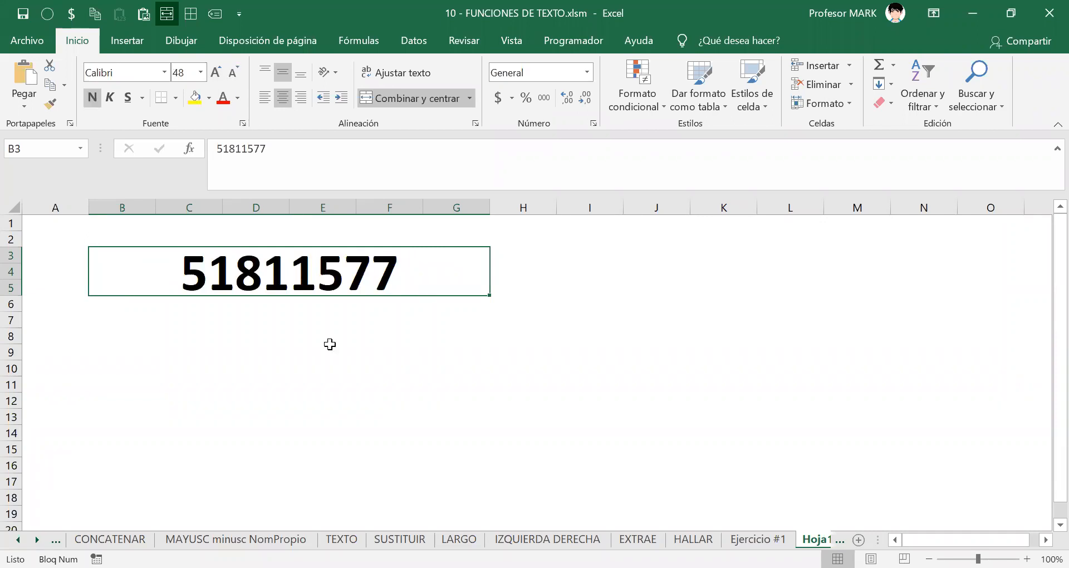
click(331, 367)
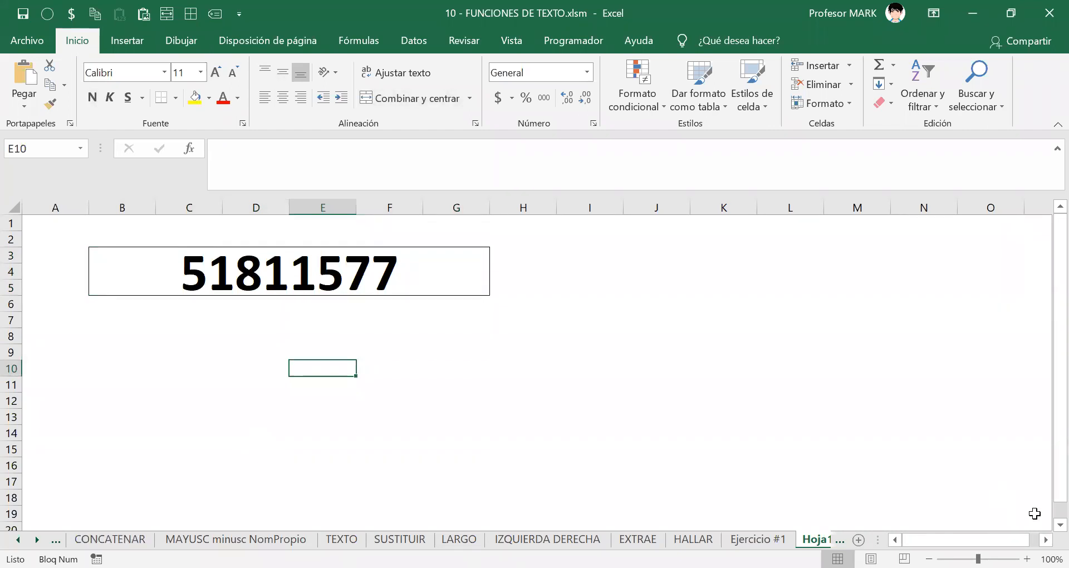
Copy the merged RUN cell B3 with its formatting to I3 on the same sheet.
key(alt+Tab)
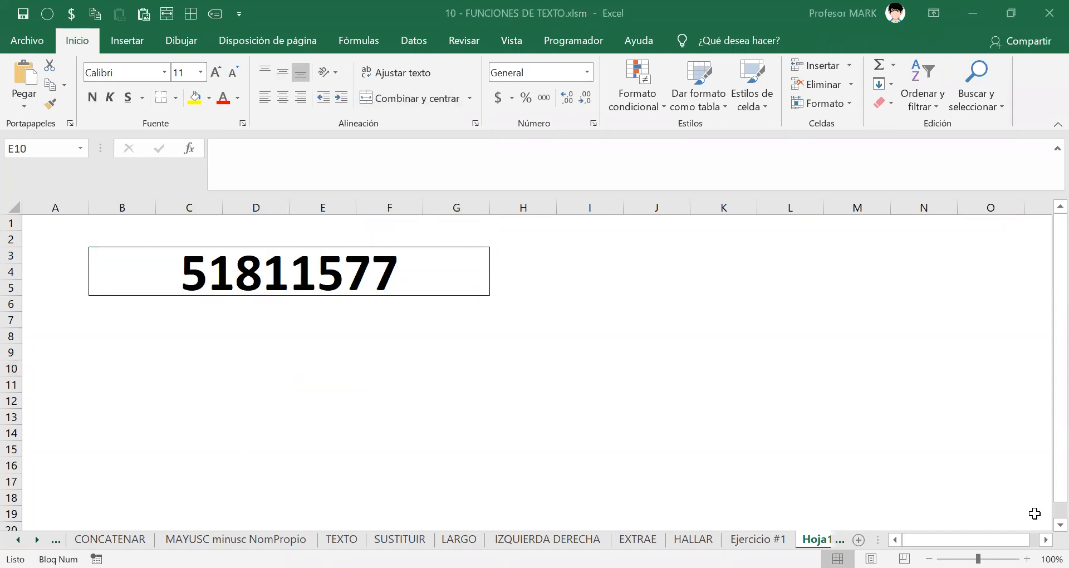
key(alt+Tab)
click(262, 271)
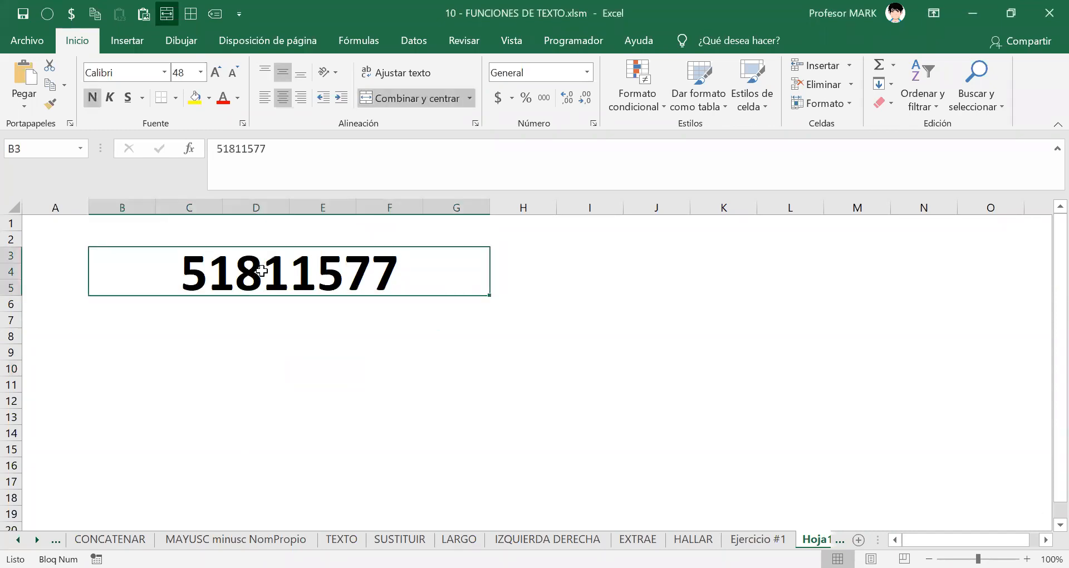
key(ctrl+c)
click(593, 249)
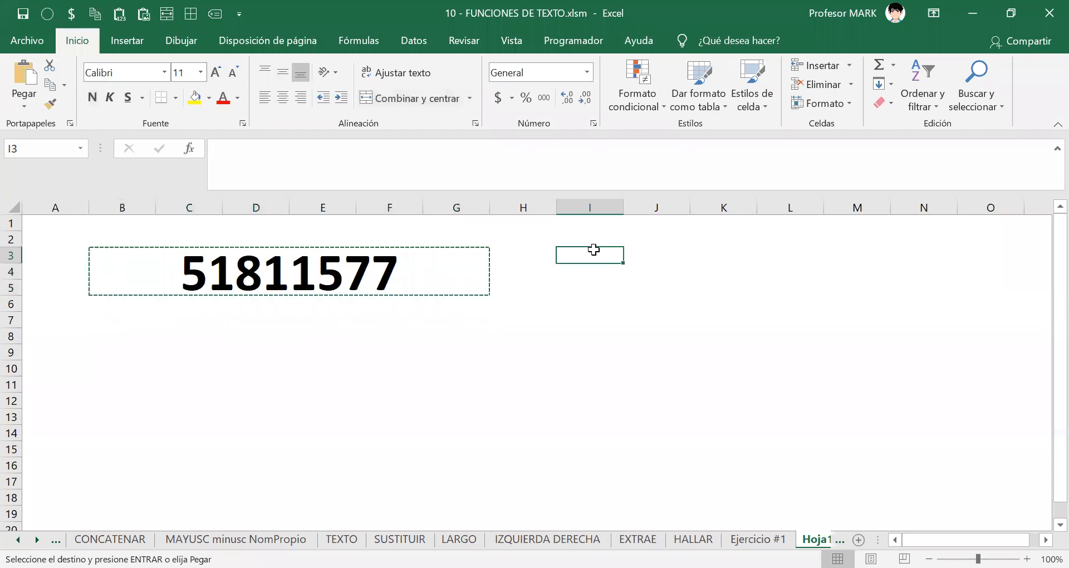
key(Return)
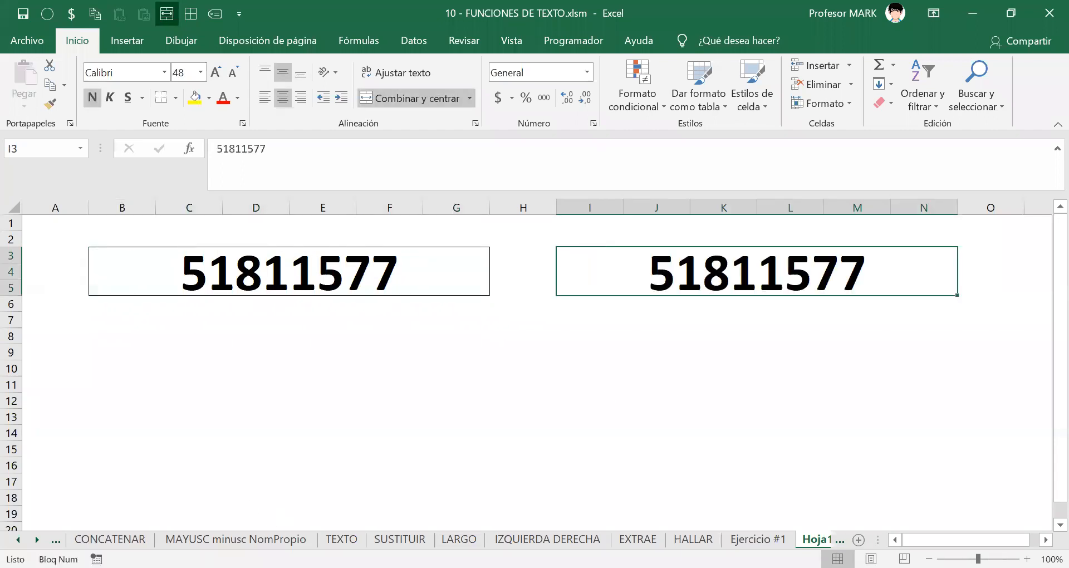
Copy the RUN text from inside cell D14 of the Ejercicio #1 sheet, leaving the cell unedited.
click(758, 539)
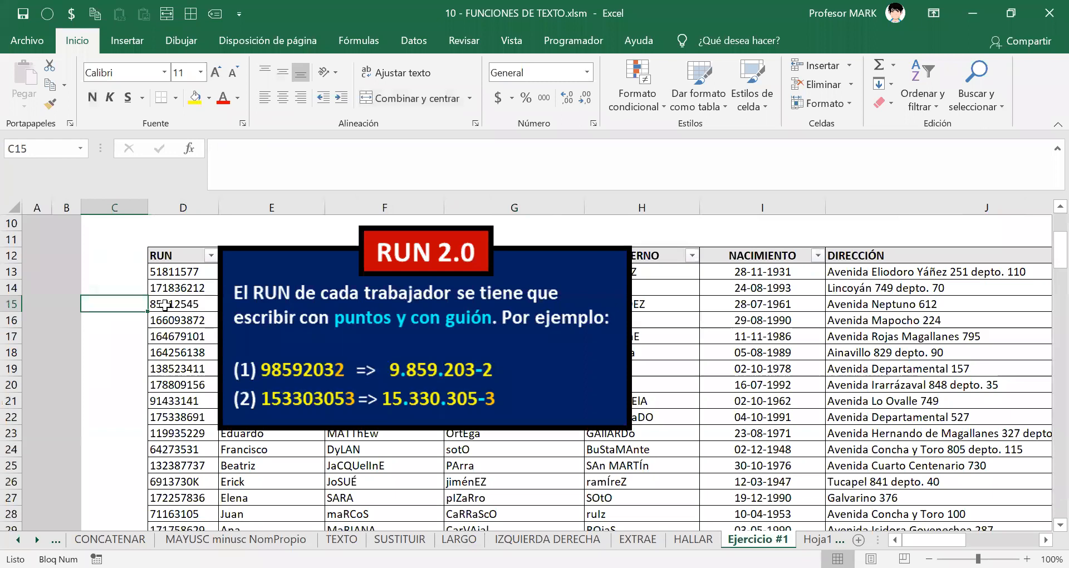
double_click(195, 290)
drag(203, 291, 104, 294)
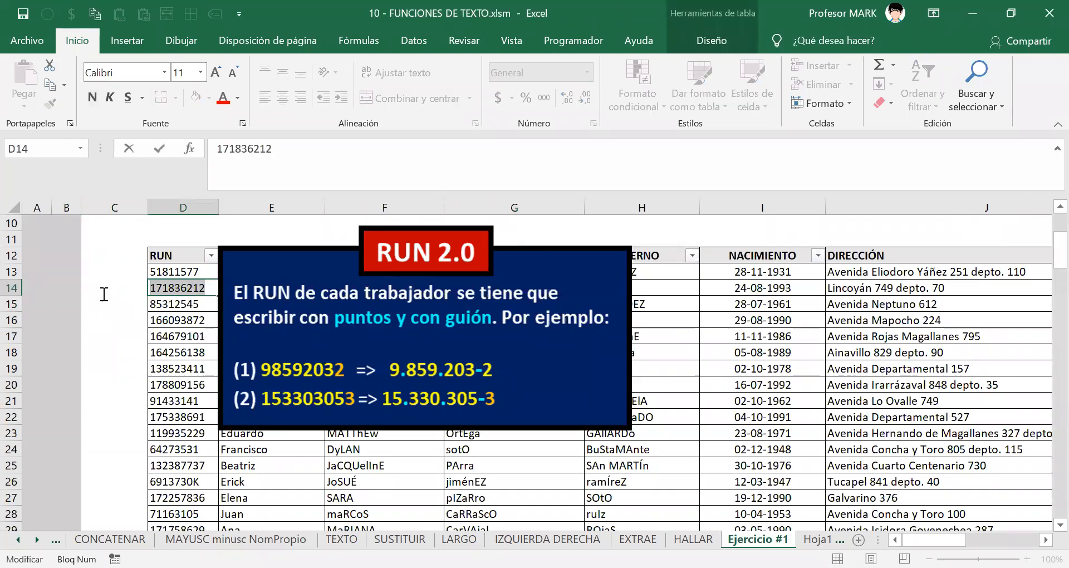
key(Return)
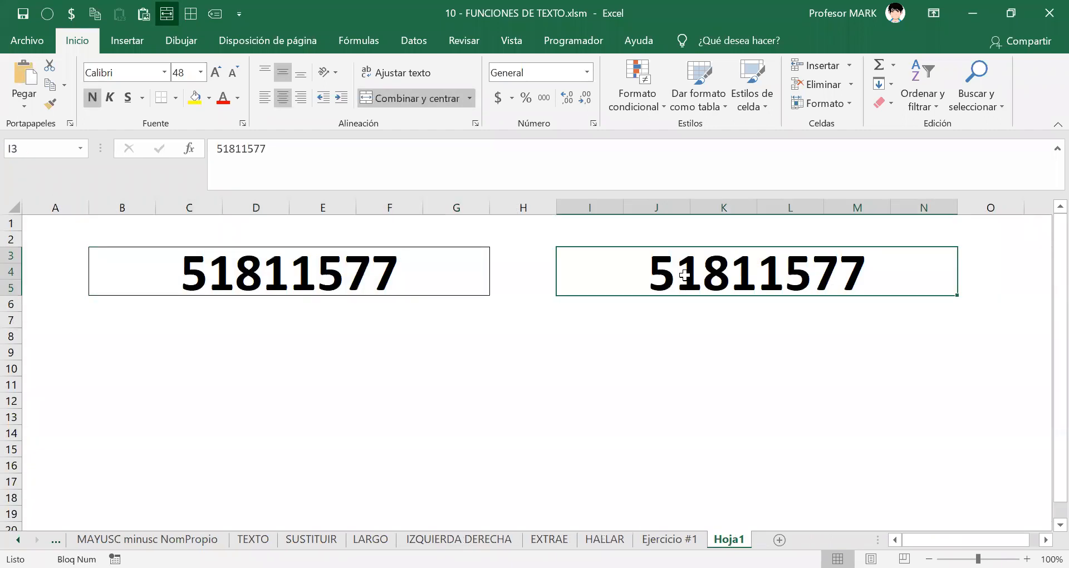
Replace the RUN in merged cell I3 of Hoja1 with the one copied from the RUN column.
double_click(658, 274)
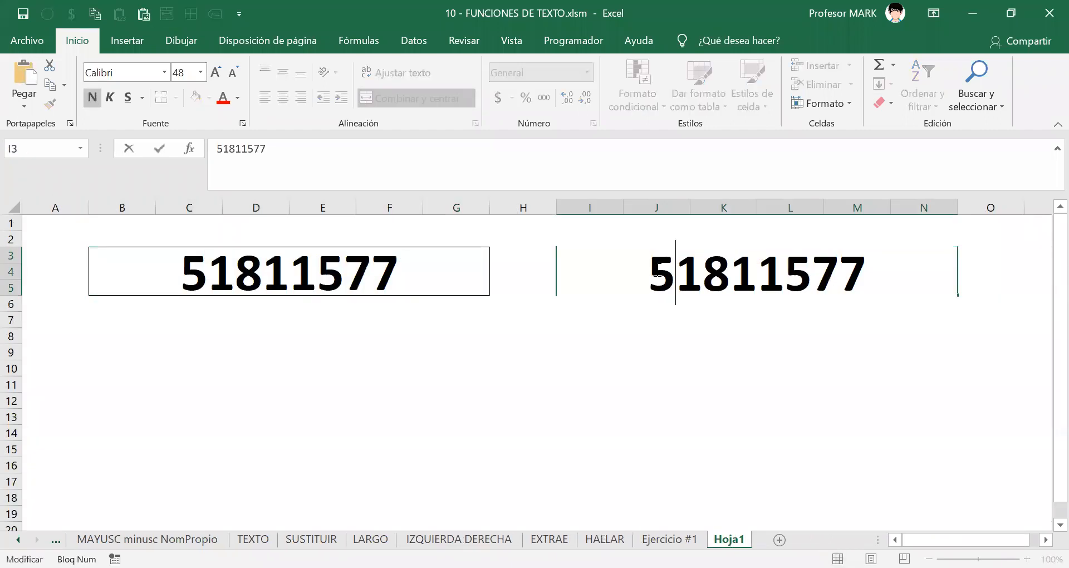
double_click(657, 273)
key(BackSpace)
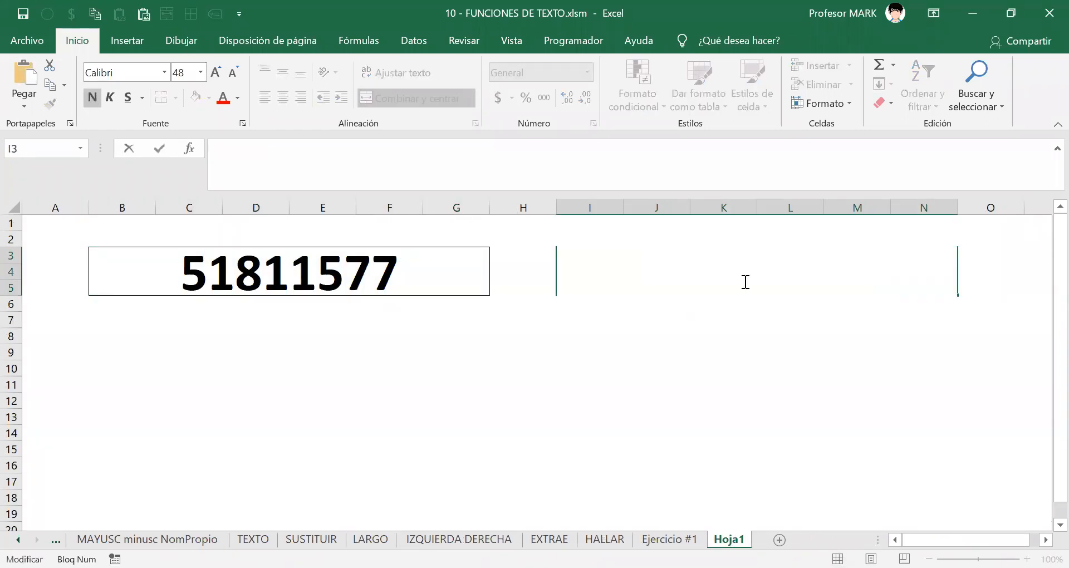
key(ctrl+v)
key(Return)
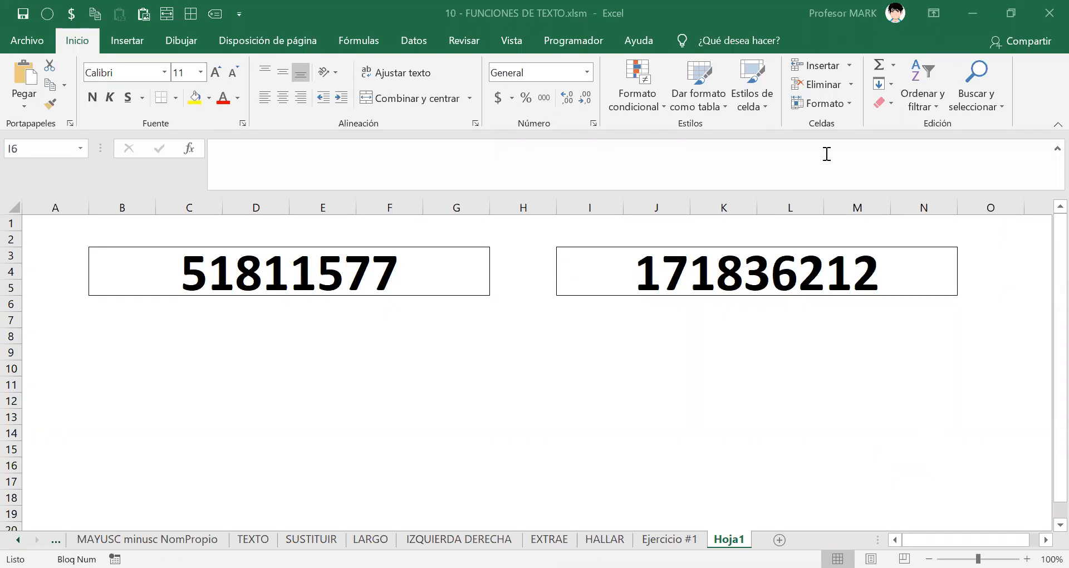
Draw a red wavy vertical divider down column H between the two enlarged RUNs.
click(216, 280)
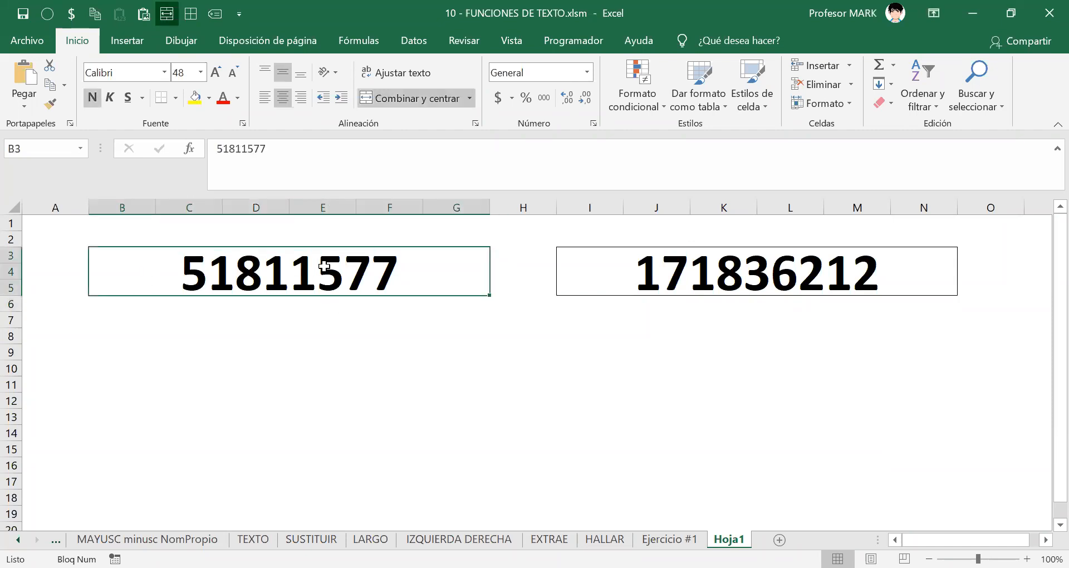
click(648, 263)
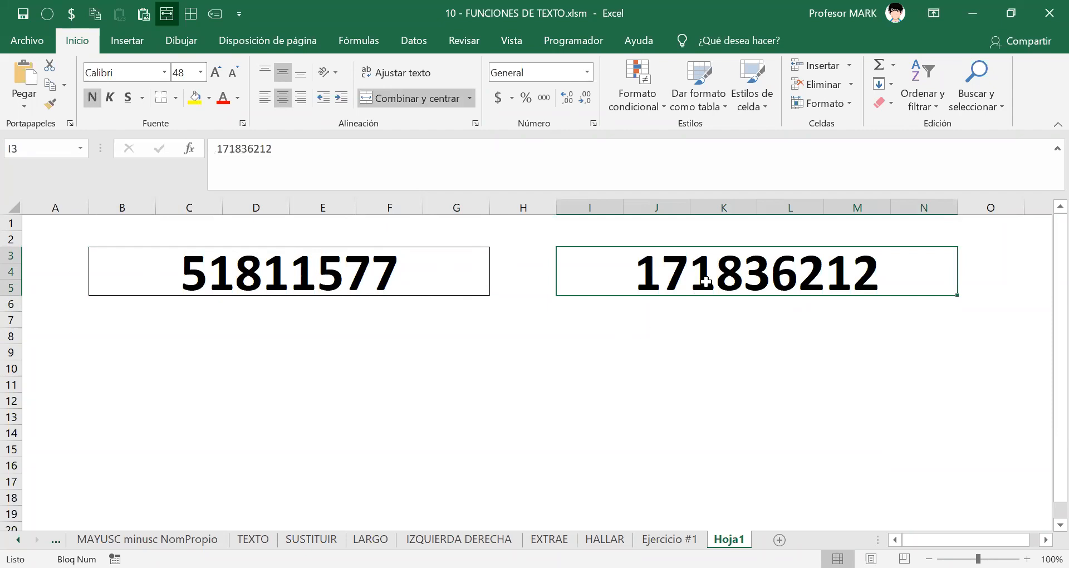
click(577, 365)
key(ctrl+s)
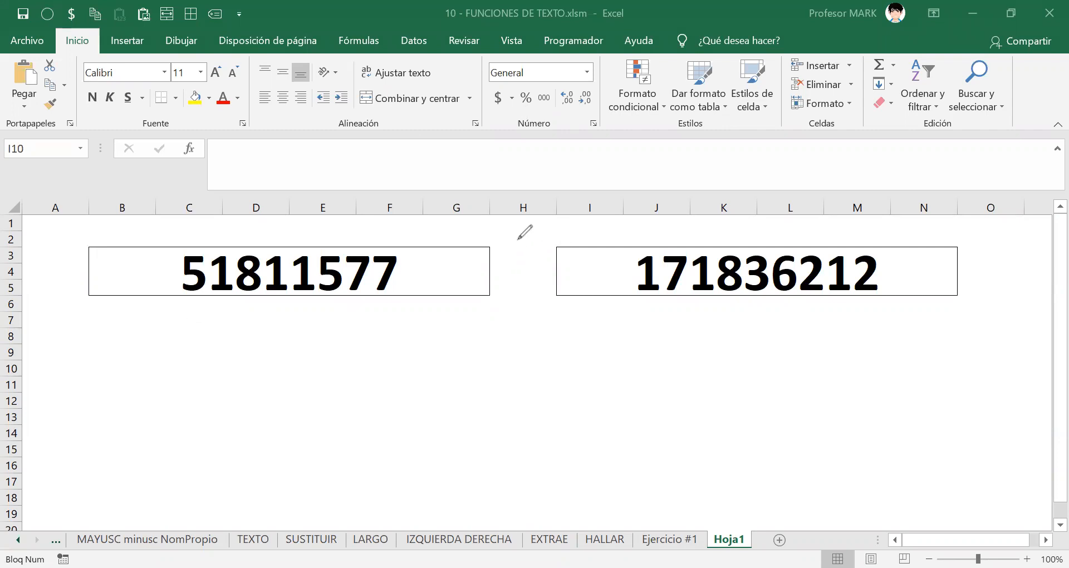
mouse_move(516, 235)
mouse_down()
mouse_move(529, 278)
mouse_move(521, 503)
mouse_move(531, 548)
mouse_up()
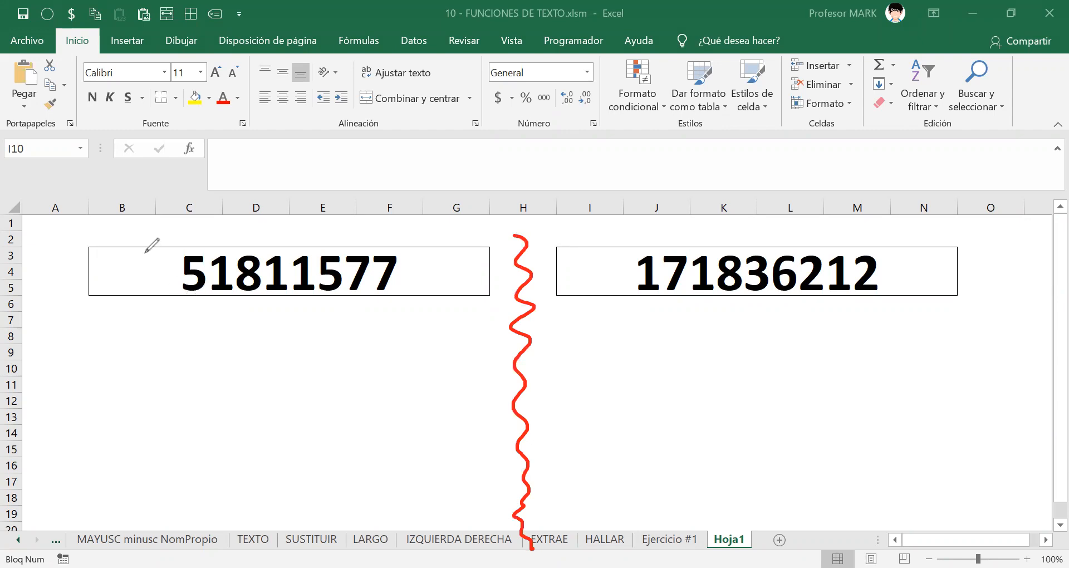
drag(184, 238, 190, 309)
mouse_move(384, 236)
mouse_down()
mouse_move(400, 234)
mouse_move(416, 295)
mouse_move(395, 314)
mouse_up()
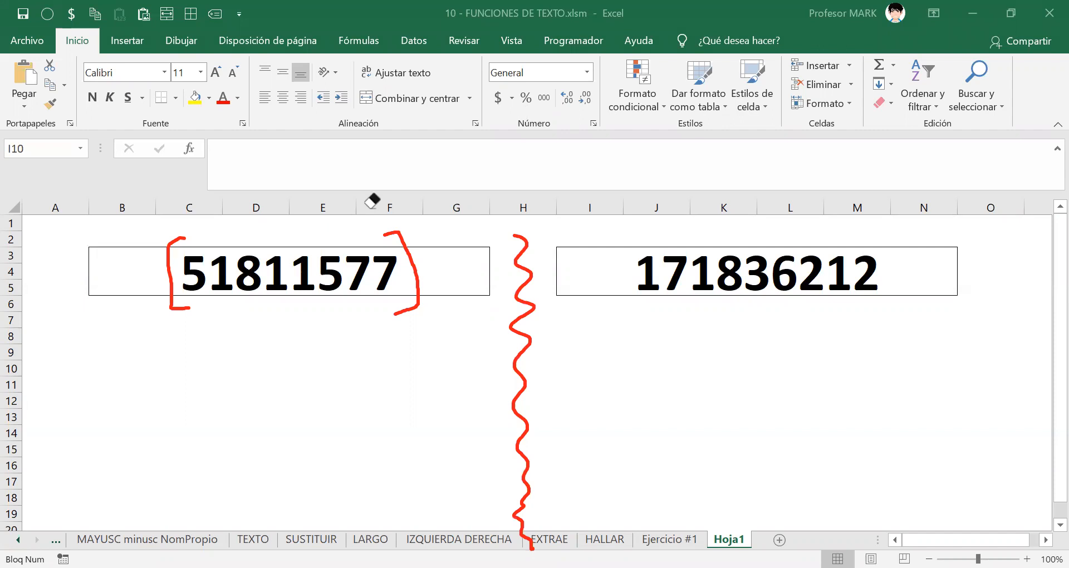
drag(179, 261, 411, 258)
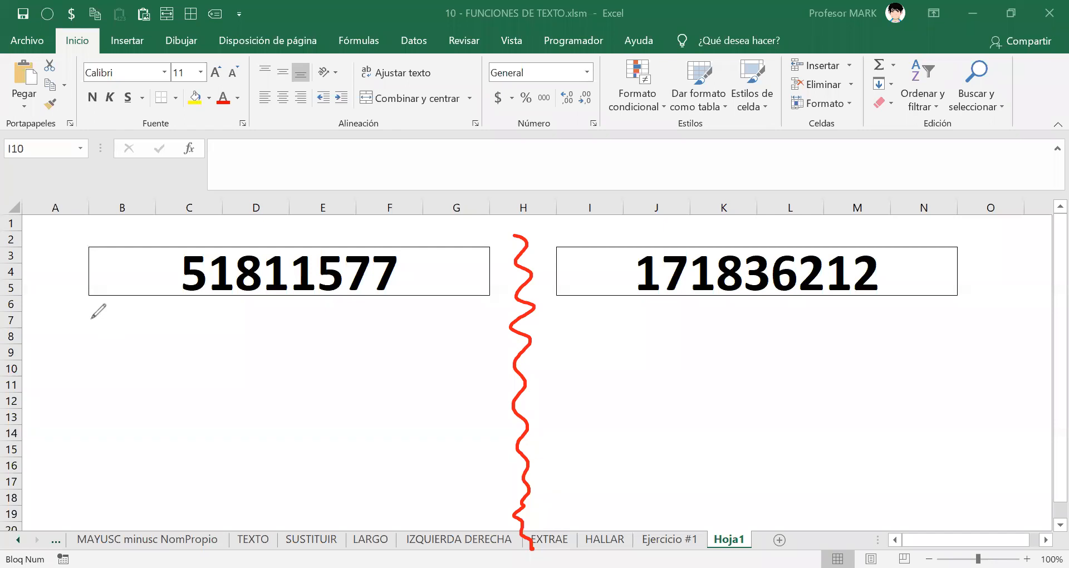
Handwrite "8 símbolos = largo" in red above the first RUN and "9 dígitos = largo" in blue above the second.
mouse_move(109, 305)
mouse_down()
mouse_move(130, 328)
mouse_move(146, 315)
mouse_move(182, 329)
mouse_up()
mouse_move(232, 220)
mouse_down()
mouse_move(222, 237)
mouse_move(229, 220)
mouse_move(245, 241)
mouse_up()
mouse_move(263, 230)
mouse_down()
mouse_move(273, 243)
mouse_move(311, 245)
mouse_move(332, 212)
mouse_move(356, 237)
mouse_move(386, 226)
mouse_move(402, 242)
mouse_move(425, 230)
mouse_up()
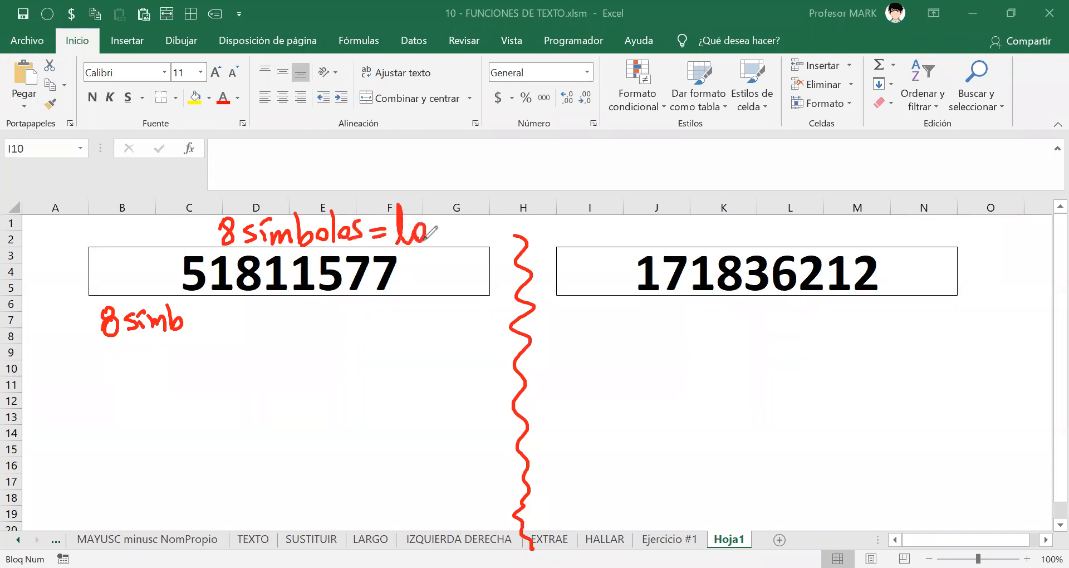
key(ctrl+z)
key(ctrl+z)
mouse_move(392, 243)
mouse_down()
mouse_move(396, 224)
mouse_move(403, 240)
mouse_move(416, 228)
mouse_move(457, 240)
mouse_move(492, 221)
mouse_up()
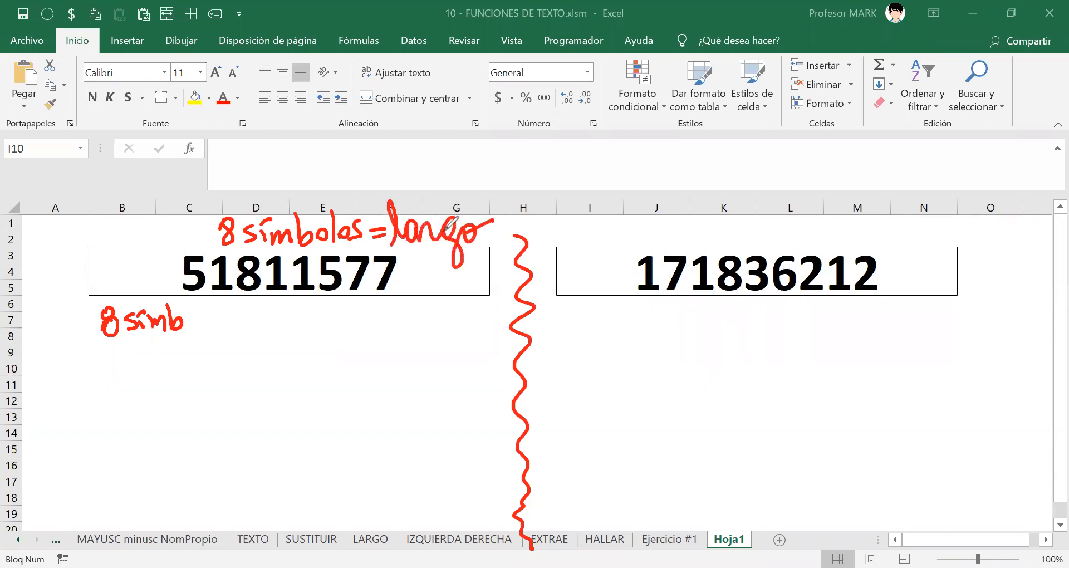
key(ctrl+shift+5)
drag(198, 326, 103, 321)
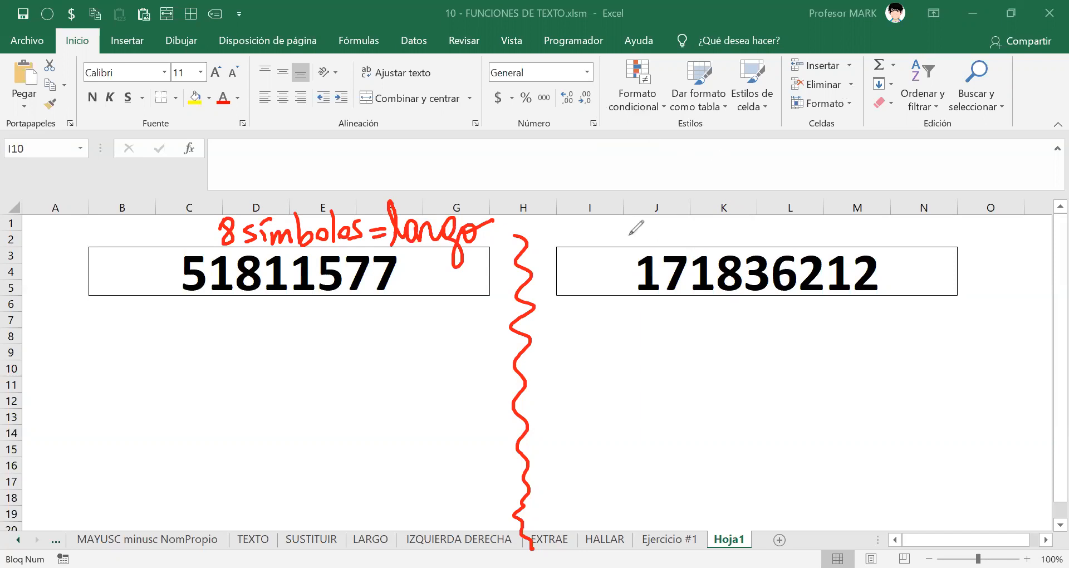
mouse_move(621, 228)
mouse_down()
mouse_move(650, 233)
mouse_move(658, 216)
mouse_move(679, 215)
mouse_move(679, 234)
mouse_move(715, 231)
mouse_move(713, 218)
mouse_move(782, 233)
mouse_move(818, 222)
mouse_move(851, 250)
mouse_move(879, 219)
mouse_up()
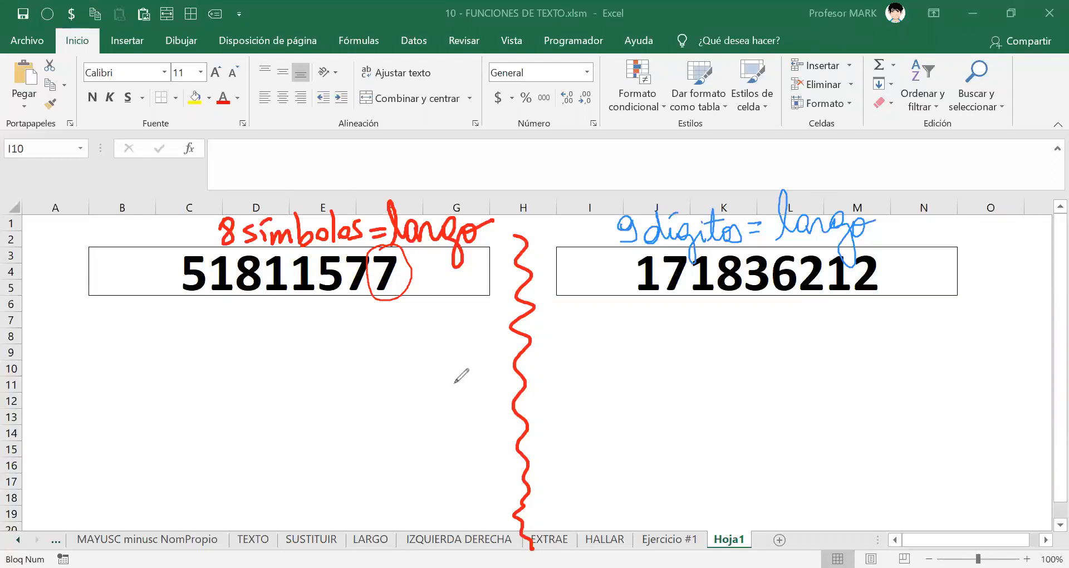
Handwrite "1) dígito verif = Derecha(....)" in red below the first RUN and circle the digits before its check digit in blue.
mouse_move(56, 308)
mouse_down()
mouse_move(79, 337)
mouse_move(90, 317)
mouse_move(88, 340)
mouse_move(138, 337)
mouse_move(163, 320)
mouse_move(162, 350)
mouse_move(215, 334)
mouse_move(209, 313)
mouse_move(238, 334)
mouse_move(309, 332)
mouse_move(328, 350)
mouse_move(372, 331)
mouse_move(394, 362)
mouse_up()
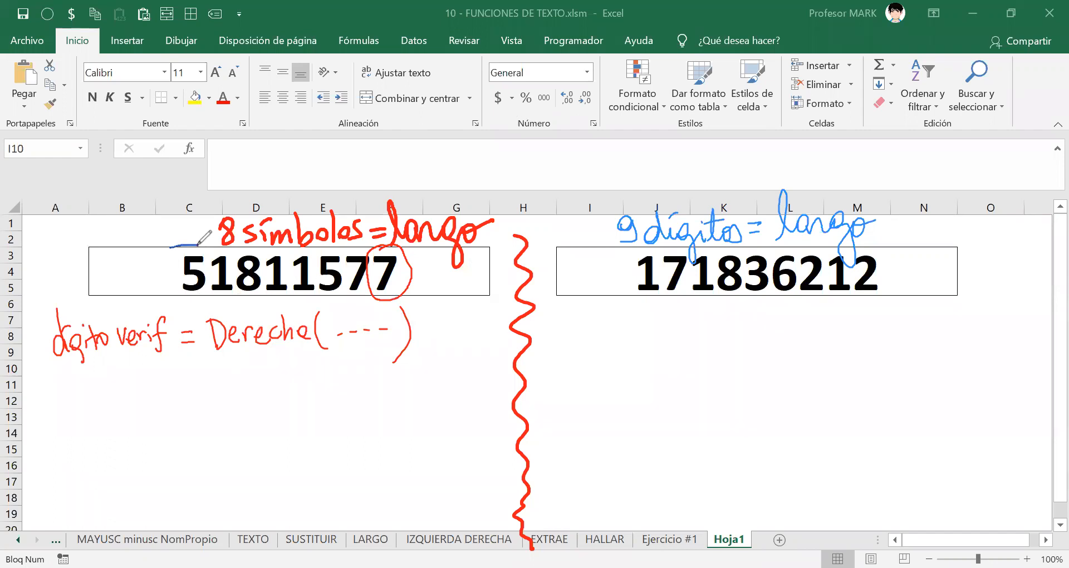
drag(176, 299, 266, 293)
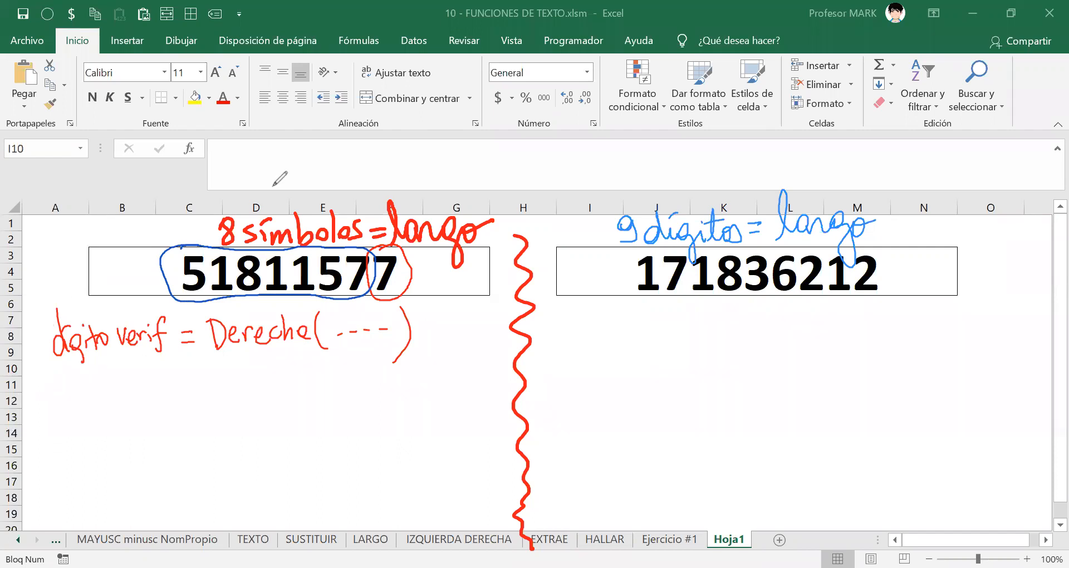
drag(26, 346, 38, 370)
Handwrite in red as point 2 below the first RUN: "El nº que queda a la izq. del DV se le ponen los puntos.".
drag(31, 392, 46, 412)
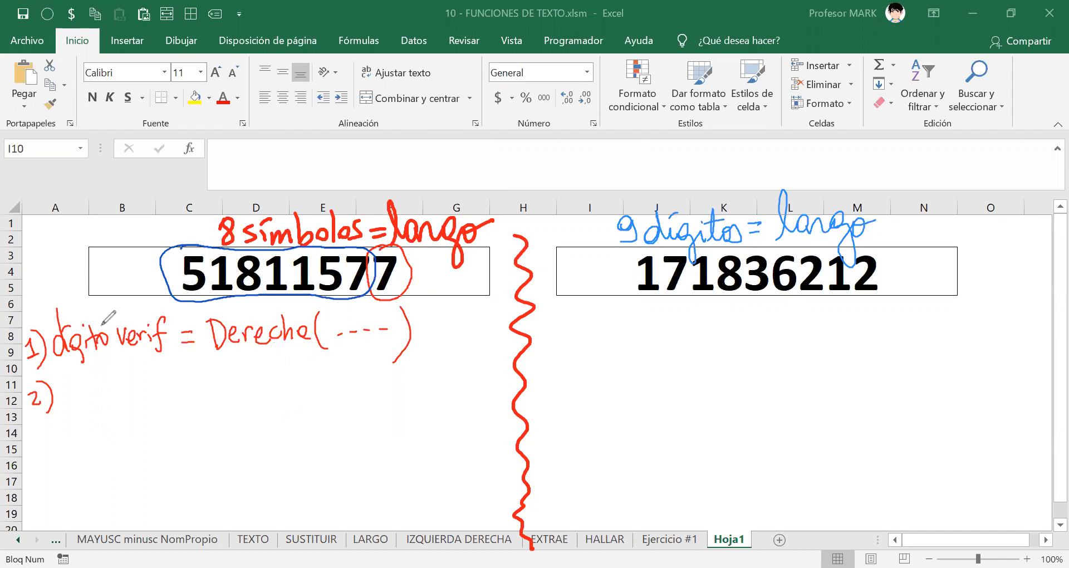
mouse_move(84, 372)
mouse_down()
mouse_move(86, 405)
mouse_move(95, 402)
mouse_up()
mouse_move(104, 396)
mouse_down()
mouse_move(114, 385)
mouse_move(121, 400)
mouse_up()
mouse_move(128, 362)
mouse_down()
mouse_move(167, 414)
mouse_move(187, 388)
mouse_up()
mouse_move(209, 373)
mouse_down()
mouse_move(200, 384)
mouse_move(209, 395)
mouse_move(243, 378)
mouse_move(309, 390)
mouse_up()
drag(327, 357, 322, 384)
mouse_move(350, 373)
mouse_down()
mouse_move(337, 385)
mouse_move(393, 399)
mouse_up()
click(426, 379)
mouse_move(443, 352)
mouse_down()
mouse_move(436, 376)
mouse_move(454, 381)
mouse_move(499, 355)
mouse_move(471, 402)
mouse_up()
mouse_move(41, 458)
mouse_down()
mouse_move(58, 433)
mouse_move(75, 443)
mouse_move(217, 424)
mouse_up()
mouse_move(222, 398)
mouse_down()
mouse_move(218, 429)
mouse_move(256, 421)
mouse_move(287, 455)
mouse_up()
drag(283, 417, 353, 415)
click(382, 422)
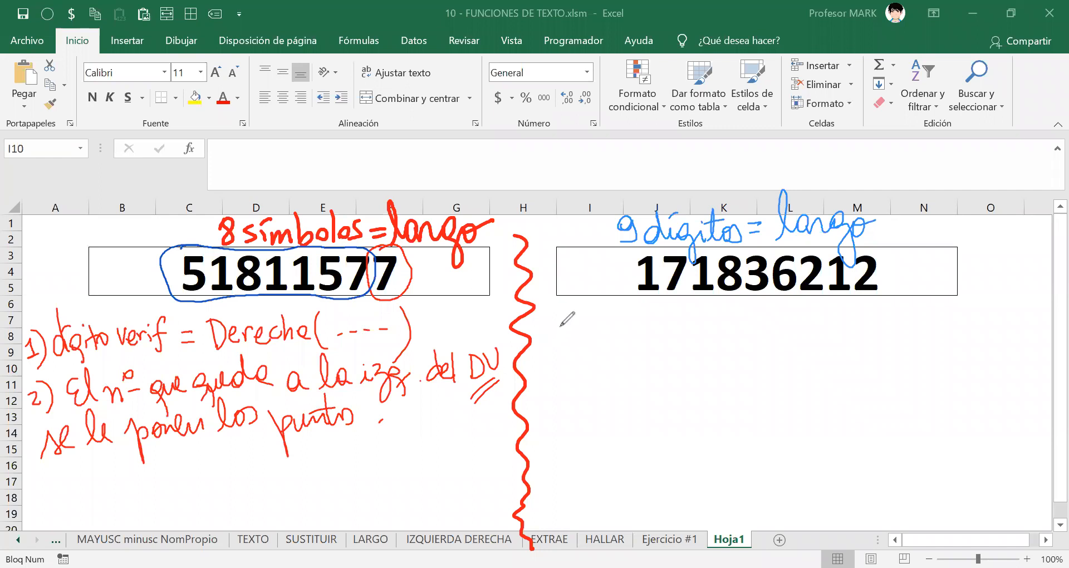
Handwrite "1) Dígito Verif. = 2 = Derecha(.–)" in blue below the second RUN, underline the term and circle the RUN's last digit.
drag(579, 309, 583, 354)
drag(618, 317, 620, 350)
mouse_move(618, 315)
mouse_down()
mouse_move(622, 352)
mouse_move(665, 314)
mouse_move(684, 334)
mouse_move(697, 316)
mouse_move(756, 312)
mouse_move(734, 351)
mouse_up()
drag(620, 377, 762, 354)
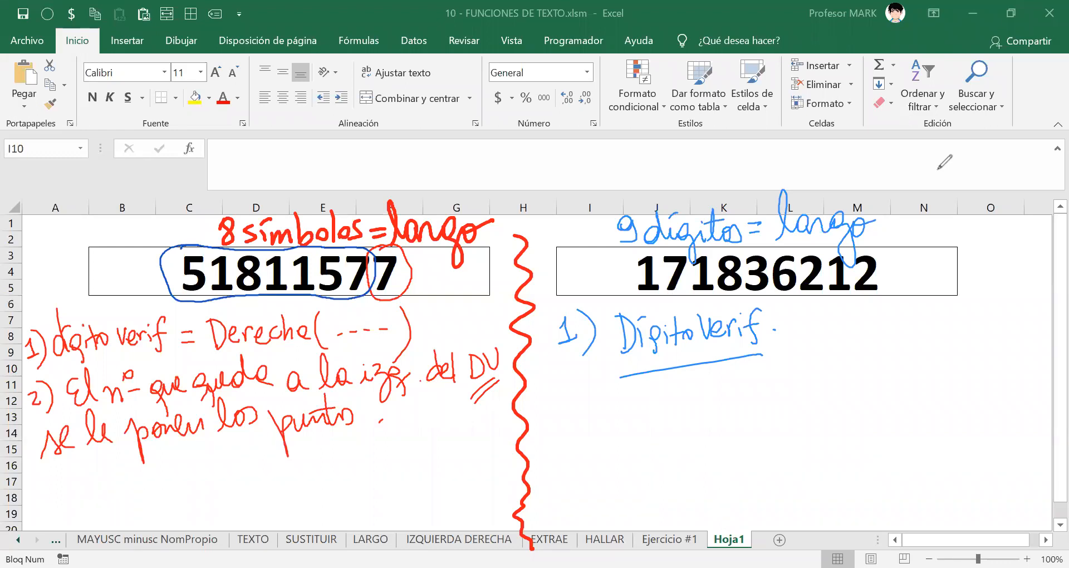
drag(789, 324, 799, 322)
drag(788, 331, 844, 334)
mouse_move(874, 251)
mouse_down()
mouse_move(891, 262)
mouse_move(862, 249)
mouse_up()
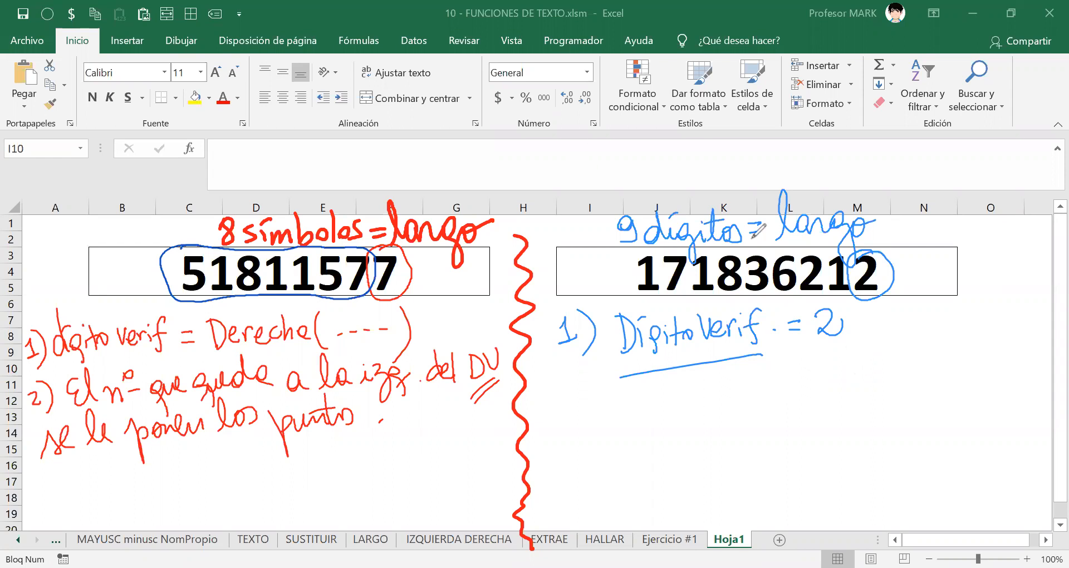
drag(853, 324, 866, 322)
mouse_move(855, 332)
mouse_down()
mouse_move(939, 320)
mouse_move(957, 297)
mouse_move(986, 320)
mouse_move(1042, 313)
mouse_move(998, 310)
mouse_up()
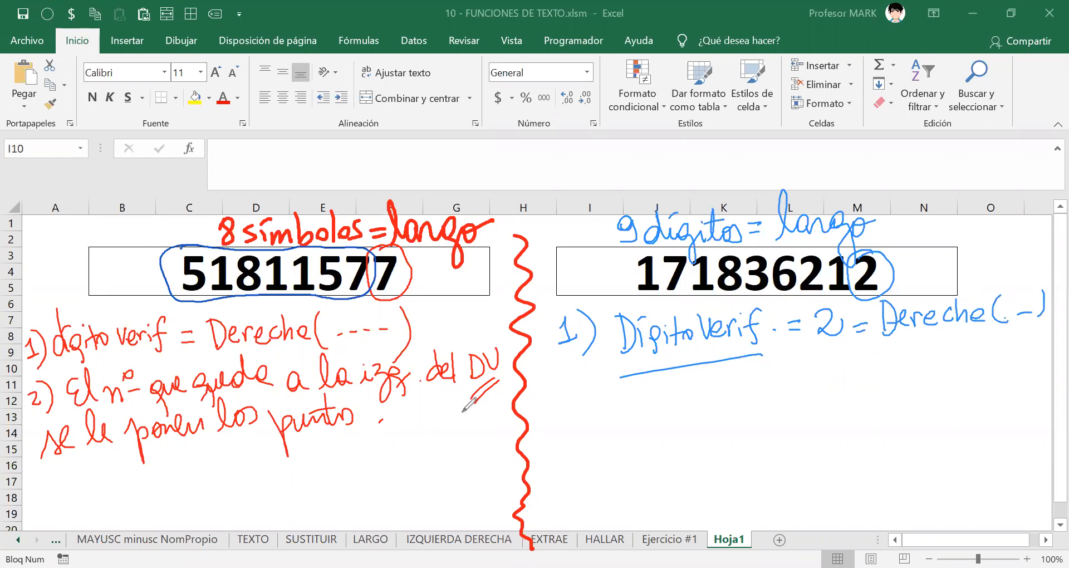
Circle the 8 and the 9 in the length notes in blue and handwrite "(RUN; 1)" below the second RUN's Derecha.
mouse_move(240, 200)
mouse_down()
mouse_move(236, 255)
mouse_move(203, 234)
mouse_up()
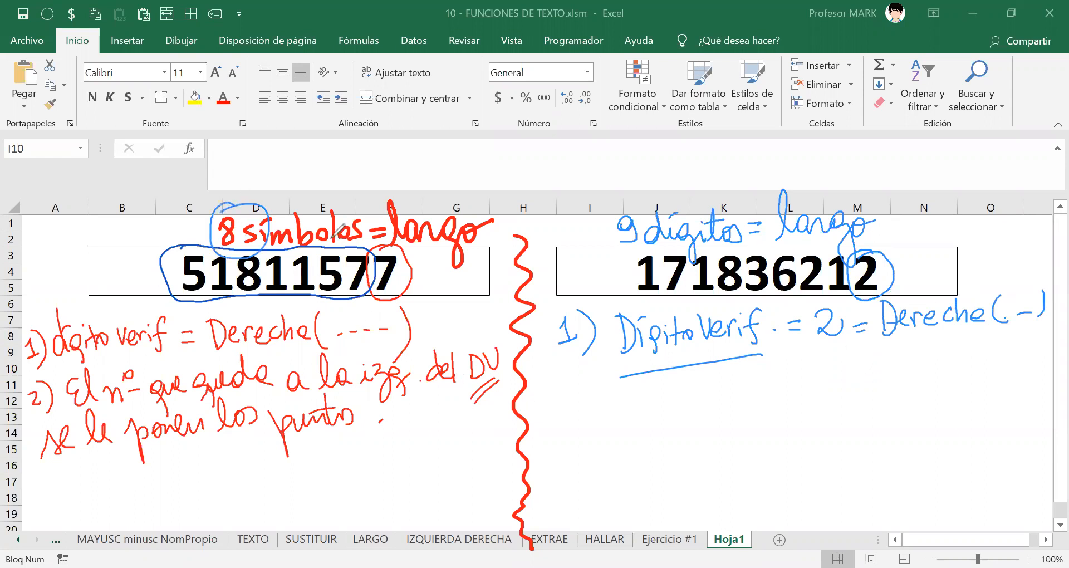
drag(626, 200, 646, 256)
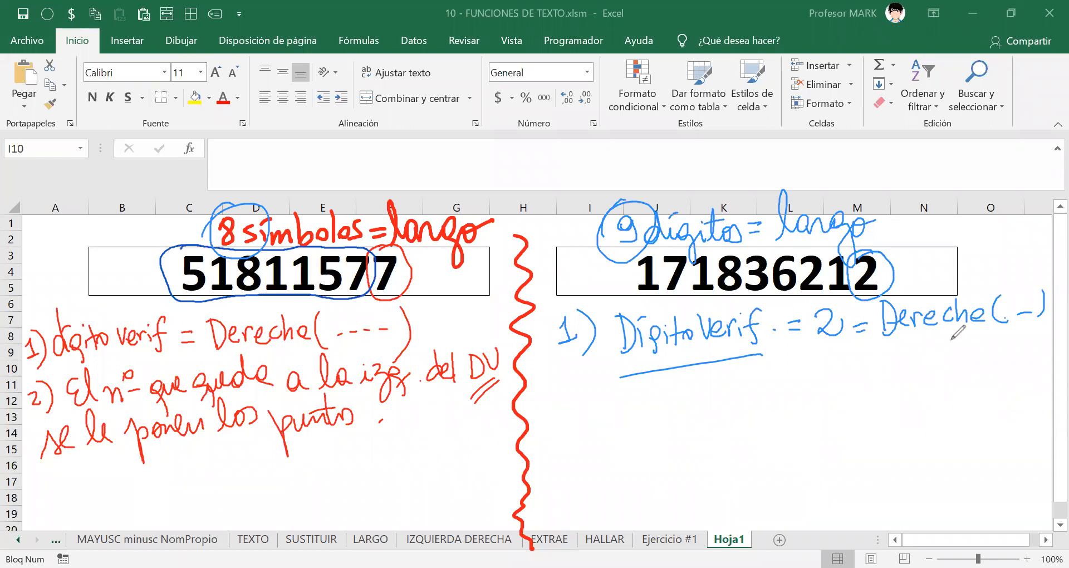
drag(999, 317, 985, 349)
mouse_move(989, 365)
mouse_down()
mouse_move(999, 346)
mouse_move(1011, 367)
mouse_move(1027, 364)
mouse_up()
click(1012, 352)
drag(948, 346, 948, 375)
drag(1035, 345, 1033, 368)
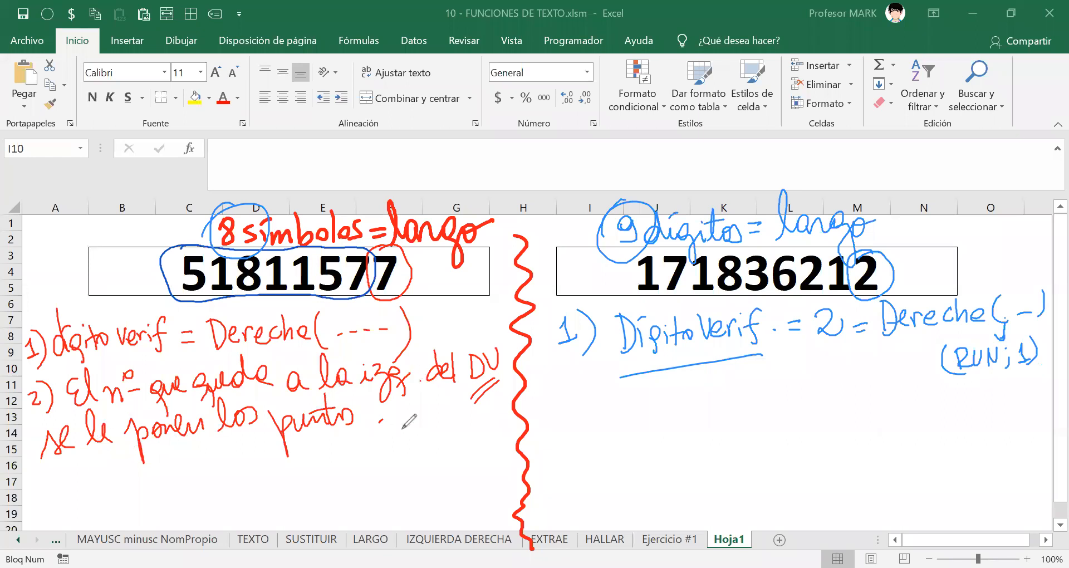
Handwrite "2)" in blue below the second RUN's first point and link it to the first RUN's point 2 with a two-way arrow.
drag(557, 393, 573, 413)
drag(575, 384, 576, 420)
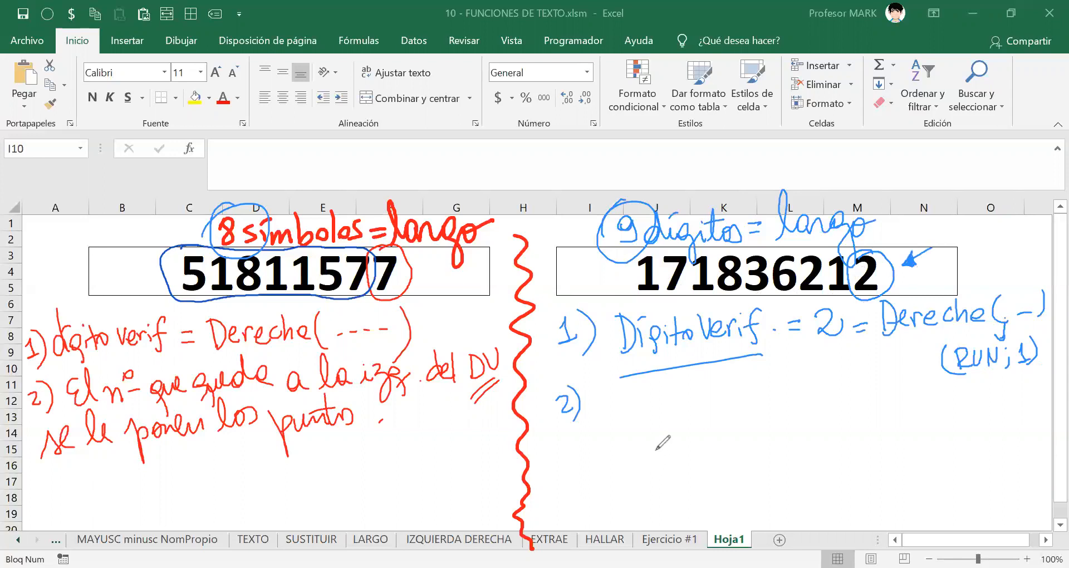
mouse_move(480, 415)
mouse_down()
mouse_move(529, 410)
mouse_move(521, 419)
mouse_up()
drag(488, 408, 488, 429)
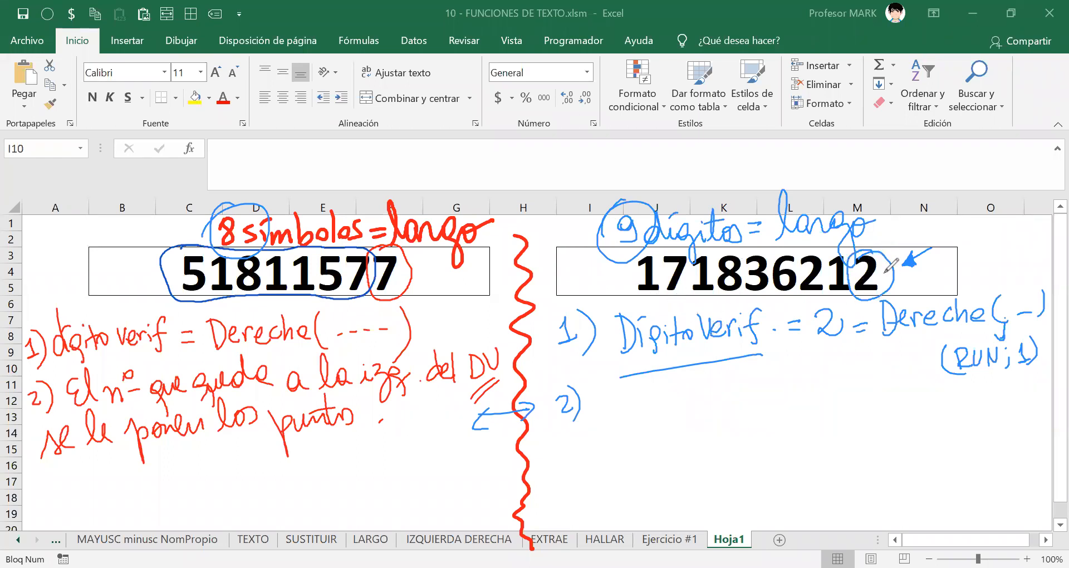
Blot out the second RUN's check digit in blue and handwrite its remaining digits beside point 2, spaced in thousands groups.
mouse_move(878, 260)
mouse_down()
mouse_move(857, 286)
mouse_move(869, 260)
mouse_up()
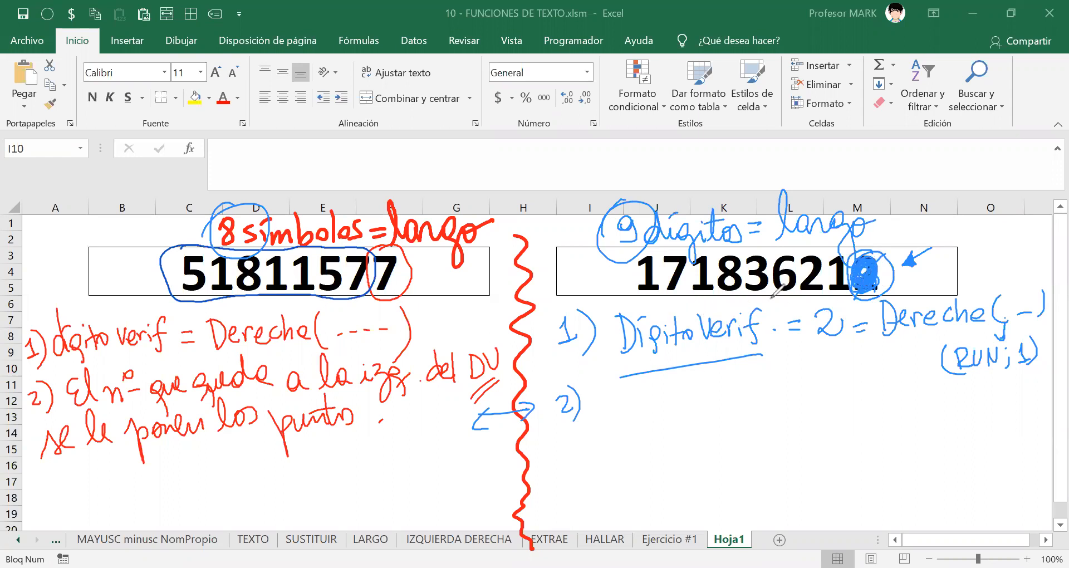
mouse_move(617, 389)
mouse_down()
mouse_move(628, 418)
mouse_move(664, 396)
mouse_move(690, 409)
mouse_up()
mouse_move(722, 369)
mouse_down()
mouse_move(708, 397)
mouse_move(723, 368)
mouse_up()
mouse_move(734, 372)
mouse_down()
mouse_move(749, 387)
mouse_move(739, 408)
mouse_up()
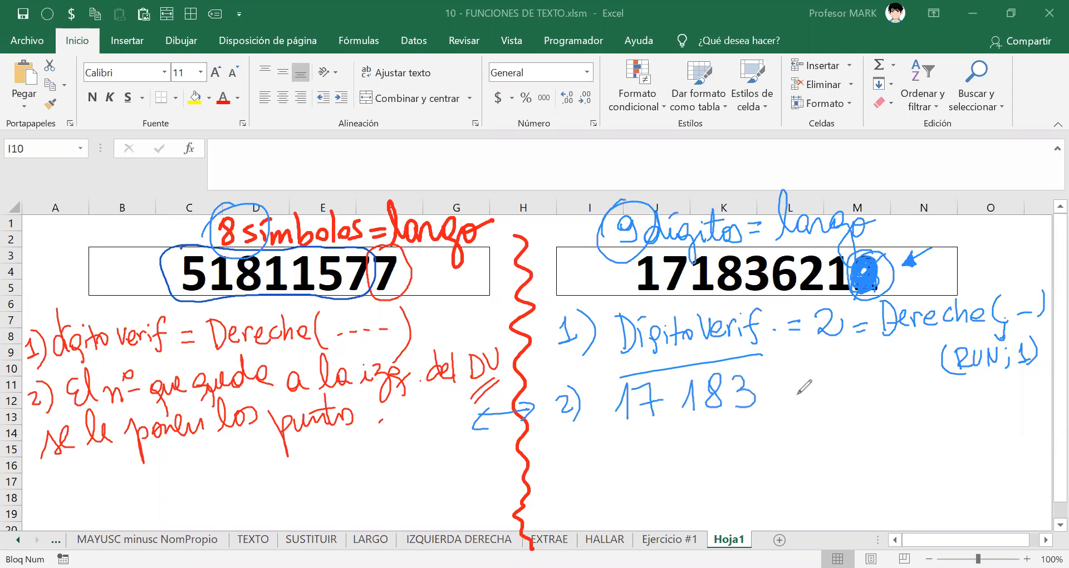
mouse_move(796, 369)
mouse_down()
mouse_move(781, 402)
mouse_move(783, 393)
mouse_up()
drag(813, 380, 857, 397)
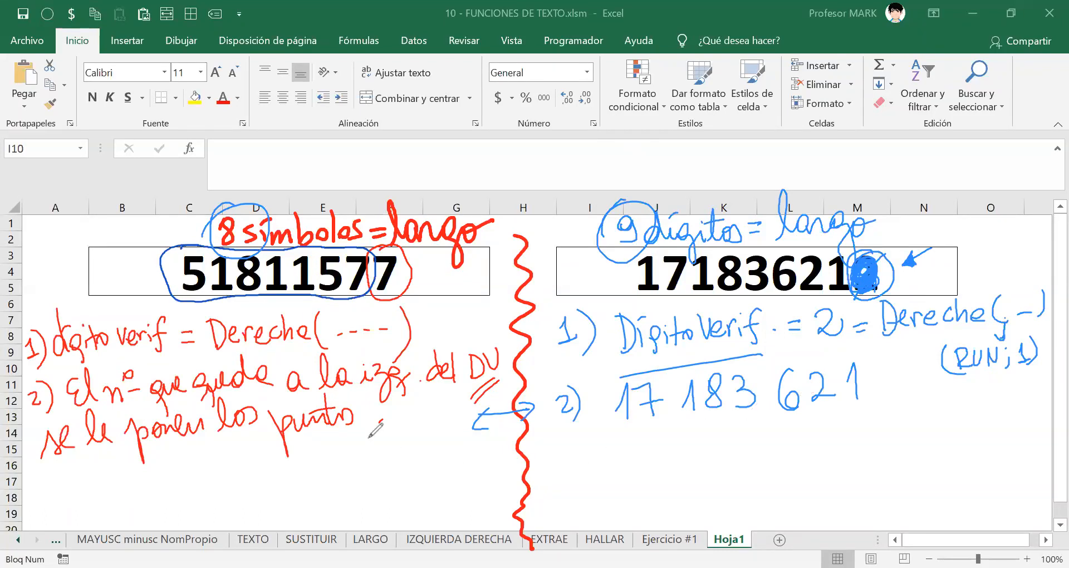
Handwrite "(elimino DV)" in red after "puntos" and the first RUN's digits without its check digit on the line below.
mouse_move(366, 402)
mouse_down()
mouse_move(371, 423)
mouse_move(409, 408)
mouse_move(448, 411)
mouse_move(461, 387)
mouse_move(468, 396)
mouse_up()
drag(470, 388, 471, 415)
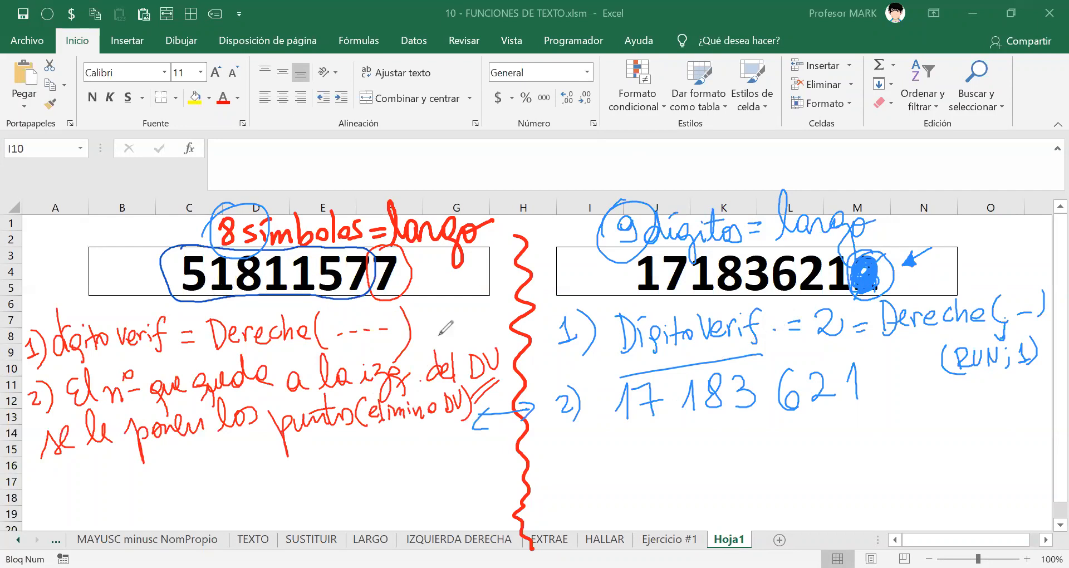
mouse_move(186, 446)
mouse_down()
mouse_move(219, 471)
mouse_move(256, 444)
mouse_move(274, 467)
mouse_move(356, 465)
mouse_up()
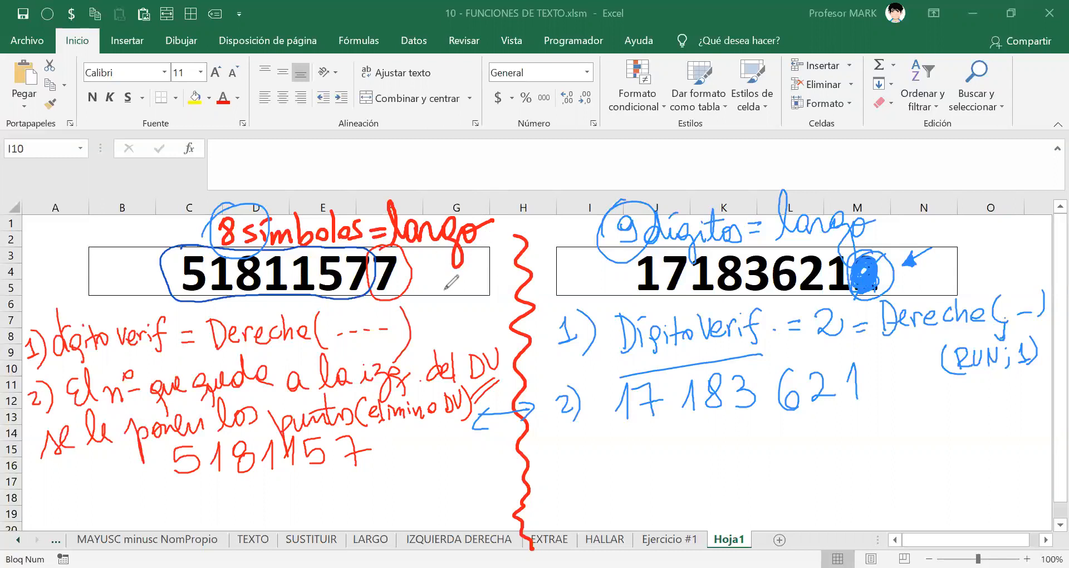
Draw red check marks beside both Derecha notes and enclose both handwritten numbers without check digit in red brackets.
drag(430, 313, 459, 290)
drag(460, 320, 466, 319)
mouse_move(984, 287)
mouse_down()
mouse_move(1019, 256)
mouse_move(1046, 263)
mouse_up()
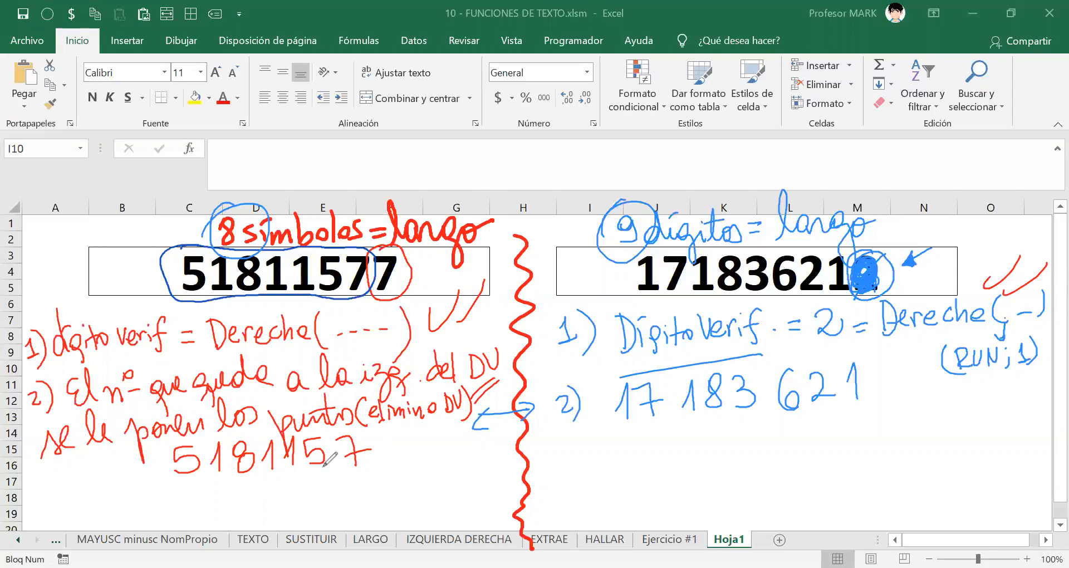
drag(183, 440, 185, 490)
mouse_move(389, 435)
mouse_down()
mouse_move(392, 462)
mouse_move(376, 474)
mouse_up()
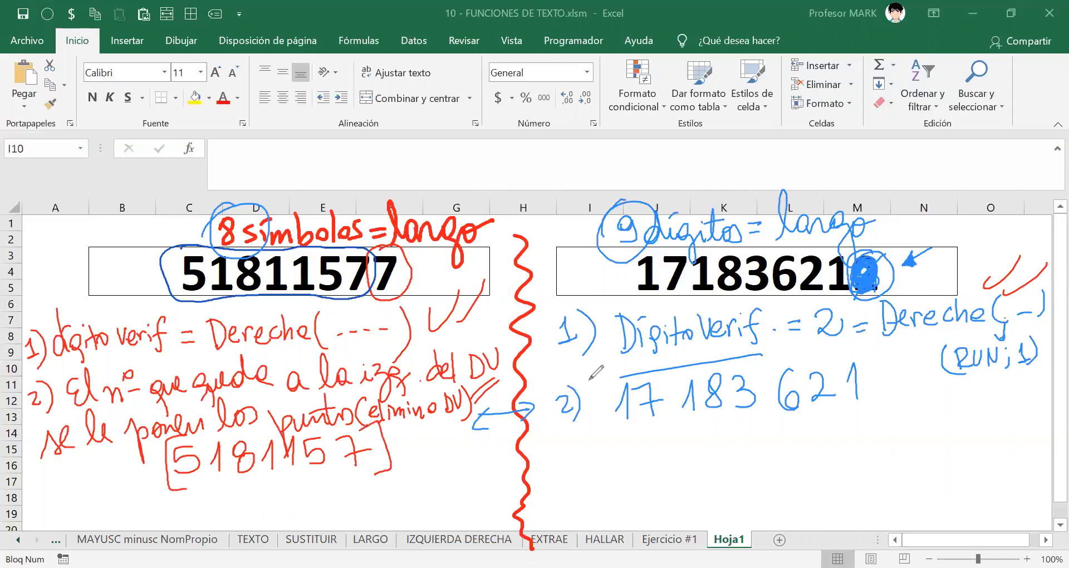
drag(619, 373, 619, 426)
mouse_move(856, 354)
mouse_down()
mouse_move(877, 401)
mouse_move(863, 411)
mouse_up()
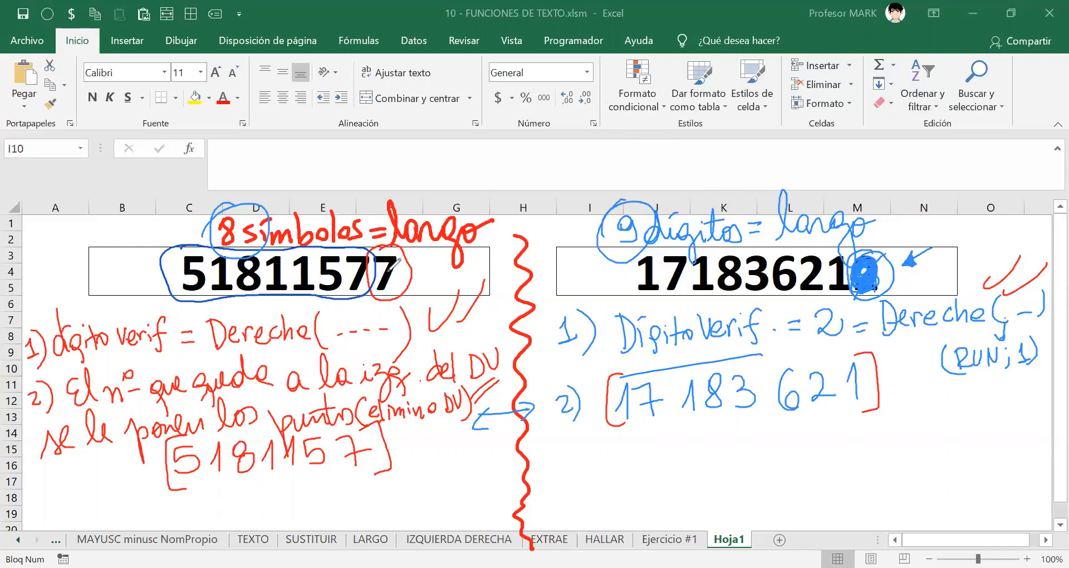
Blot out the first RUN's check digit in black and add black thousands dots to both bracketed numbers.
drag(391, 260, 391, 259)
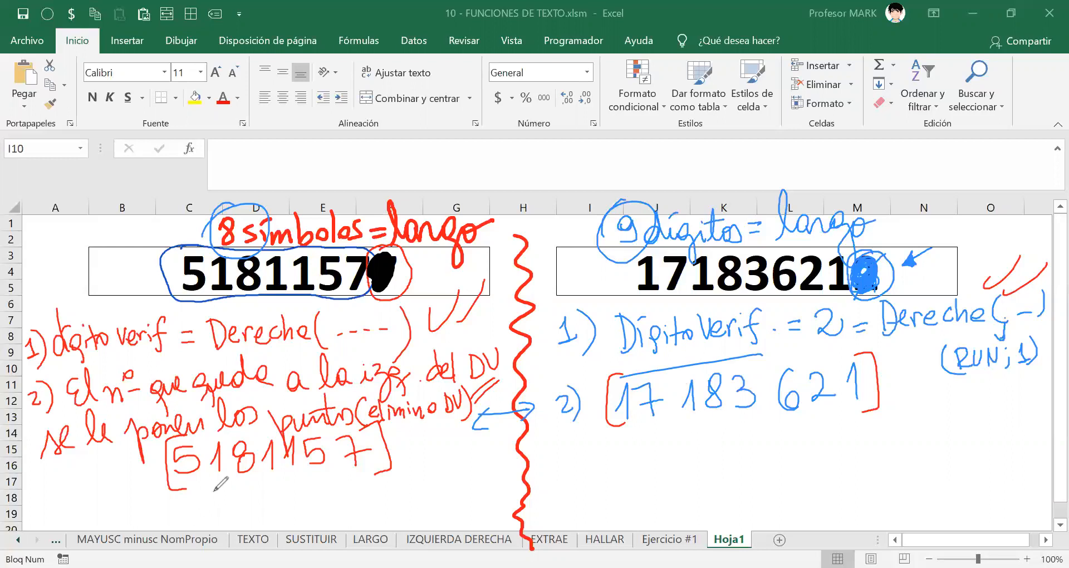
click(204, 474)
click(763, 401)
Handwrite "Texto" in black beside the second RUN's bracketed number and underline it.
drag(905, 391, 909, 418)
mouse_move(892, 394)
mouse_down()
mouse_move(915, 390)
mouse_move(927, 414)
mouse_up()
drag(929, 402, 941, 413)
mouse_move(939, 401)
mouse_down()
mouse_move(929, 413)
mouse_move(949, 412)
mouse_up()
drag(942, 399, 955, 398)
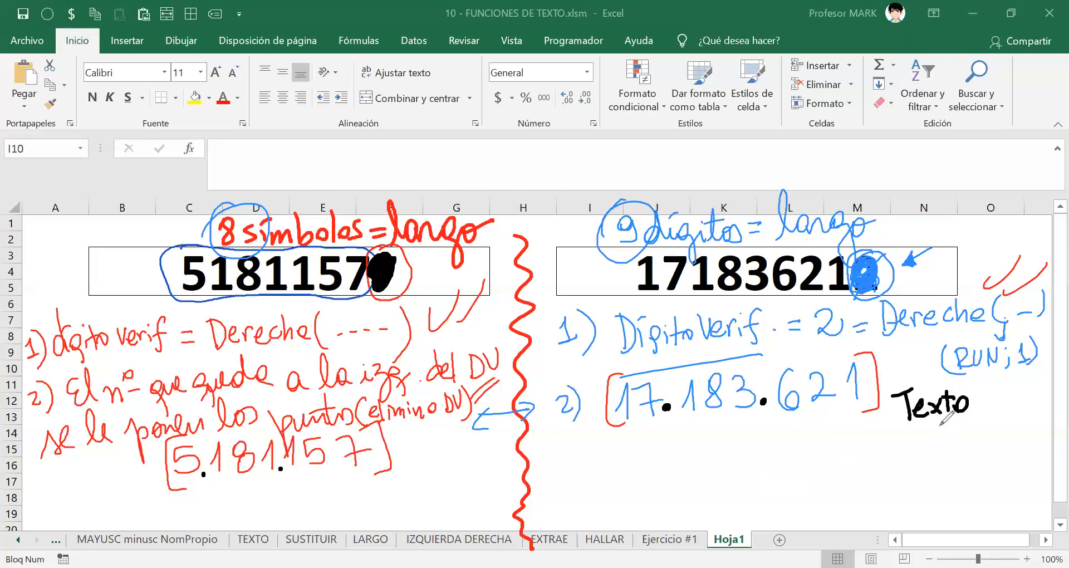
drag(898, 432, 985, 415)
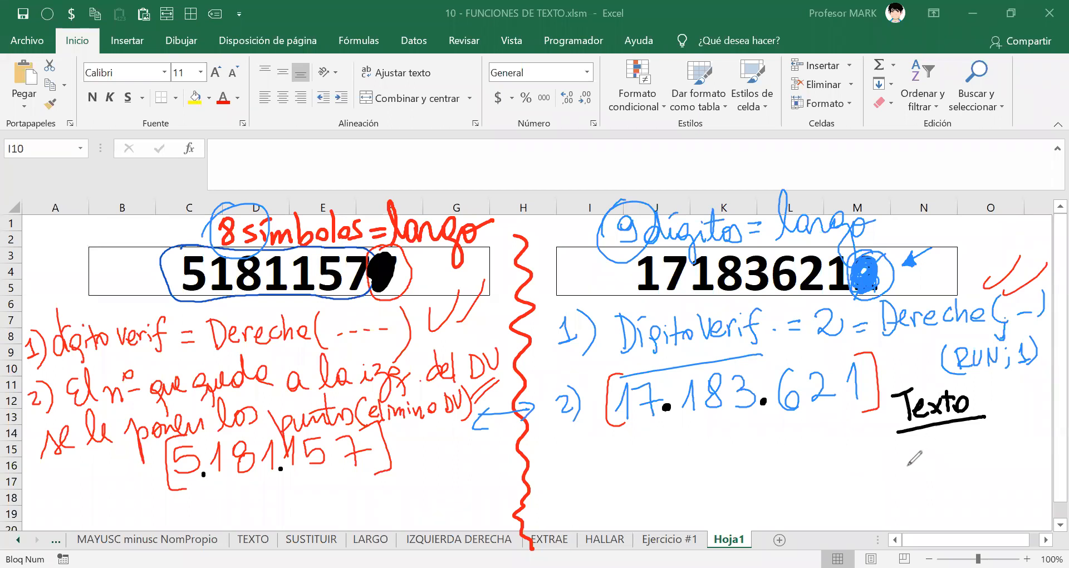
Complete the black Texto note with the arguments (2); "#.##0") and double-underline the format code.
mouse_move(981, 388)
mouse_down()
mouse_move(980, 401)
mouse_move(996, 392)
mouse_move(1011, 406)
mouse_move(977, 444)
mouse_move(984, 452)
mouse_up()
click(1012, 394)
mouse_move(995, 428)
mouse_down()
mouse_move(993, 452)
mouse_move(1002, 436)
mouse_up()
mouse_move(980, 445)
mouse_down()
mouse_move(1016, 444)
mouse_move(1023, 432)
mouse_move(1026, 445)
mouse_move(1047, 431)
mouse_up()
click(1005, 453)
drag(1053, 421, 1050, 444)
drag(992, 478, 1055, 458)
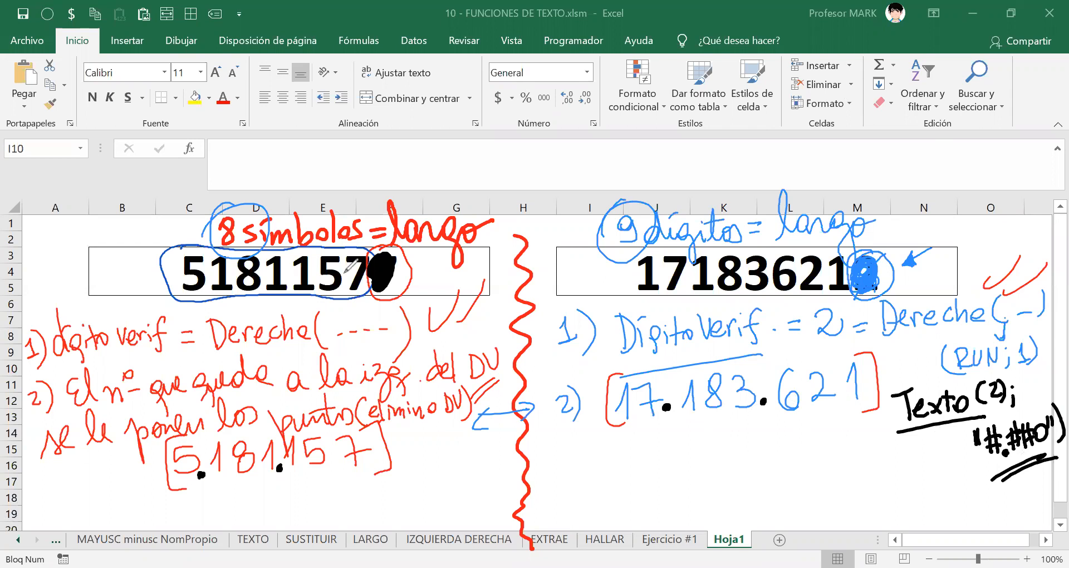
Handwrite in red as point 3 below the first RUN: "Run con puntos & "-" & DV".
mouse_move(36, 495)
mouse_down()
mouse_move(30, 515)
mouse_move(51, 523)
mouse_up()
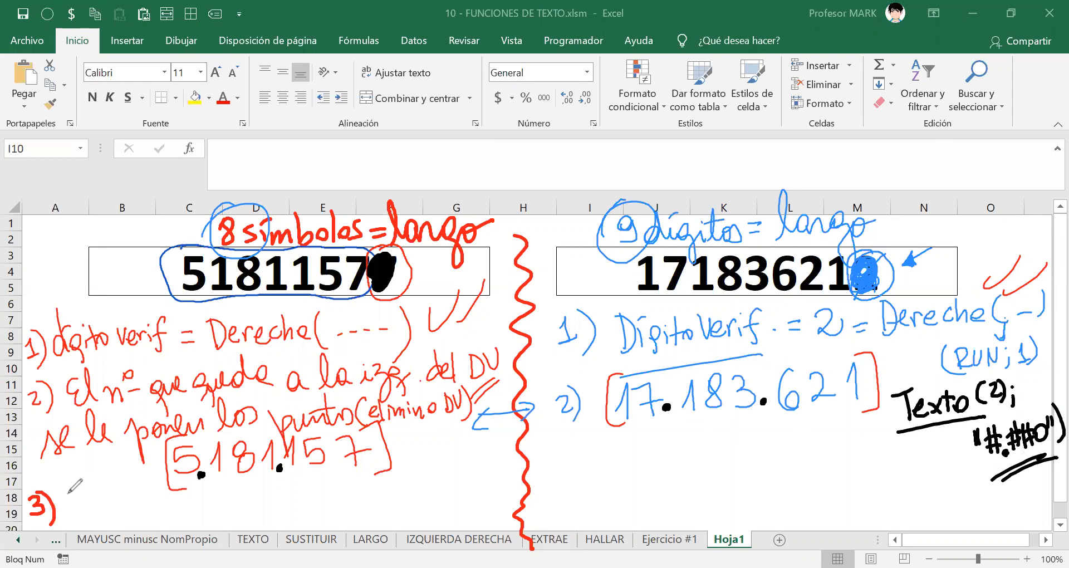
mouse_move(63, 487)
mouse_down()
mouse_move(67, 518)
mouse_move(90, 498)
mouse_move(119, 510)
mouse_move(158, 505)
mouse_up()
mouse_move(162, 508)
mouse_down()
mouse_move(177, 498)
mouse_move(178, 510)
mouse_up()
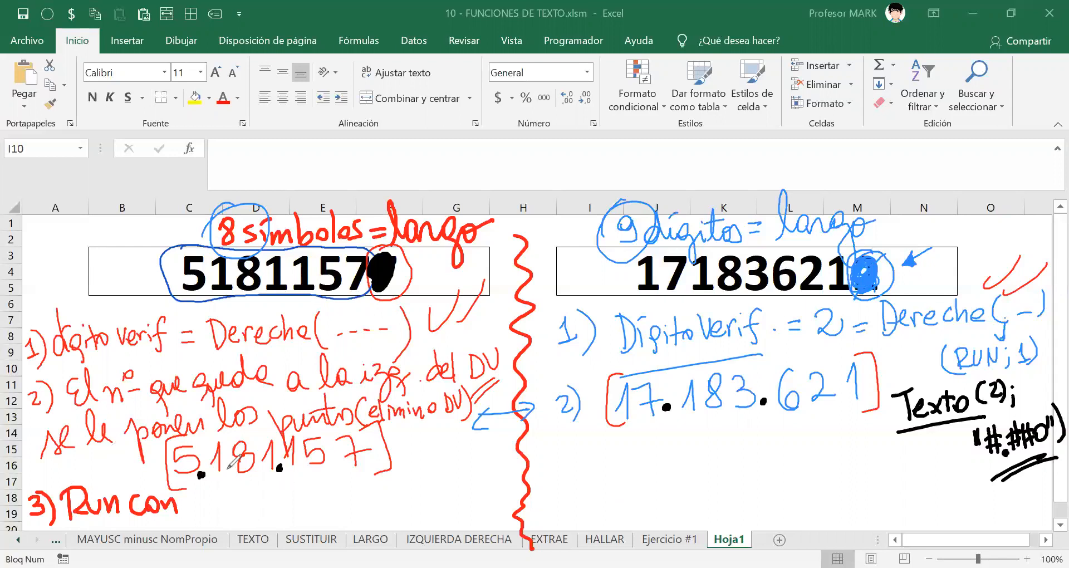
mouse_move(196, 493)
mouse_down()
mouse_move(242, 505)
mouse_move(273, 493)
mouse_move(281, 506)
mouse_up()
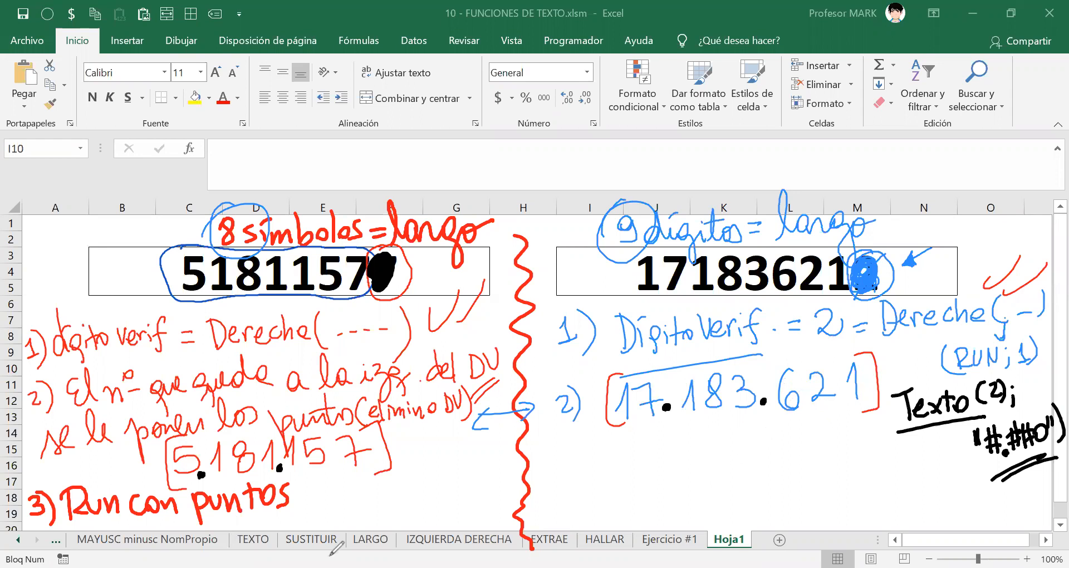
mouse_move(333, 513)
mouse_down()
mouse_move(306, 496)
mouse_move(339, 511)
mouse_move(345, 491)
mouse_up()
mouse_move(354, 479)
mouse_down()
mouse_move(352, 491)
mouse_move(371, 499)
mouse_move(395, 489)
mouse_up()
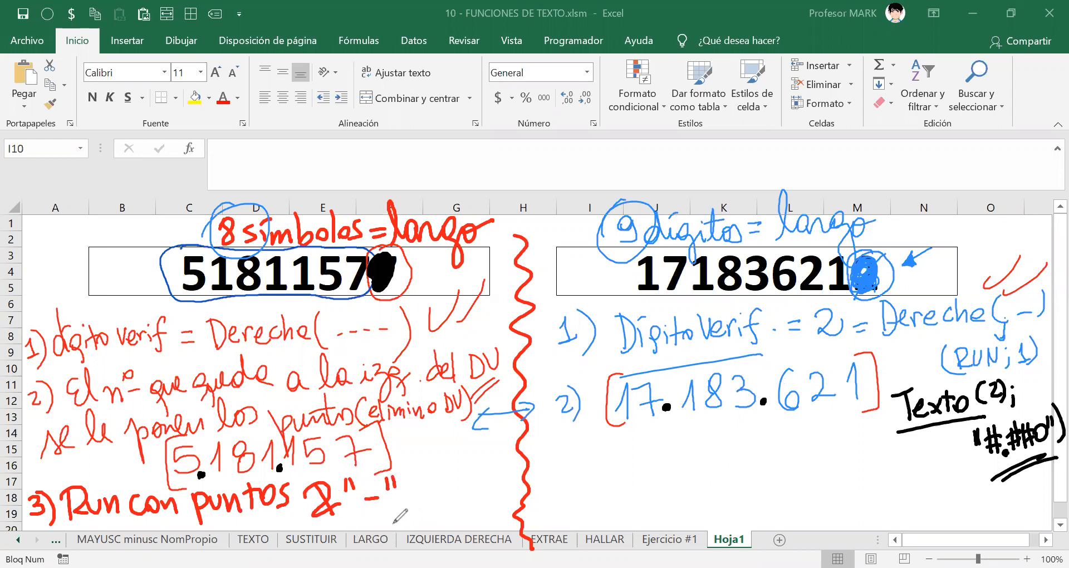
mouse_move(429, 497)
mouse_down()
mouse_move(404, 480)
mouse_move(431, 486)
mouse_up()
mouse_move(450, 474)
mouse_down()
mouse_move(451, 503)
mouse_move(471, 481)
mouse_move(441, 504)
mouse_up()
drag(466, 469, 490, 460)
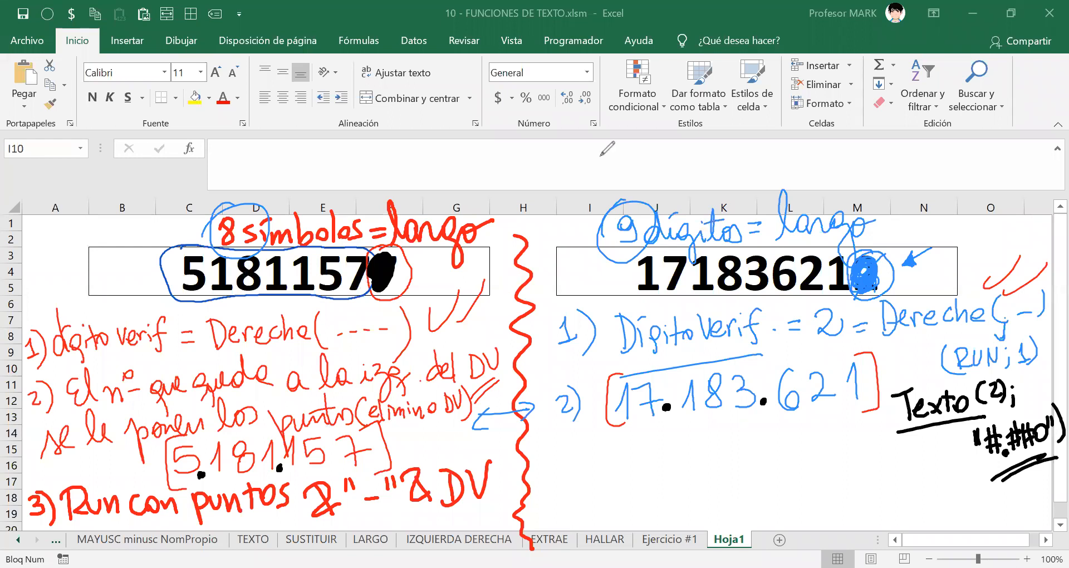
Erase the blots over both RUNs' check digits and cover the digits again in the original colours.
click(383, 272)
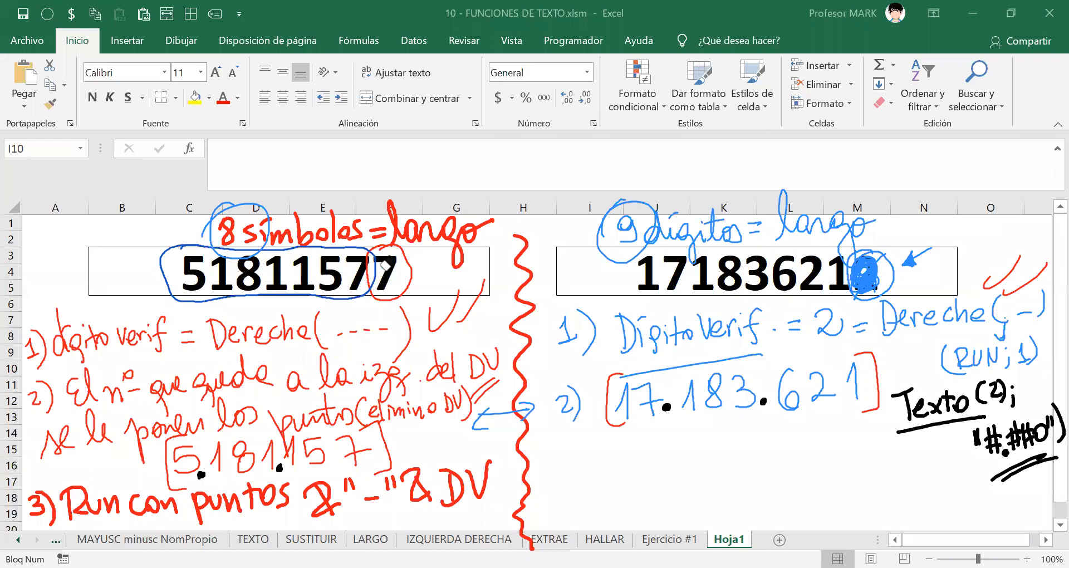
click(873, 272)
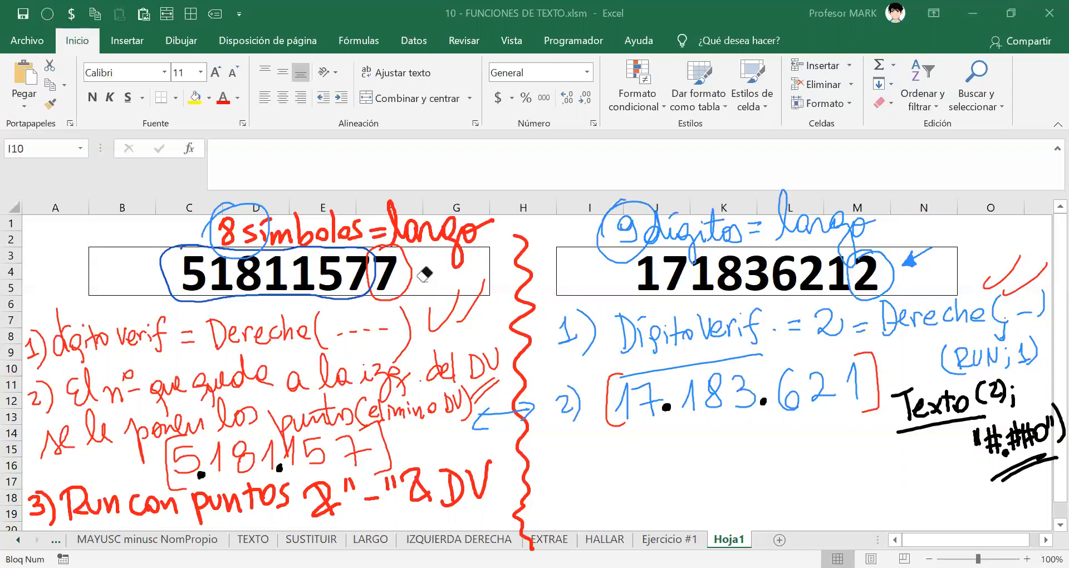
mouse_move(876, 265)
mouse_down()
mouse_move(856, 293)
mouse_move(866, 291)
mouse_up()
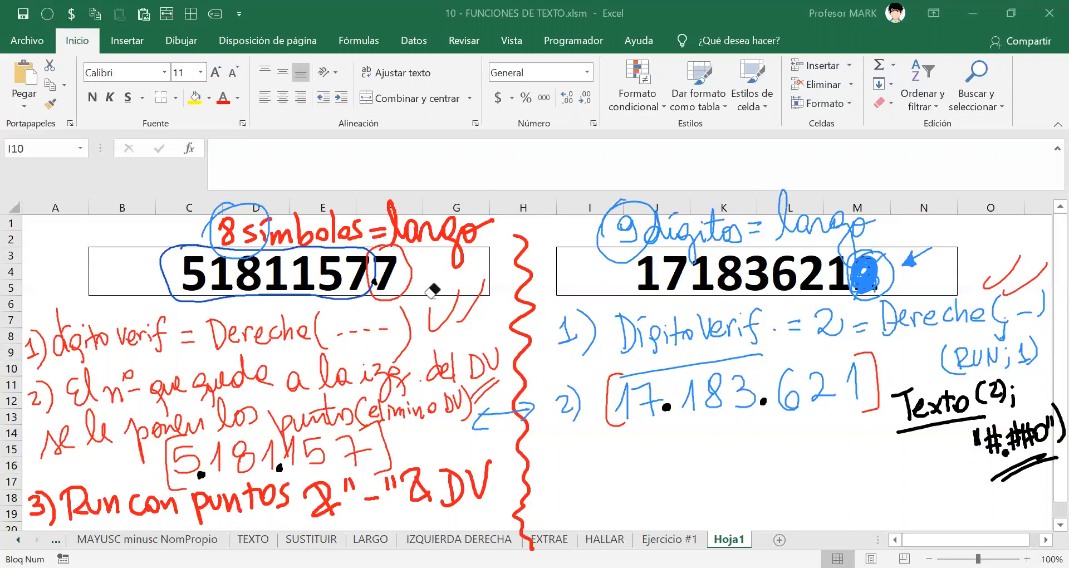
drag(384, 255, 380, 289)
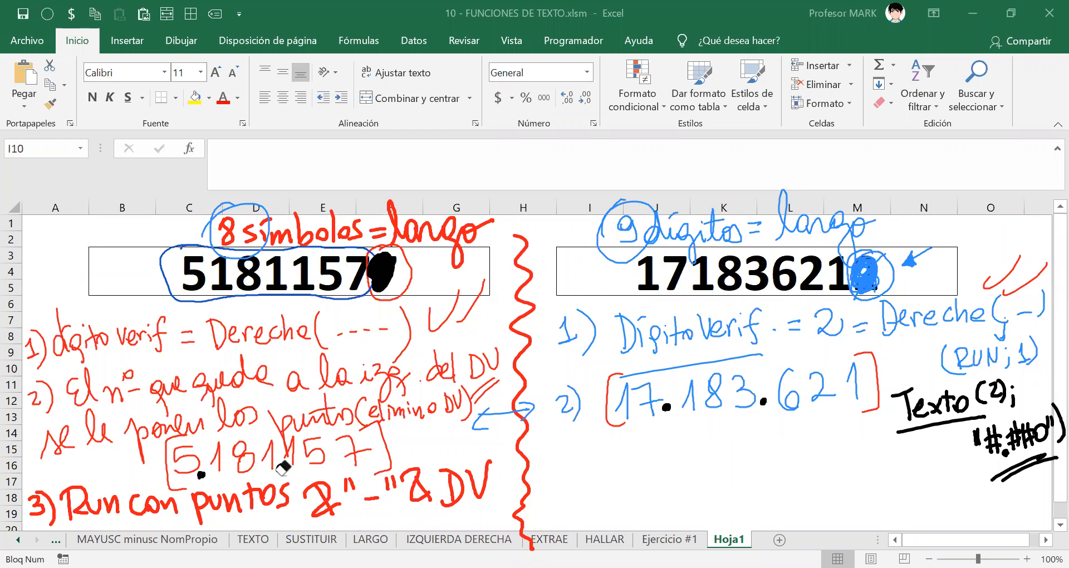
Try to erase the black thousands dots from both bracketed numbers and undo the erasures.
click(201, 475)
click(666, 407)
click(764, 401)
key(ctrl+z)
key(ctrl+z)
key(ctrl+z)
Capture a screenshot of the annotated sheet and clear all the handwriting from the screen.
key(Print)
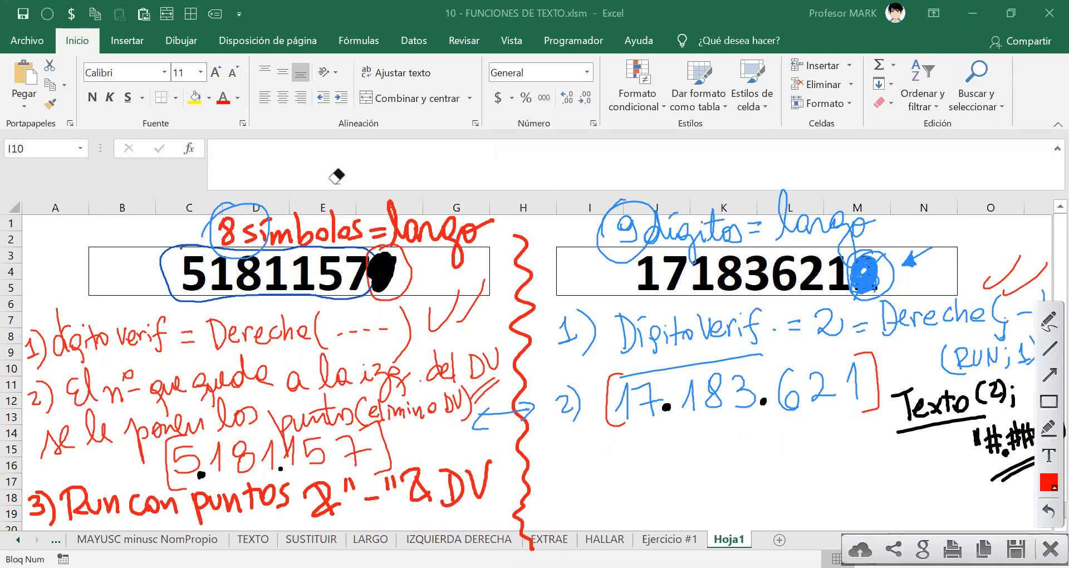
key(Escape)
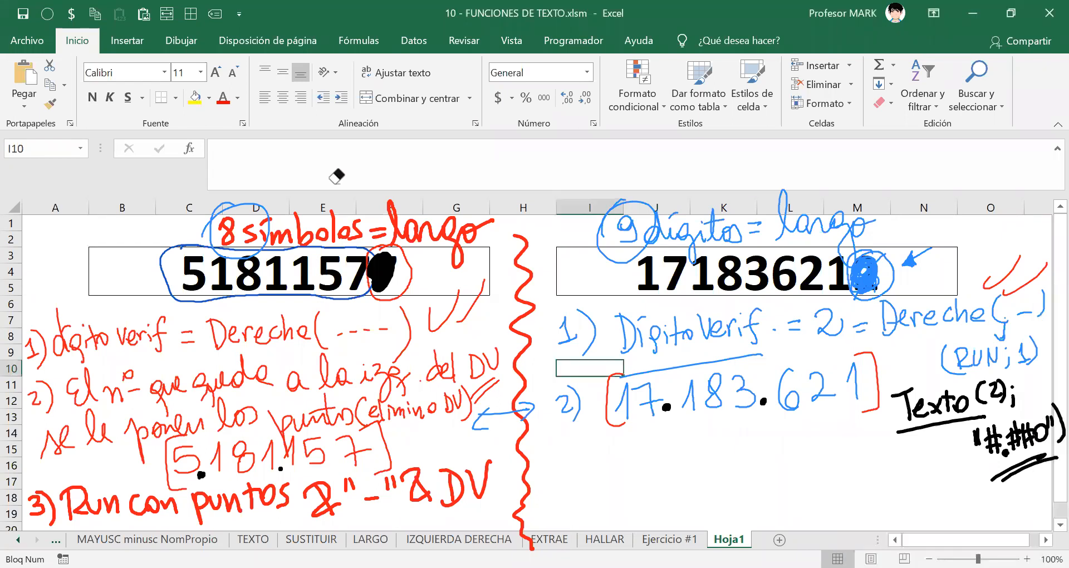
key(ctrl+shift+7)
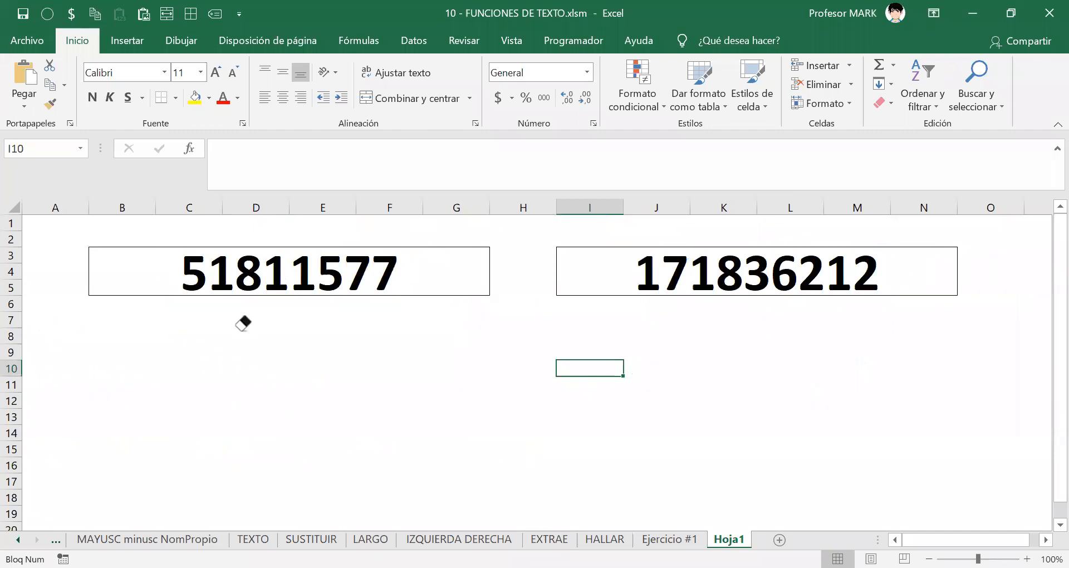
Paste the captured screenshot below the two RUN boxes, shrink it and place its upper corner at about cell B13.
text(v)
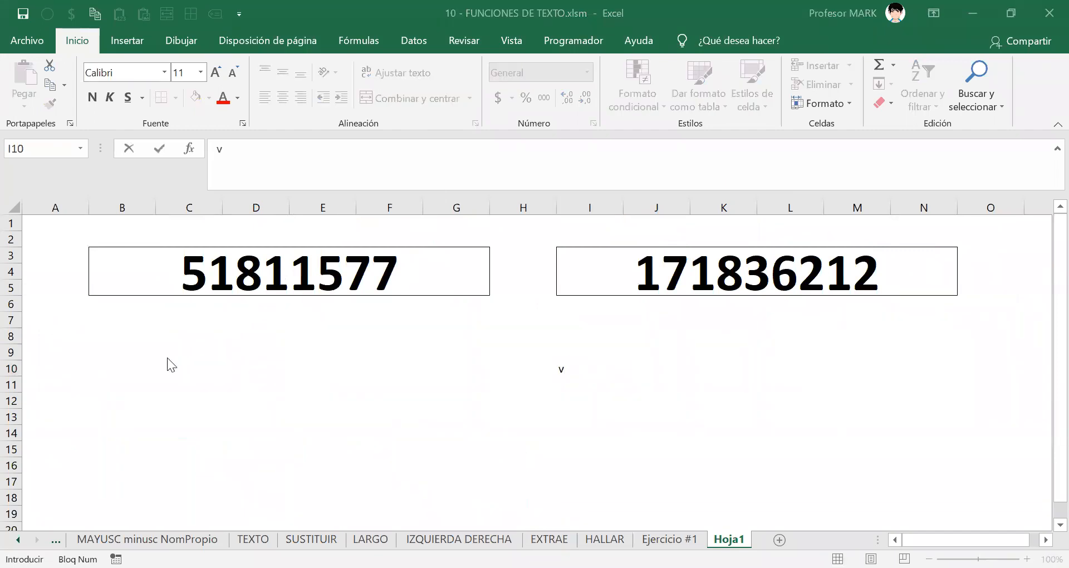
scroll(167, 358, down, 3)
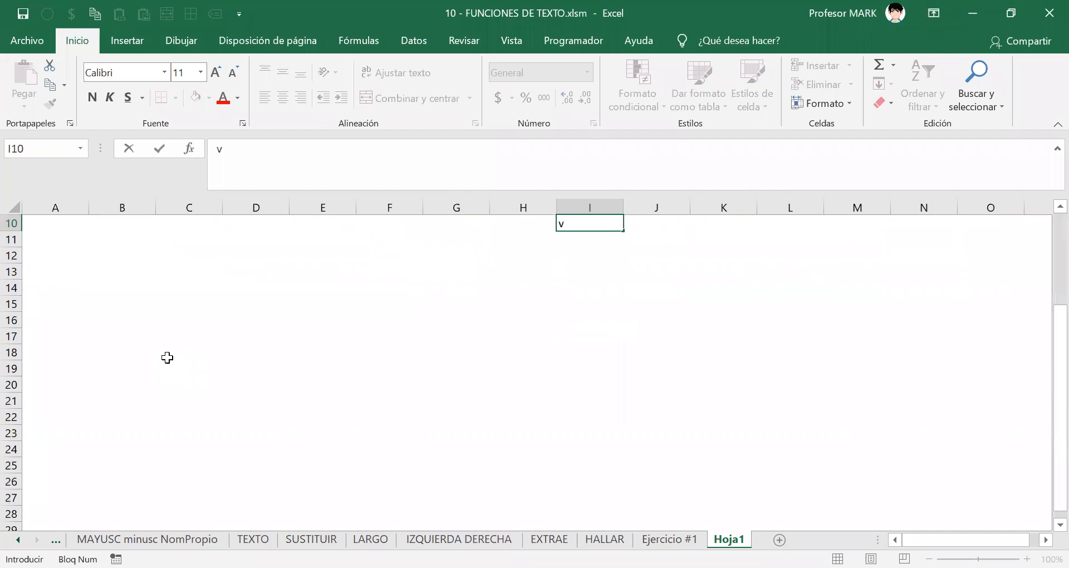
key(Escape)
click(304, 304)
key(ctrl+v)
drag(441, 340, 223, 235)
scroll(314, 332, down, 1)
key(alt)
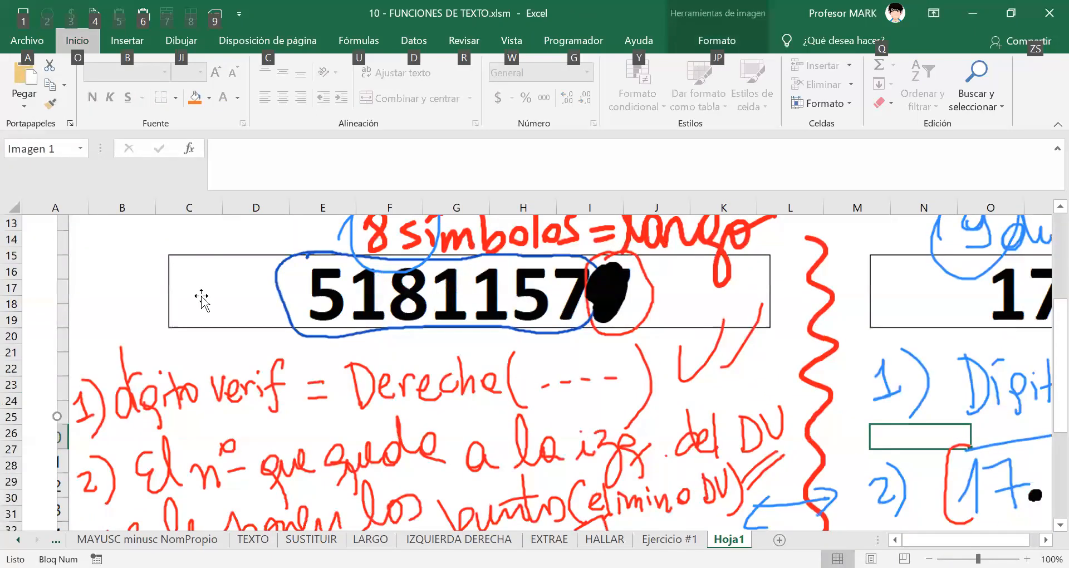
key(ctrl+z)
drag(105, 285, 515, 508)
drag(578, 497, 161, 326)
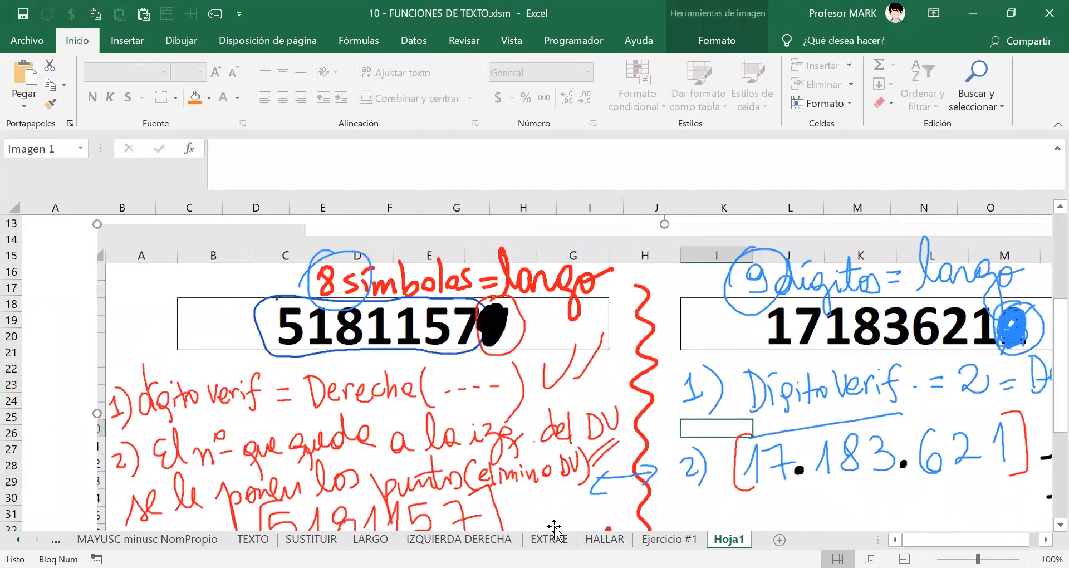
Rename the sheet Hoja1 as "EJERCICIO DEL RUN 2.0".
double_click(734, 539)
key(Caps_Lock)
text(EJERI)
key(BackSpace)
text(CICIO DE)
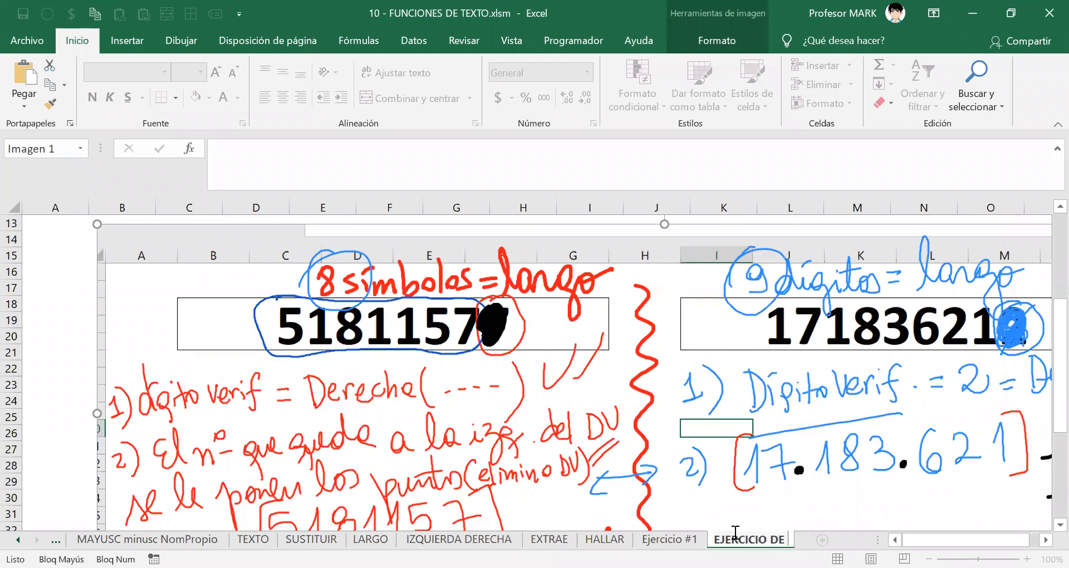
key(BackSpace)
text(EL RUN 2.0)
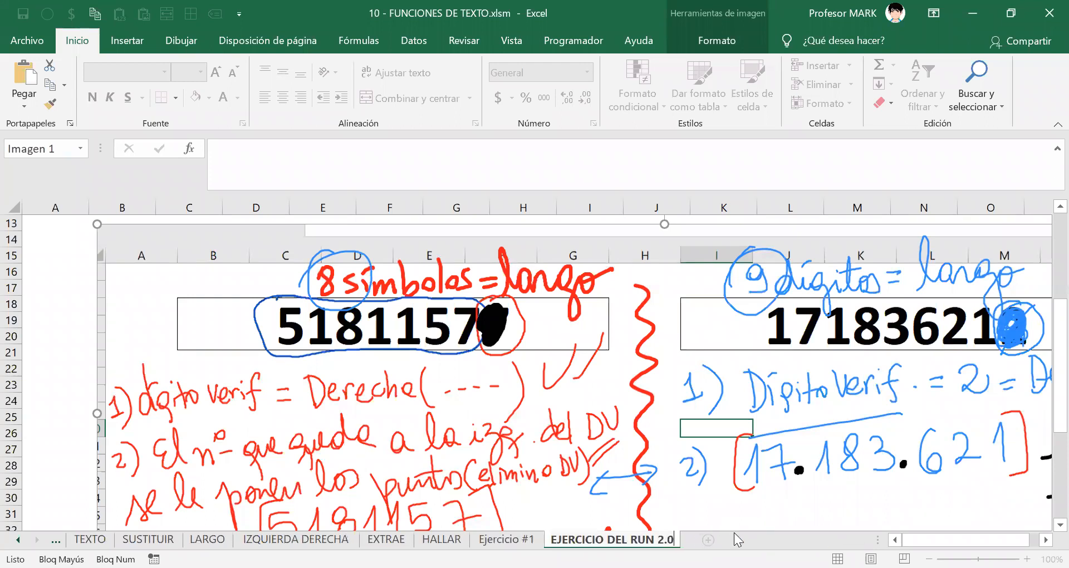
Reduce the formula bar to one line, shrink the pasted screenshot and place it across about columns D to K in rows 13 to 24.
key(Return)
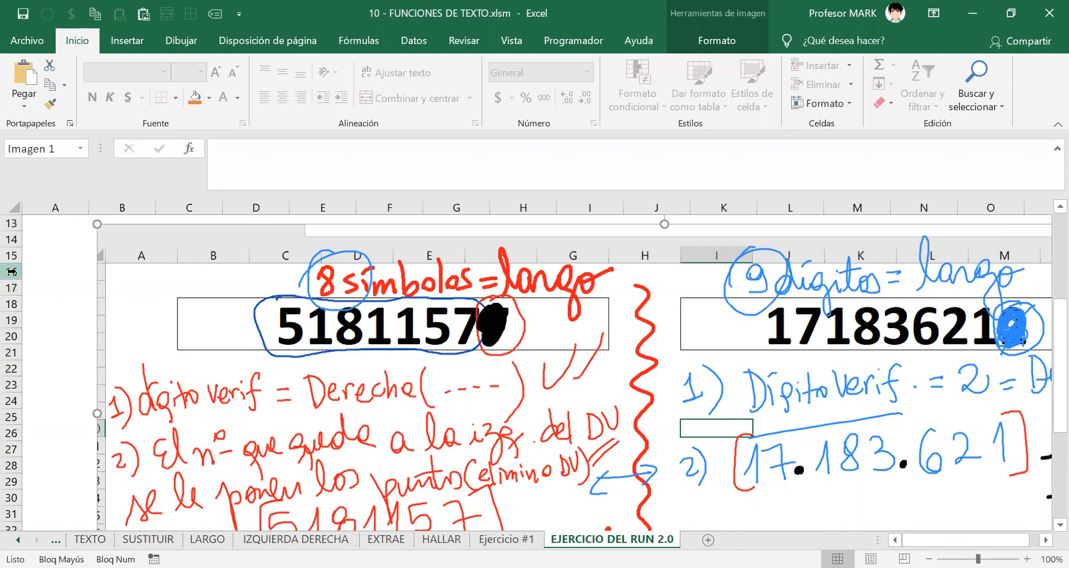
drag(98, 227, 426, 375)
drag(623, 372, 434, 307)
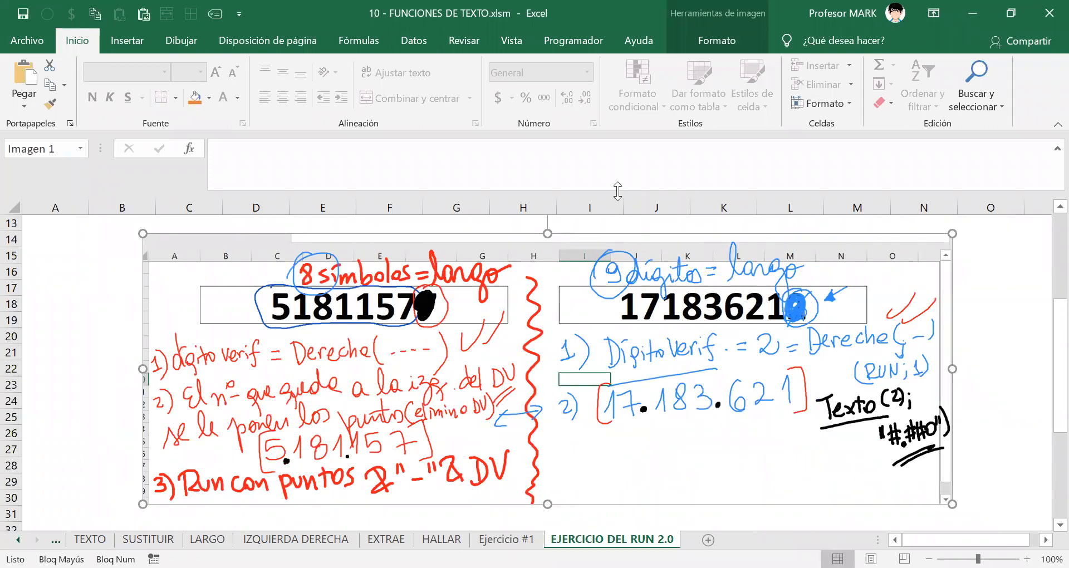
drag(565, 189, 572, 147)
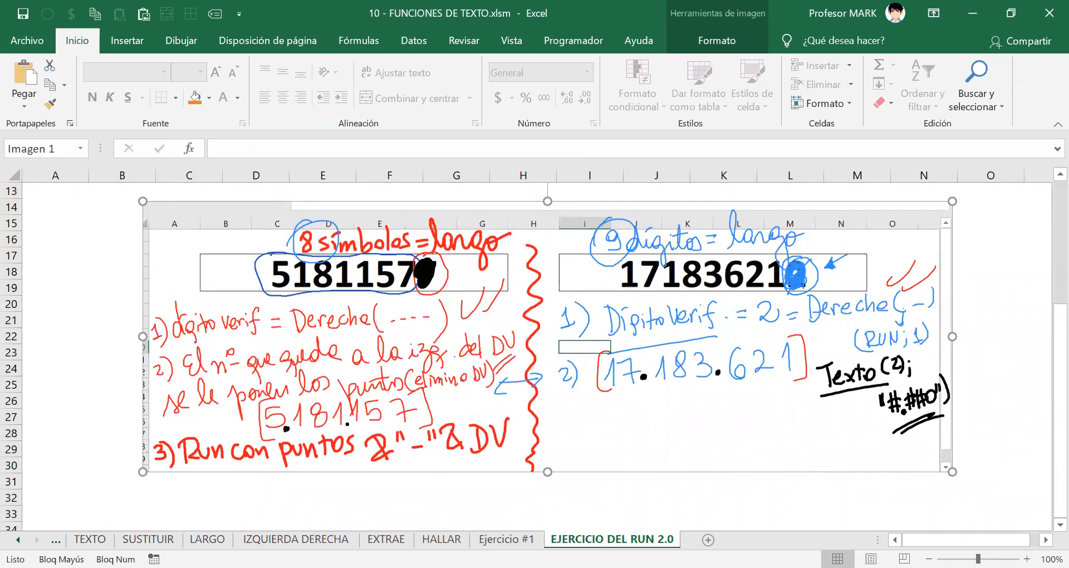
drag(951, 471, 727, 305)
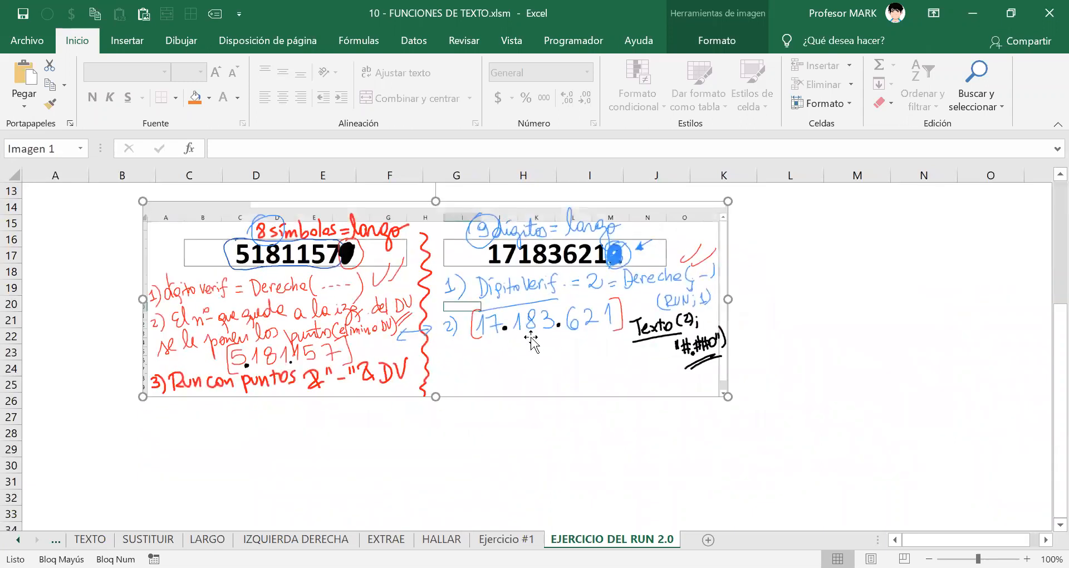
drag(504, 328, 556, 305)
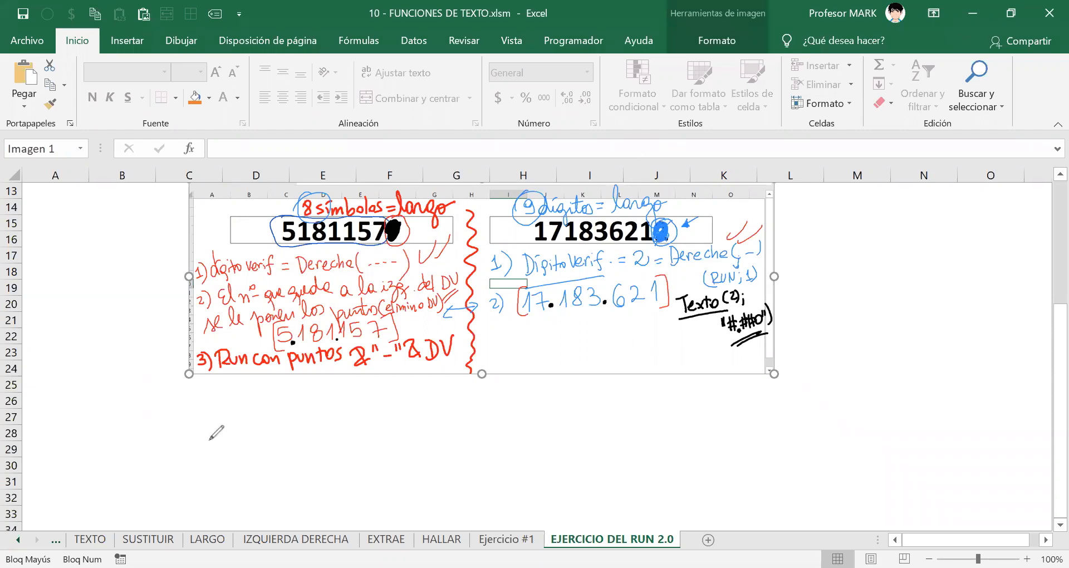
Draw a green dashed horizontal line below the pasted screenshot, spanning from column A to about column M.
drag(189, 390, 230, 389)
drag(241, 390, 253, 390)
click(292, 390)
drag(266, 389, 365, 383)
drag(376, 382, 454, 377)
drag(461, 377, 554, 367)
drag(567, 366, 608, 365)
drag(618, 366, 653, 366)
drag(675, 364, 764, 356)
drag(839, 355, 858, 354)
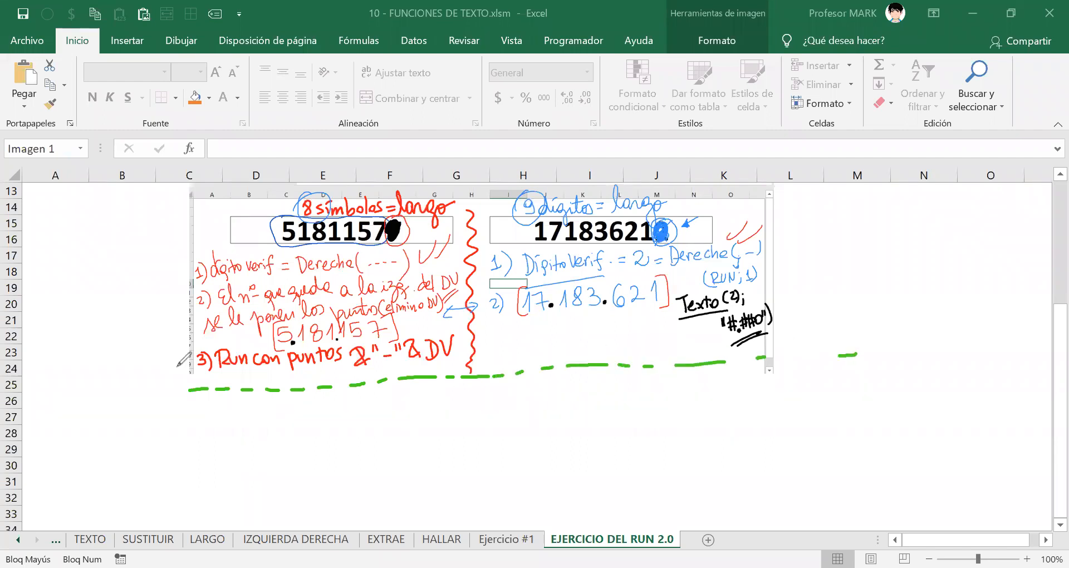
drag(40, 380, 56, 374)
drag(66, 377, 104, 376)
click(121, 378)
drag(143, 378, 183, 387)
Handwrite the green heading "SEPARAR EL Nº DEL DÍGITO VERIFICADOR" below the dashed line.
click(168, 383)
mouse_move(69, 394)
mouse_down()
mouse_move(49, 421)
mouse_move(89, 418)
mouse_up()
mouse_move(71, 396)
mouse_down()
mouse_move(90, 394)
mouse_move(88, 406)
mouse_up()
drag(98, 396, 100, 421)
mouse_move(101, 394)
mouse_down()
mouse_move(103, 408)
mouse_move(126, 417)
mouse_move(124, 408)
mouse_up()
mouse_move(131, 392)
mouse_down()
mouse_move(132, 419)
mouse_move(146, 408)
mouse_move(161, 417)
mouse_up()
drag(147, 408, 164, 418)
mouse_move(165, 394)
mouse_down()
mouse_move(174, 415)
mouse_move(196, 422)
mouse_move(211, 421)
mouse_move(210, 404)
mouse_up()
drag(198, 413, 208, 412)
mouse_move(217, 402)
mouse_down()
mouse_move(218, 421)
mouse_move(231, 420)
mouse_up()
mouse_move(246, 425)
mouse_down()
mouse_move(247, 403)
mouse_move(266, 423)
mouse_move(279, 397)
mouse_up()
drag(283, 414, 326, 423)
drag(325, 402, 337, 402)
drag(325, 412, 339, 423)
drag(344, 402, 344, 423)
drag(344, 423, 379, 416)
mouse_move(380, 391)
mouse_down()
mouse_move(381, 415)
mouse_move(398, 394)
mouse_up()
mouse_move(399, 399)
mouse_down()
mouse_move(398, 415)
mouse_move(427, 412)
mouse_move(450, 389)
mouse_up()
mouse_move(442, 390)
mouse_down()
mouse_move(442, 410)
mouse_move(453, 393)
mouse_move(495, 384)
mouse_move(515, 404)
mouse_move(521, 384)
mouse_up()
drag(506, 395, 517, 395)
mouse_move(524, 384)
mouse_down()
mouse_move(525, 406)
mouse_move(526, 394)
mouse_up()
drag(526, 394, 543, 404)
mouse_move(559, 380)
mouse_down()
mouse_move(552, 406)
mouse_move(609, 399)
mouse_move(606, 391)
mouse_up()
mouse_move(612, 378)
mouse_down()
mouse_move(613, 401)
mouse_move(639, 380)
mouse_move(655, 394)
mouse_up()
drag(657, 375, 671, 393)
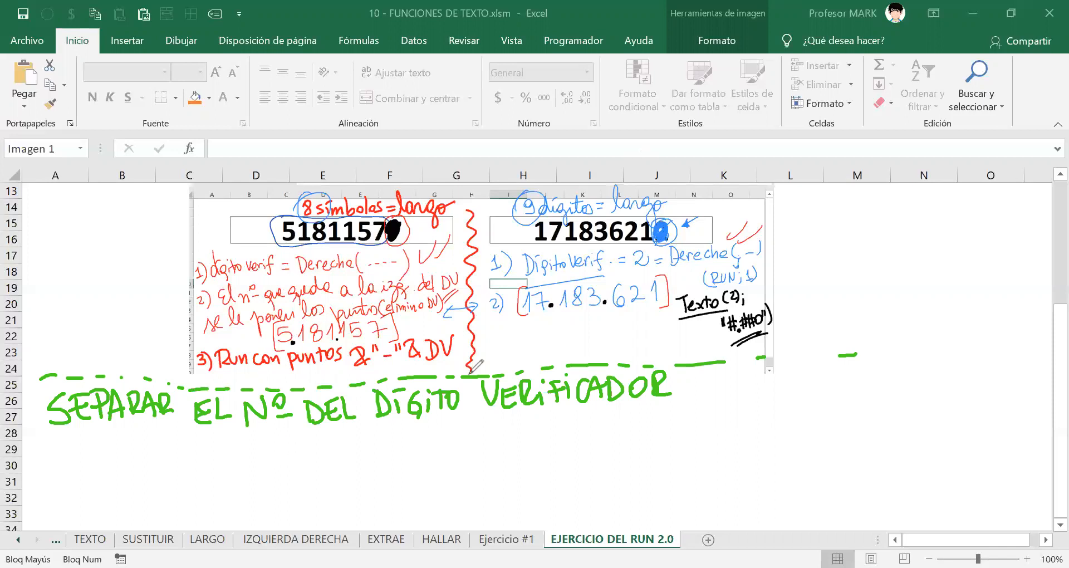
Draw a red dashed vertical divider and handwrite "8 símbolos al principio = LARGO" and "9 símbolos = LARGO" on its two sides.
drag(467, 379, 474, 519)
mouse_move(67, 432)
mouse_down()
mouse_move(55, 467)
mouse_move(66, 432)
mouse_move(78, 450)
mouse_move(71, 465)
mouse_move(222, 452)
mouse_up()
mouse_move(218, 443)
mouse_down()
mouse_move(256, 461)
mouse_move(262, 444)
mouse_move(290, 434)
mouse_move(324, 452)
mouse_move(344, 432)
mouse_move(370, 436)
mouse_up()
mouse_move(357, 444)
mouse_down()
mouse_move(371, 442)
mouse_move(381, 421)
mouse_move(396, 439)
mouse_move(435, 439)
mouse_move(445, 421)
mouse_up()
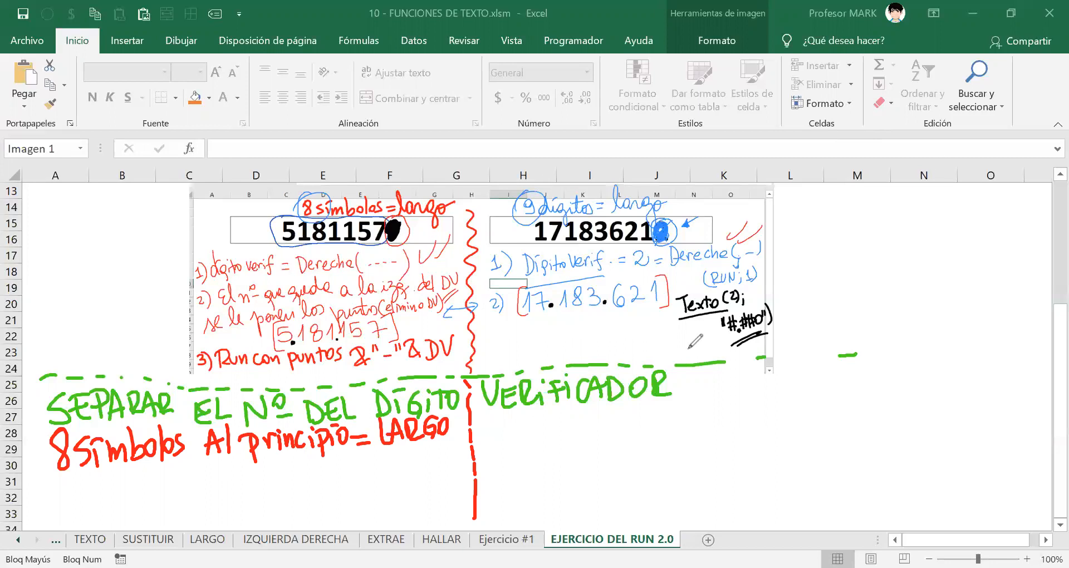
mouse_move(511, 413)
mouse_down()
mouse_move(504, 447)
mouse_move(574, 442)
mouse_move(582, 412)
mouse_move(607, 423)
mouse_move(646, 409)
mouse_move(676, 428)
mouse_move(671, 413)
mouse_move(688, 413)
mouse_move(704, 428)
mouse_move(771, 395)
mouse_move(777, 410)
mouse_move(790, 399)
mouse_up()
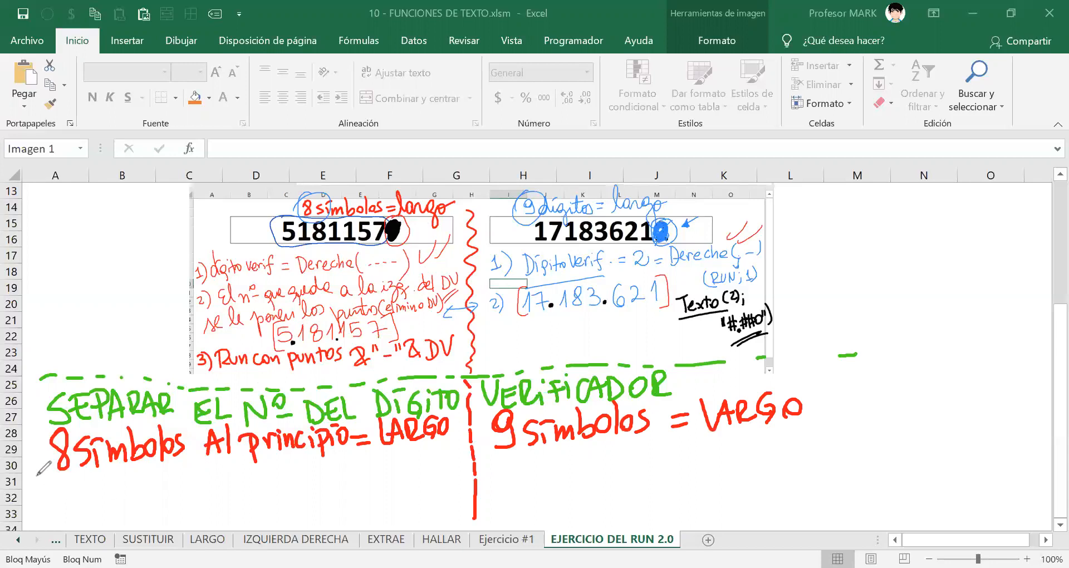
Handwrite "Quito DV: me quedan 7 símbolos" in red below the 8-symbol note, underline "Quito DV" and add a curved divider beside it.
drag(55, 483, 65, 511)
drag(62, 491, 92, 502)
drag(84, 492, 98, 490)
drag(102, 489, 129, 505)
drag(122, 480, 129, 505)
drag(141, 480, 163, 474)
drag(164, 503, 163, 487)
drag(69, 524, 168, 508)
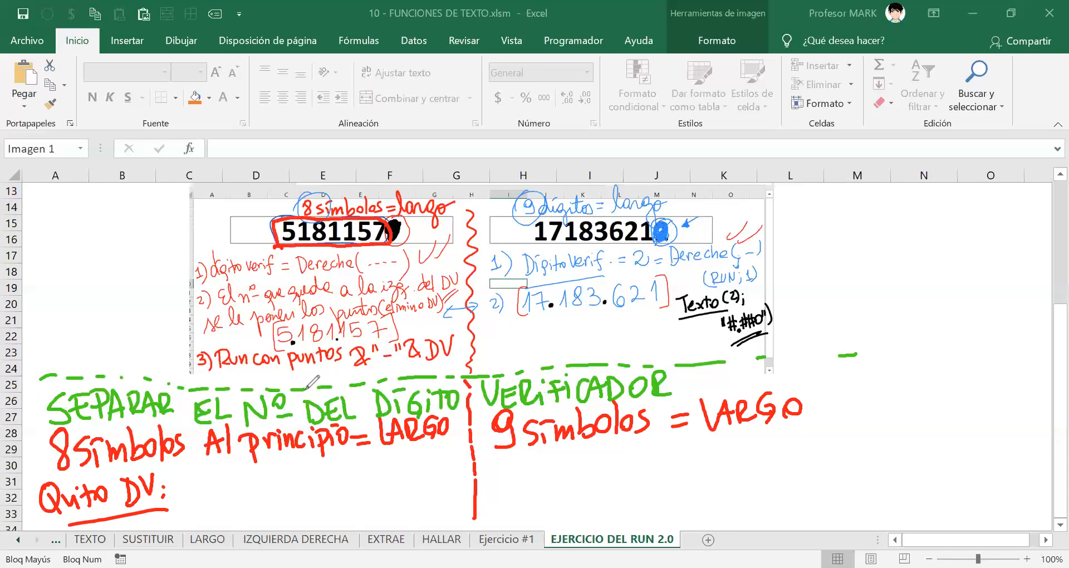
key(ctrl+z)
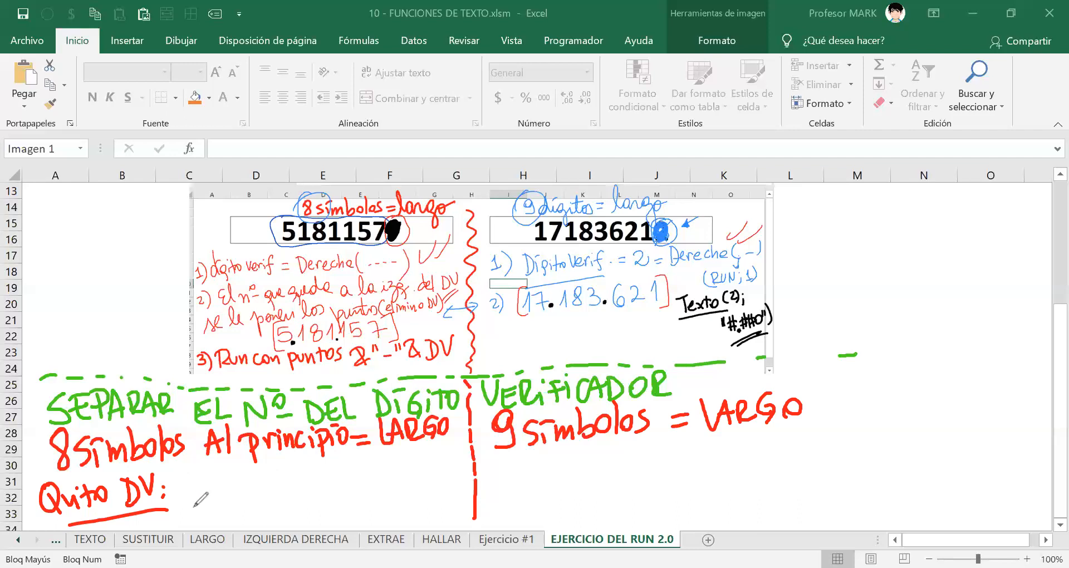
mouse_move(177, 484)
mouse_down()
mouse_move(237, 491)
mouse_move(282, 464)
mouse_move(309, 480)
mouse_move(325, 473)
mouse_up()
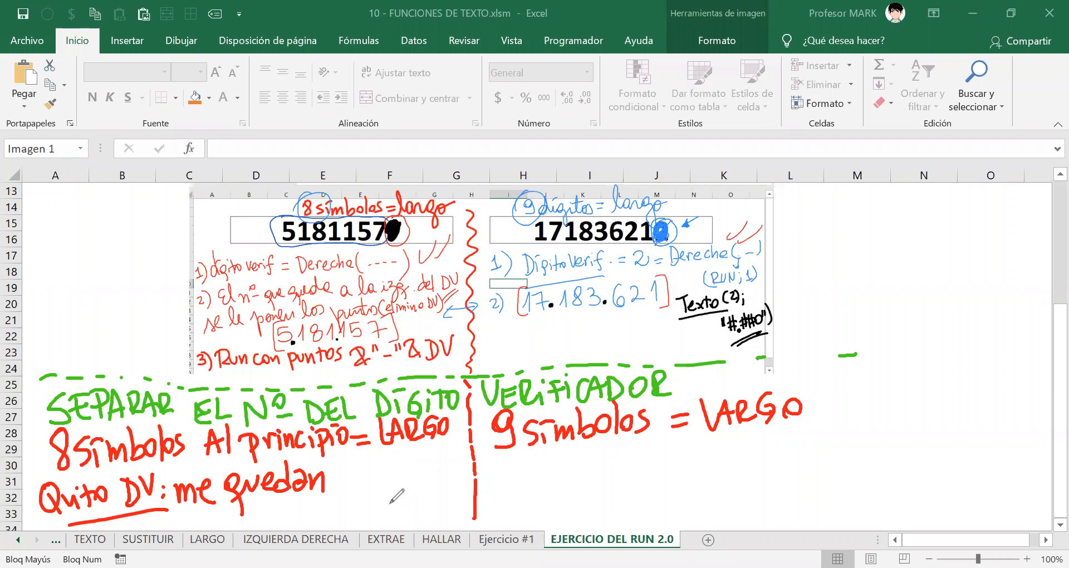
mouse_move(360, 463)
mouse_down()
mouse_move(387, 462)
mouse_move(380, 495)
mouse_up()
mouse_move(369, 480)
mouse_down()
mouse_move(499, 460)
mouse_move(489, 475)
mouse_move(537, 527)
mouse_up()
Draw a red line along the 9-symbol note and handwrite "Quito DV: me quedan 8 símbolos" below it, underlining "Quito DV".
drag(545, 447, 810, 413)
mouse_move(560, 455)
mouse_down()
mouse_move(573, 482)
mouse_move(591, 469)
mouse_move(599, 478)
mouse_up()
mouse_move(593, 467)
mouse_down()
mouse_move(622, 460)
mouse_move(646, 479)
mouse_up()
mouse_move(643, 447)
mouse_down()
mouse_move(649, 477)
mouse_move(672, 445)
mouse_up()
mouse_move(555, 498)
mouse_down()
mouse_move(685, 486)
mouse_move(753, 454)
mouse_move(794, 476)
mouse_up()
click(696, 458)
click(696, 468)
drag(803, 436, 820, 452)
drag(809, 450, 834, 452)
mouse_move(849, 422)
mouse_down()
mouse_move(846, 453)
mouse_move(881, 450)
mouse_up()
mouse_move(919, 412)
mouse_down()
mouse_move(918, 426)
mouse_move(918, 411)
mouse_move(933, 438)
mouse_move(954, 441)
mouse_move(1005, 425)
mouse_move(1049, 431)
mouse_up()
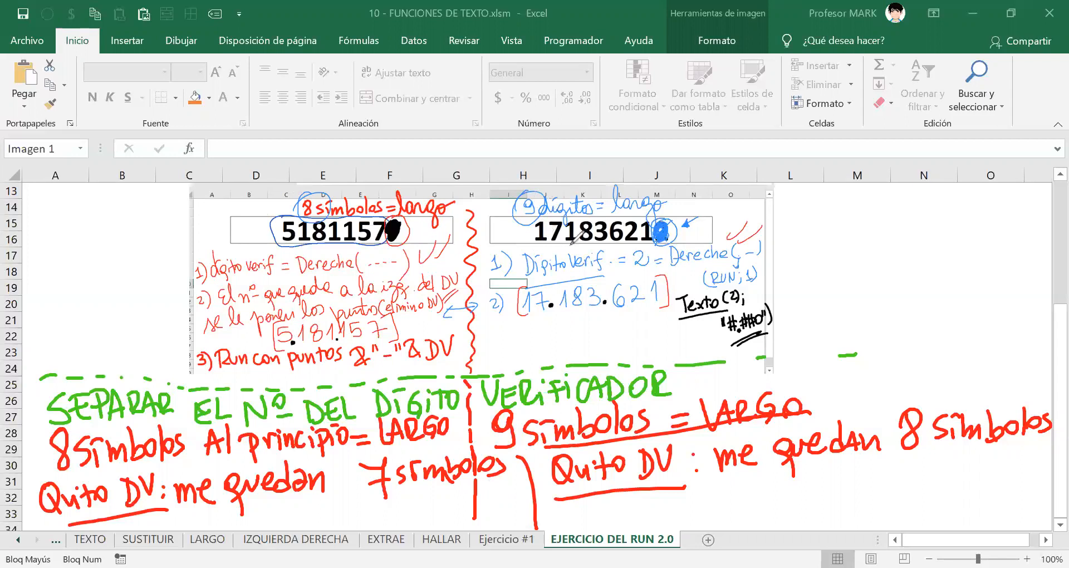
Underline the digits before the check digit in both RUNs in turn and undo each underline.
drag(659, 236, 662, 232)
drag(533, 245, 652, 240)
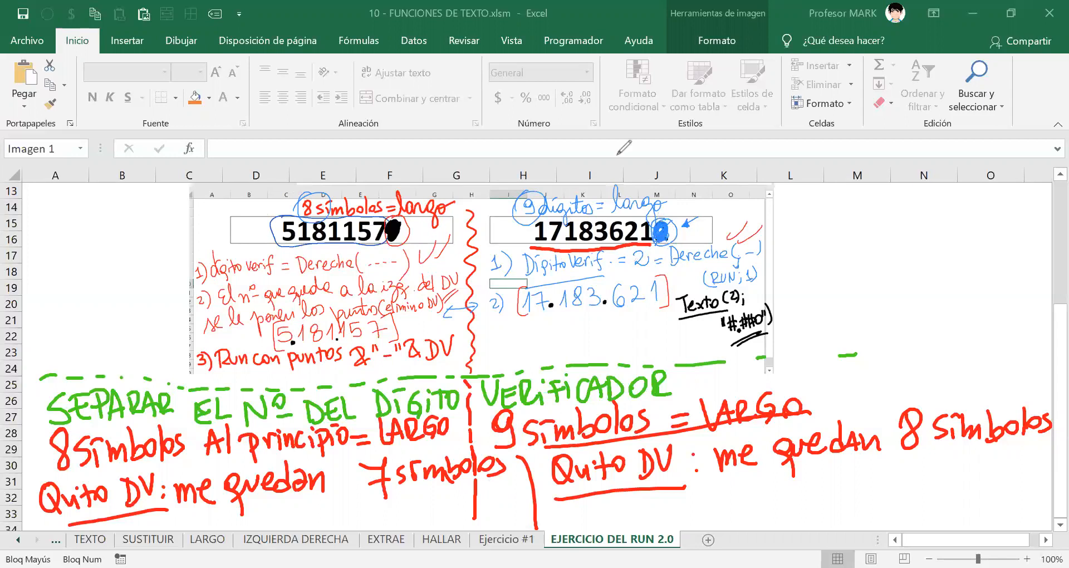
key(ctrl+z)
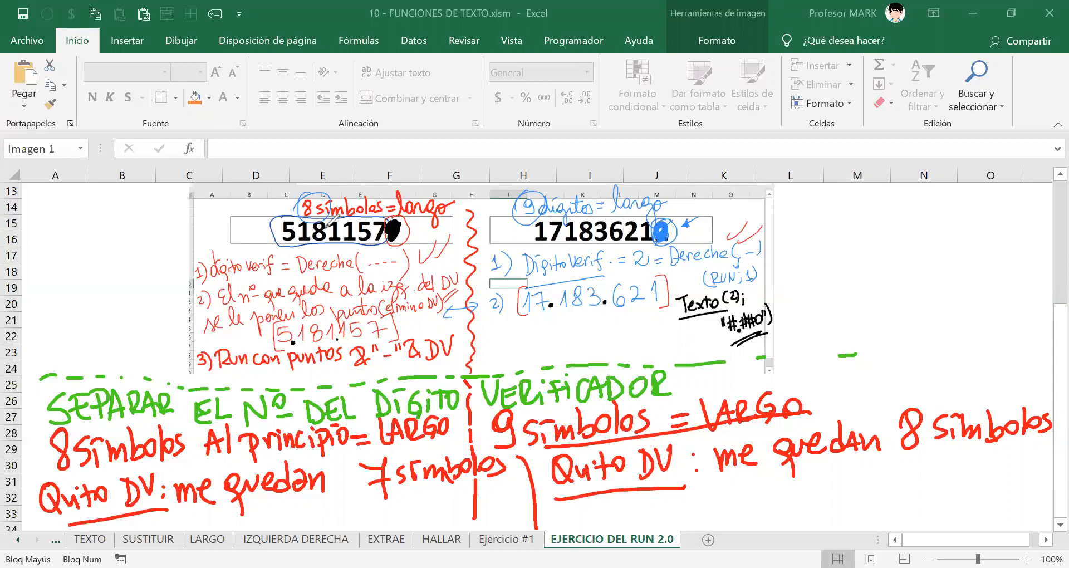
drag(276, 241, 379, 244)
key(ctrl+z)
Handwrite the purple note "(Largo(RUN) – 1) = # nºs que se extraen" beside the screenshot.
mouse_move(790, 276)
mouse_down()
mouse_move(851, 259)
mouse_move(836, 248)
mouse_move(888, 295)
mouse_move(916, 245)
mouse_move(918, 258)
mouse_move(986, 254)
mouse_move(1009, 217)
mouse_move(1018, 262)
mouse_up()
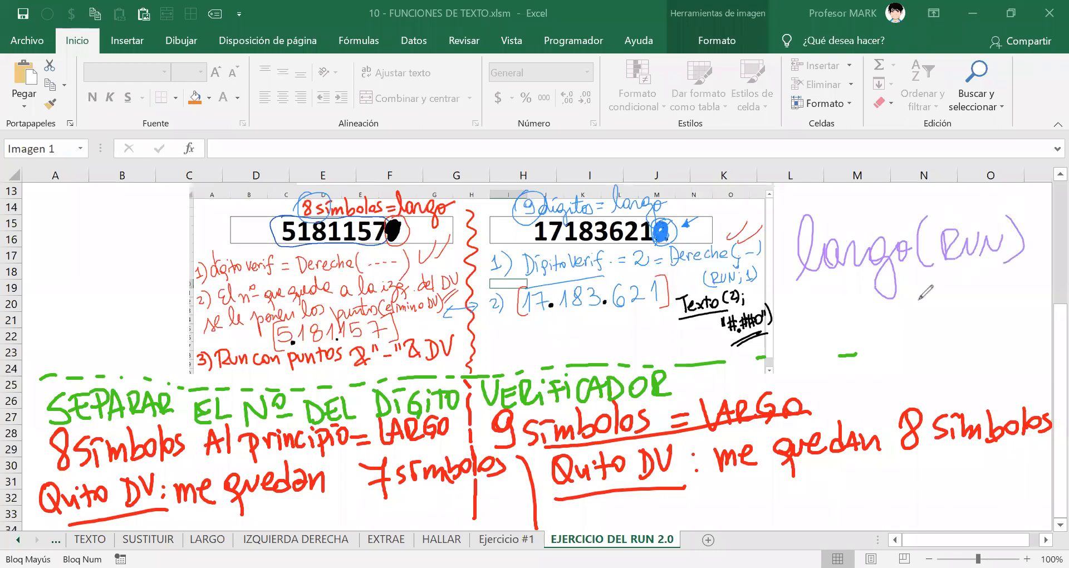
drag(916, 305, 973, 318)
drag(967, 318, 991, 315)
drag(810, 210, 810, 326)
drag(1016, 201, 1009, 306)
mouse_move(821, 340)
mouse_down()
mouse_move(839, 337)
mouse_move(849, 360)
mouse_up()
drag(861, 316, 861, 356)
mouse_move(844, 333)
mouse_down()
mouse_move(871, 329)
mouse_move(868, 338)
mouse_move(889, 346)
mouse_move(897, 332)
mouse_move(900, 340)
mouse_move(923, 328)
mouse_move(931, 359)
mouse_move(992, 336)
mouse_up()
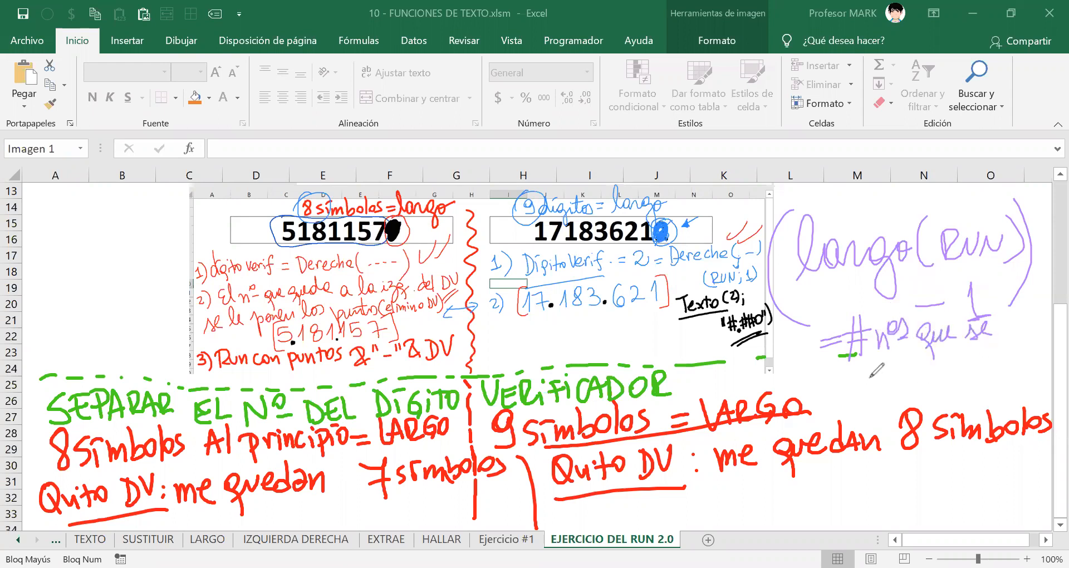
mouse_move(860, 376)
mouse_down()
mouse_move(856, 384)
mouse_move(999, 360)
mouse_up()
click(959, 377)
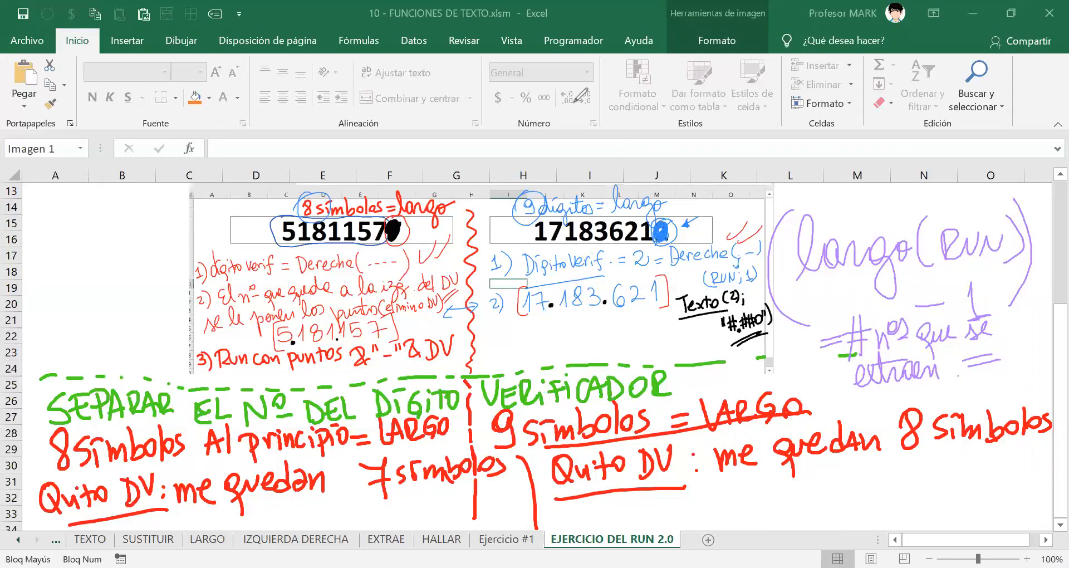
Clear all the handwriting from the screen and delete the old screenshot picture from the sheet.
click(733, 164)
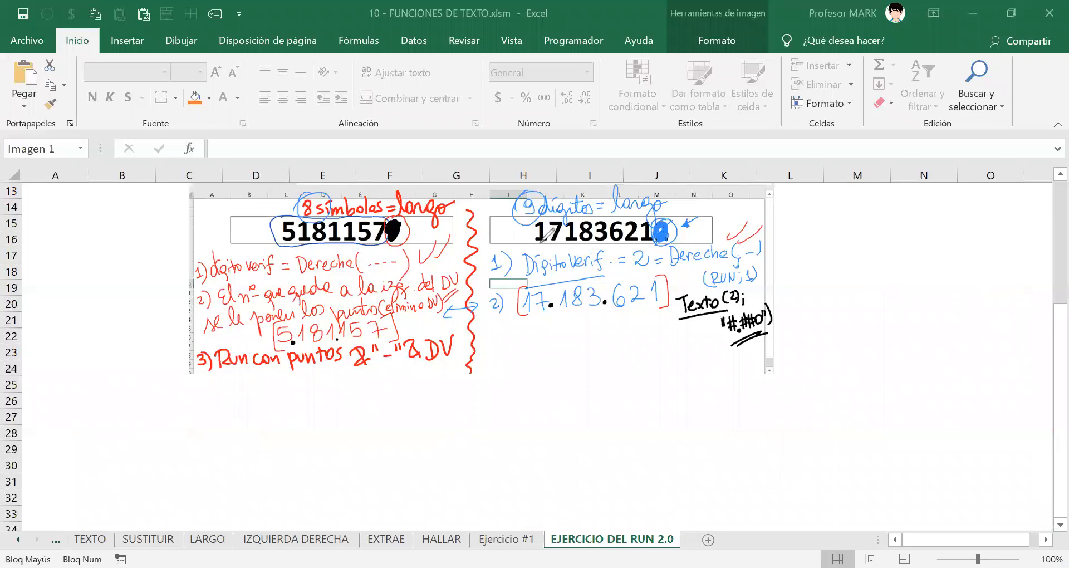
click(452, 273)
key(Caps_Lock)
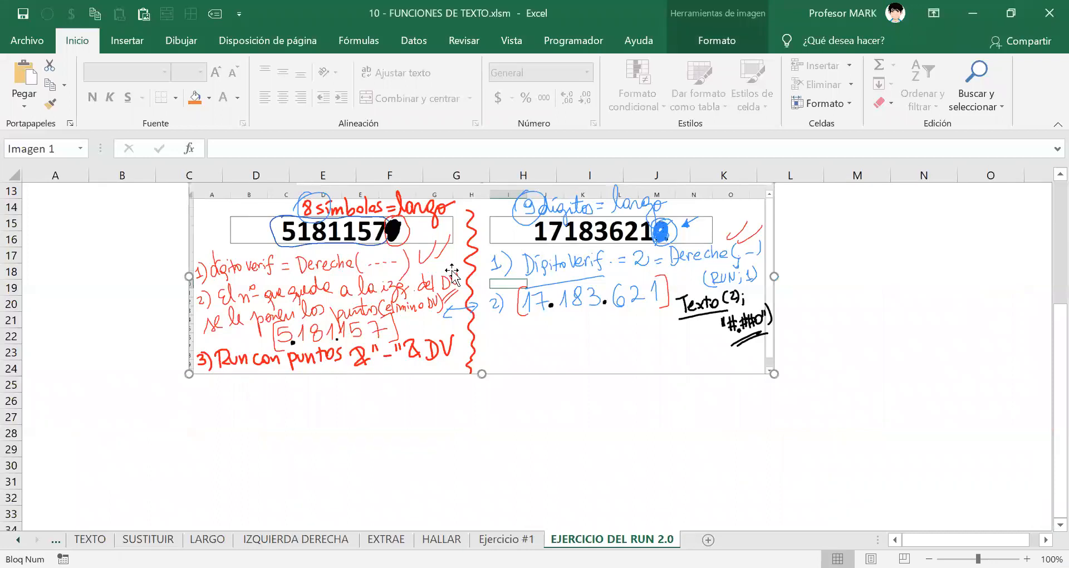
key(Delete)
Delete rows 2 to 7, which contain the two RUN boxes.
scroll(448, 277, up, 4)
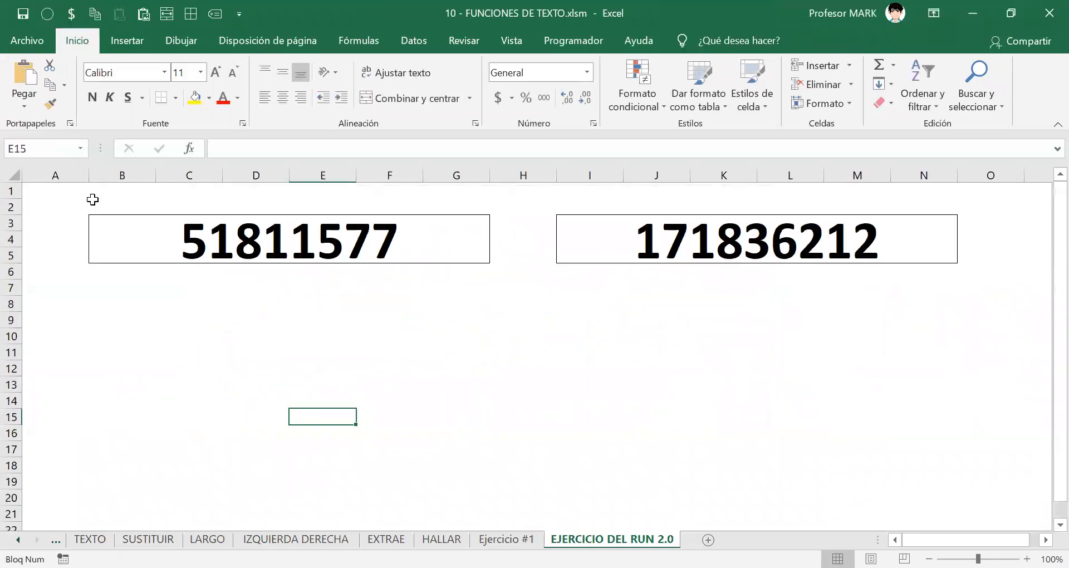
drag(15, 208, 15, 287)
right_click(17, 245)
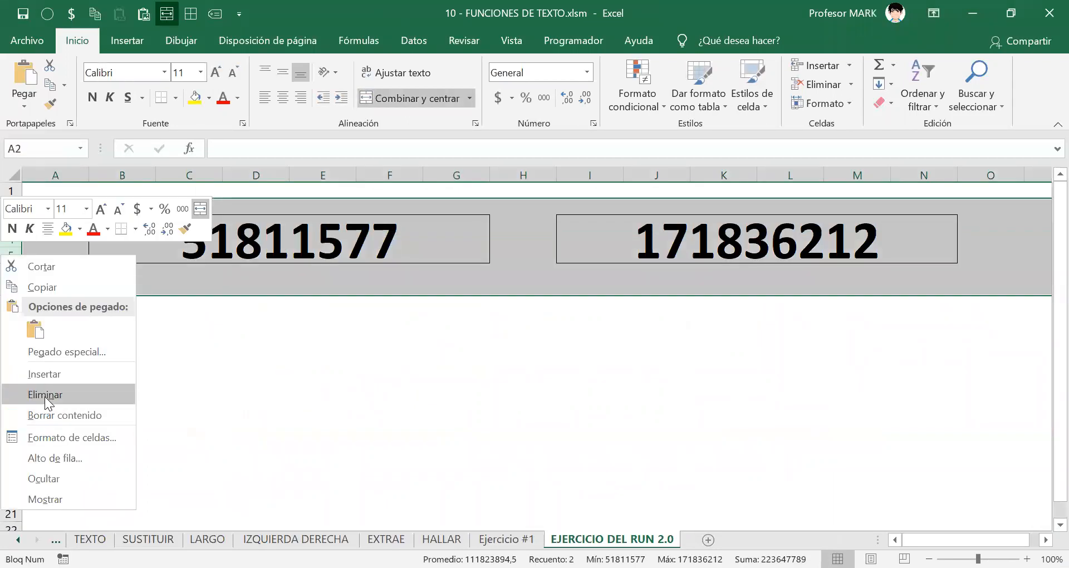
click(45, 396)
Paste the new annotated screenshot at cell C2 and resize and position it across about columns B to O in rows 1 to 20.
click(219, 206)
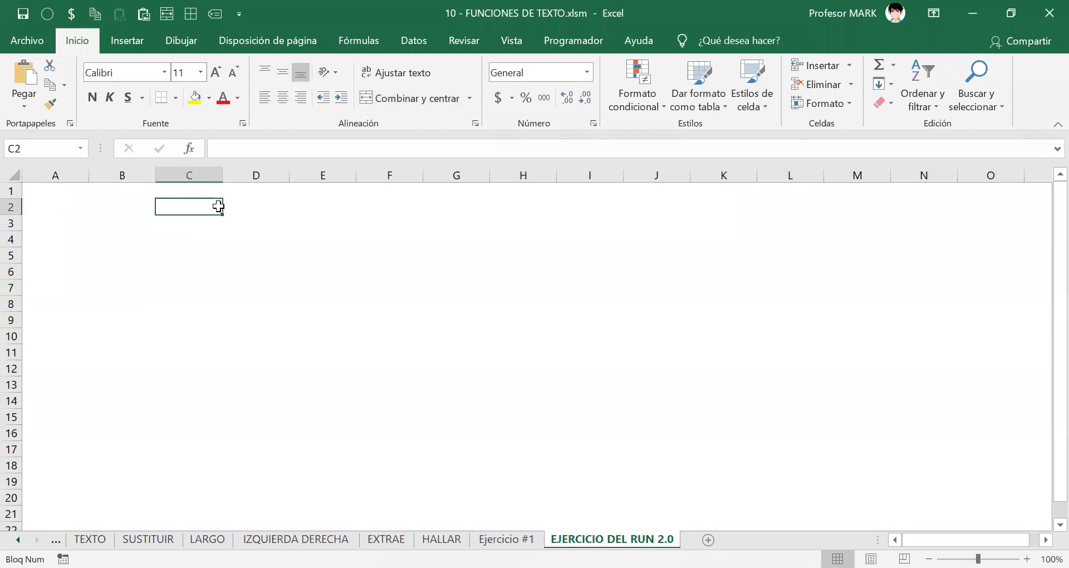
key(ctrl+v)
drag(154, 198, 636, 372)
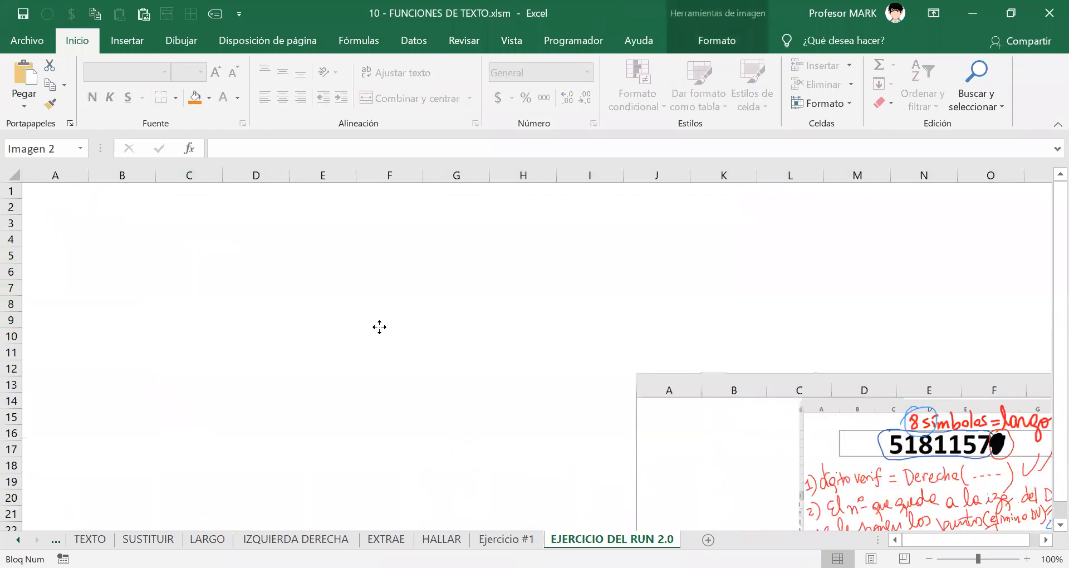
key(ctrl+z)
drag(181, 240, 406, 338)
drag(614, 361, 368, 261)
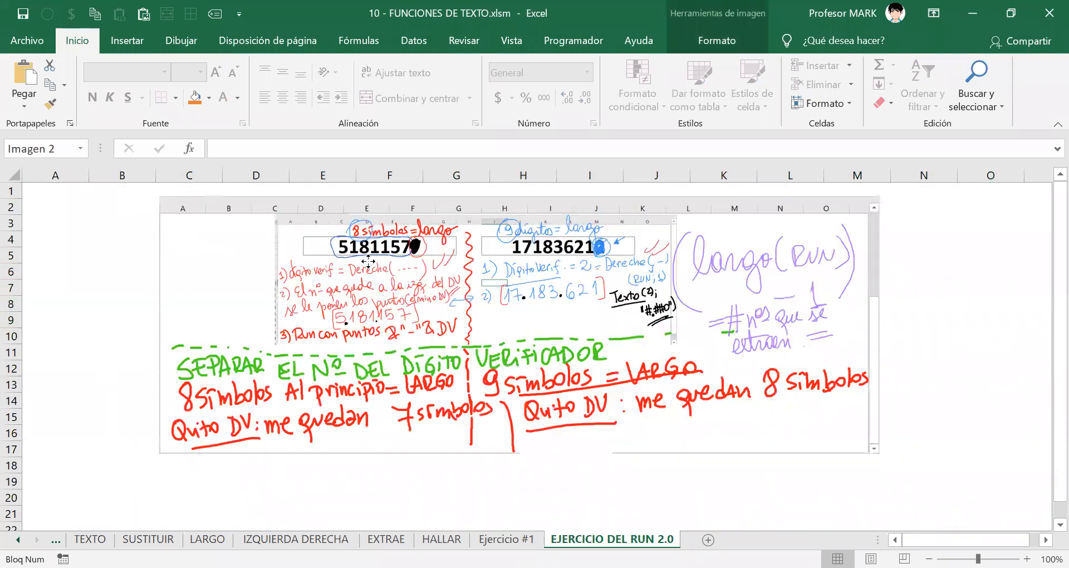
drag(876, 454, 977, 512)
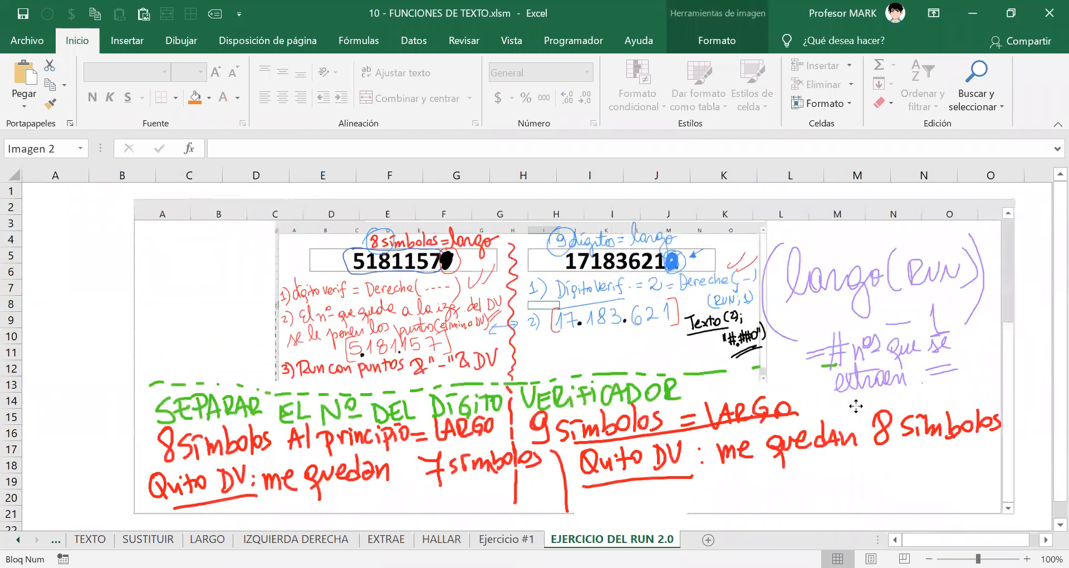
drag(855, 406, 832, 397)
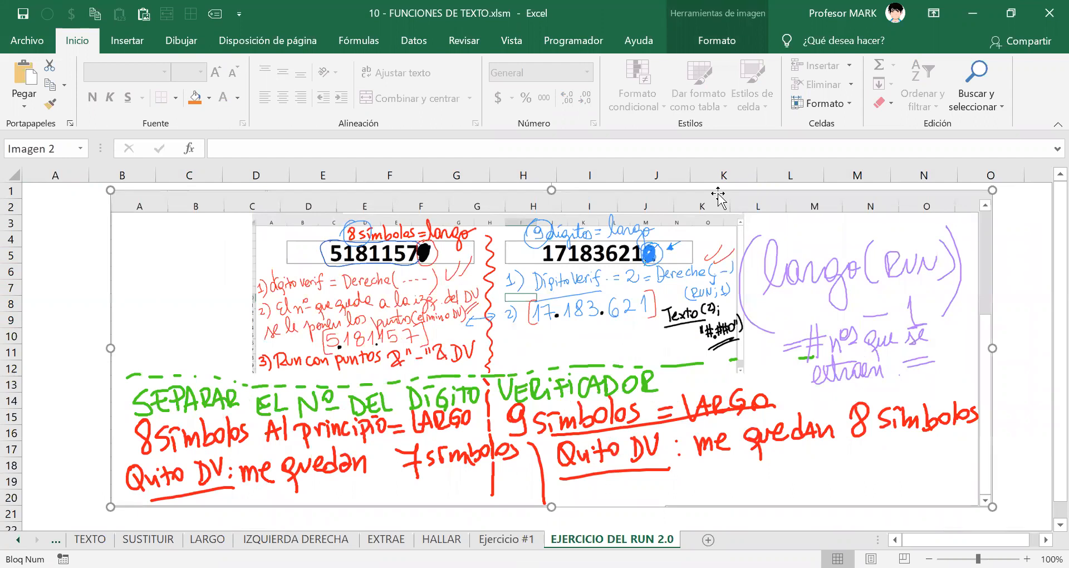
Open the sheet Ejercicio #1 and shrink the RUN 2.0 instruction box covering the table.
key(alt+Tab)
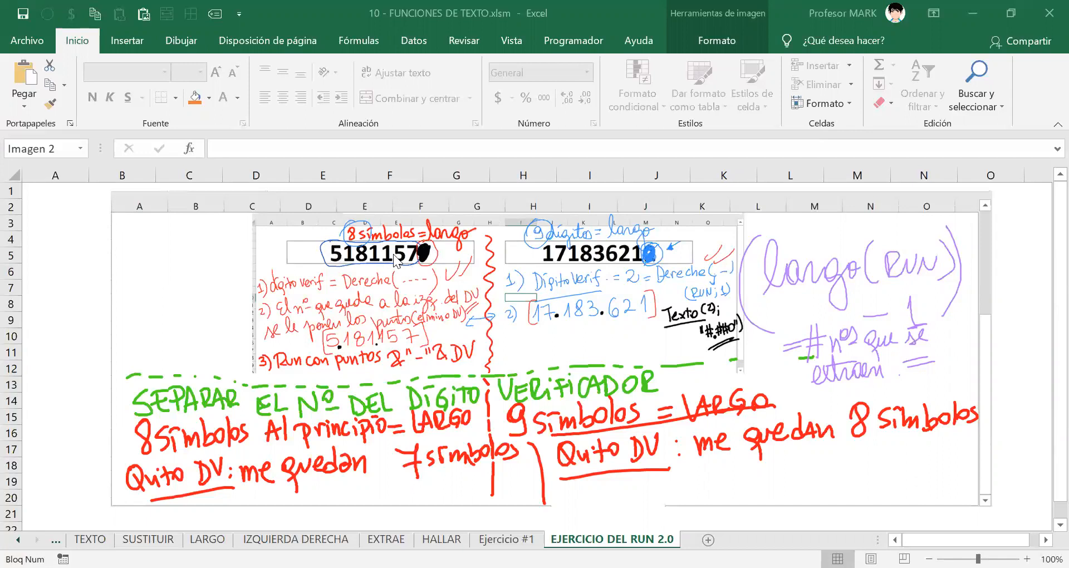
click(423, 475)
click(506, 539)
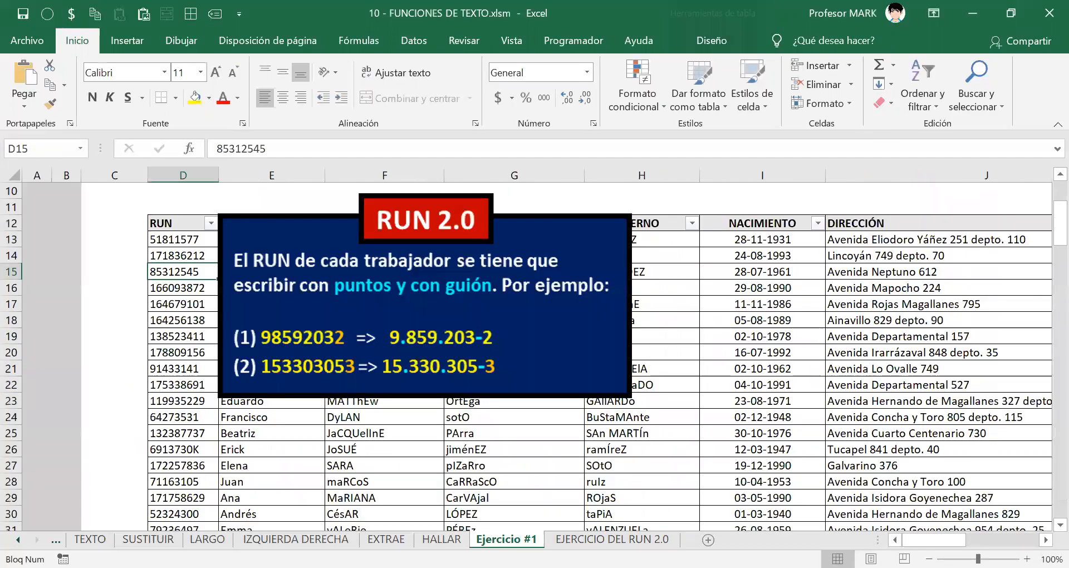
click(579, 329)
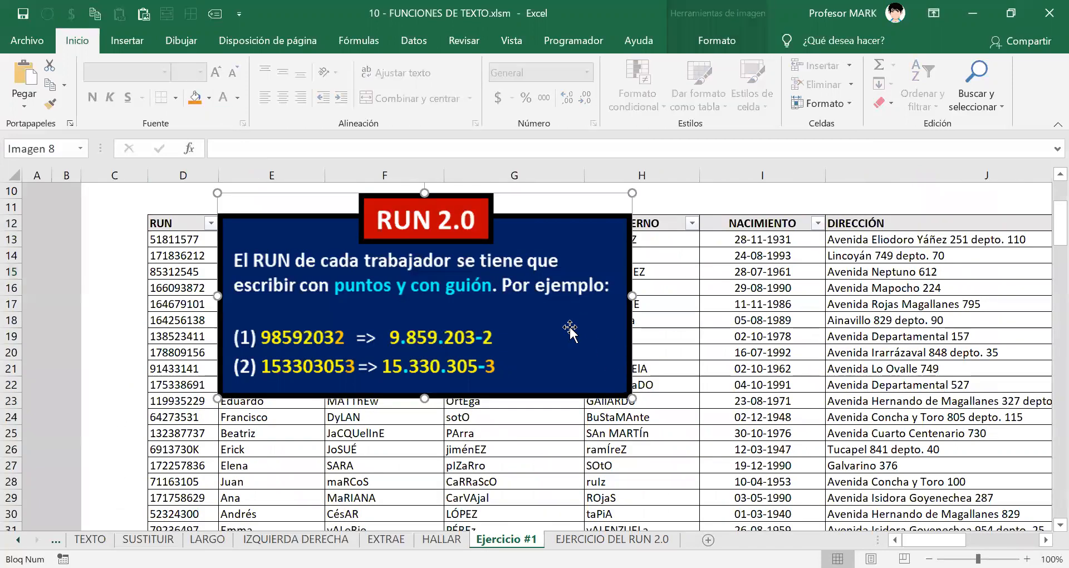
drag(632, 399, 470, 290)
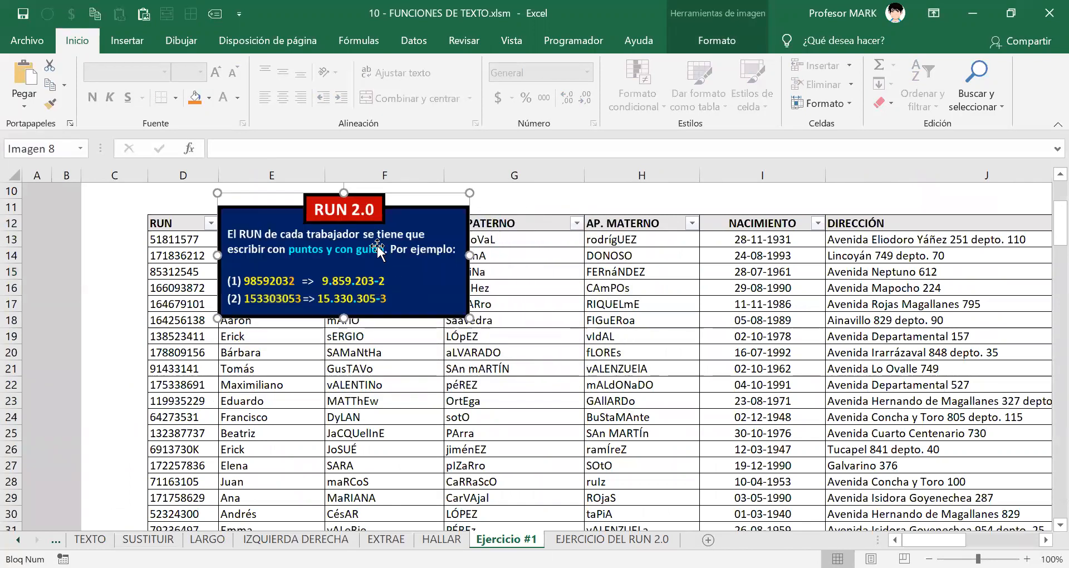
Move the RUN 2.0 box off the table to below the DIRECCIÓN box and shift the neighbouring instruction boxes aside.
key(Delete)
scroll(535, 356, right, 5)
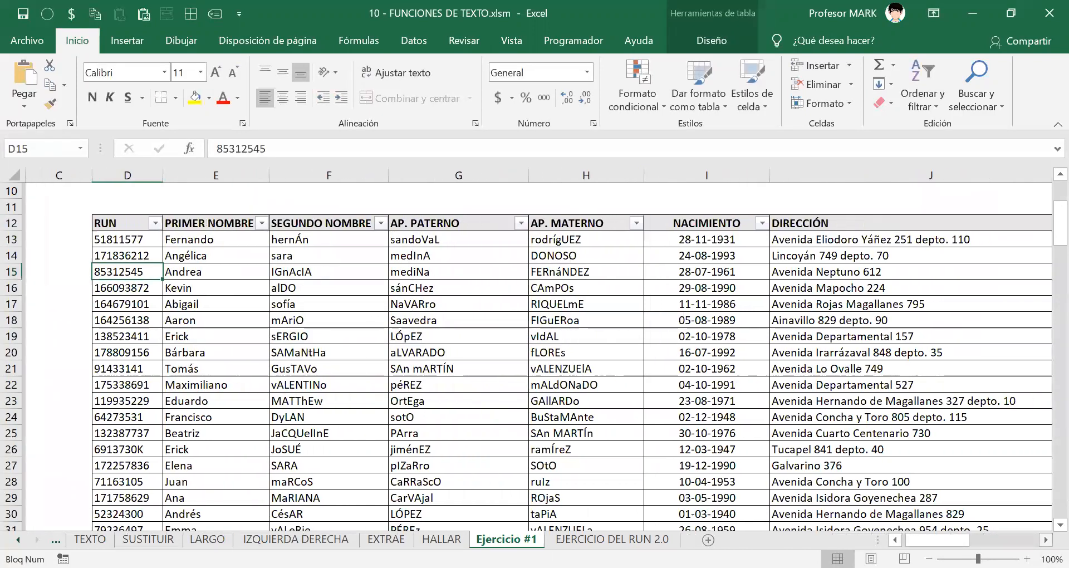
scroll(534, 356, right, 1)
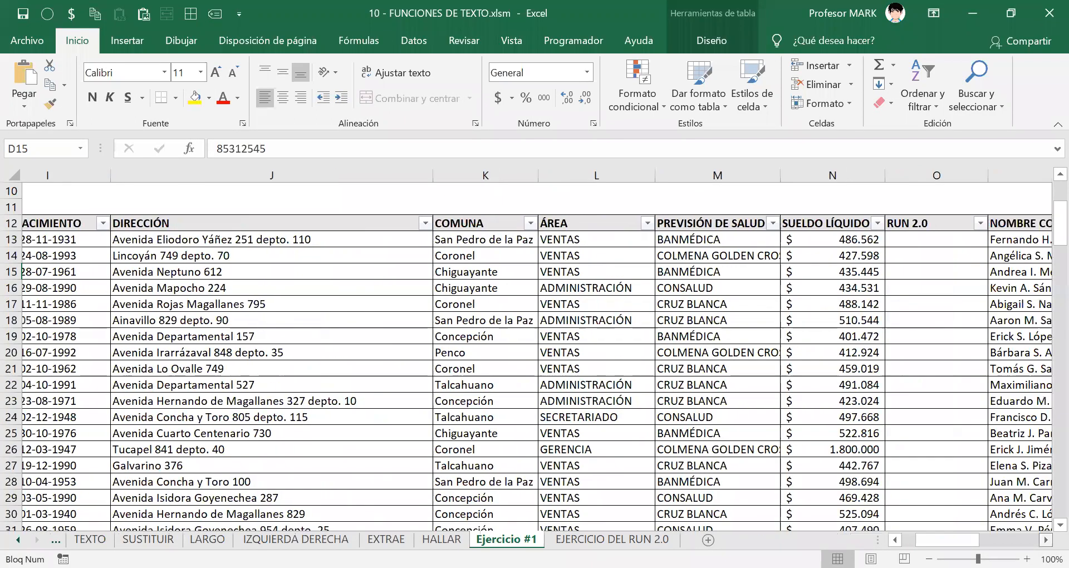
scroll(671, 468, right, 6)
click(672, 467)
key(ctrl+v)
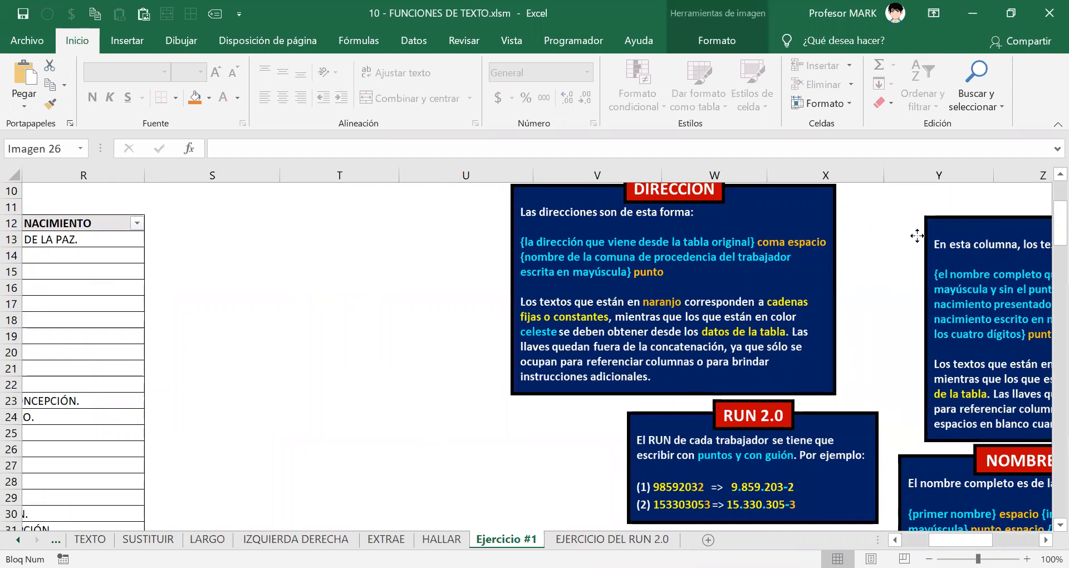
scroll(1002, 353, down, 3)
drag(964, 440, 999, 473)
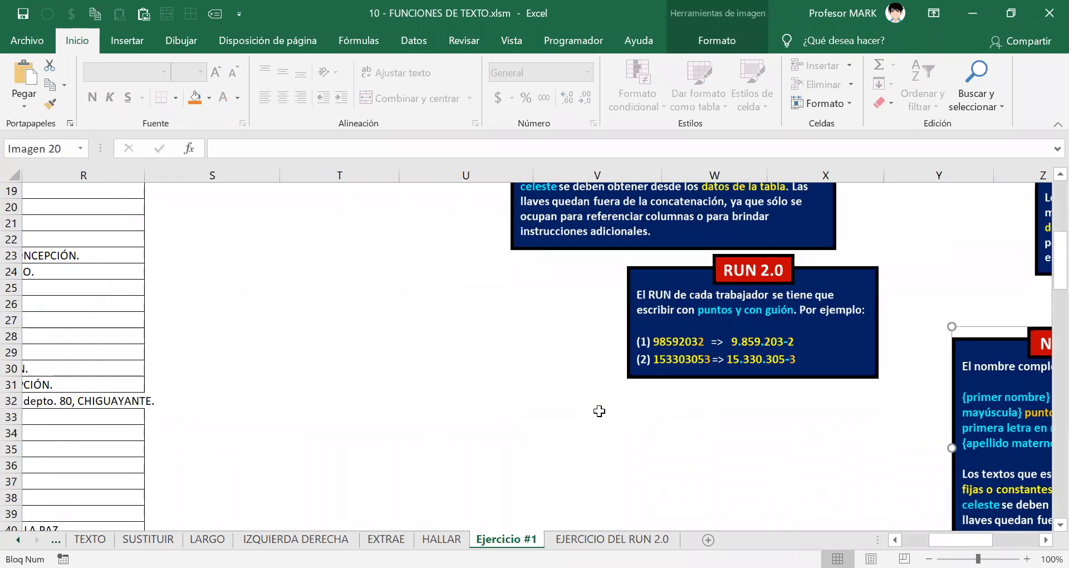
Move the four instruction boxes (NOMBRE COMPLETO, NACIMIENTO, RUN 2.0, DIRECCIÓN) farther away from the table to free the adjoining columns.
ctrl+scroll(599, 410, down, 5)
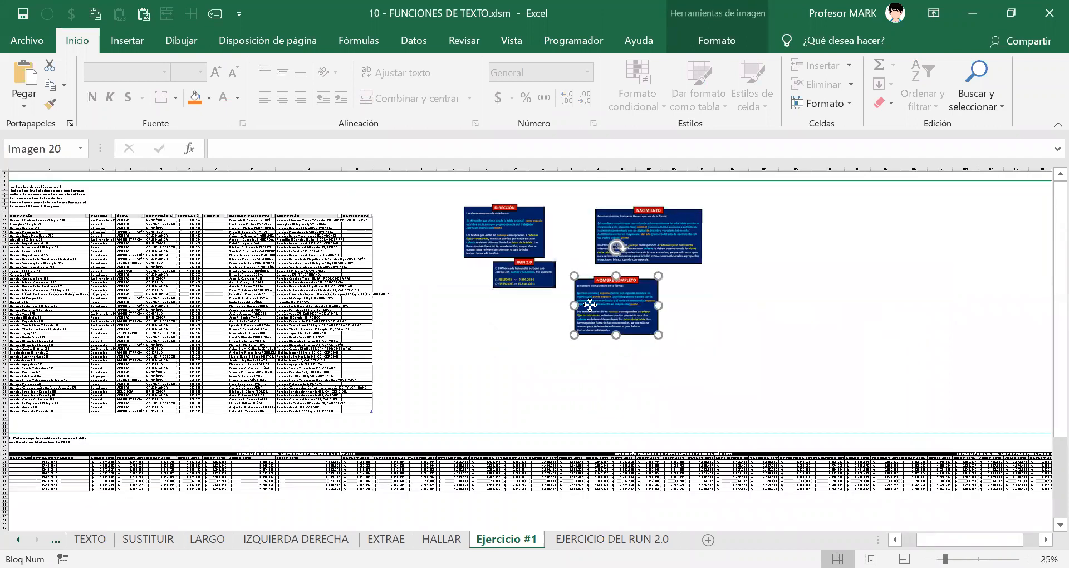
drag(590, 304, 954, 372)
drag(622, 234, 972, 226)
drag(502, 268, 840, 388)
drag(519, 223, 867, 223)
drag(396, 216, 726, 392)
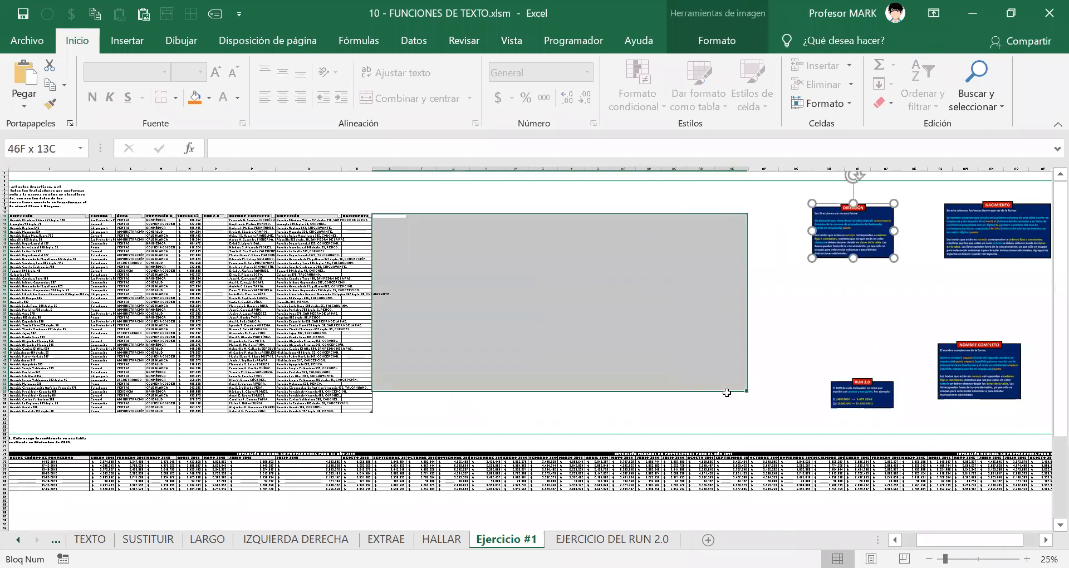
click(647, 279)
Select the table's last header, NACIMIENTO, in cell R12.
scroll(692, 313, up, 3)
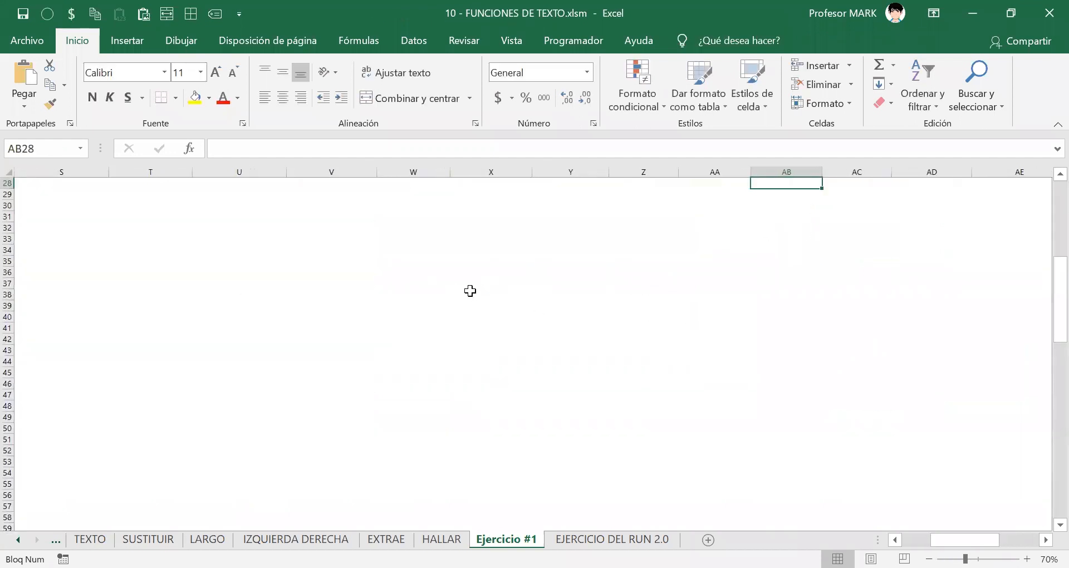
mouse_move(964, 539)
mouse_down()
mouse_move(940, 539)
mouse_move(951, 539)
mouse_up()
scroll(822, 301, up, 1)
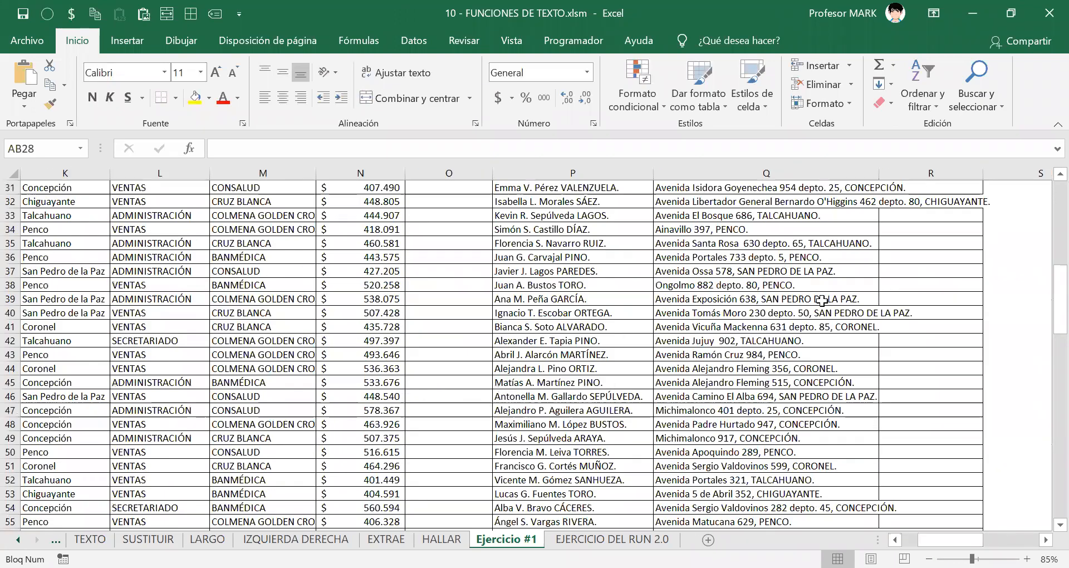
scroll(822, 301, up, 1)
scroll(790, 228, up, 11)
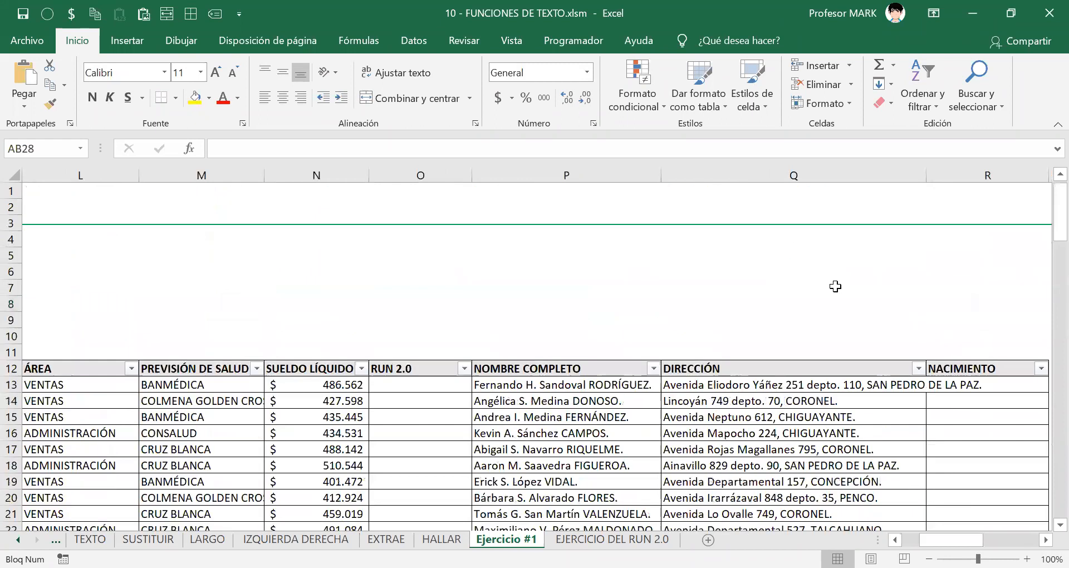
click(957, 372)
drag(952, 539, 954, 540)
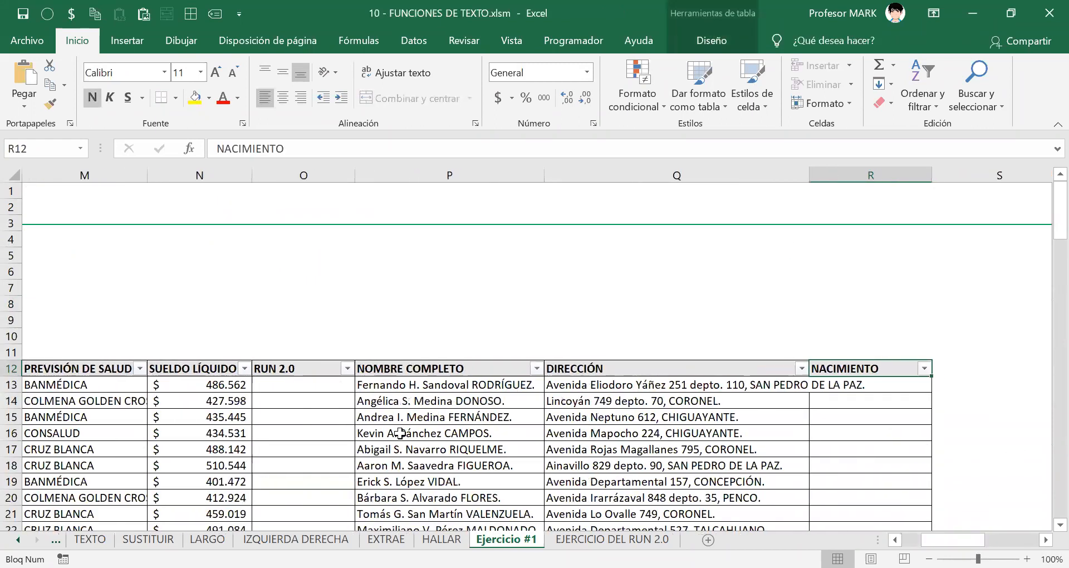
click(280, 384)
text(=wi3)
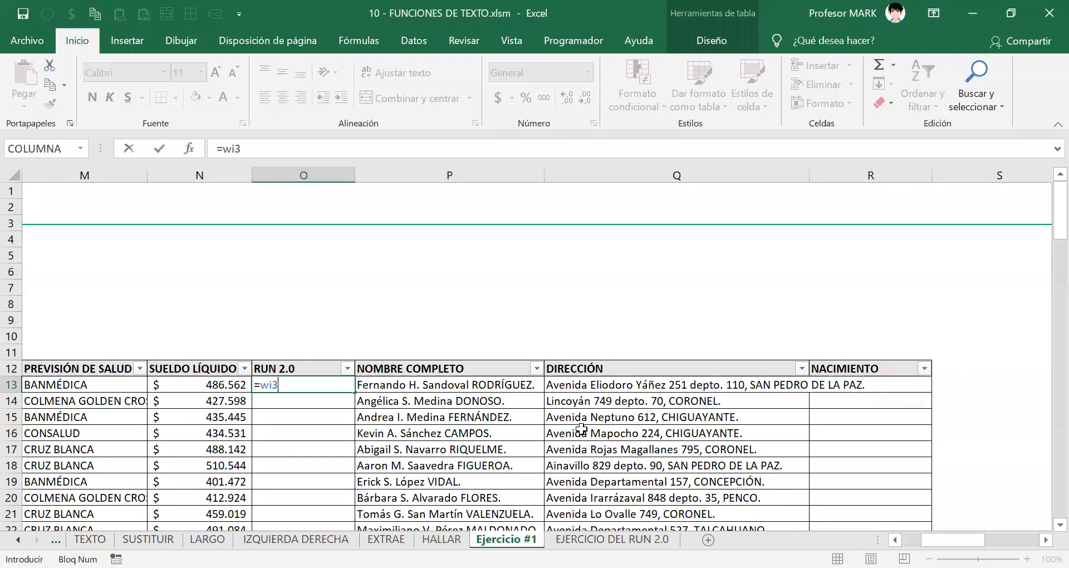
text(578taufgauetyrewurgq3uy15t327t5424)
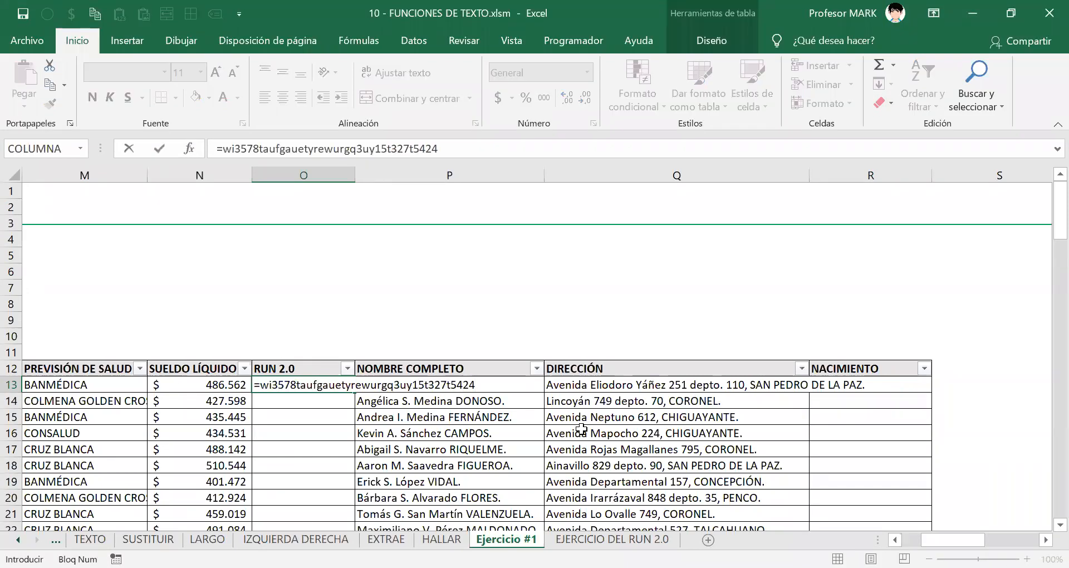
key(Escape)
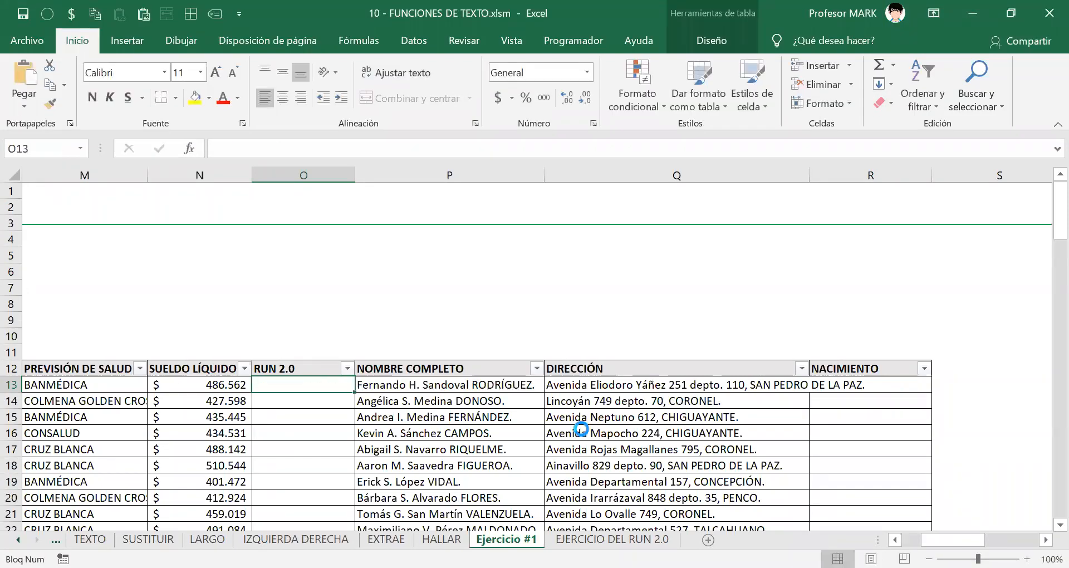
Review the notes on EJERCICIO DEL RUN 2.0 and add a table column headed DÍGITO VERIFICADOR DEL RUN in cell S12 of Ejercicio #1.
scroll(203, 379, down, 2)
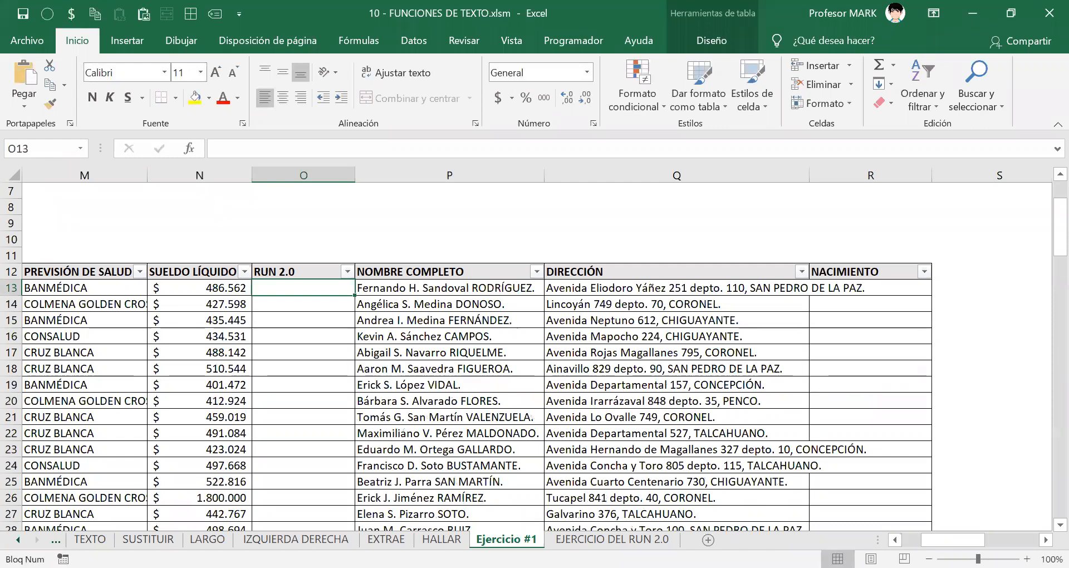
click(613, 539)
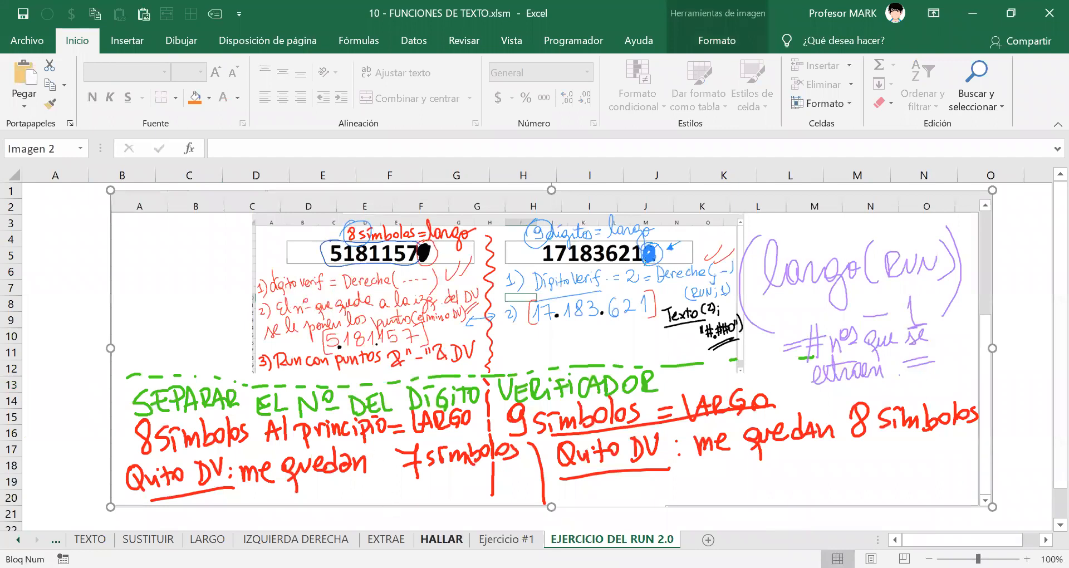
click(506, 539)
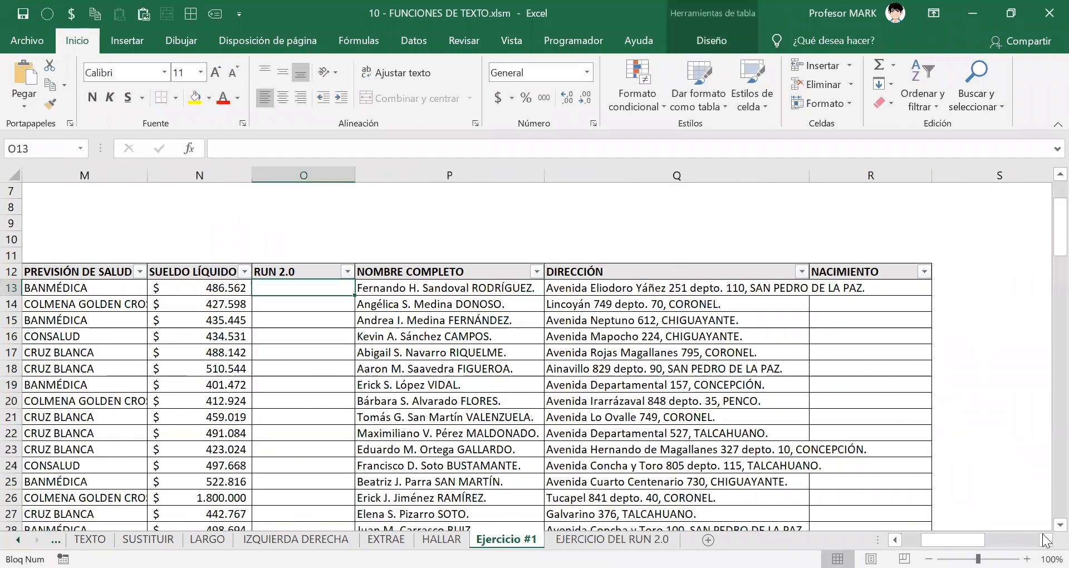
click(1046, 540)
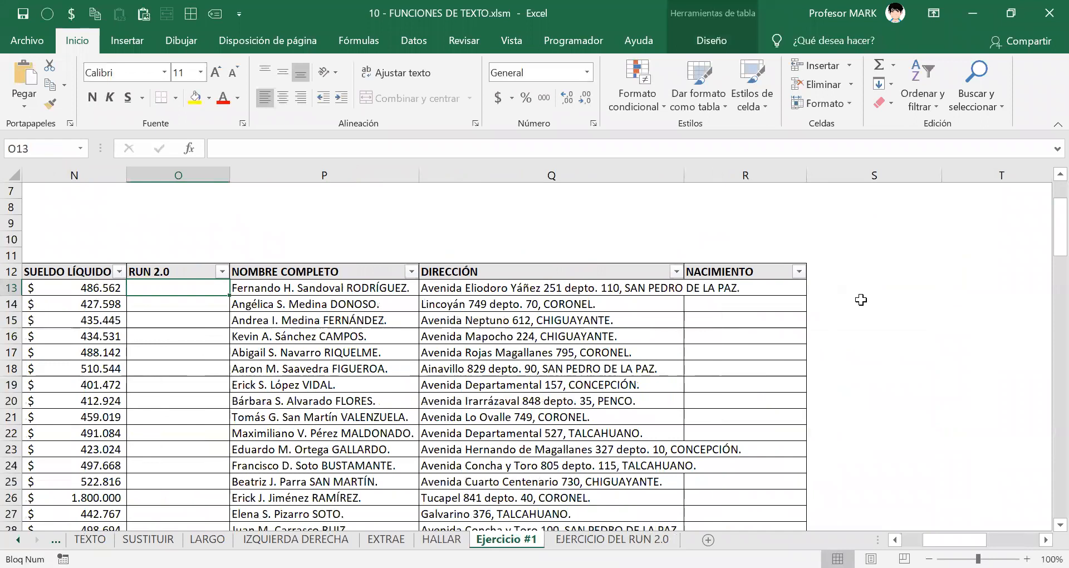
click(855, 272)
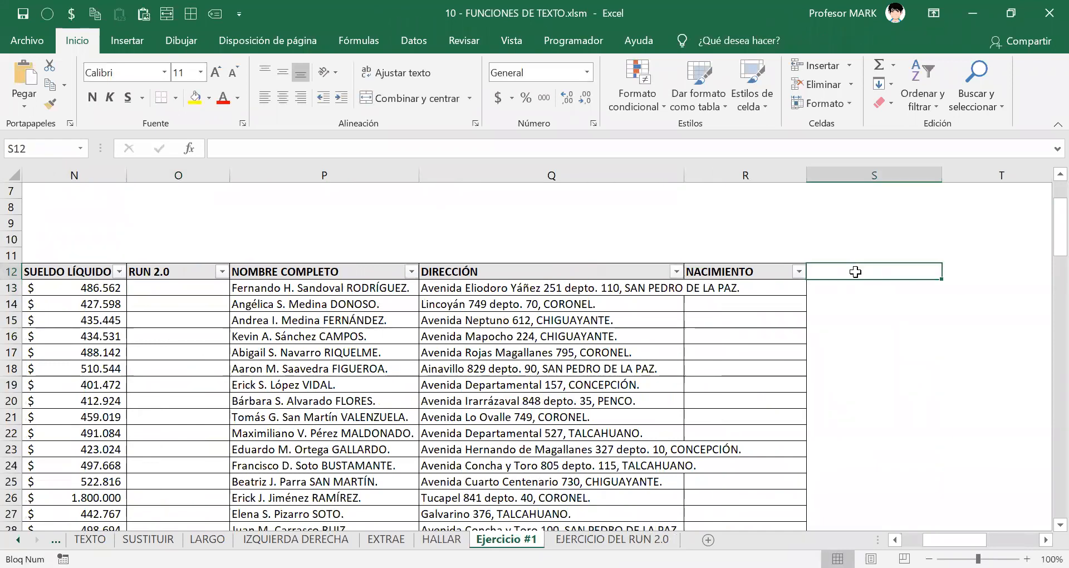
key(Caps_Lock)
text(DÍG)
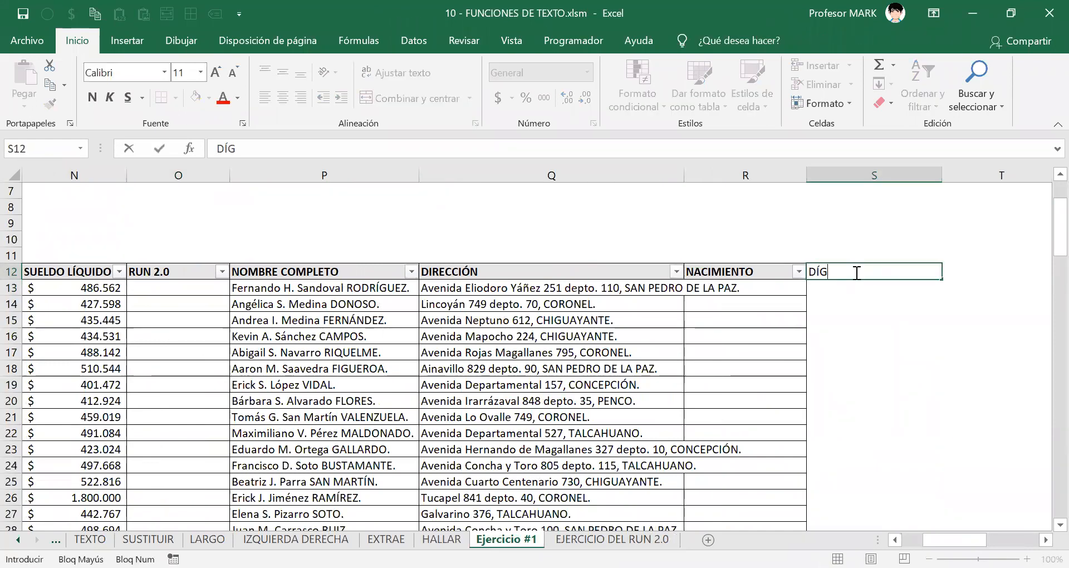
text(ITO VERIFIC)
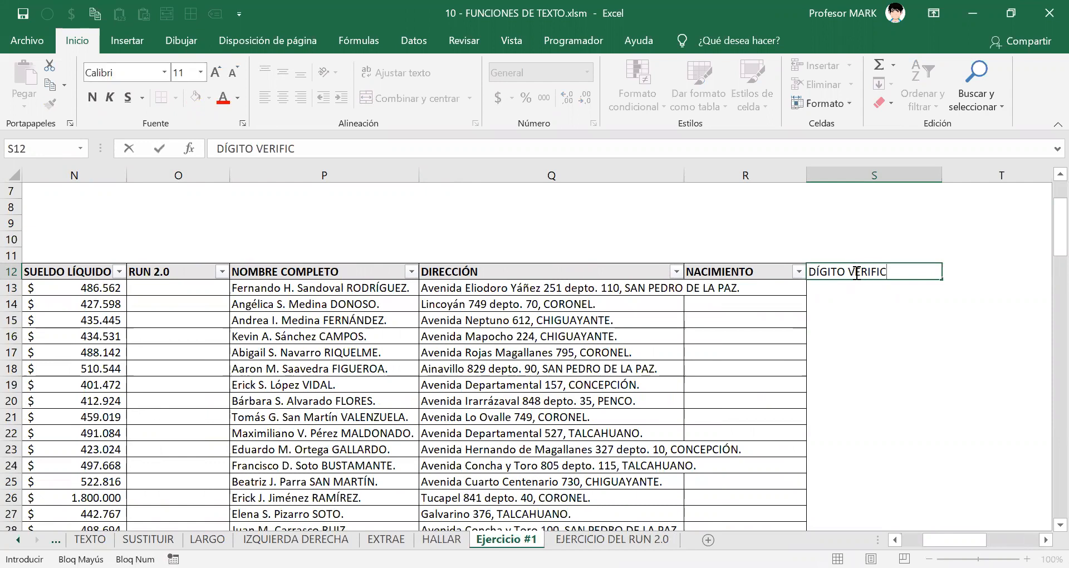
text(ADOR DEL RUN)
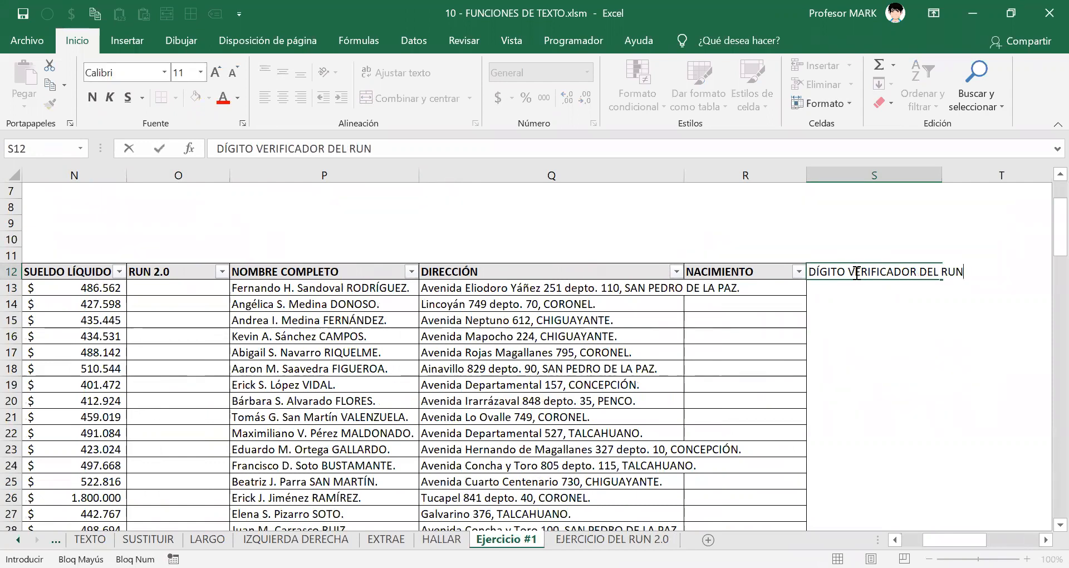
key(Return)
Autofit column S to the width of the DÍGITO VERIFICADOR DEL RUN header.
click(855, 271)
key(alt+h)
key(o)
key(i)
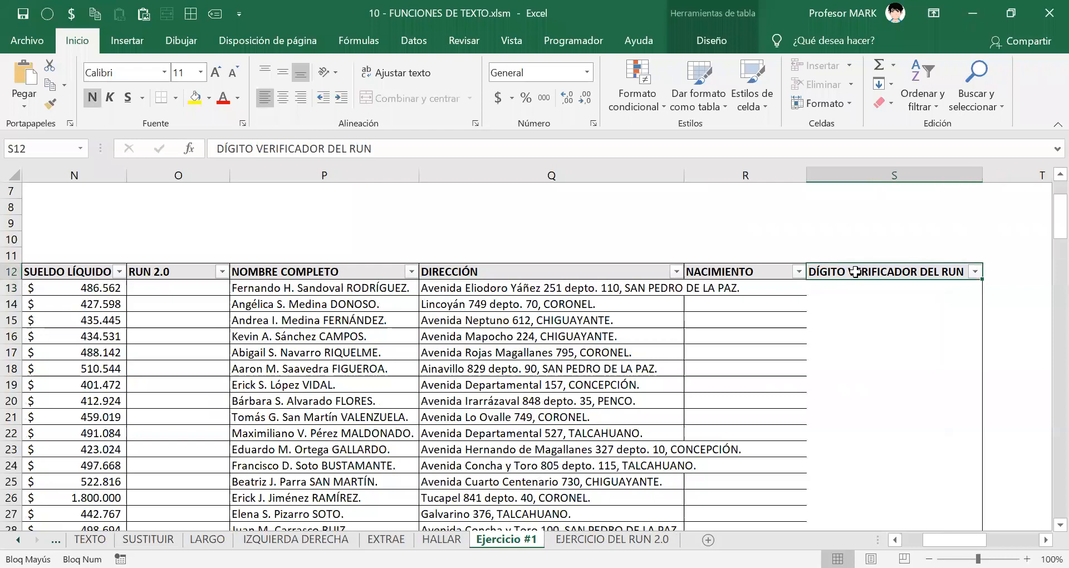
key(Return)
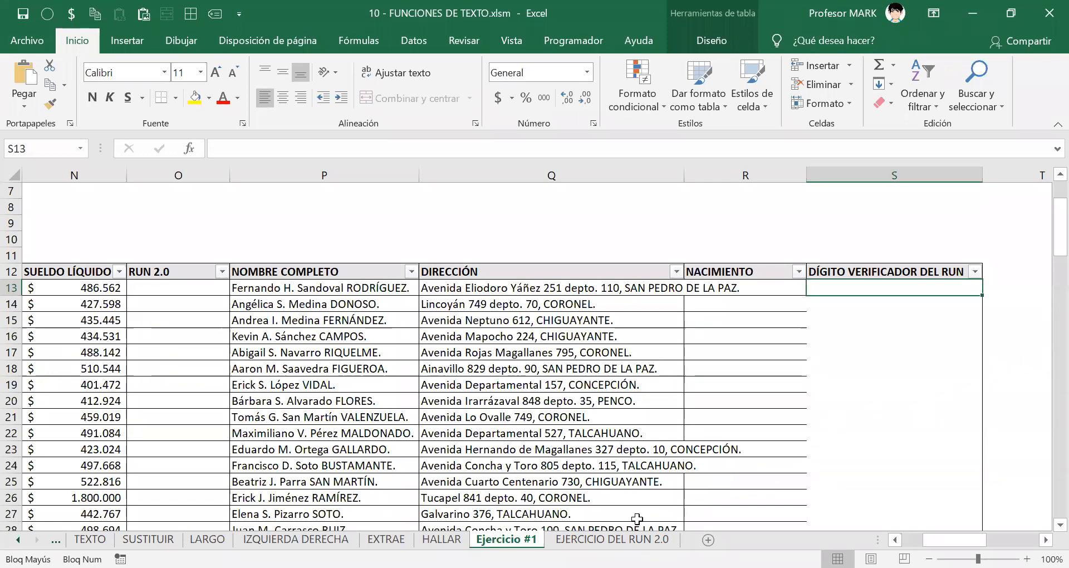
click(613, 539)
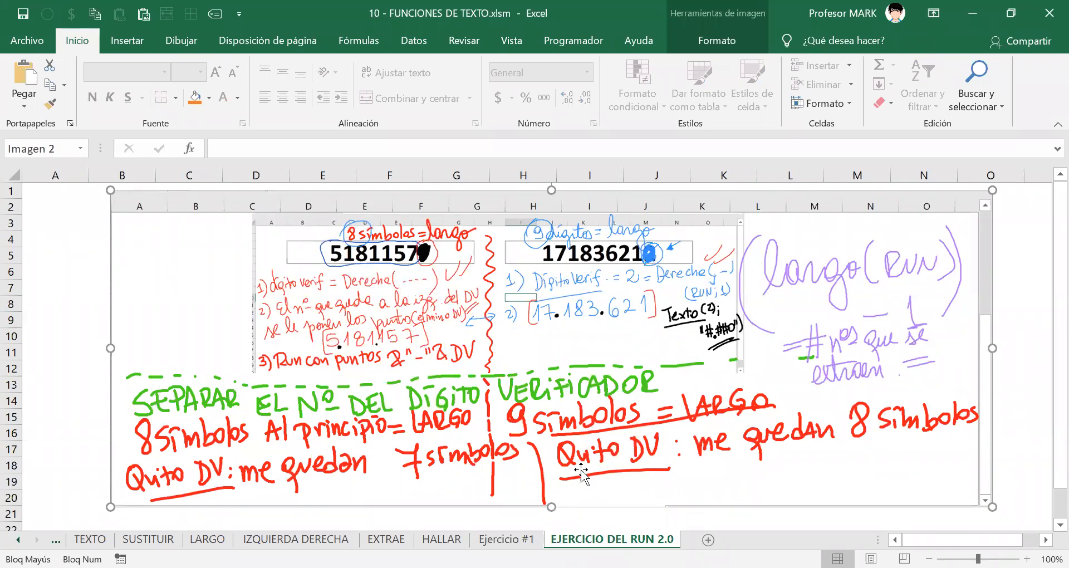
click(507, 539)
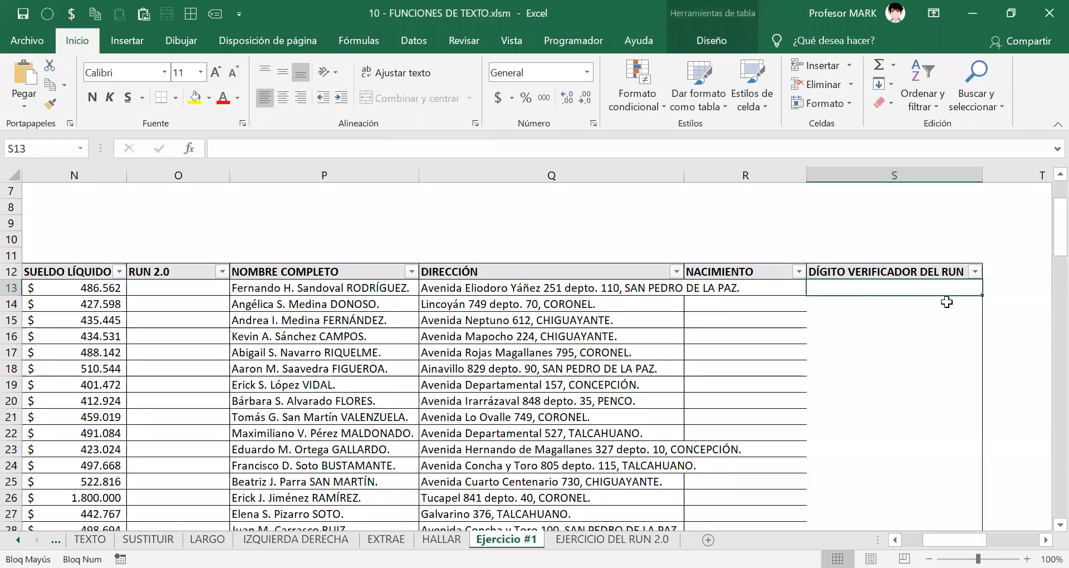
text(=)
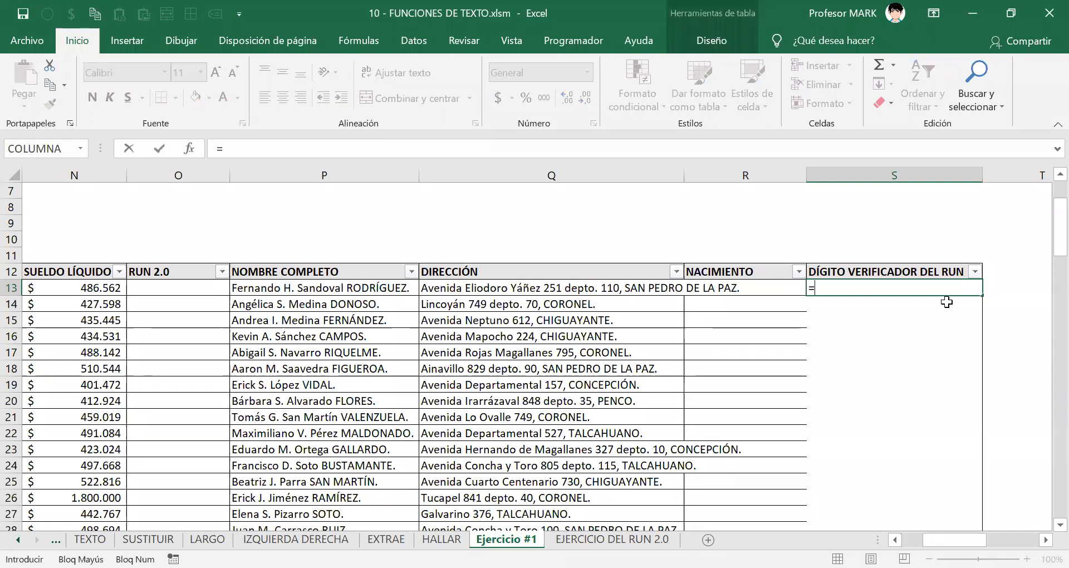
text(DERECHA()
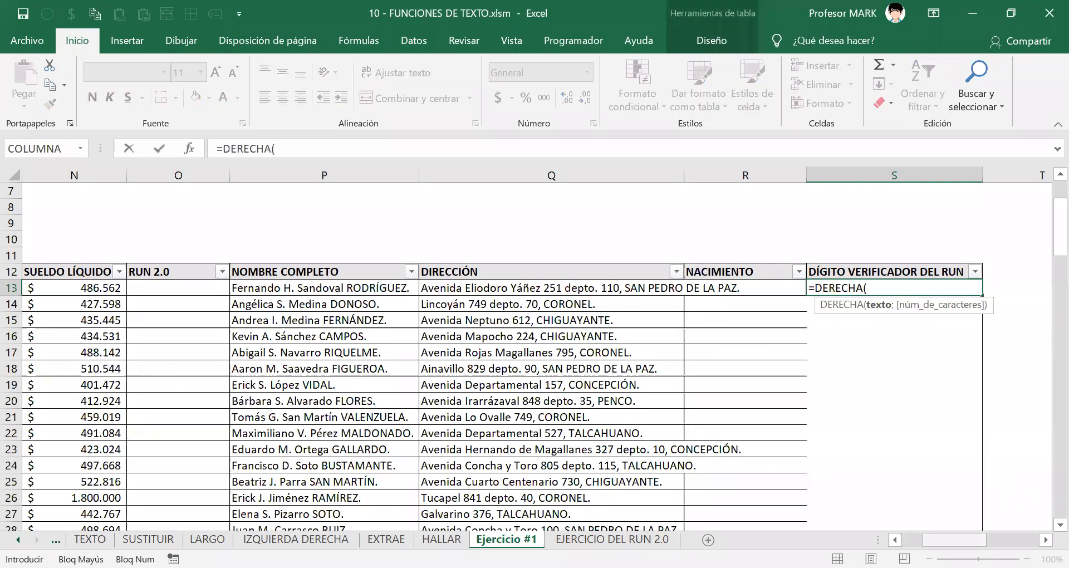
scroll(534, 356, left, 5)
click(181, 287)
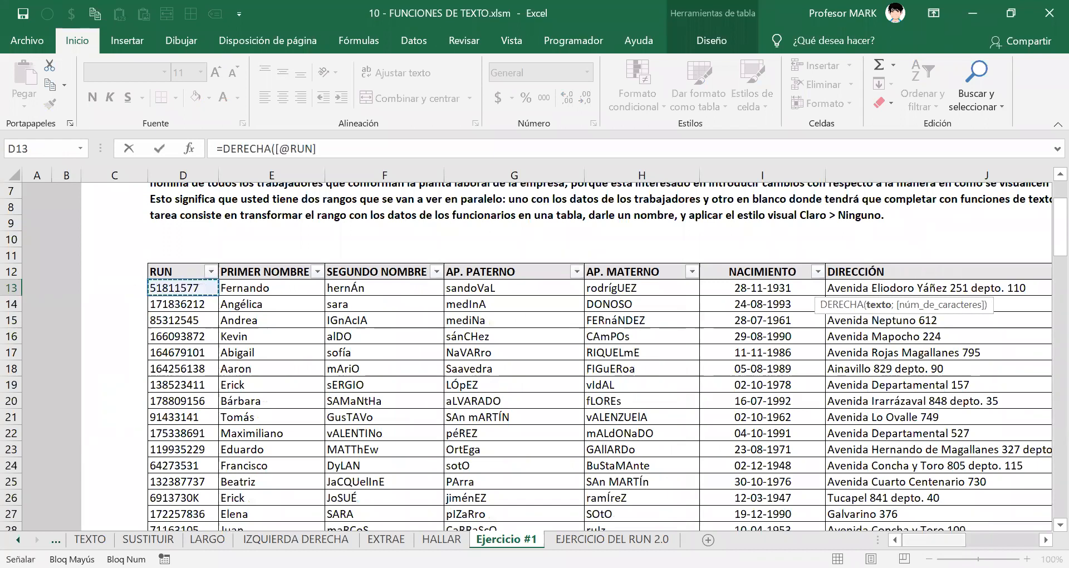
drag(935, 540, 961, 539)
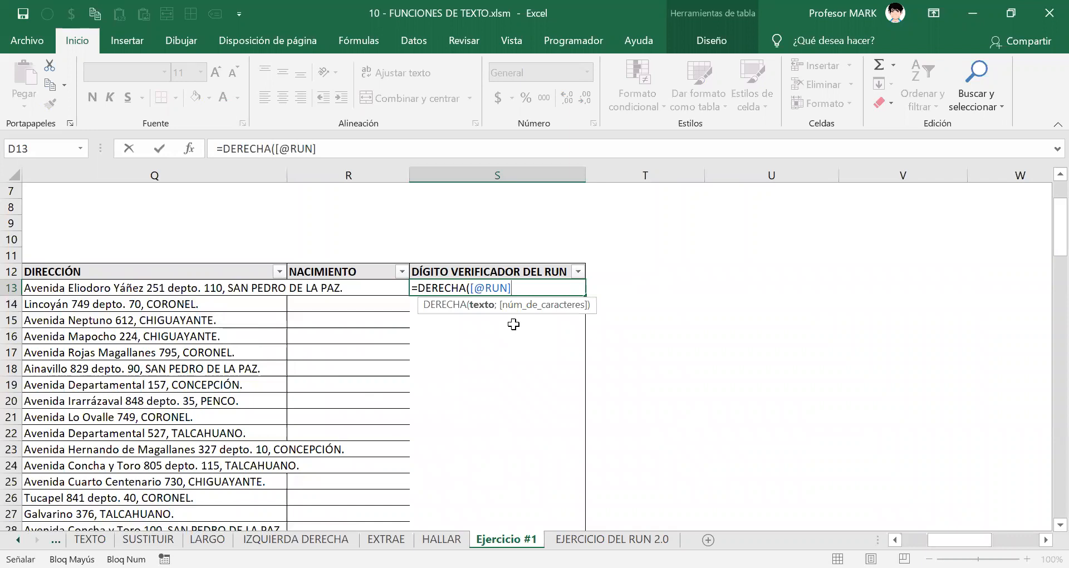
text())
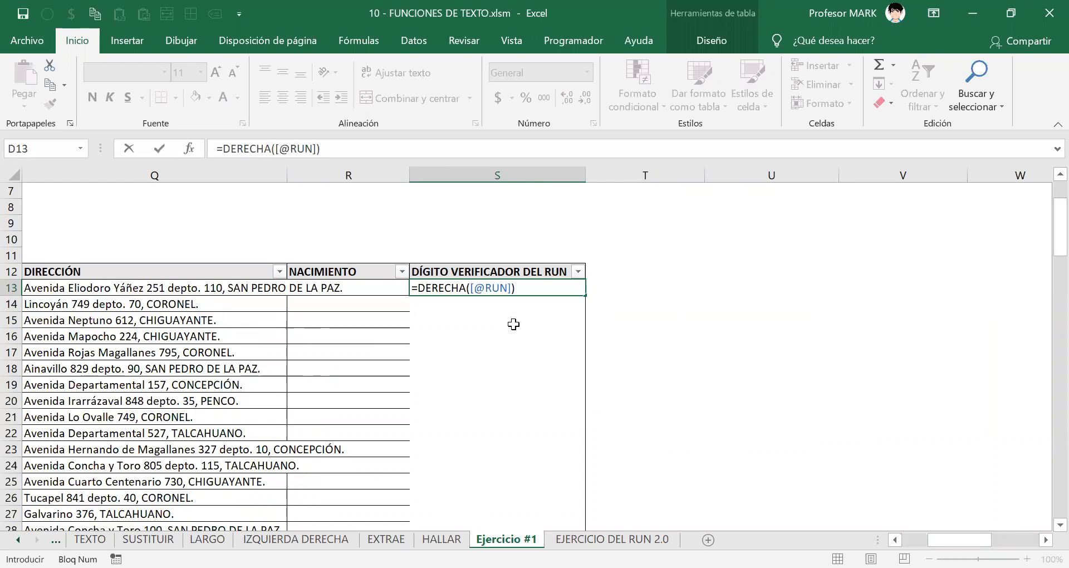
key(BackSpace)
text(;1)
key(BackSpace)
text())
key(Return)
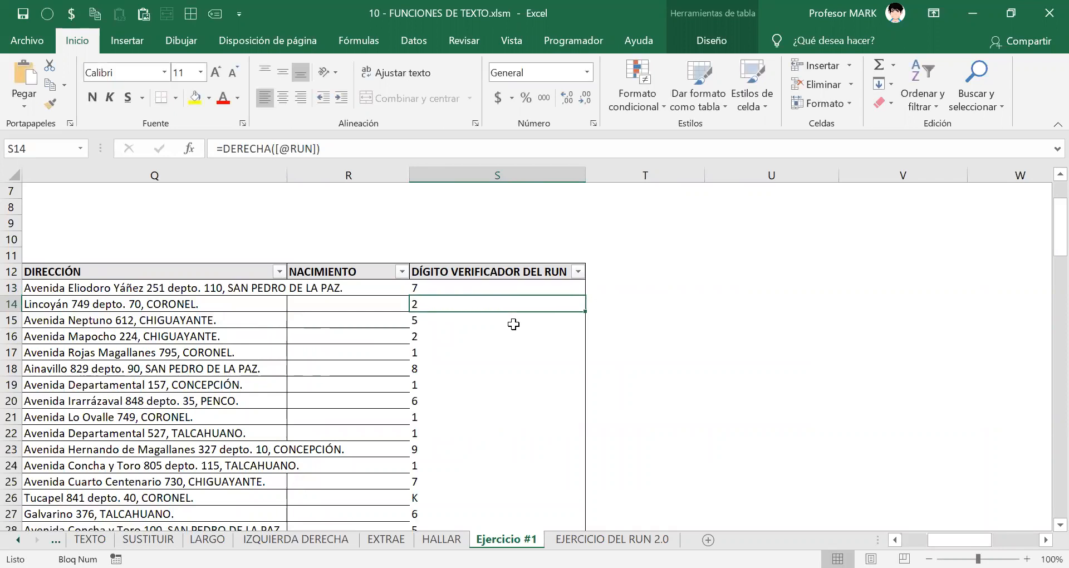
Apply all borders to the NACIMIENTO and DÍGITO VERIFICADOR DEL RUN columns, from the headers in row 12 to row 62.
key(Up)
key(Up)
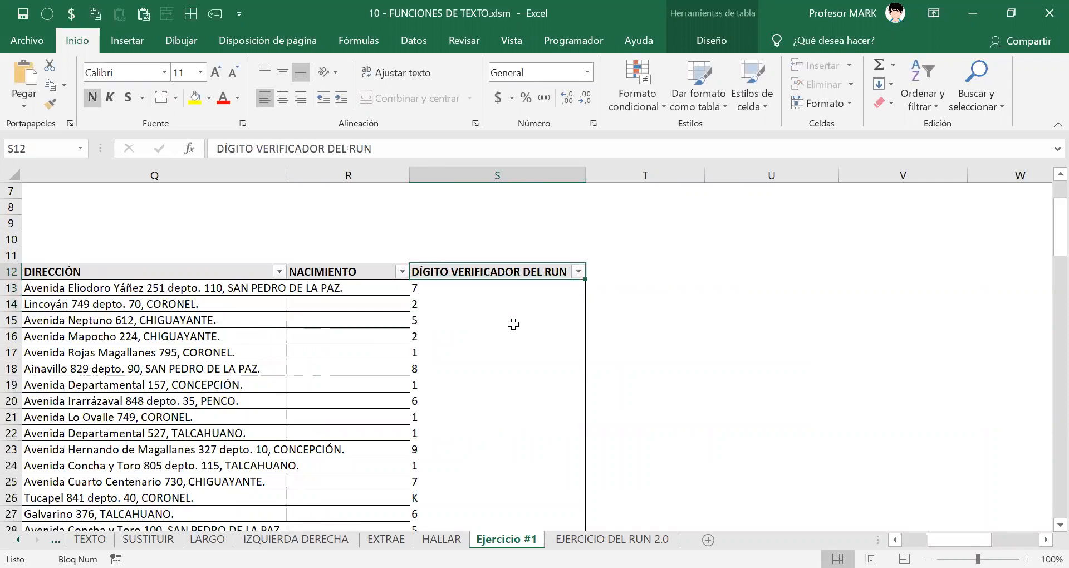
key(Left)
key(ctrl+shift+Right)
key(ctrl+shift+Down)
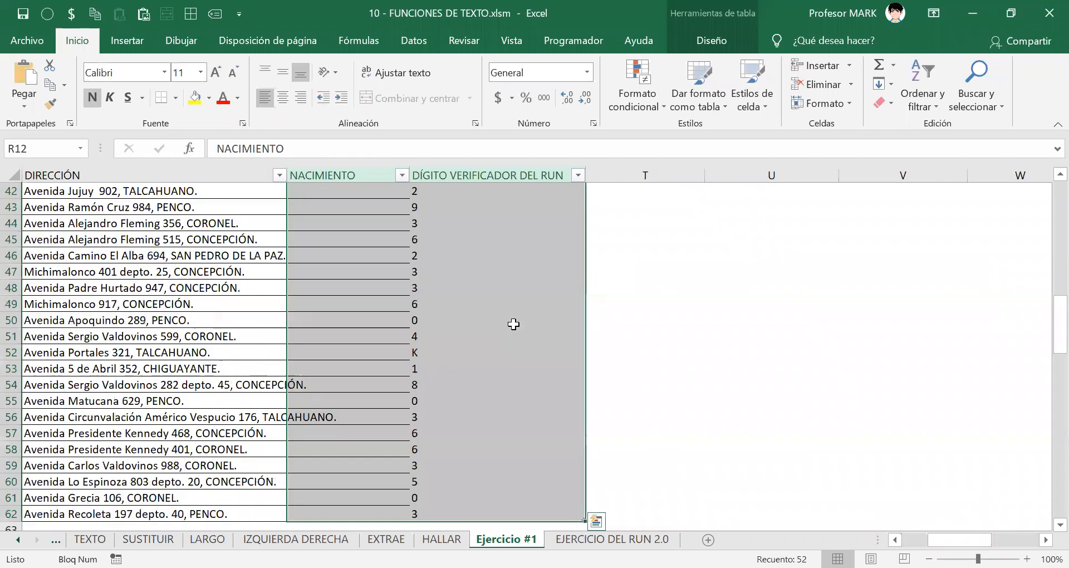
key(ctrl+BackSpace)
key(alt+8)
key(Right)
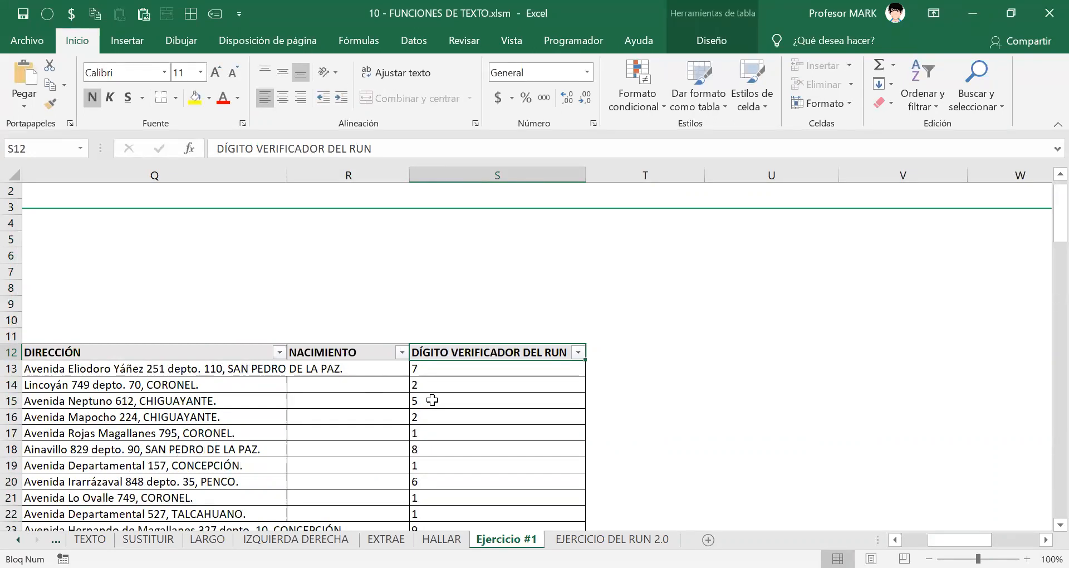
Compare the RUN values in column D with the DÍGITO VERIFICADOR DEL RUN column, checking rows 13 and 18.
scroll(480, 369, down, 3)
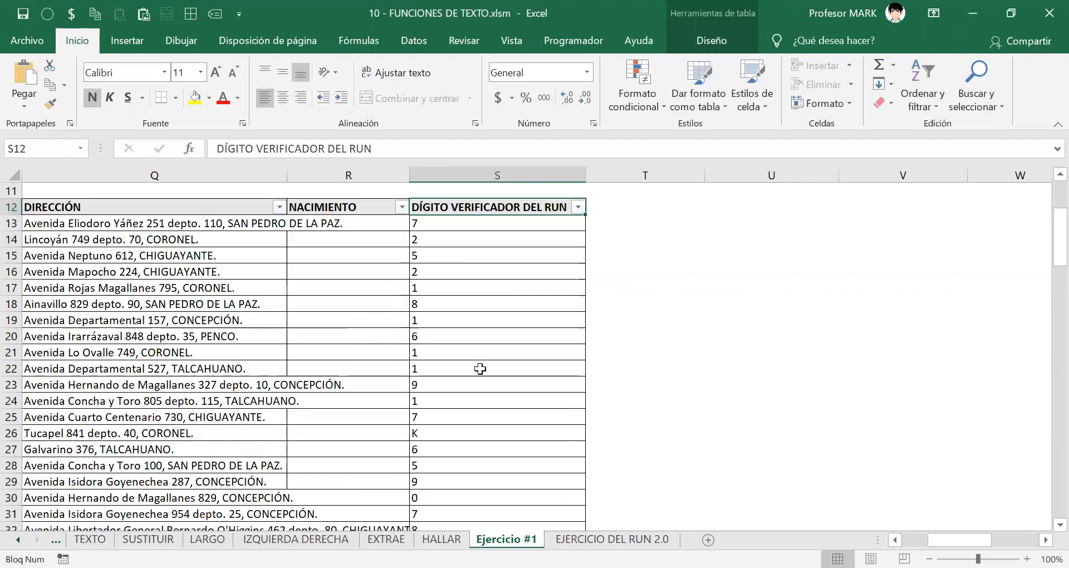
click(445, 224)
drag(967, 539, 935, 540)
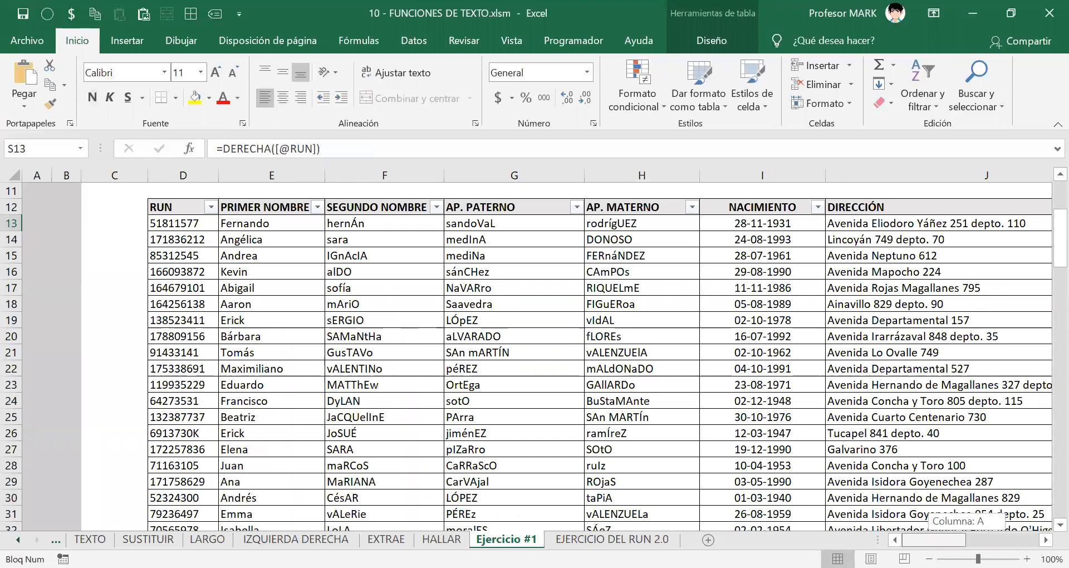
drag(178, 224, 184, 337)
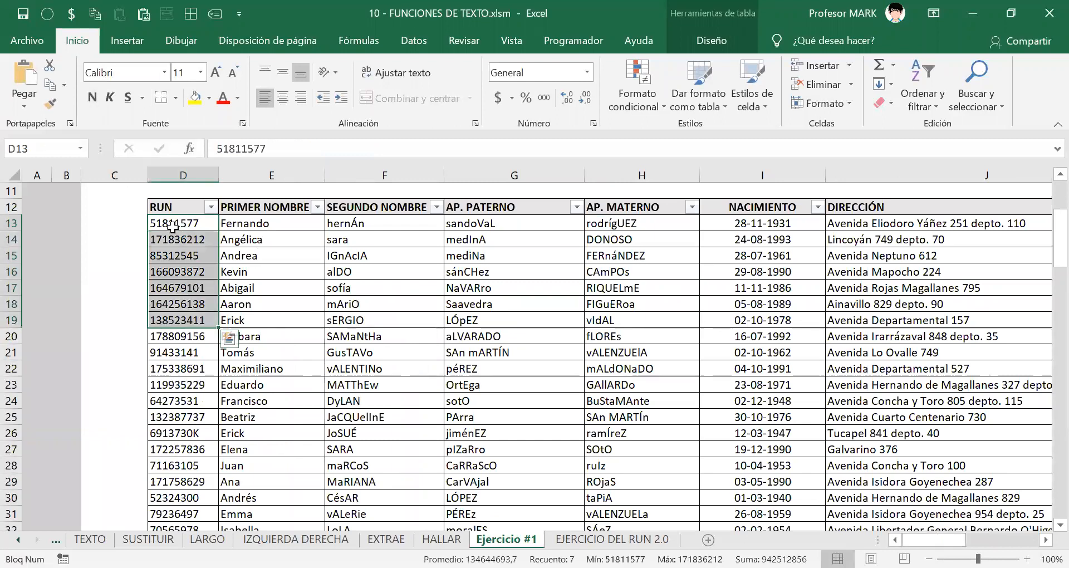
click(177, 222)
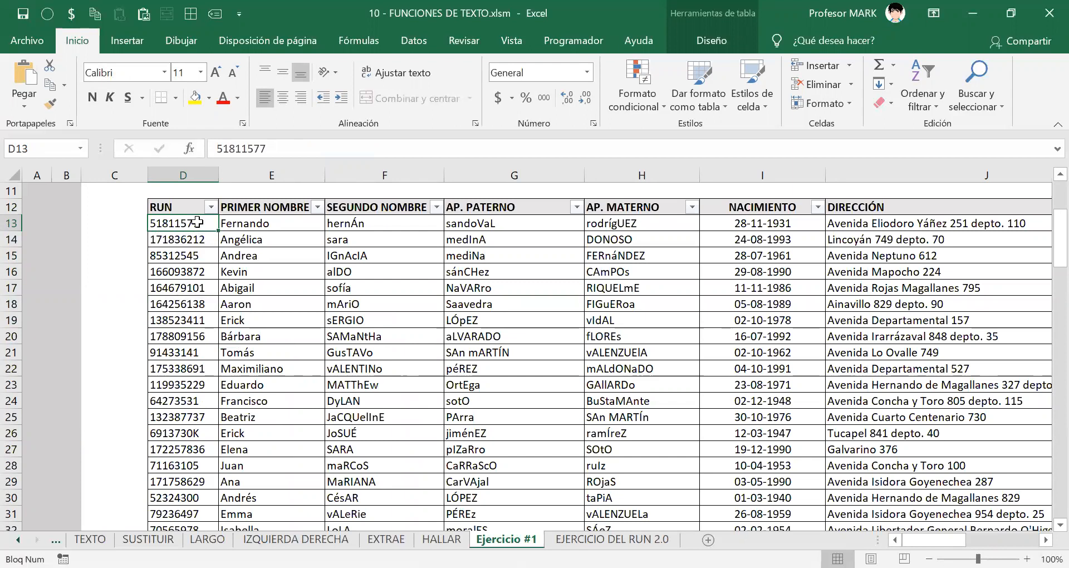
click(195, 305)
key(Right)
key(Right)
key(Right)
key(Right)
key(Right)
key(Right)
key(Right)
key(Right)
key(Right)
key(Right)
key(Right)
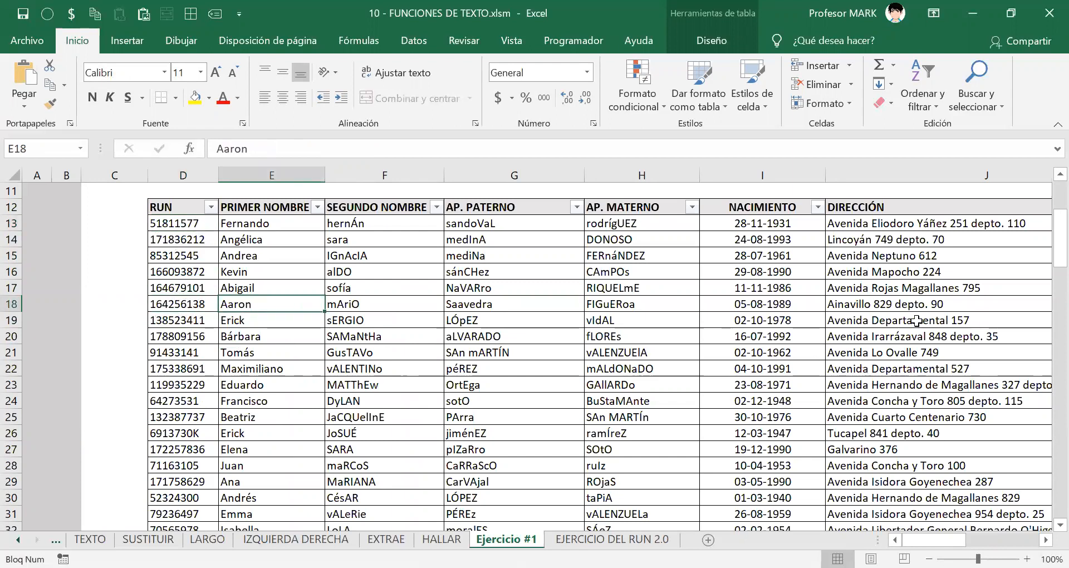
key(Right)
key(Right)
key(Right)
key(Right)
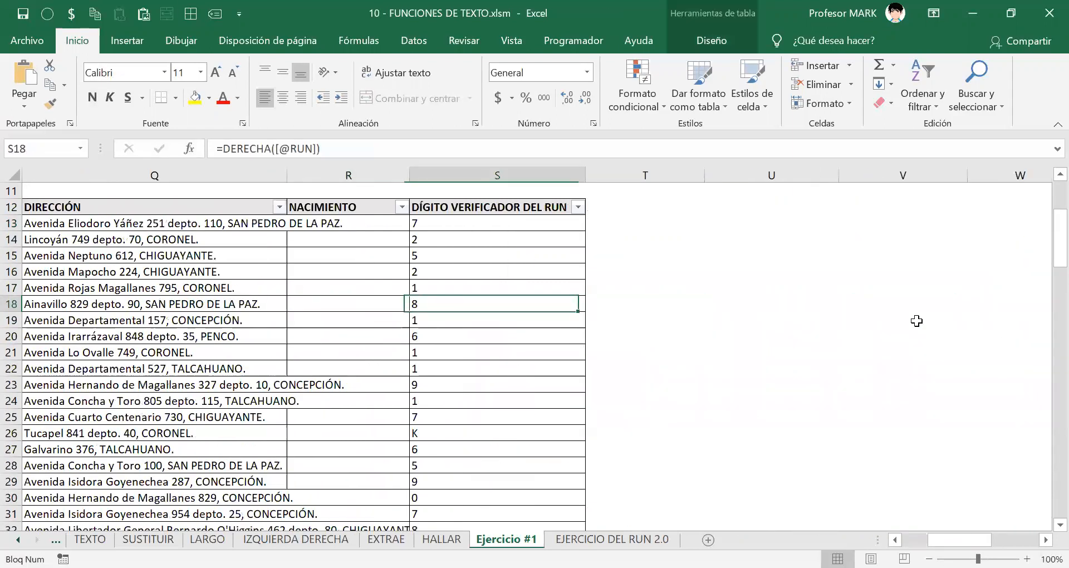
scroll(805, 306, up, 1)
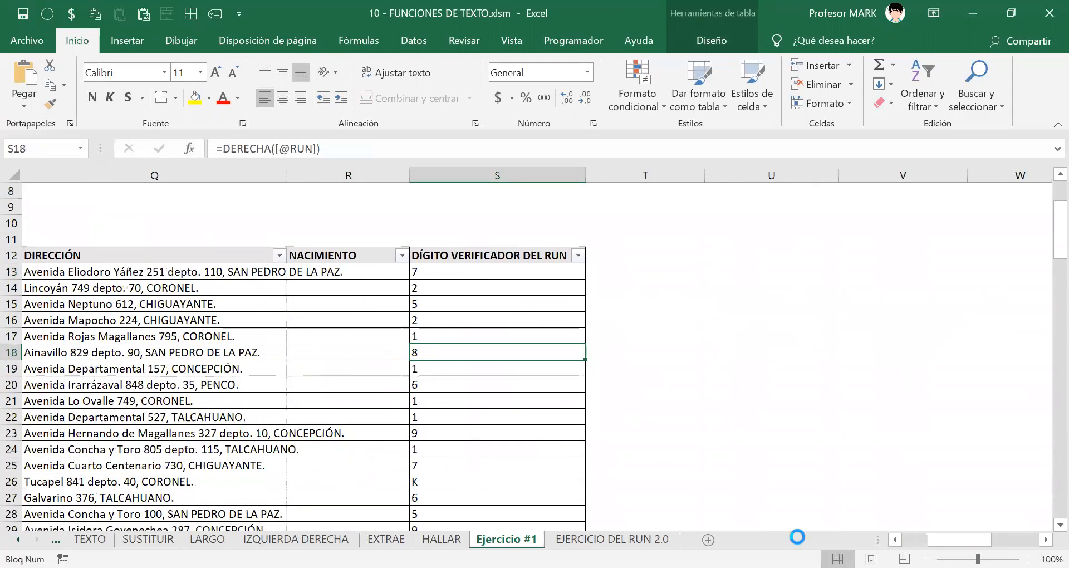
Save the workbook with the DÍGITO VERIFICADOR DEL RUN column filled in.
click(507, 275)
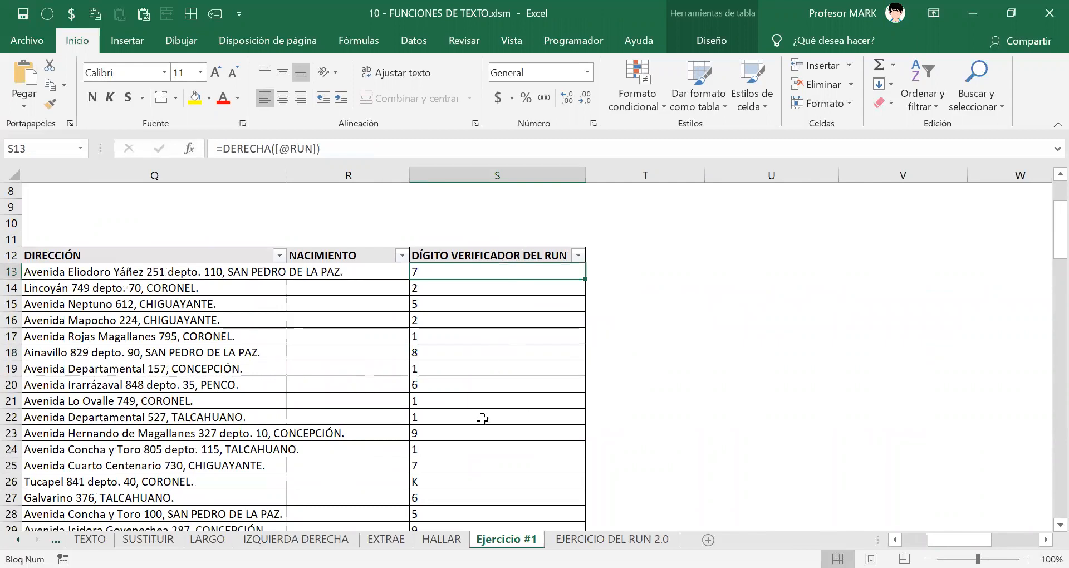
key(ctrl+s)
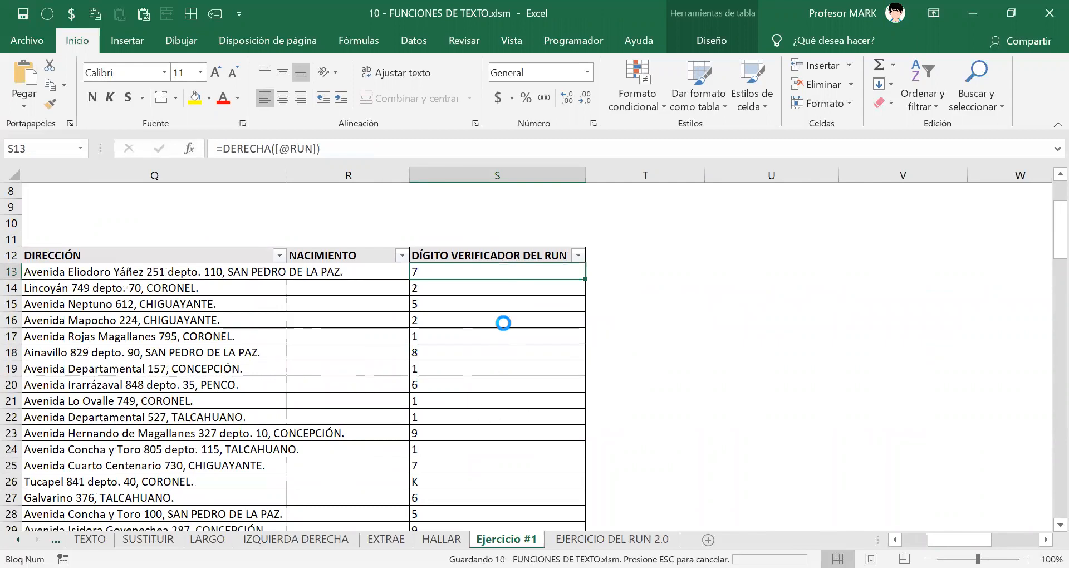
Consult the notes on EJERCICIO DEL RUN 2.0 and add a table column headed RUN SIN EL DÍGITO VERIFICADOR in cell T12 of Ejercicio #1.
click(592, 252)
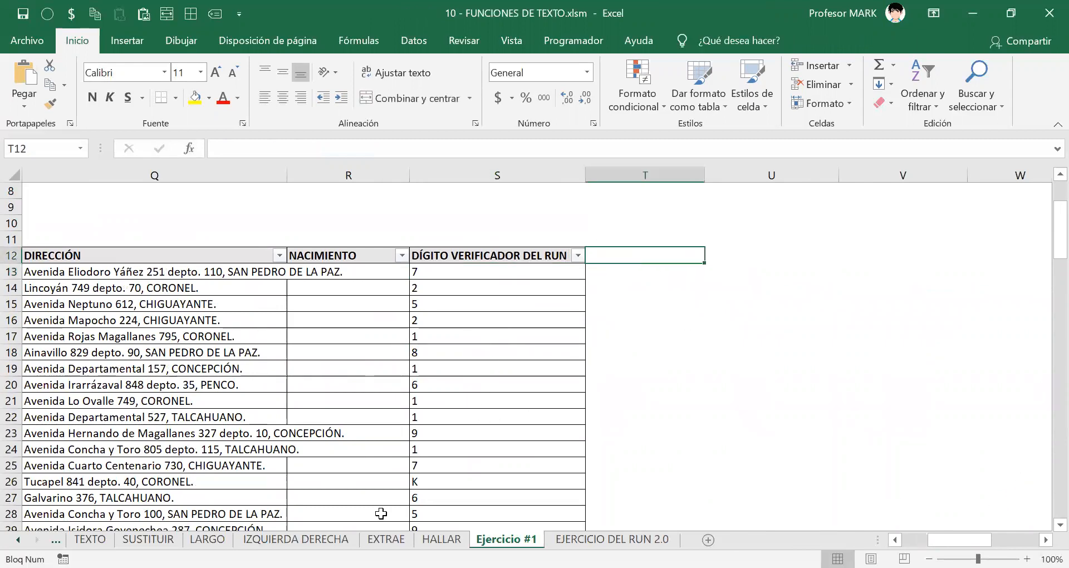
key(ctrl+Page_Down)
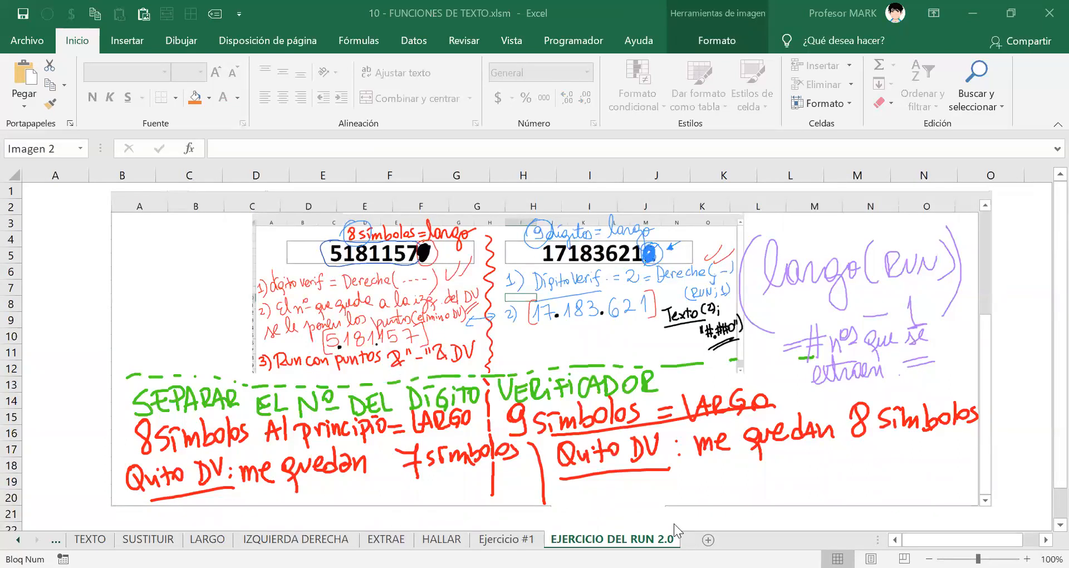
key(ctrl+Page_Up)
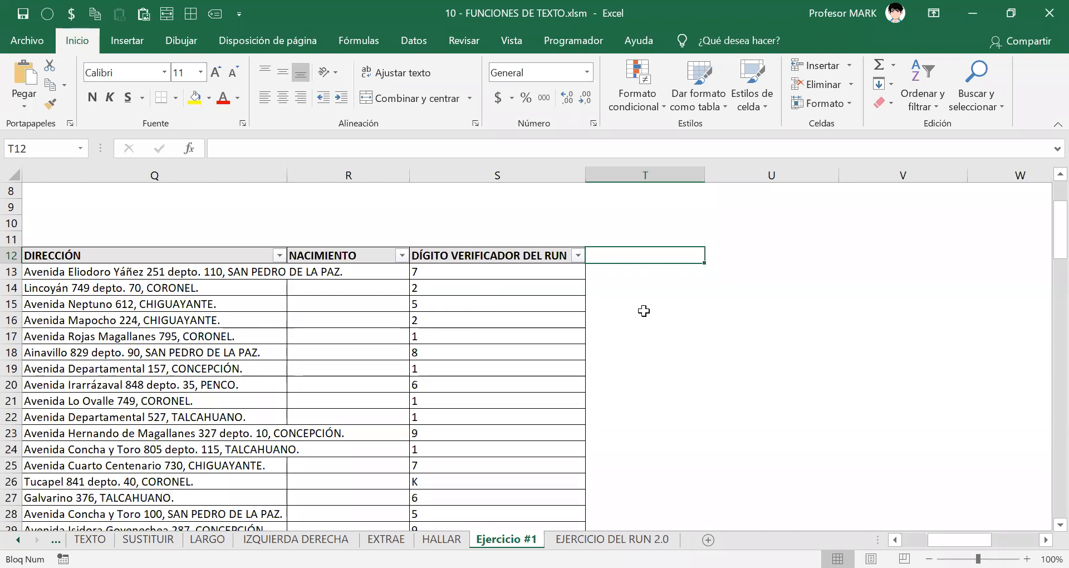
key(Caps_Lock)
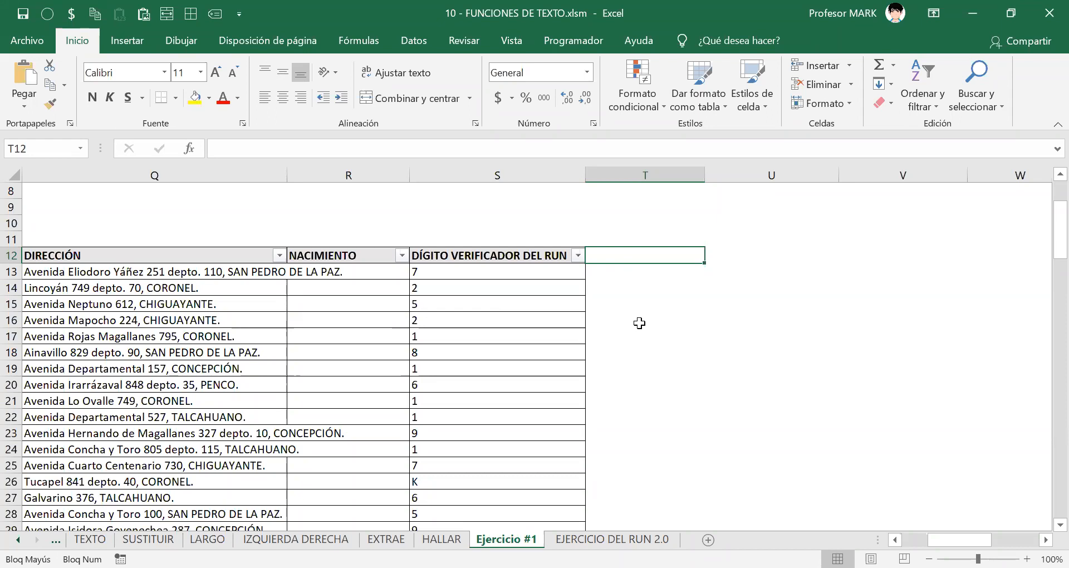
text(RUN SIN EL DÍGITO VERIFICADOR)
key(Return)
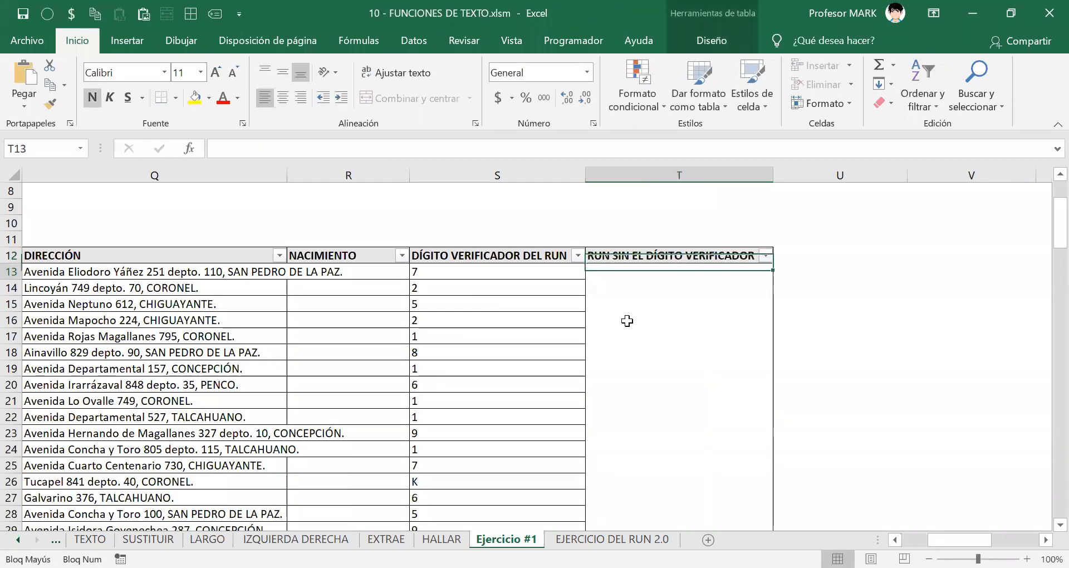
key(Left)
key(Up)
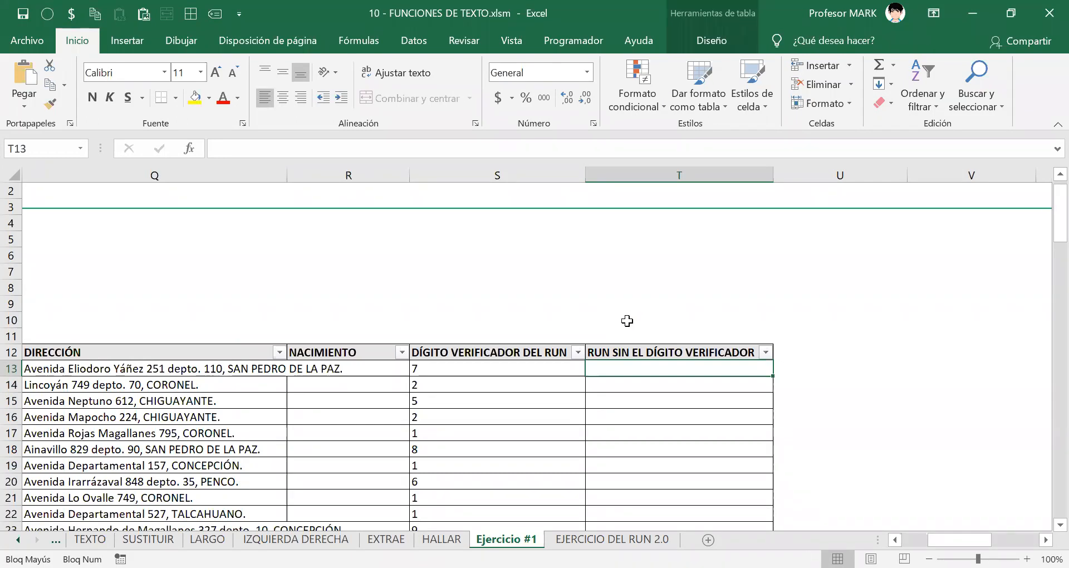
click(585, 539)
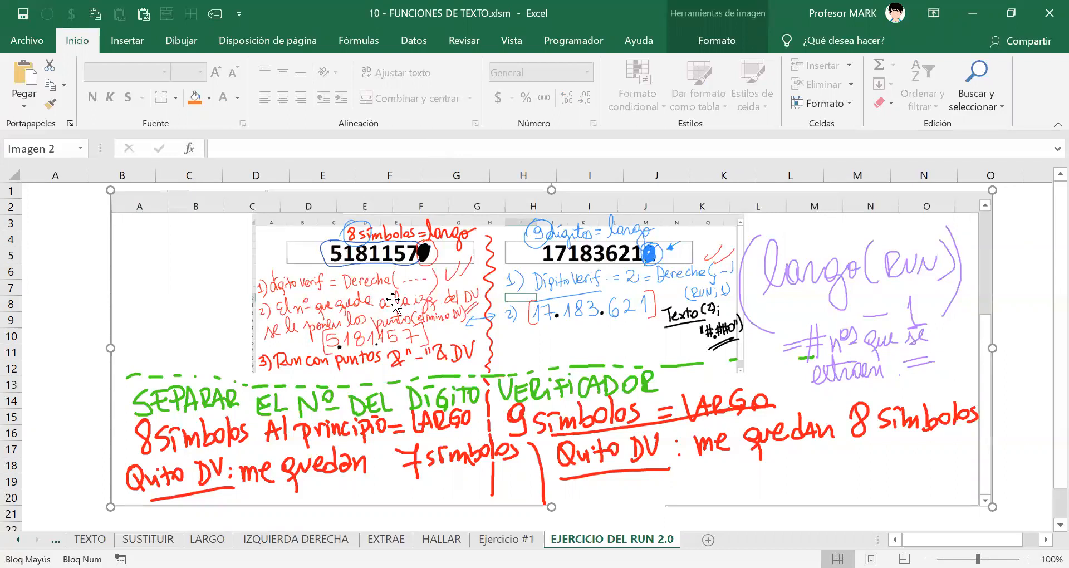
click(98, 294)
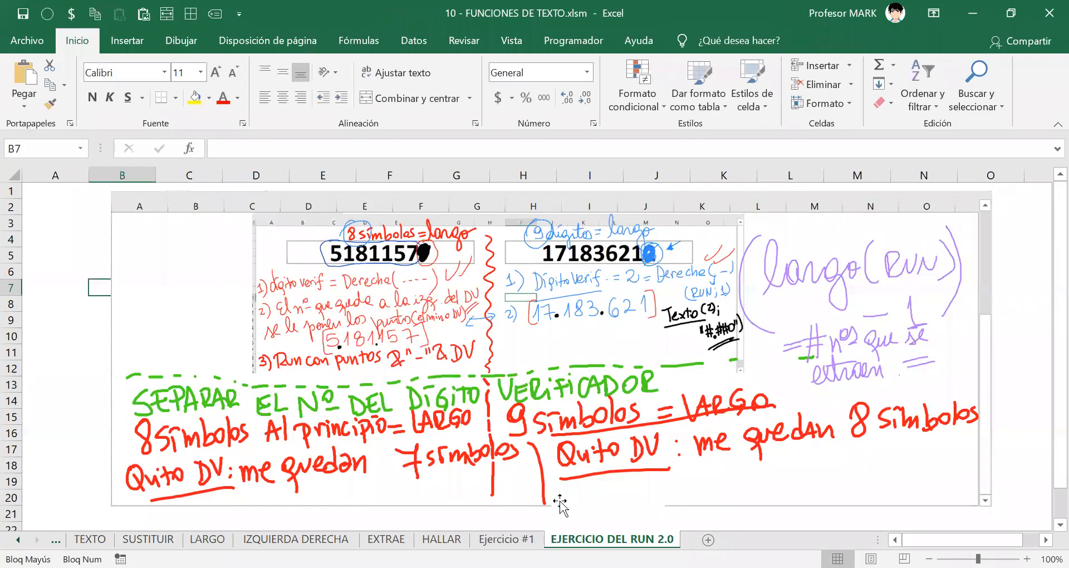
click(506, 539)
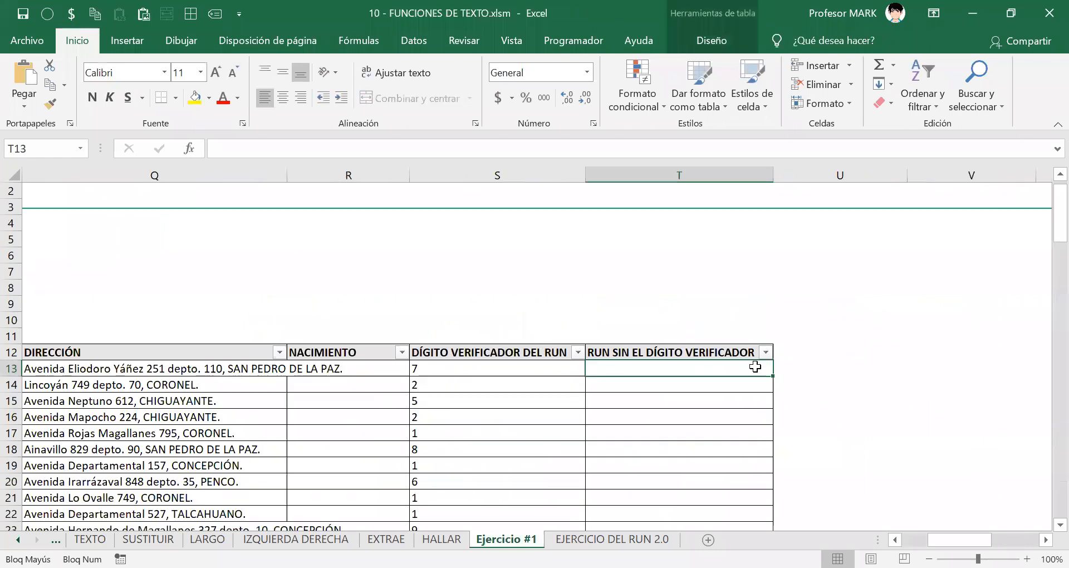
text(=)
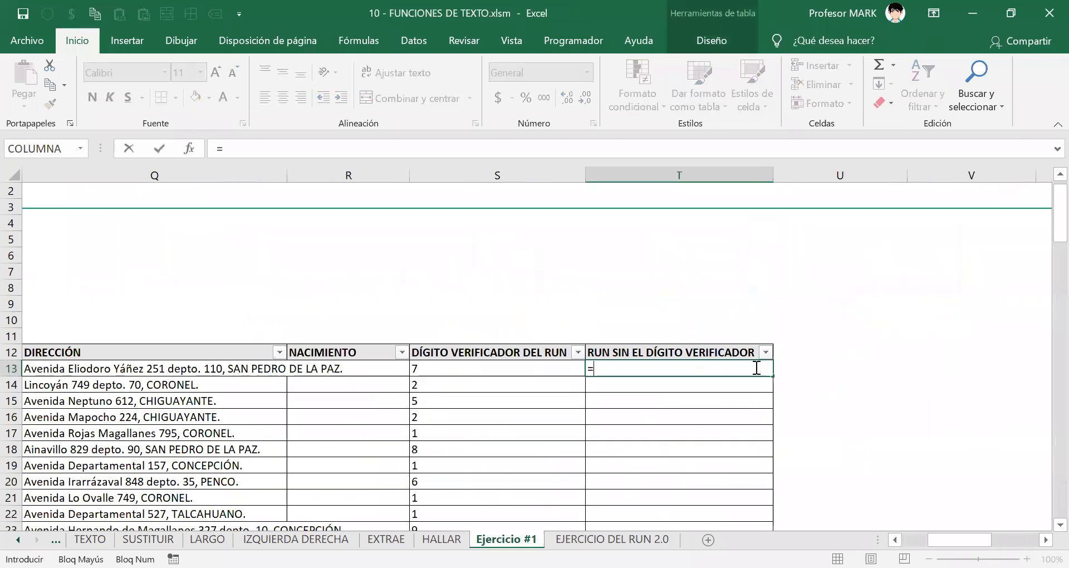
text(IZQUIERDA()
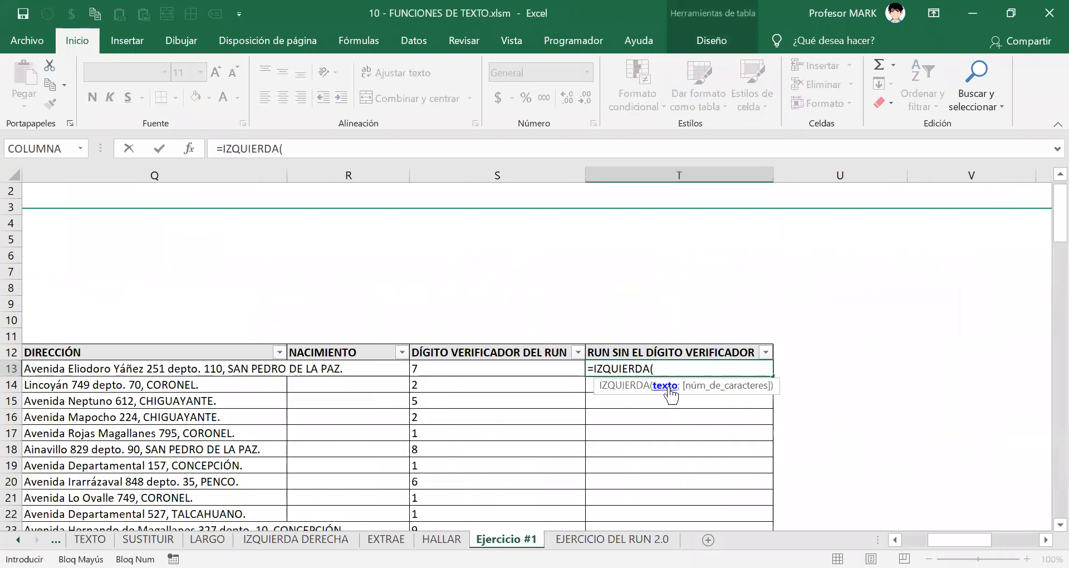
drag(959, 539, 934, 540)
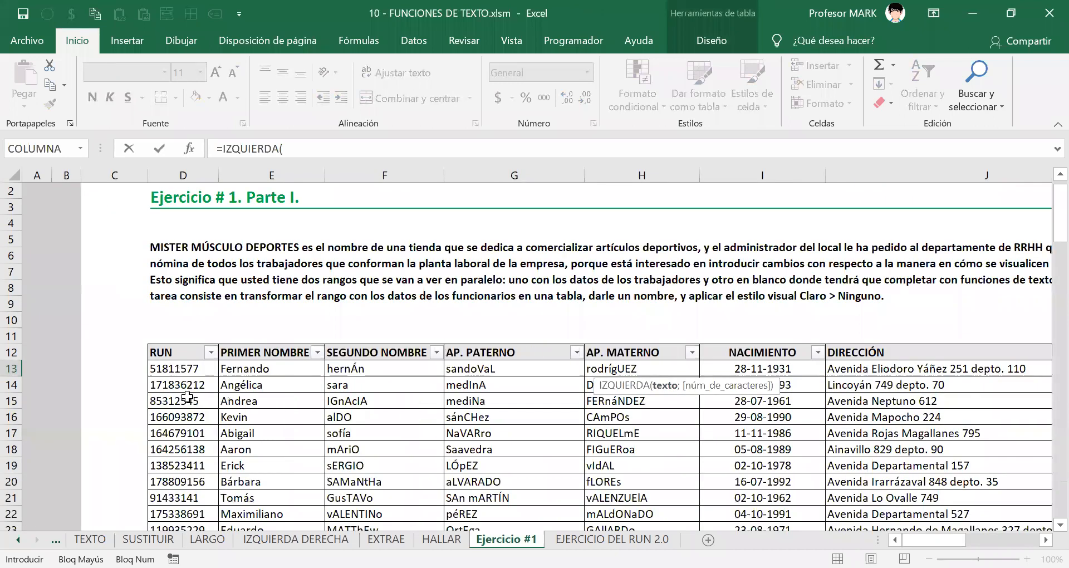
click(184, 370)
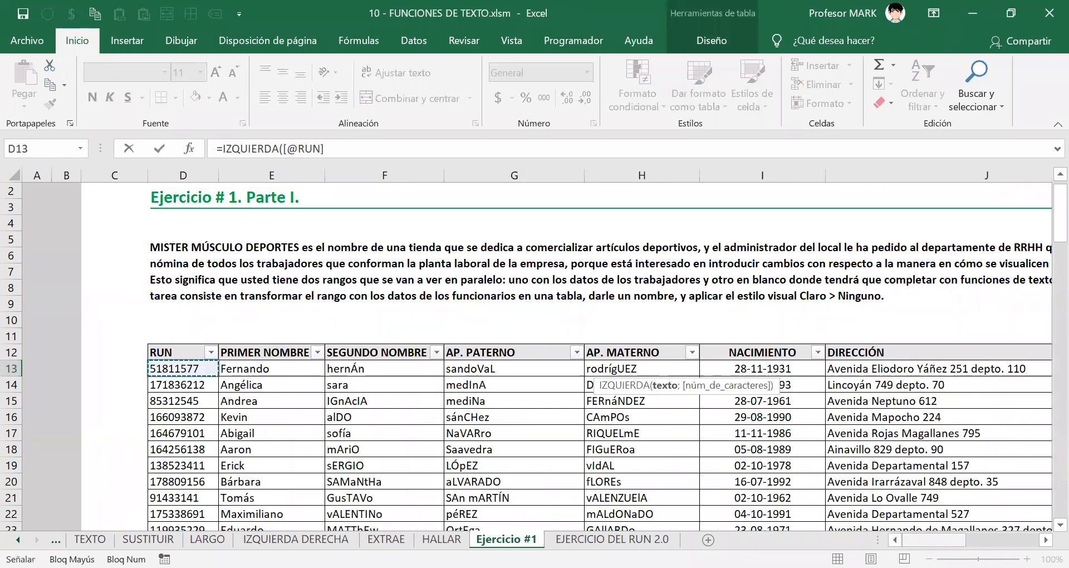
drag(933, 540, 958, 540)
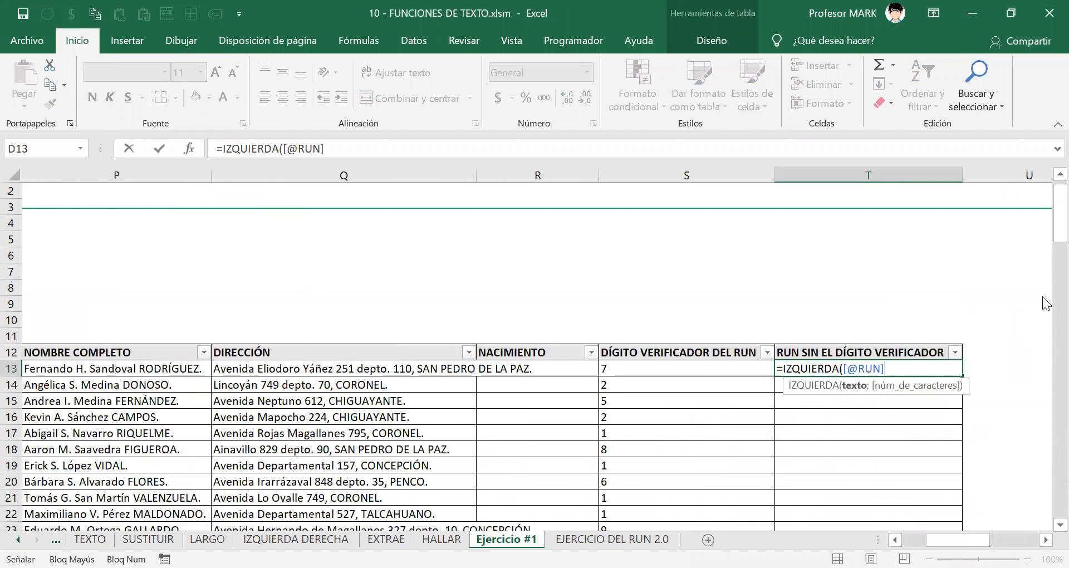
text(;)
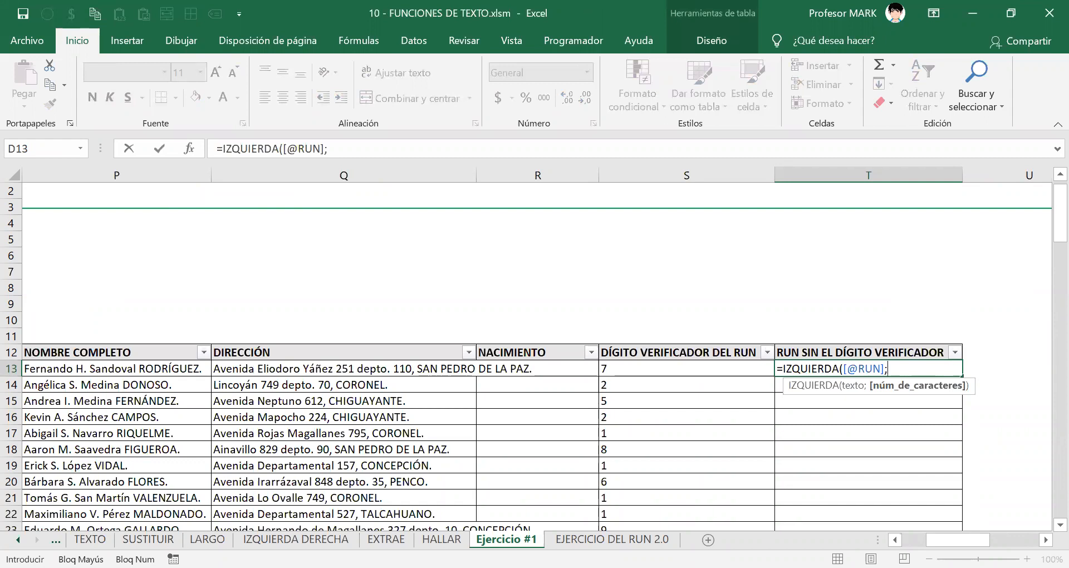
text(8))
key(Return)
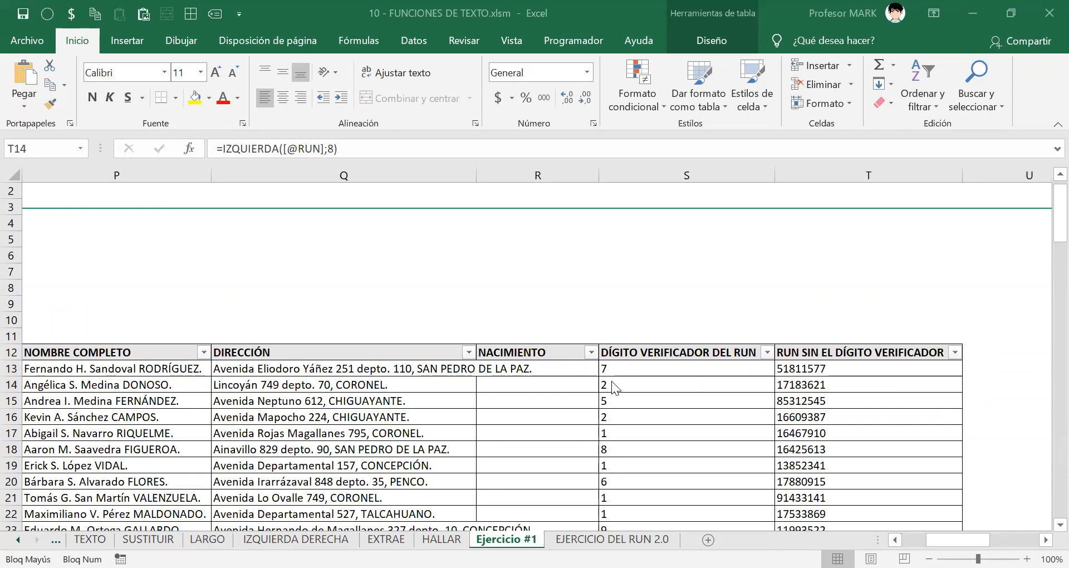
double_click(817, 369)
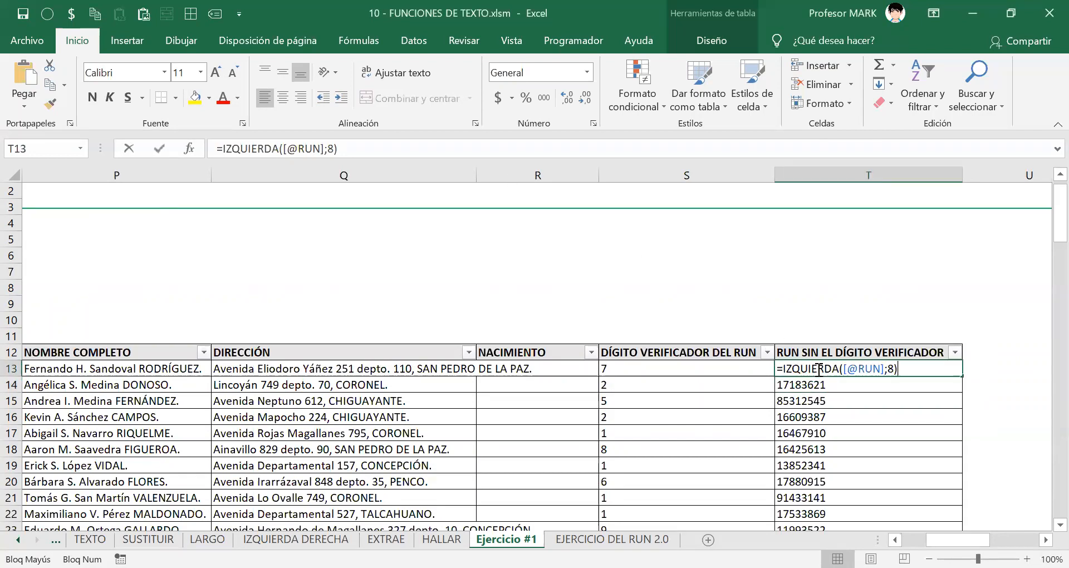
drag(888, 369, 897, 366)
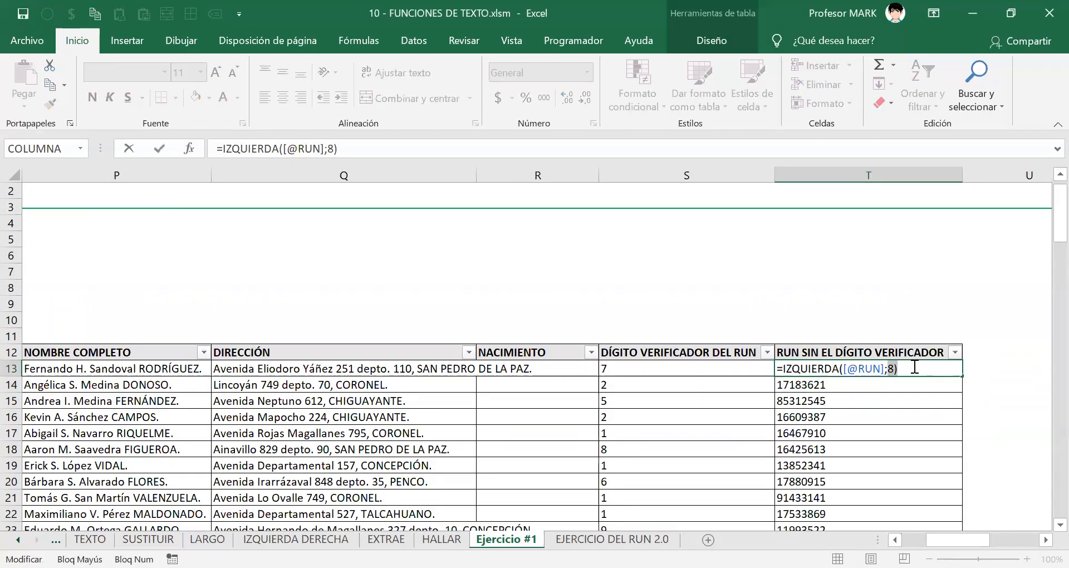
text(9)
key(BackSpace)
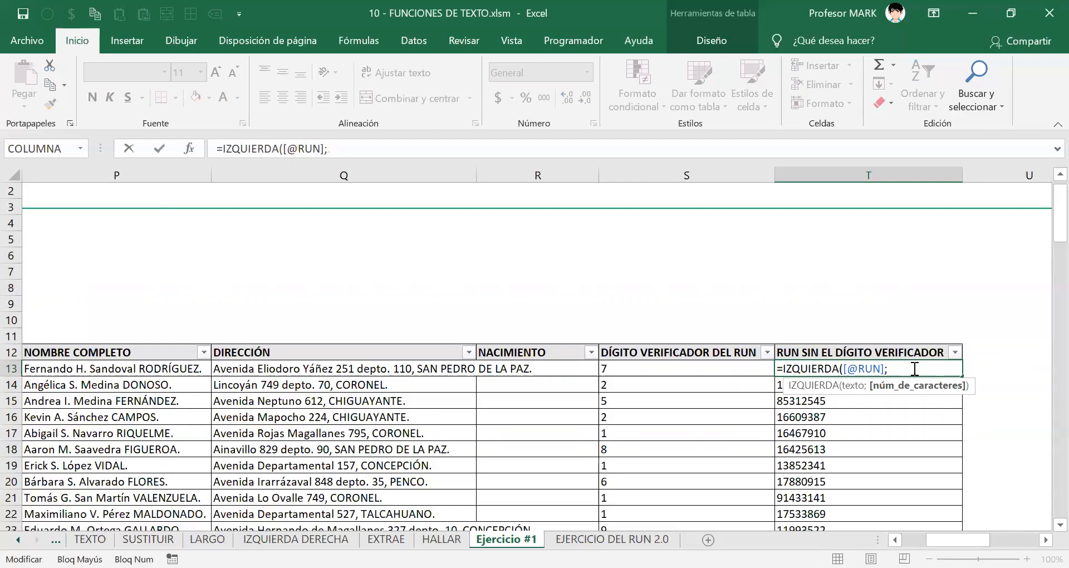
text(9()
key(BackSpace)
text())
key(Return)
scroll(877, 429, down, 13)
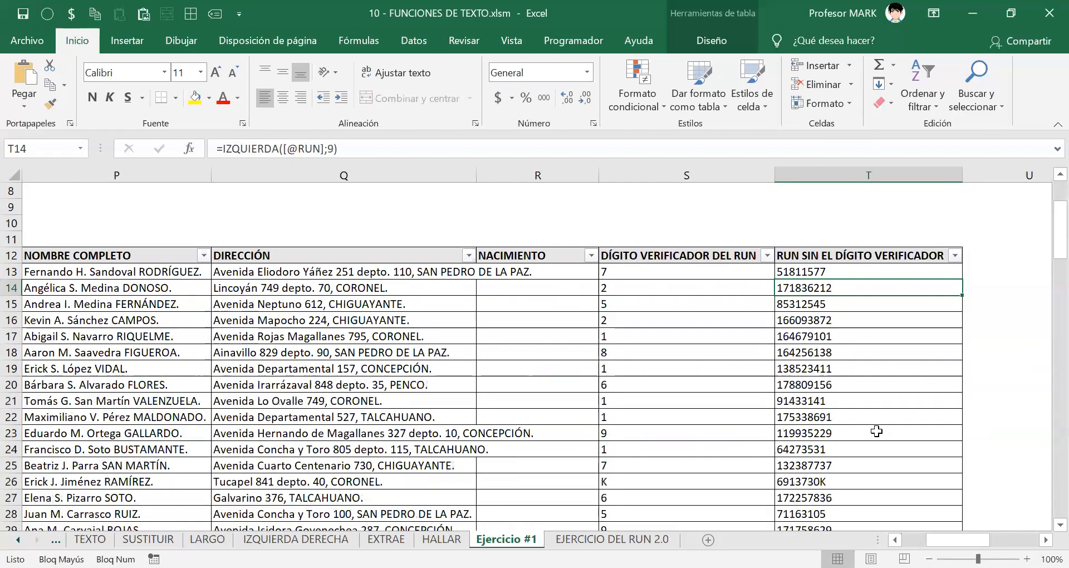
scroll(868, 440, down, 1)
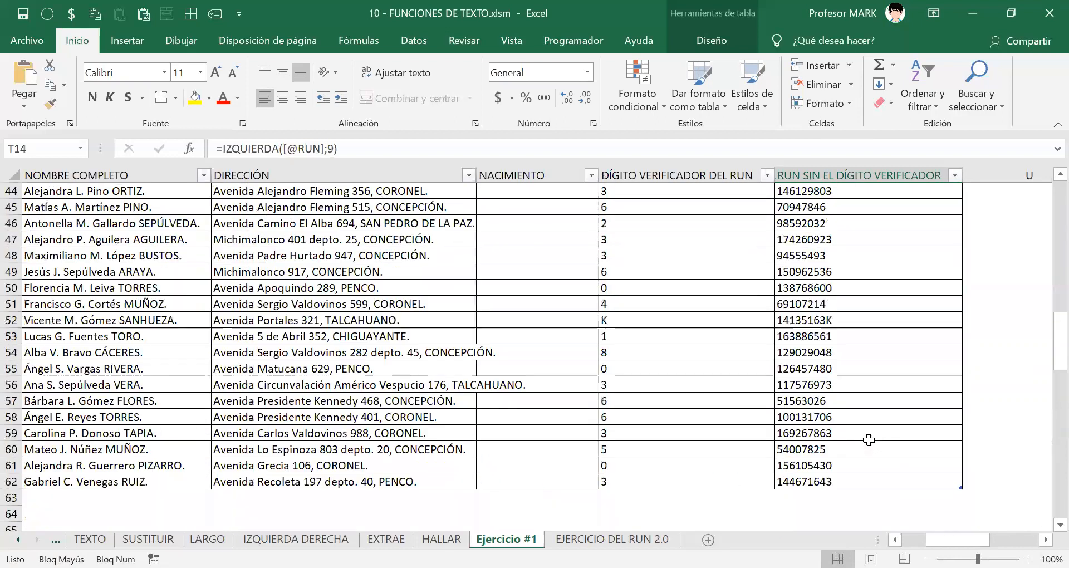
scroll(869, 439, up, 10)
scroll(868, 440, up, 1)
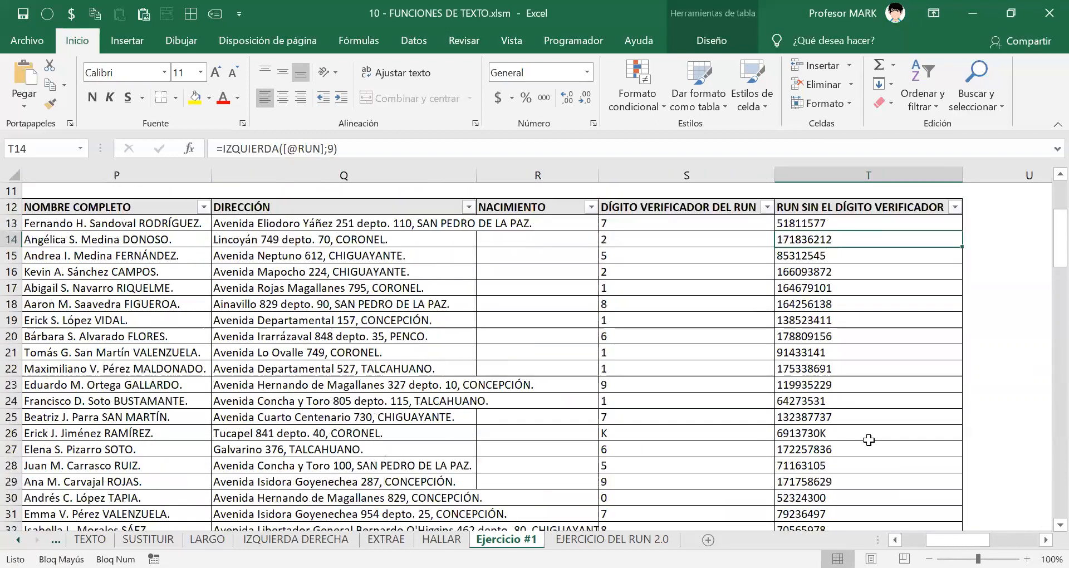
click(800, 220)
double_click(800, 221)
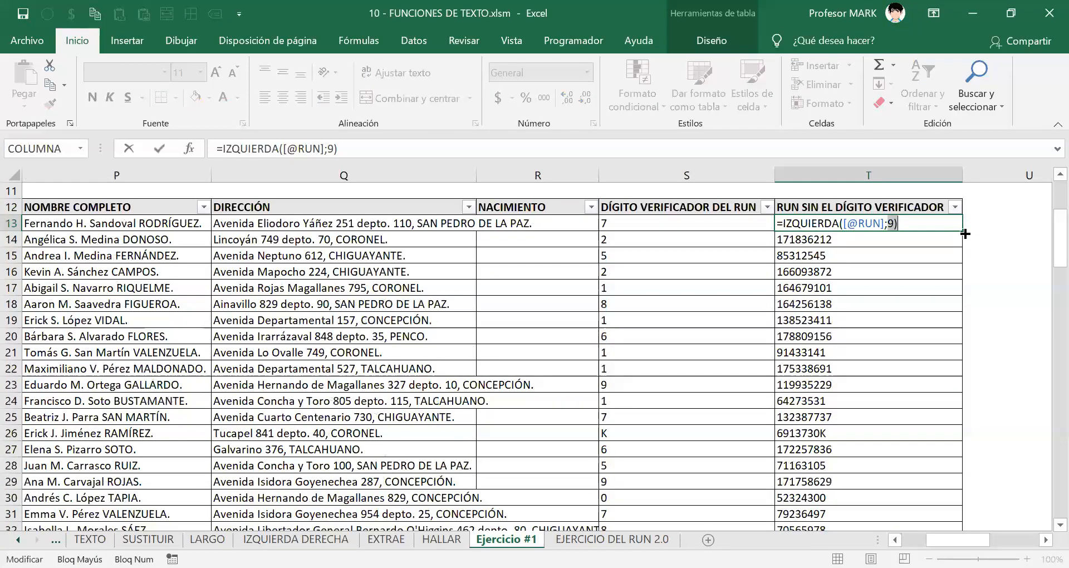
key(BackSpace)
key(BackSpace)
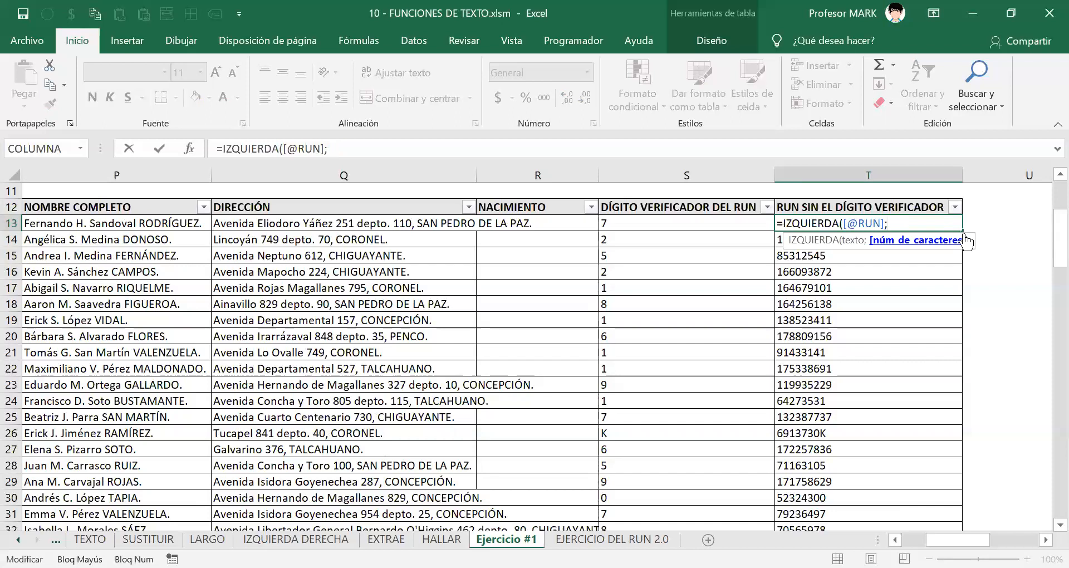
text(LARGO()
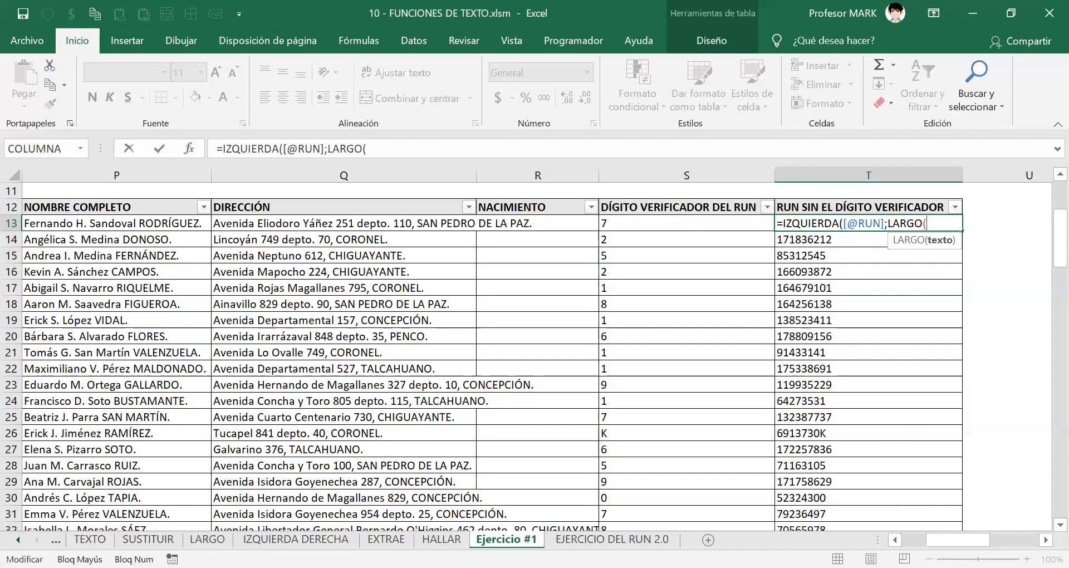
scroll(535, 334, left, 5)
click(184, 223)
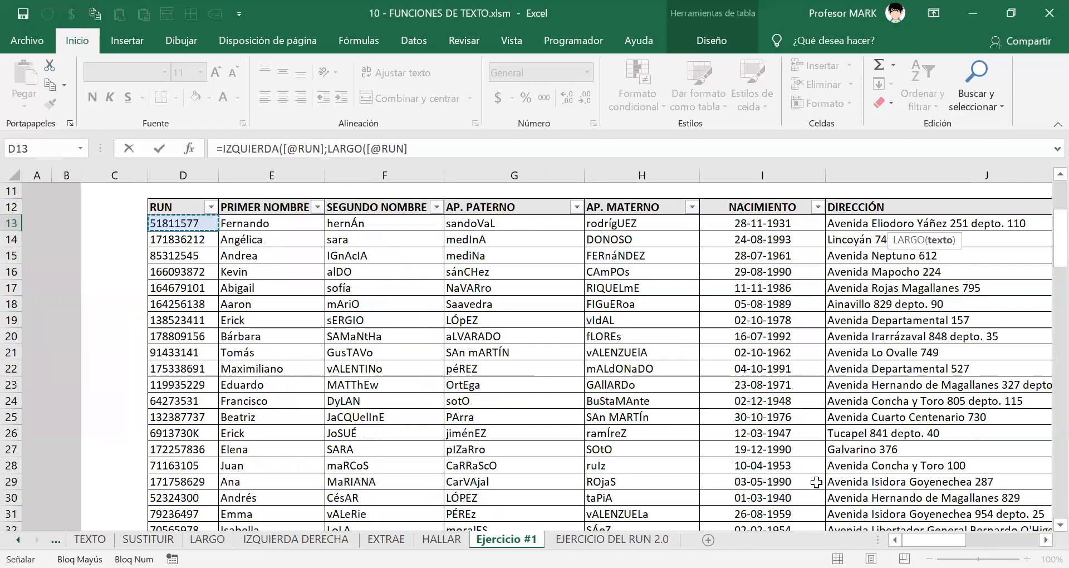
drag(933, 539, 962, 539)
text())
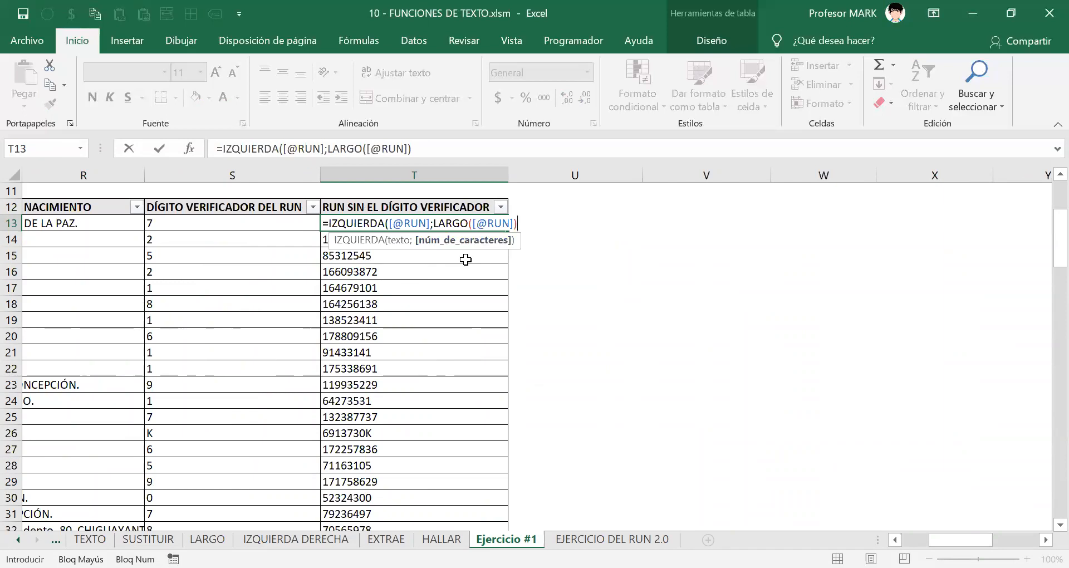
drag(436, 223, 517, 223)
click(517, 223)
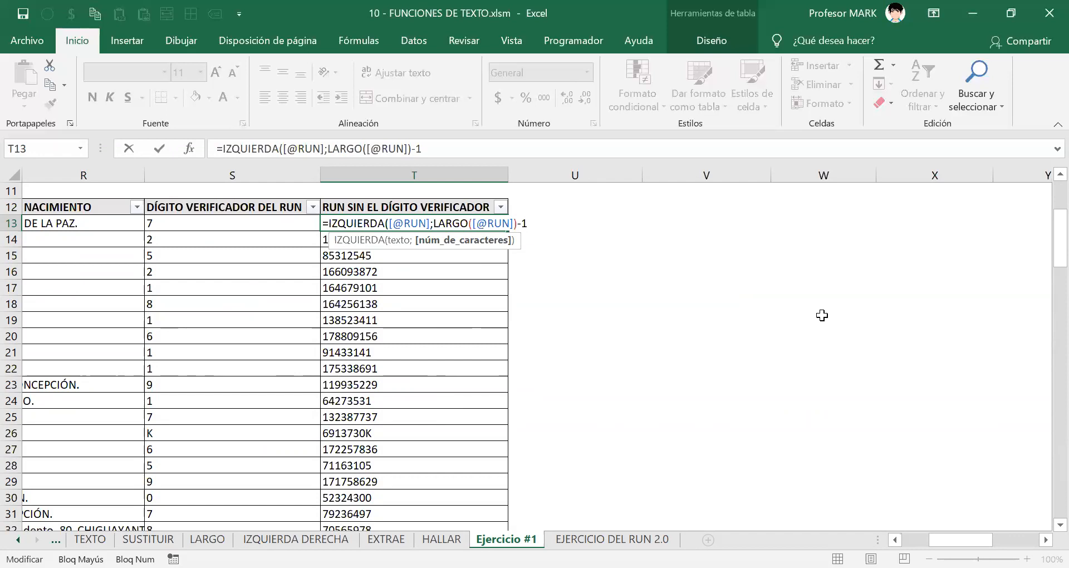
text())
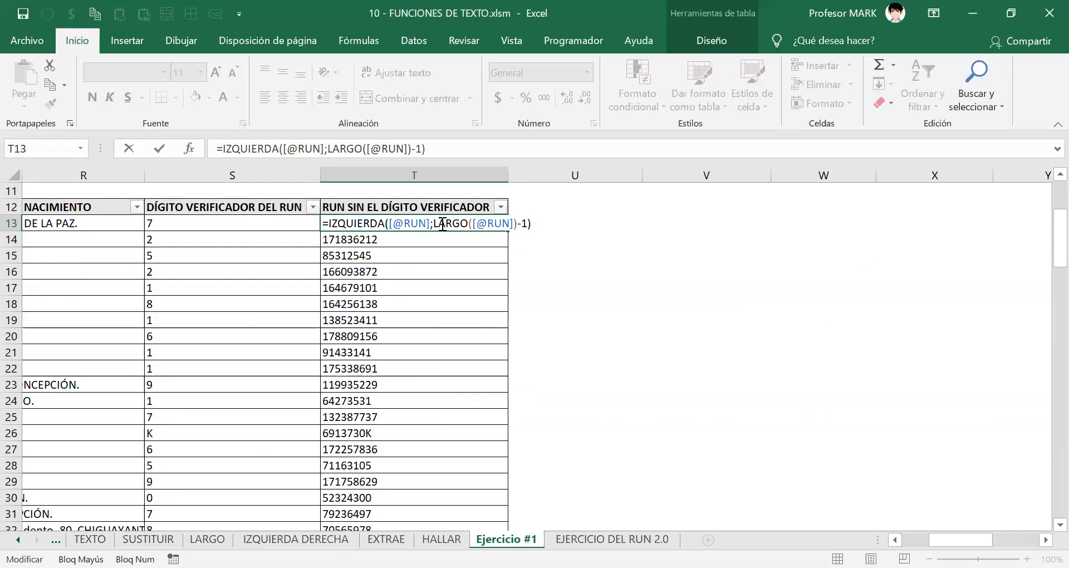
drag(435, 222, 523, 225)
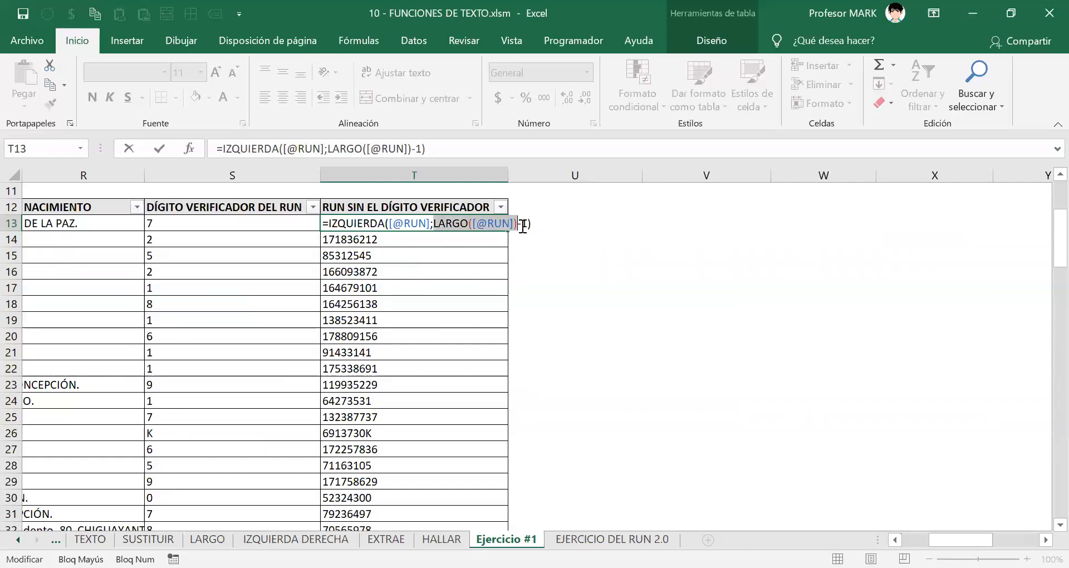
click(548, 225)
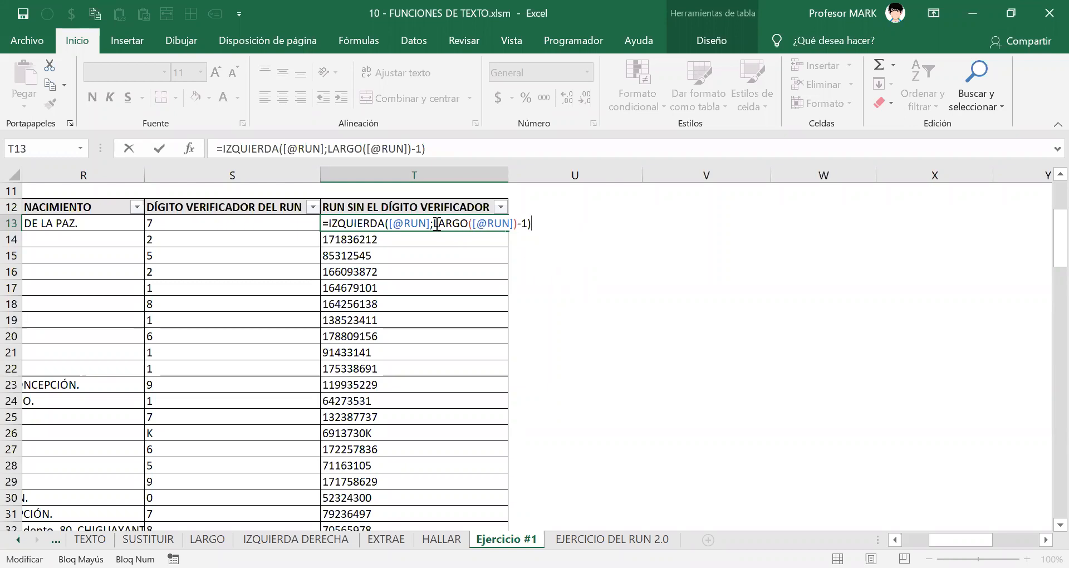
drag(472, 223, 518, 227)
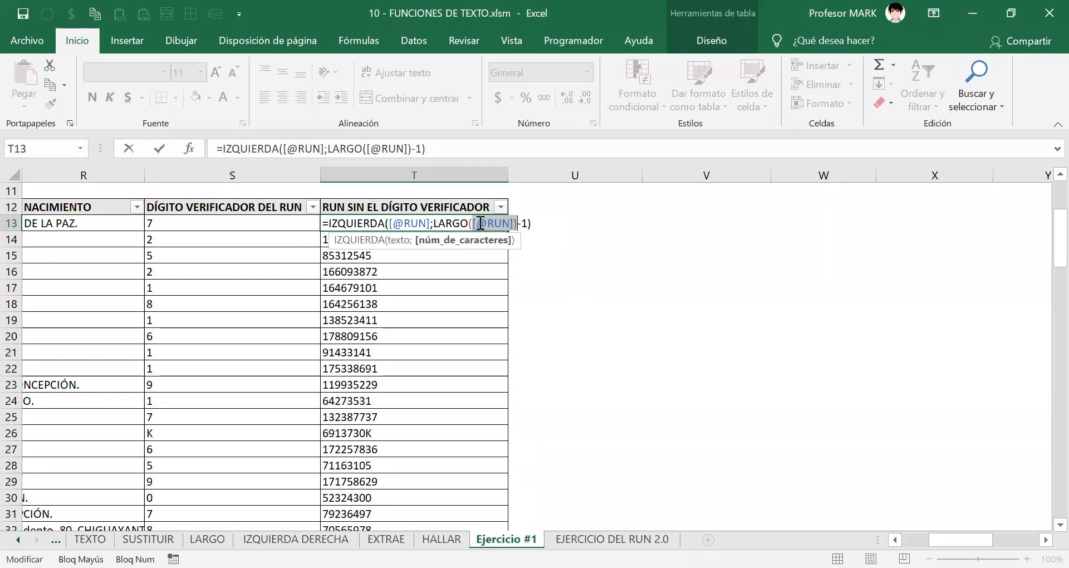
click(518, 224)
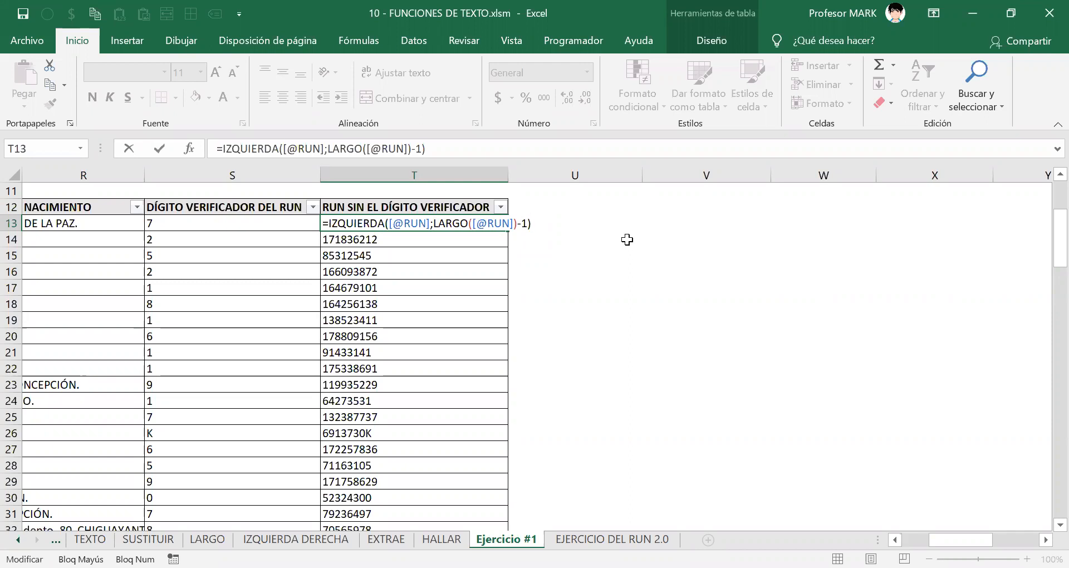
key(Return)
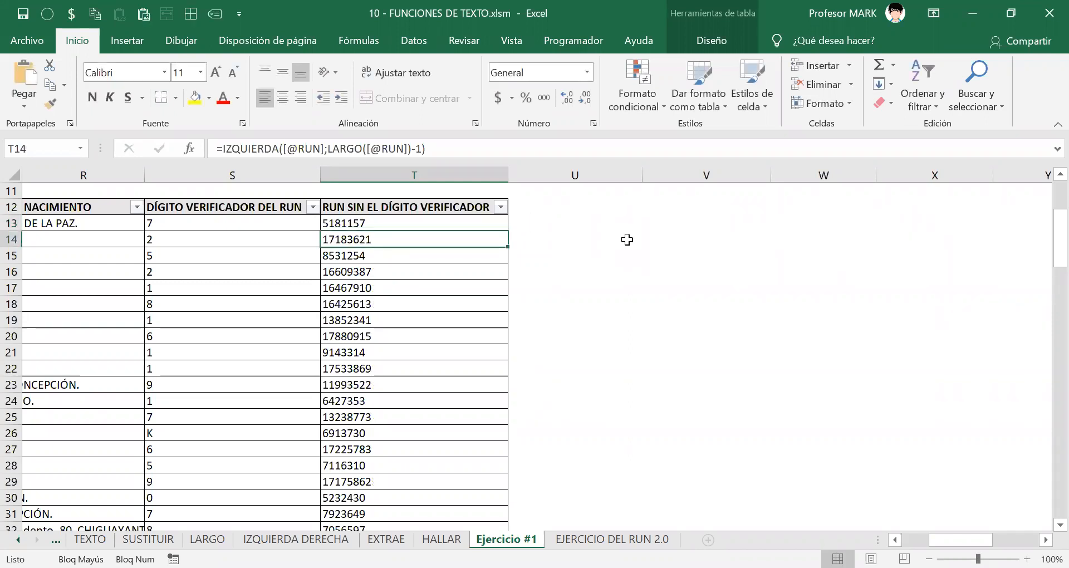
Compare the RUN SIN EL DÍGITO VERIFICADOR results with the original RUN and check digit columns, and review the T13 formula.
click(336, 223)
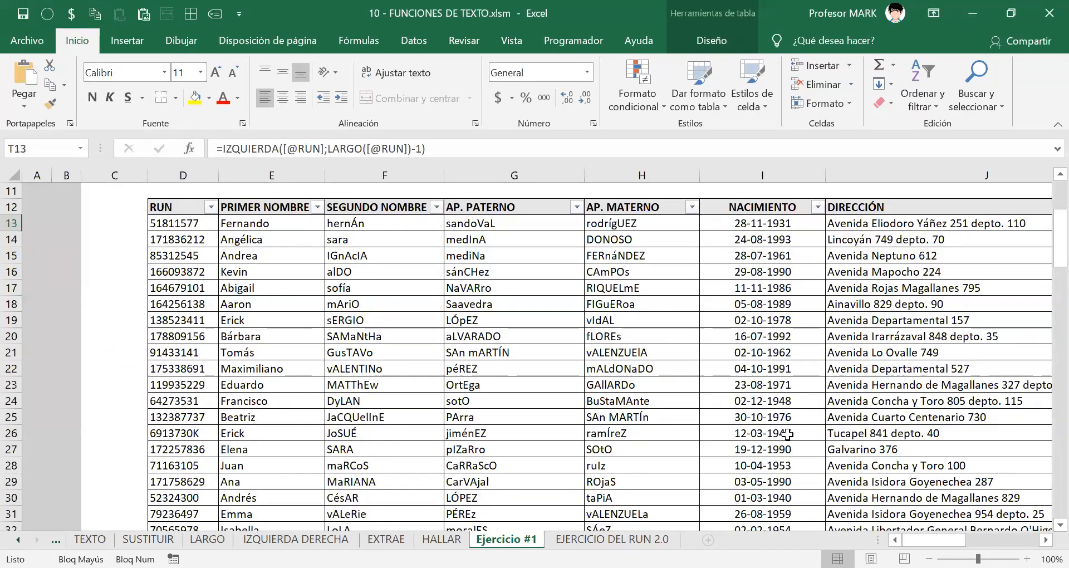
drag(934, 539, 964, 539)
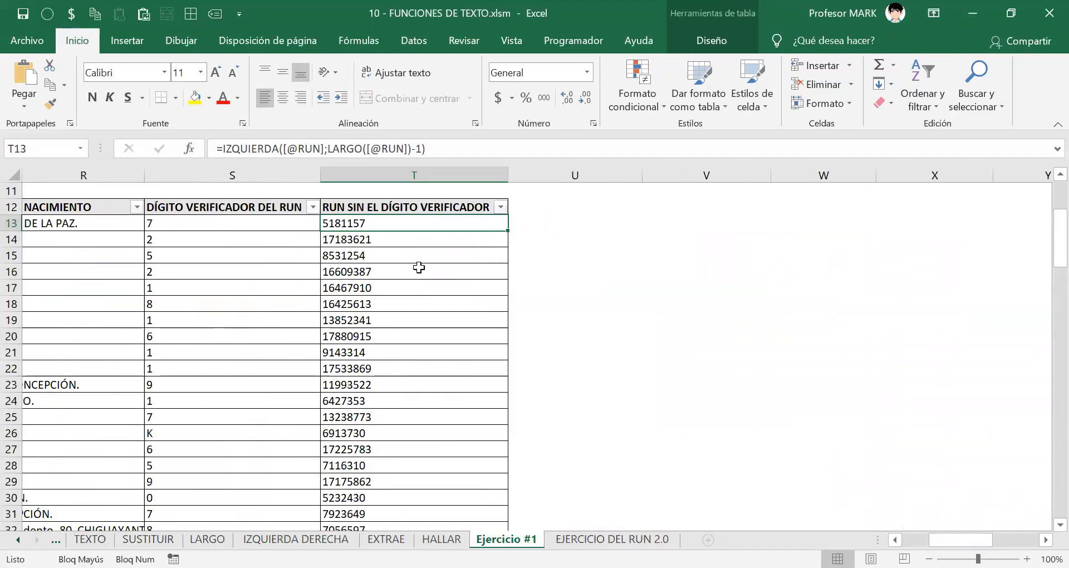
click(371, 238)
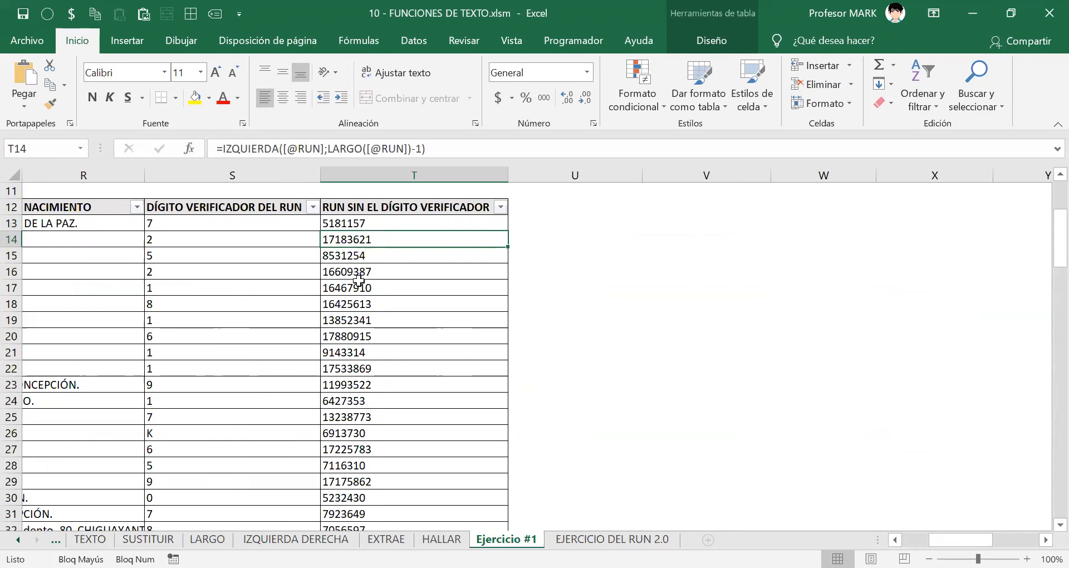
click(335, 221)
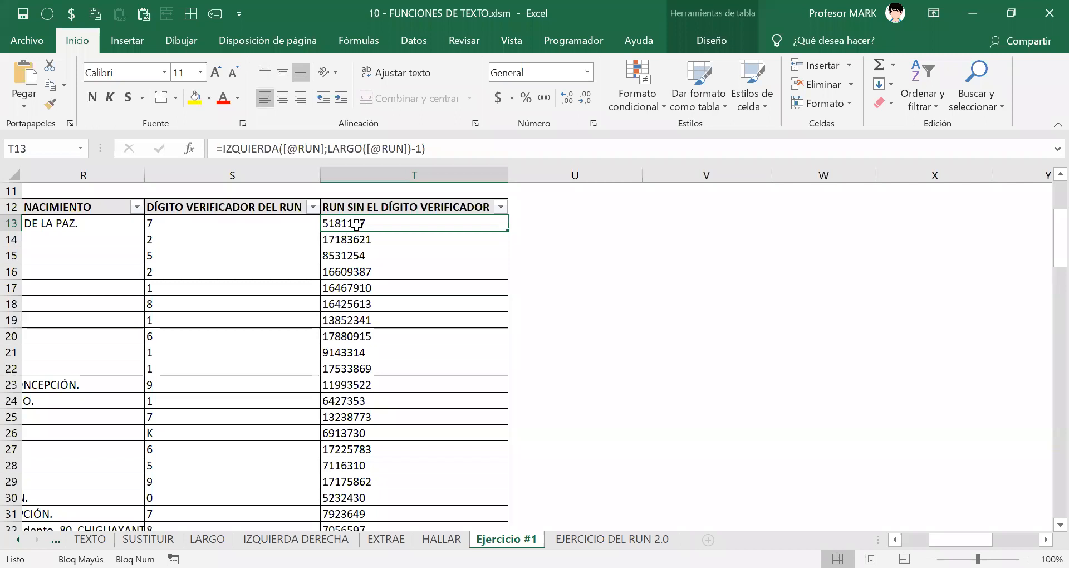
click(239, 218)
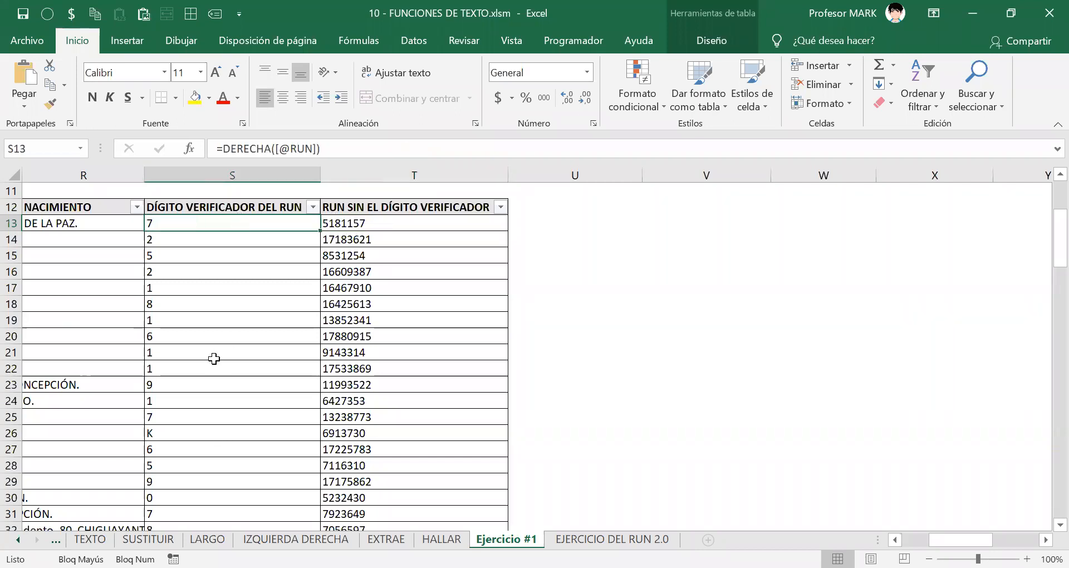
click(557, 215)
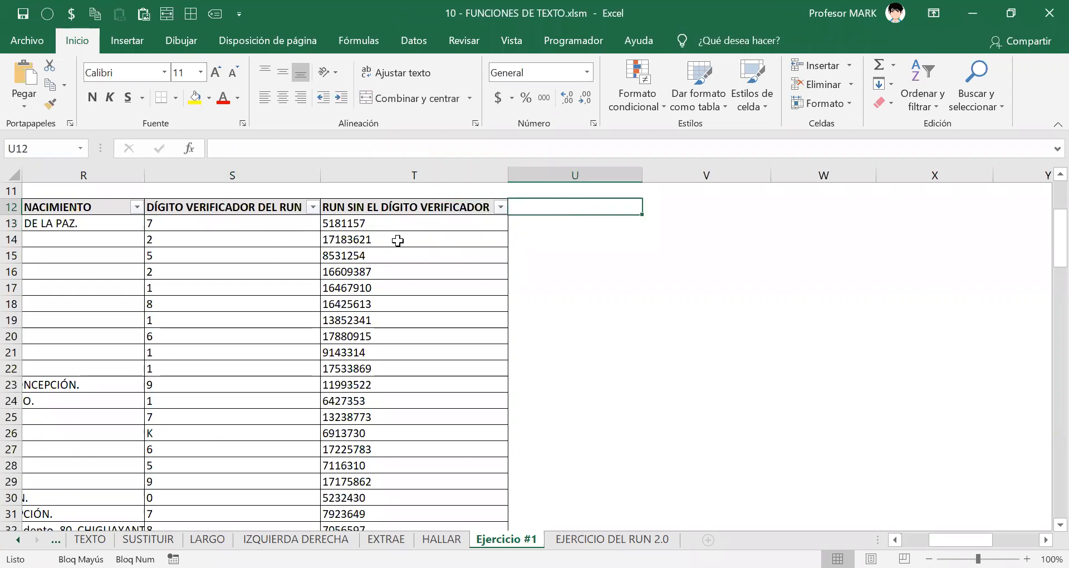
click(352, 224)
key(F2)
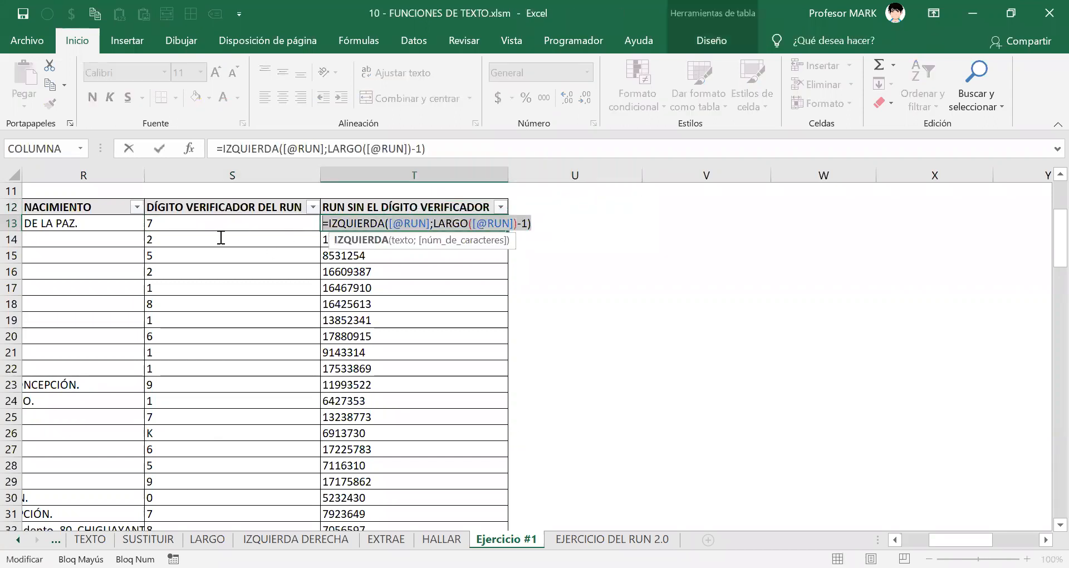
key(Return)
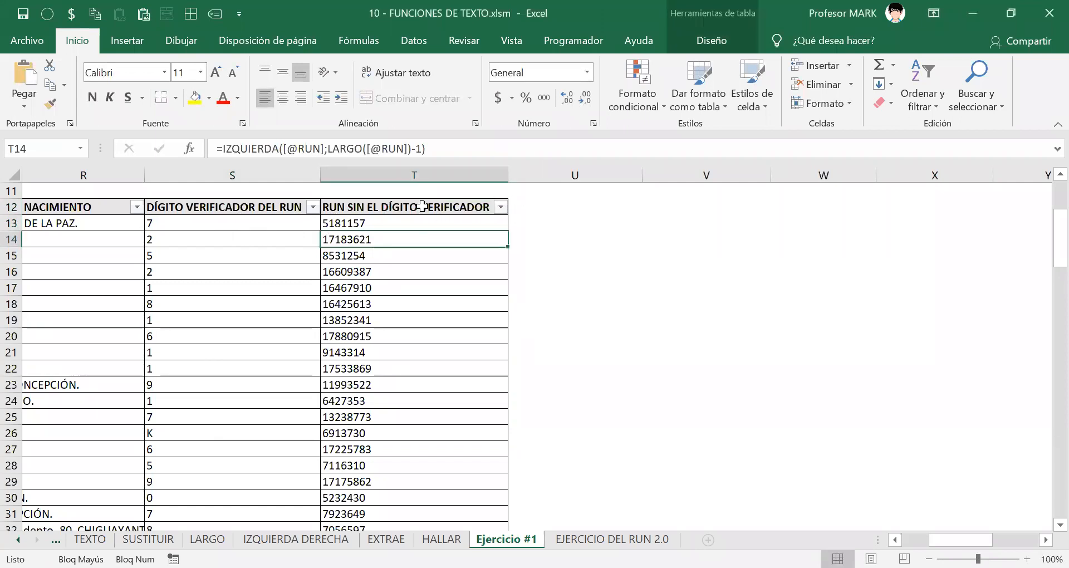
Add a table column headed RUN SIN DÍGITO VERIFICADOR Y CON PUNTOS in cell U12.
click(370, 208)
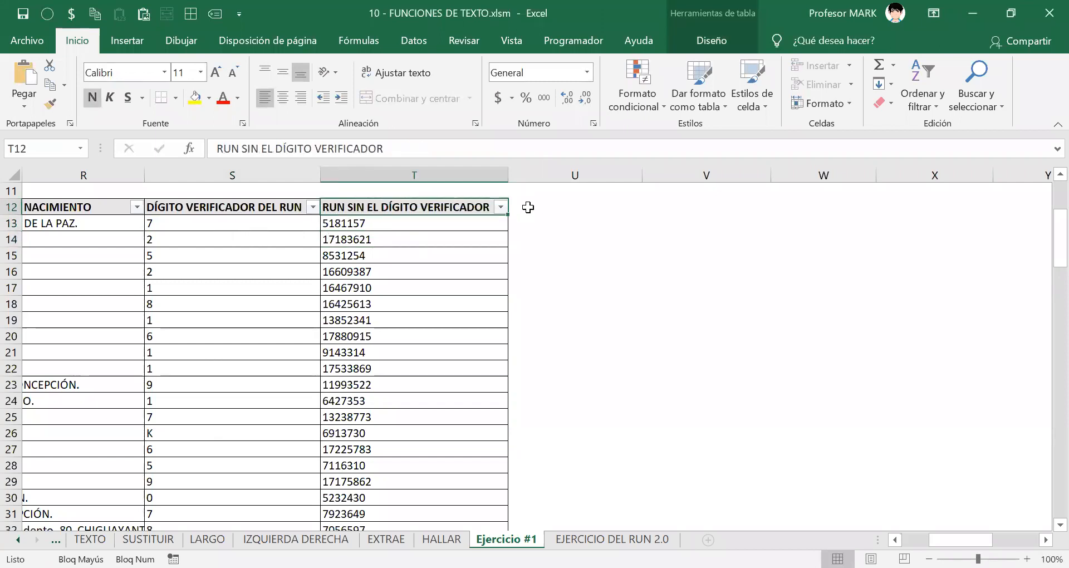
click(525, 204)
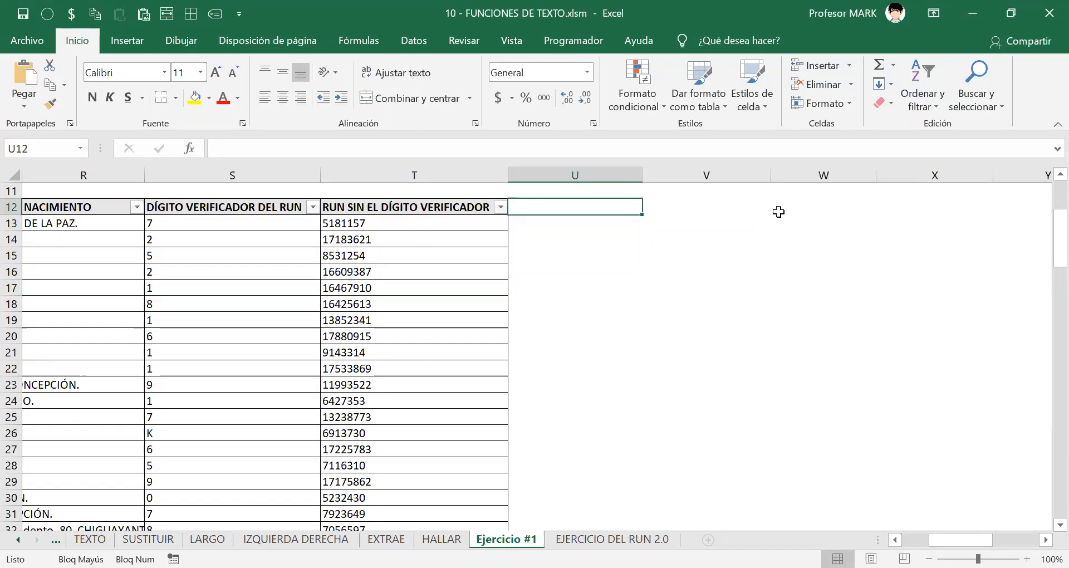
text(RUN )
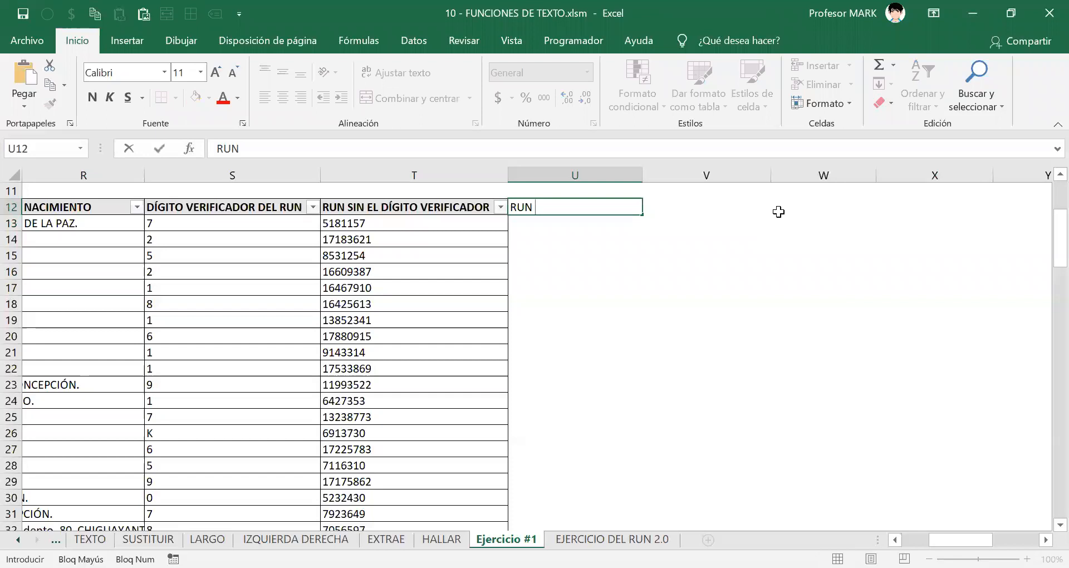
text(SIN DÍGITO VERIFICA)
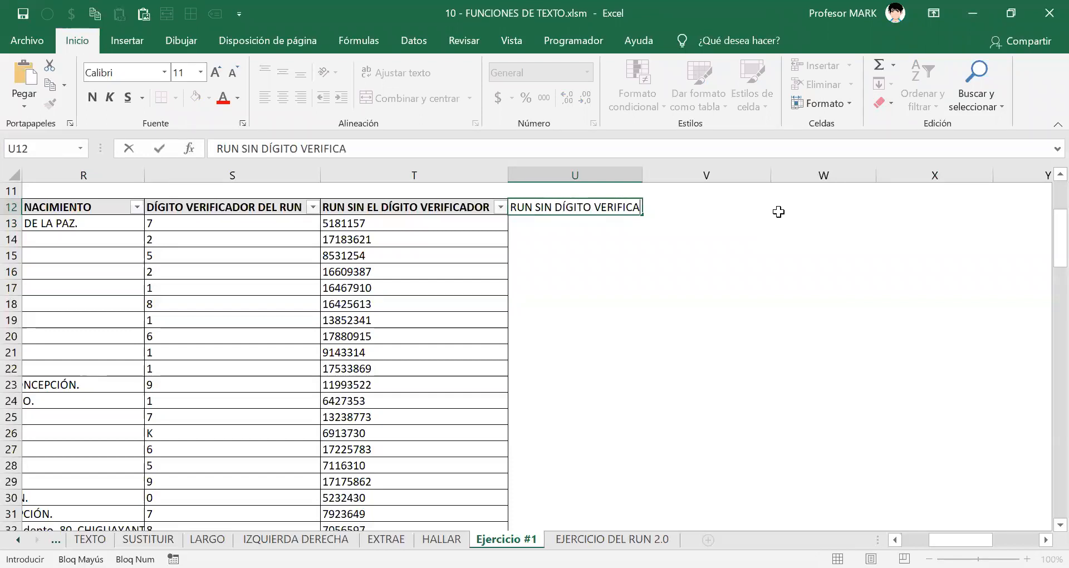
text(DOR Y CON PUNTOS)
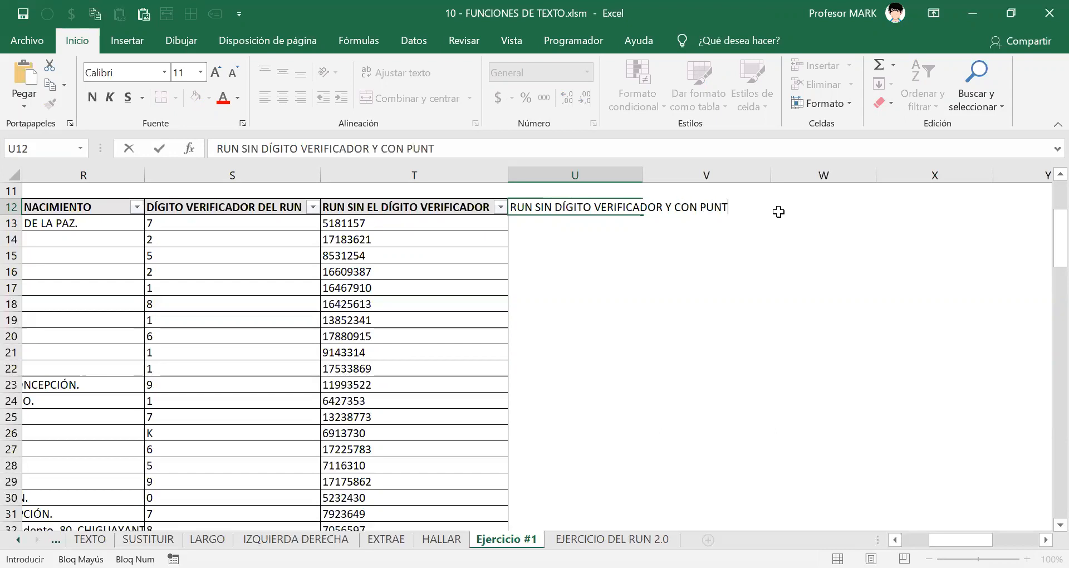
key(ctrl+Return)
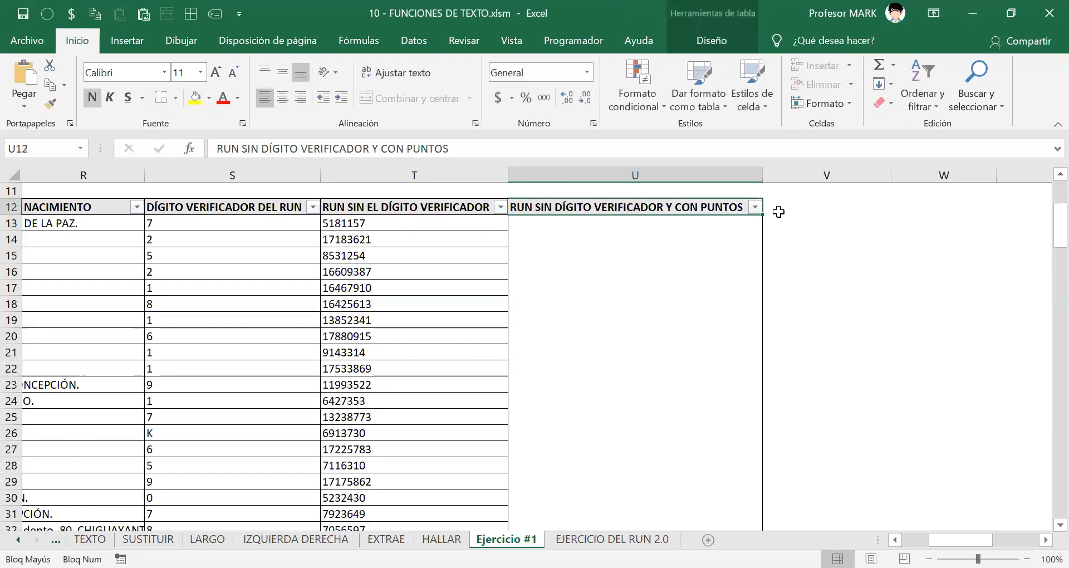
Apply cell borders to columns T and U of the table from row 12 down and return to U13.
key(Left)
key(shift+Right)
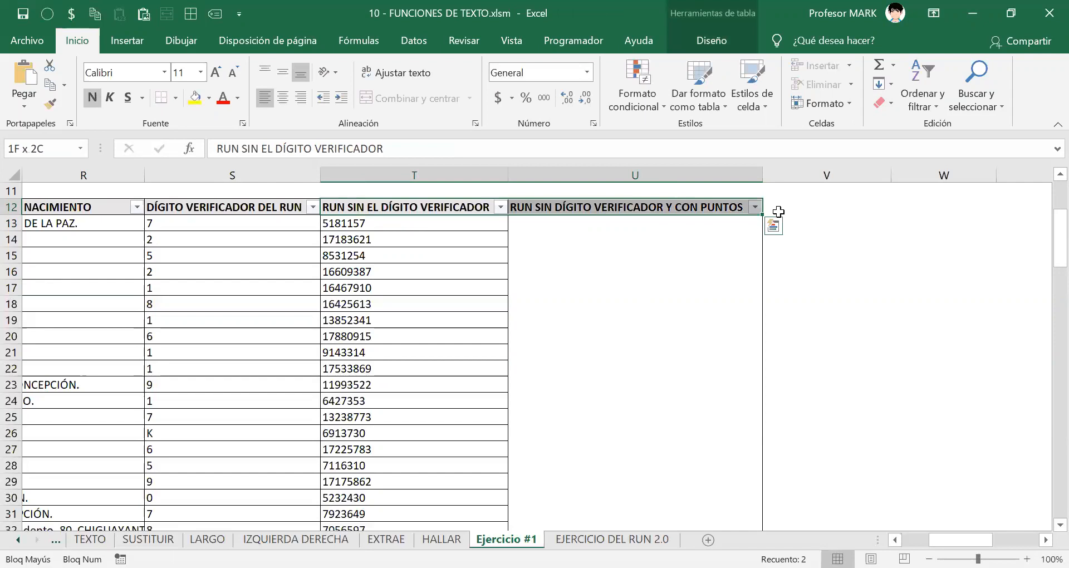
key(ctrl+shift+Down)
scroll(779, 212, up, 13)
key(Right)
key(Up)
key(Down)
key(Down)
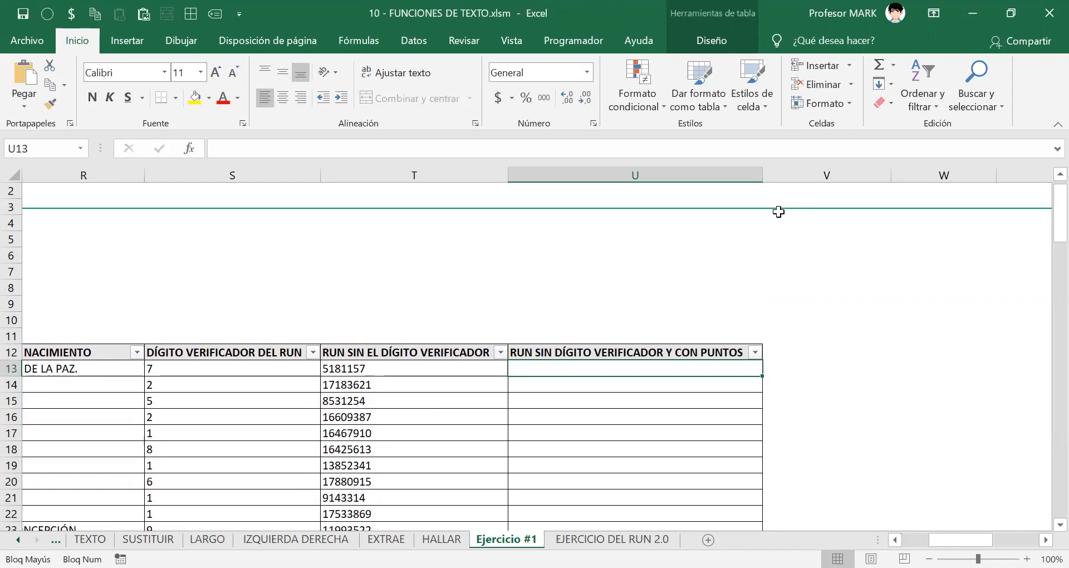
Consult the notes on EJERCICIO DEL RUN 2.0 for the TEXTO format that adds the dots, then return to Ejercicio #1.
scroll(406, 342, down, 1)
click(350, 324)
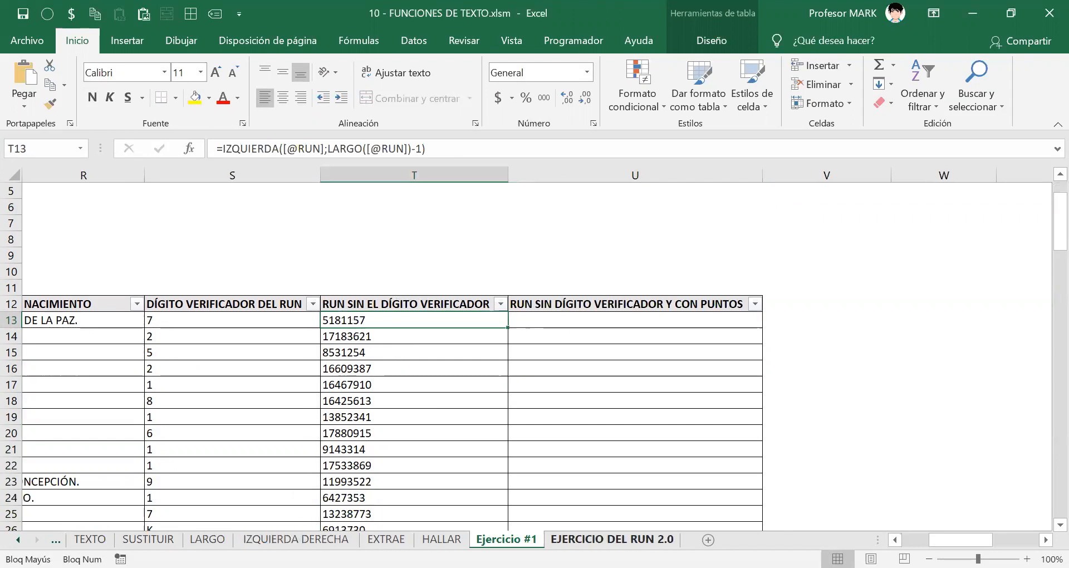
click(612, 539)
scroll(459, 381, down, 2)
scroll(459, 381, up, 2)
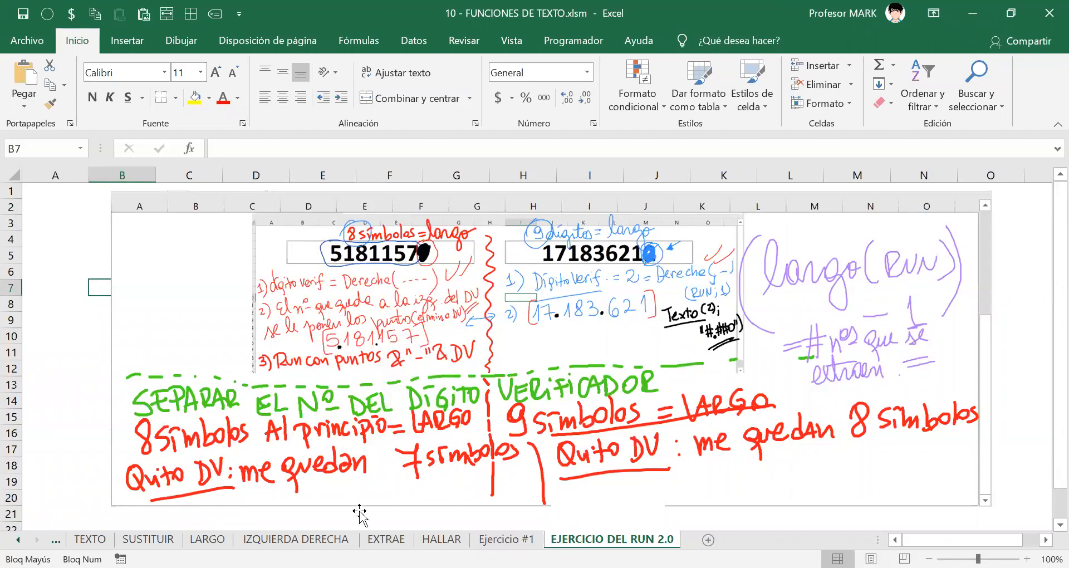
click(506, 539)
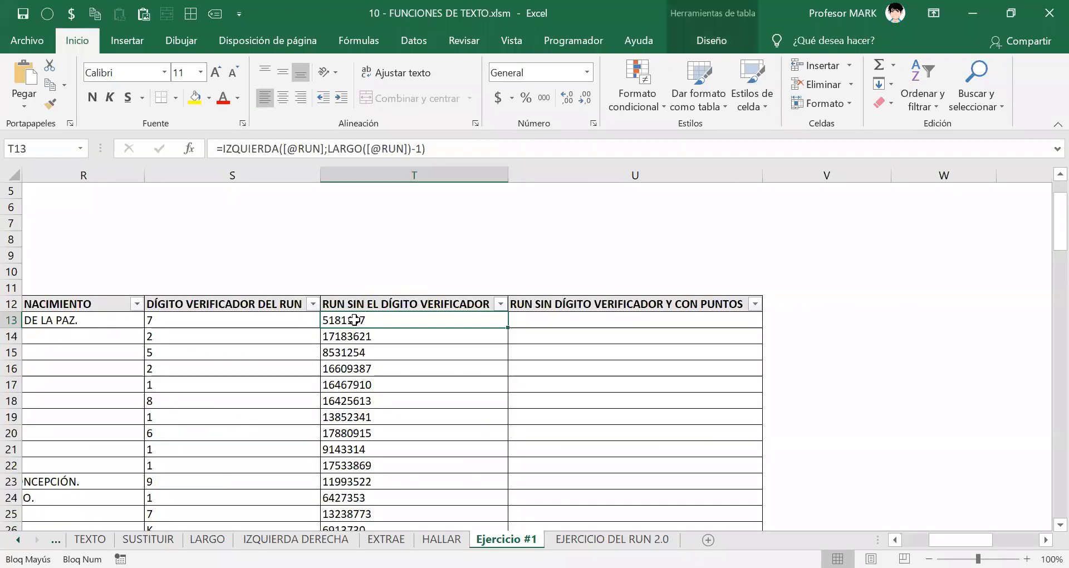
click(610, 539)
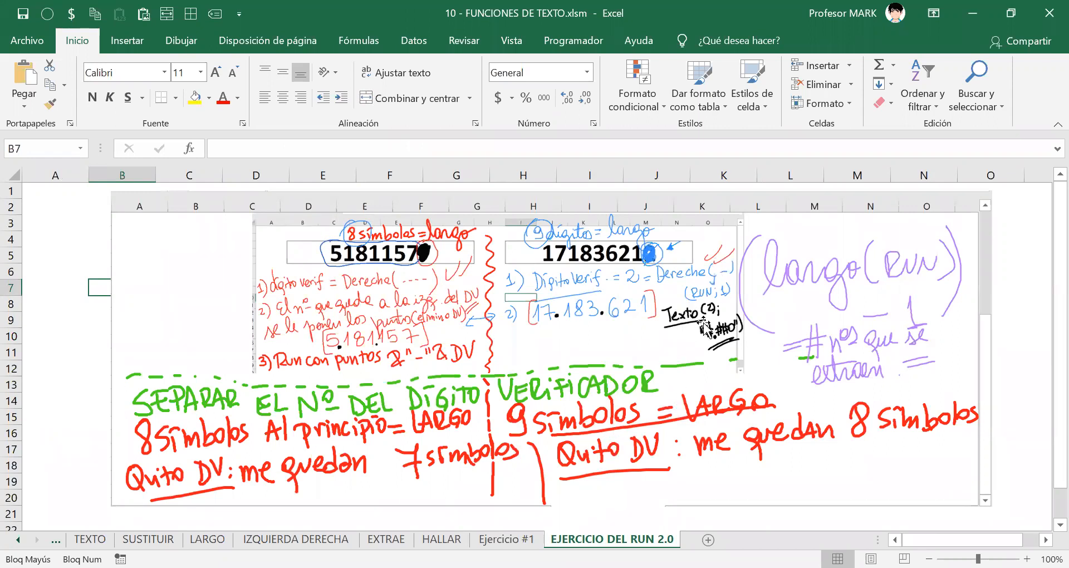
click(506, 539)
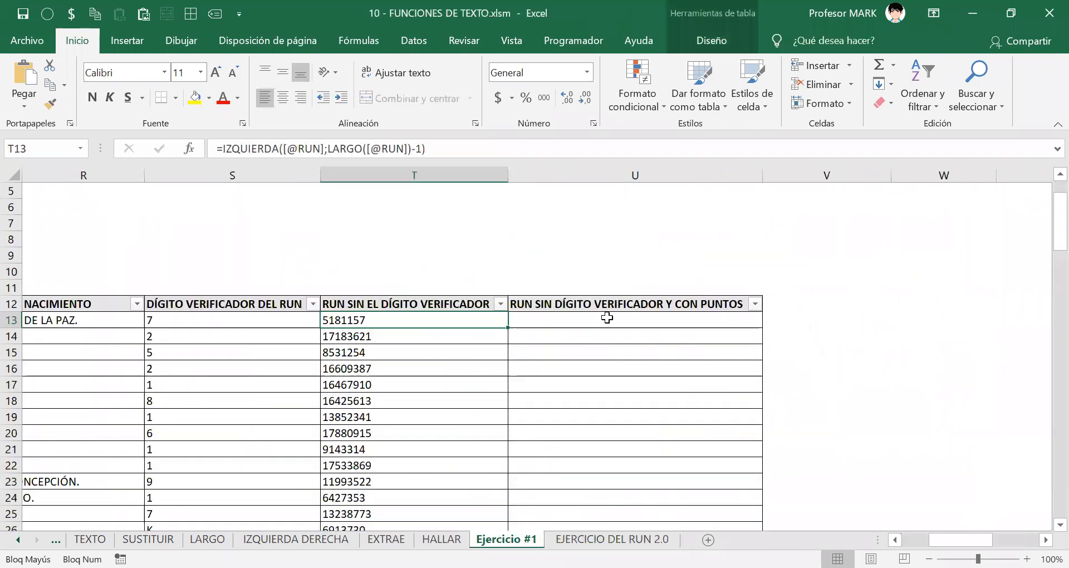
Enter =TEXTO([@[RUN SIN EL DÍGITO VERIFICADOR]];"#.##0") in U13 to fill the dotted RUN column.
click(605, 319)
text(=)
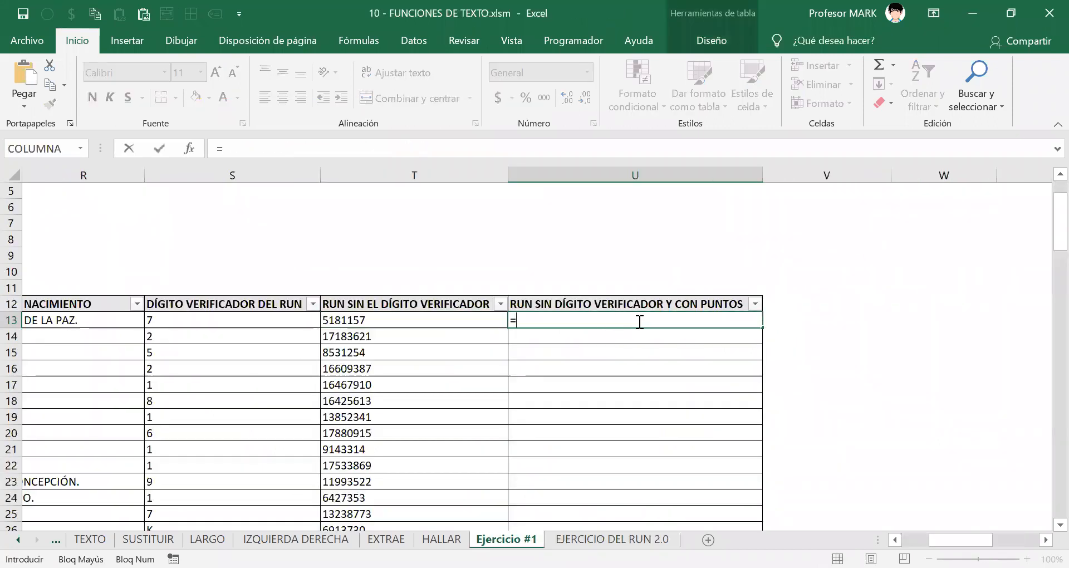
text(TEXTO()
click(384, 320)
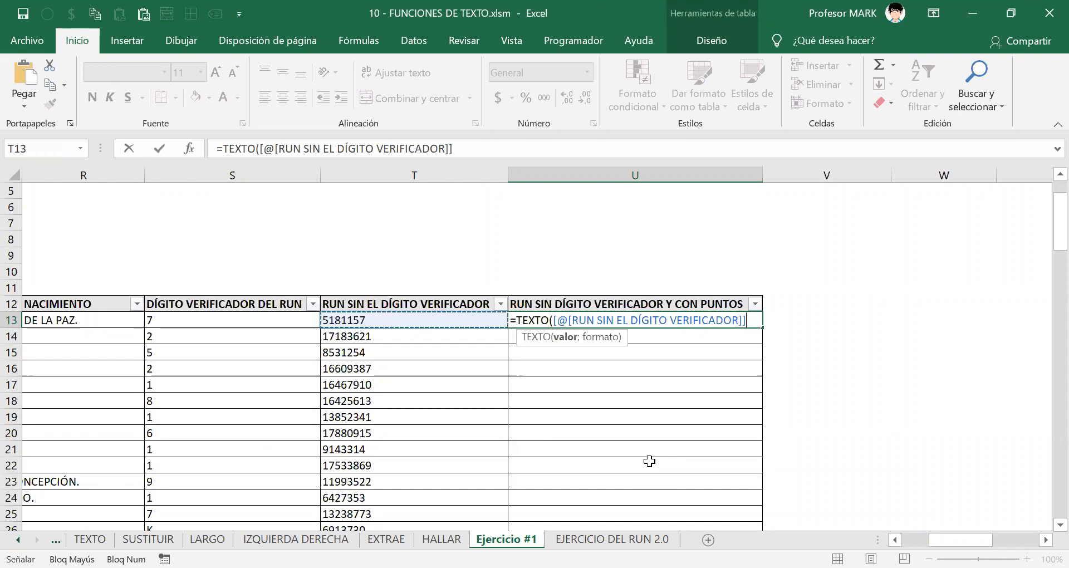
text(;)
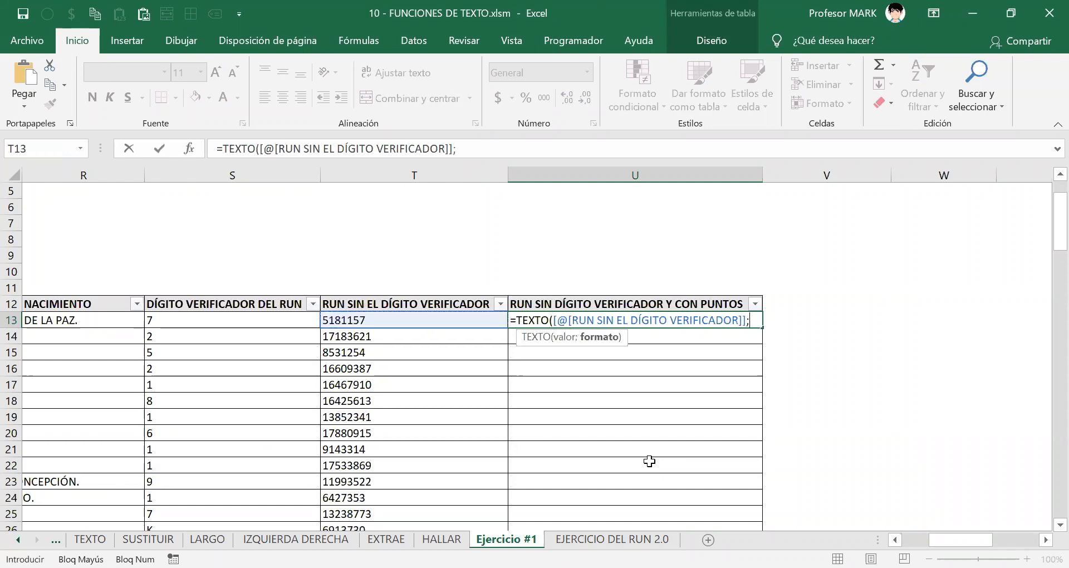
text("#.##0"))
key(Caps_Lock)
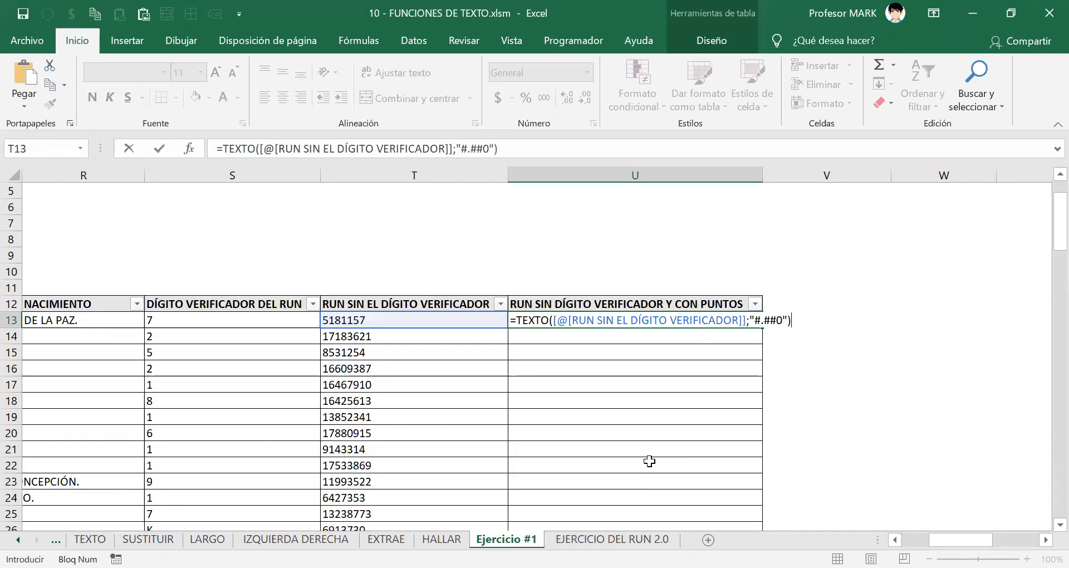
key(Return)
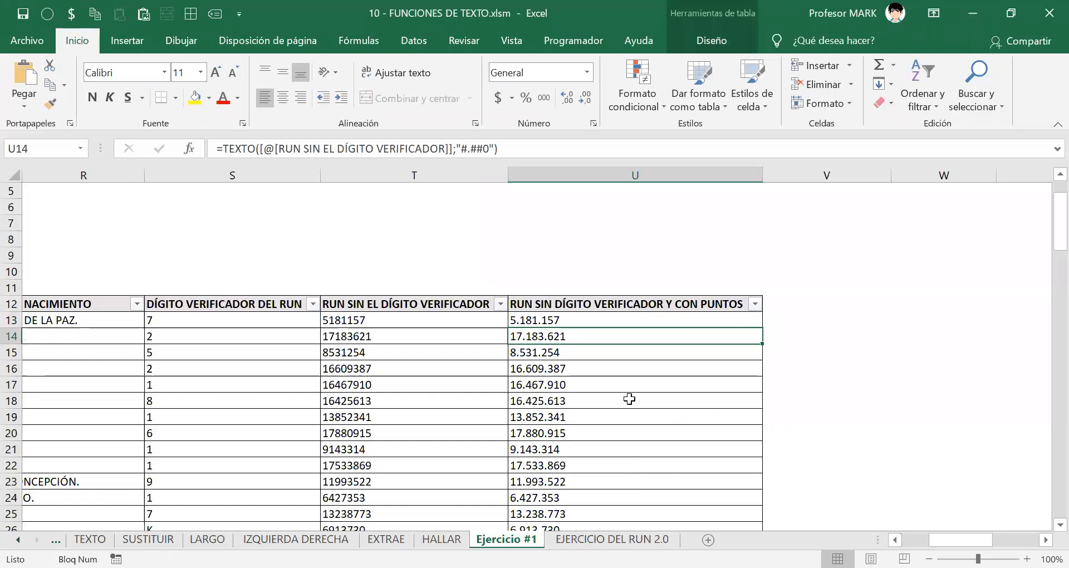
Check the dotted RUN results down column U and review the TEXTO formula in U13, leaving it unchanged.
scroll(573, 322, down, 1)
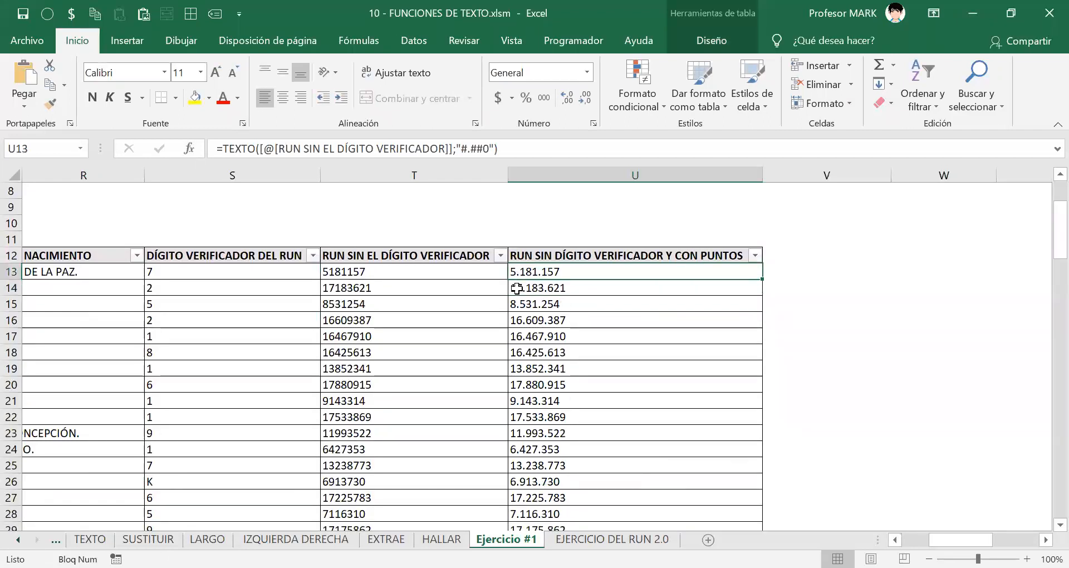
click(517, 320)
click(517, 400)
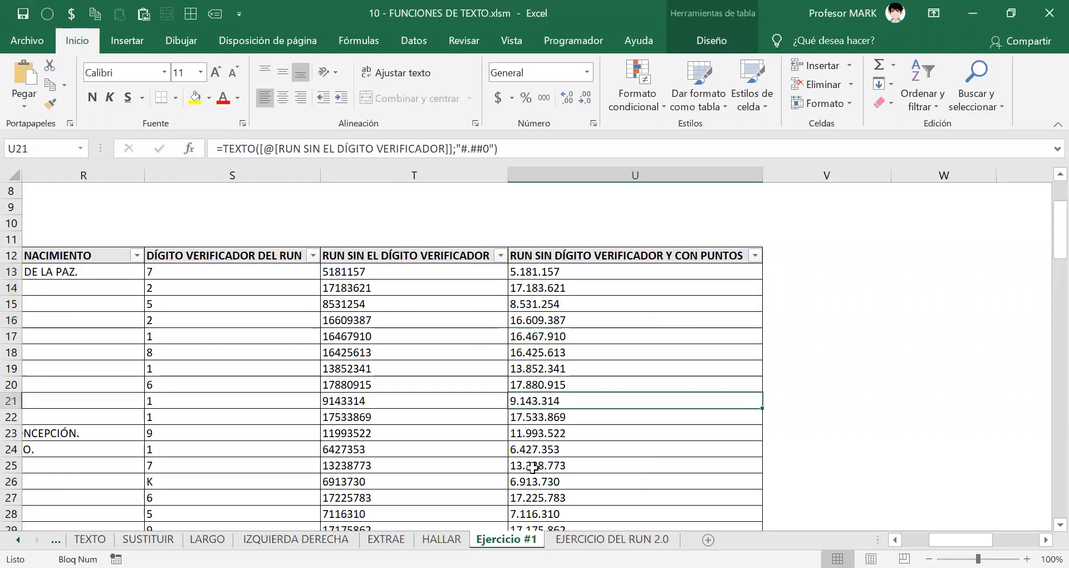
double_click(575, 272)
right_click(830, 270)
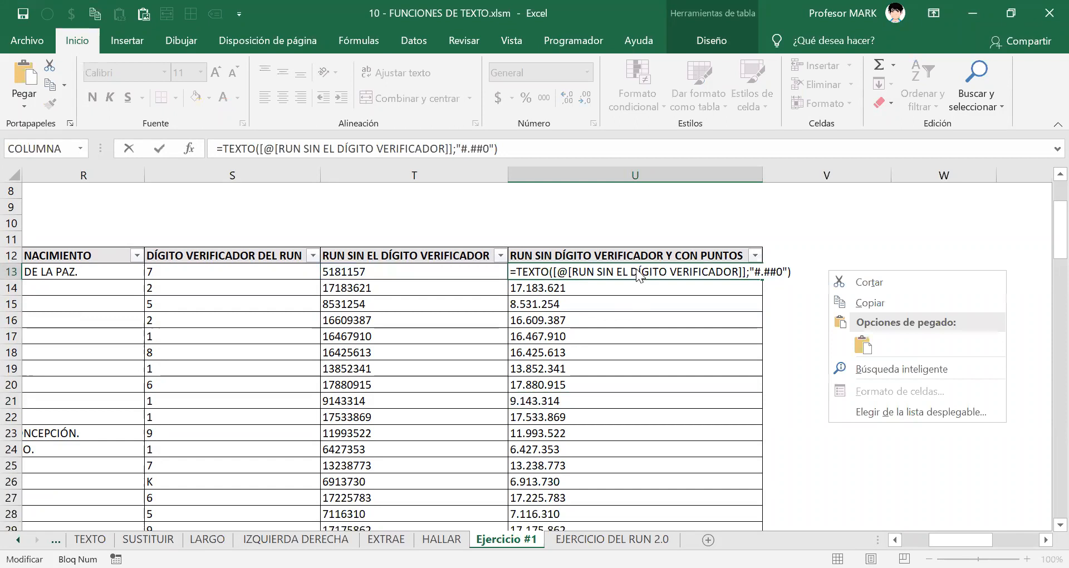
click(562, 275)
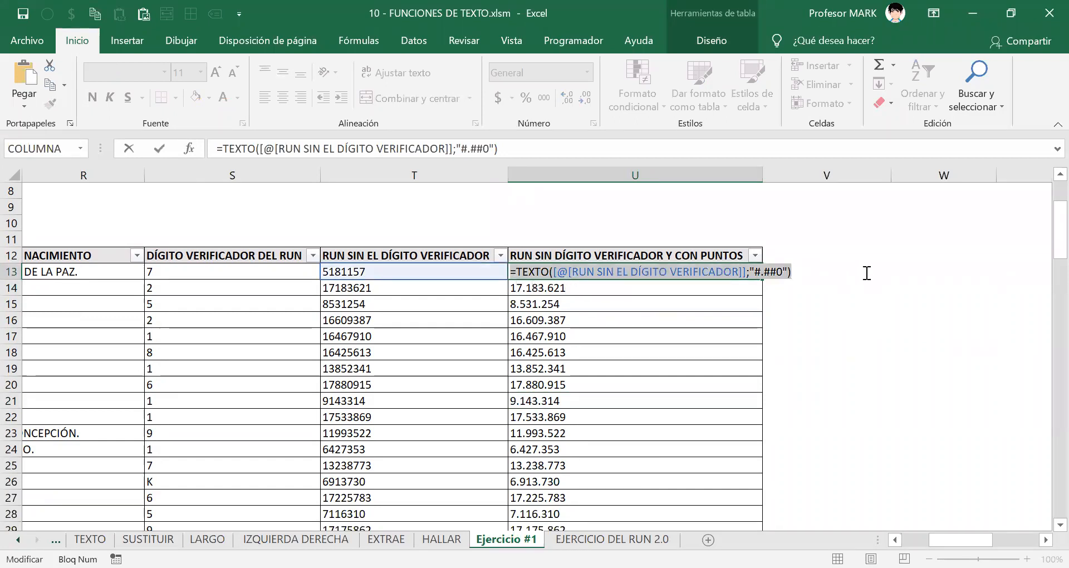
key(Return)
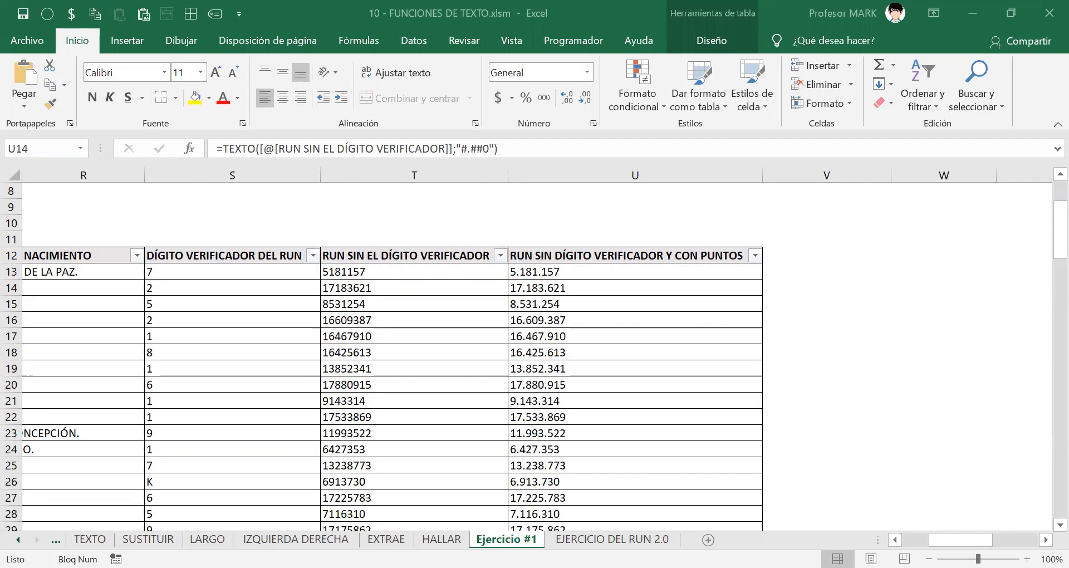
click(534, 272)
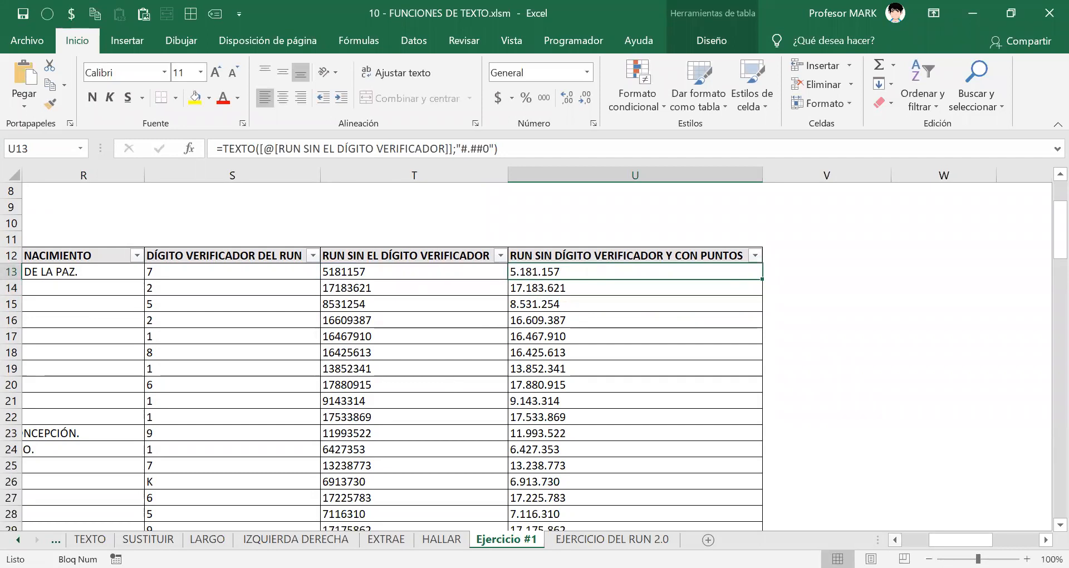
Compare the dotted RUN column with the check digit column and return to U13.
scroll(581, 257, left, 1)
scroll(537, 356, left, 1)
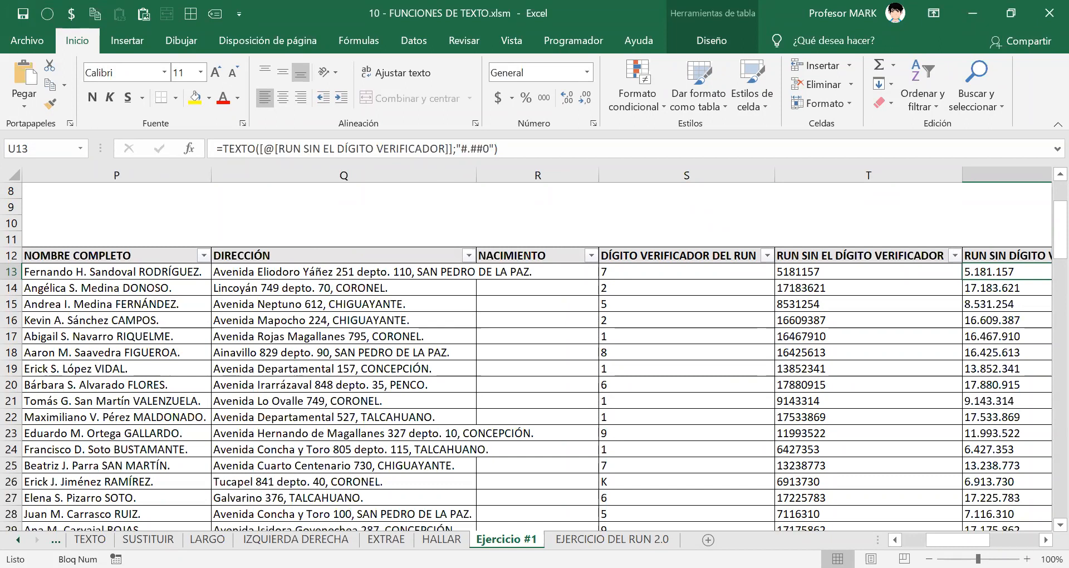
scroll(535, 356, right, 2)
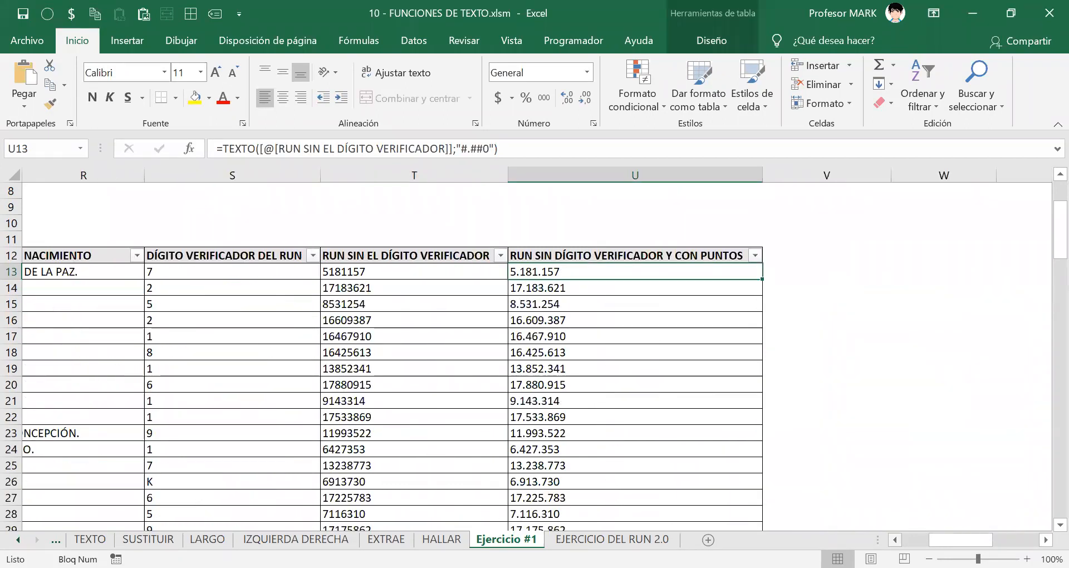
drag(532, 273, 510, 428)
drag(215, 271, 279, 368)
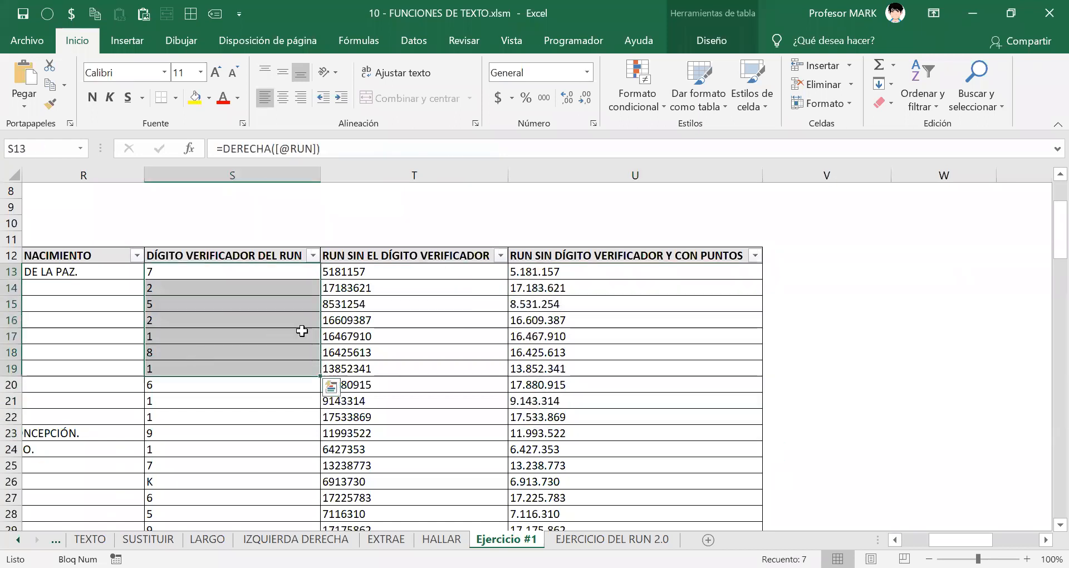
click(540, 273)
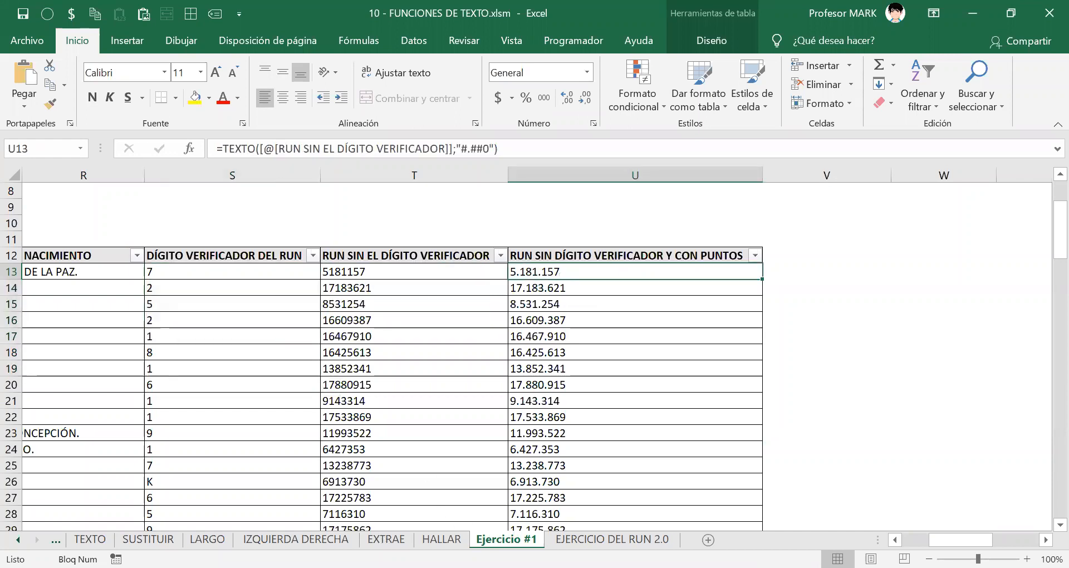
Consult EJERCICIO DEL RUN 2.0 for how to join the RUN parts, then locate those parts in U13 and S13 of Ejercicio #1.
click(612, 539)
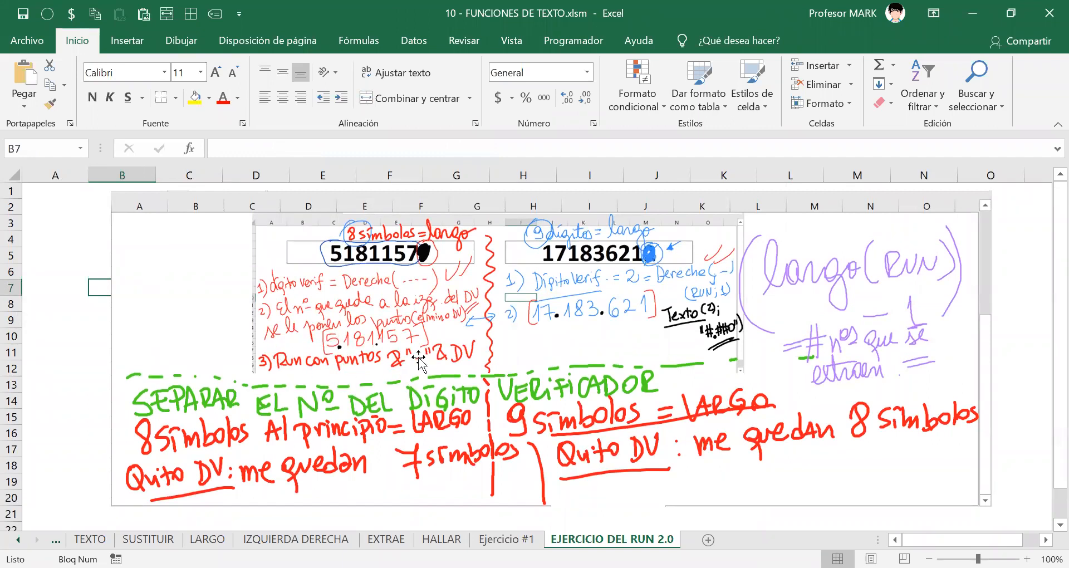
key(ctrl+Page_Up)
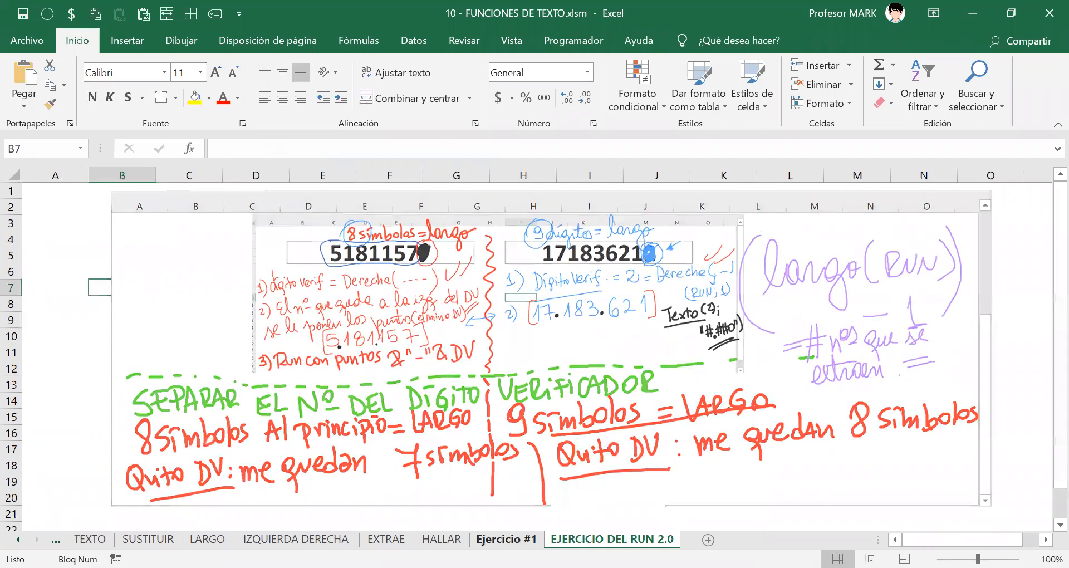
click(189, 268)
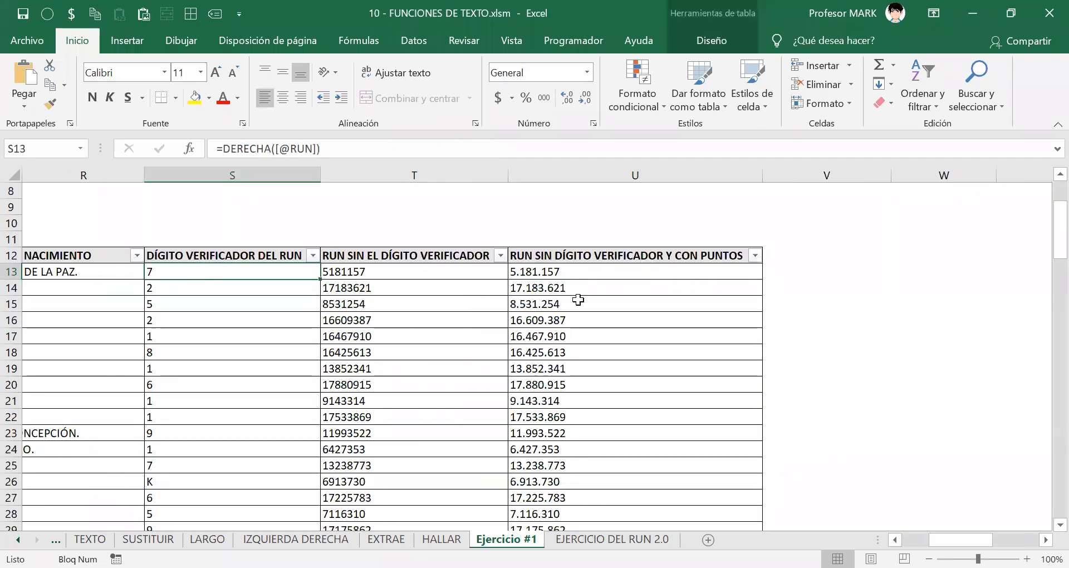
click(531, 273)
shift+click(269, 272)
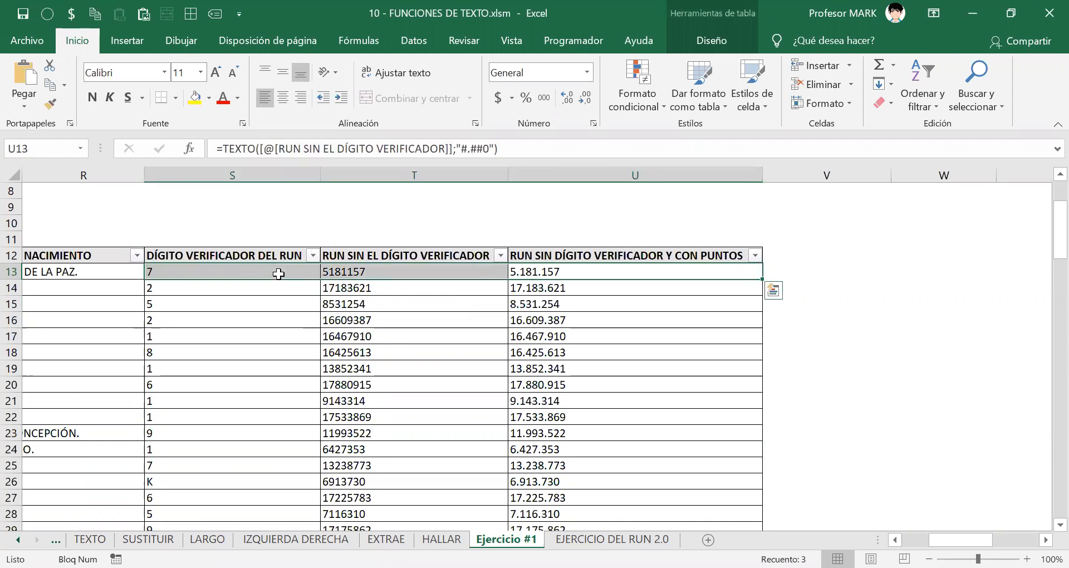
click(563, 271)
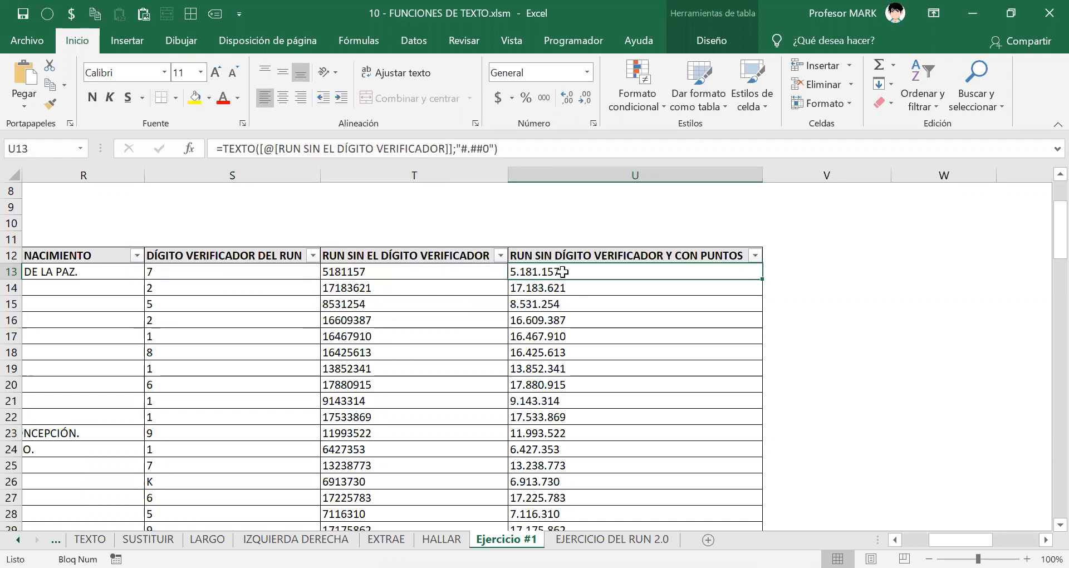
click(265, 277)
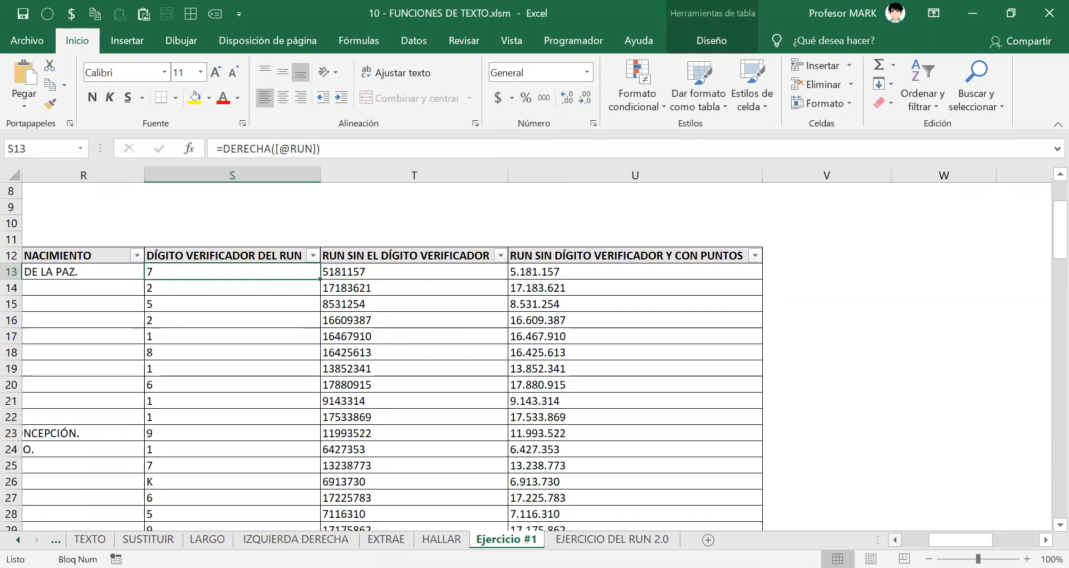
Enter a formula in O13 under RUN 2.0 joining [@[RUN SIN DÍGITO VERIFICADOR Y CON PUNTOS]], "-" and [@[DÍGITO VERIFICADOR DEL RUN]] with &.
click(894, 540)
click(894, 539)
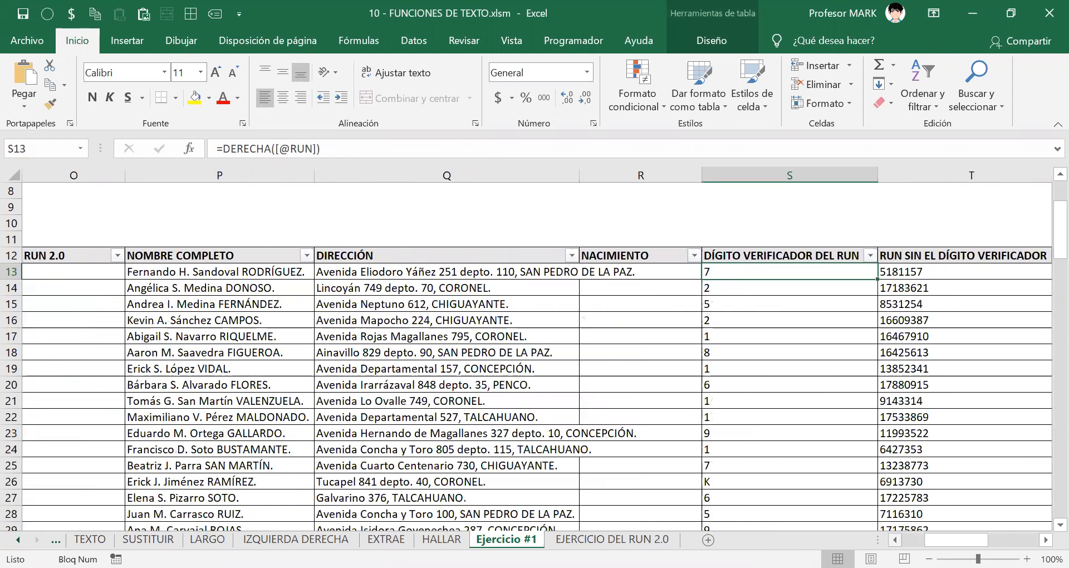
click(61, 276)
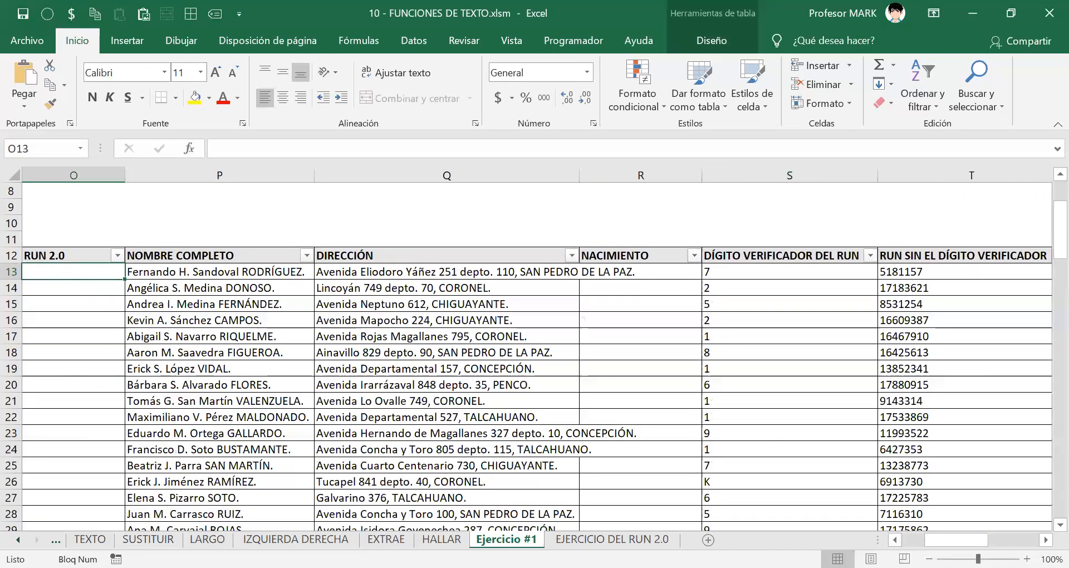
click(894, 540)
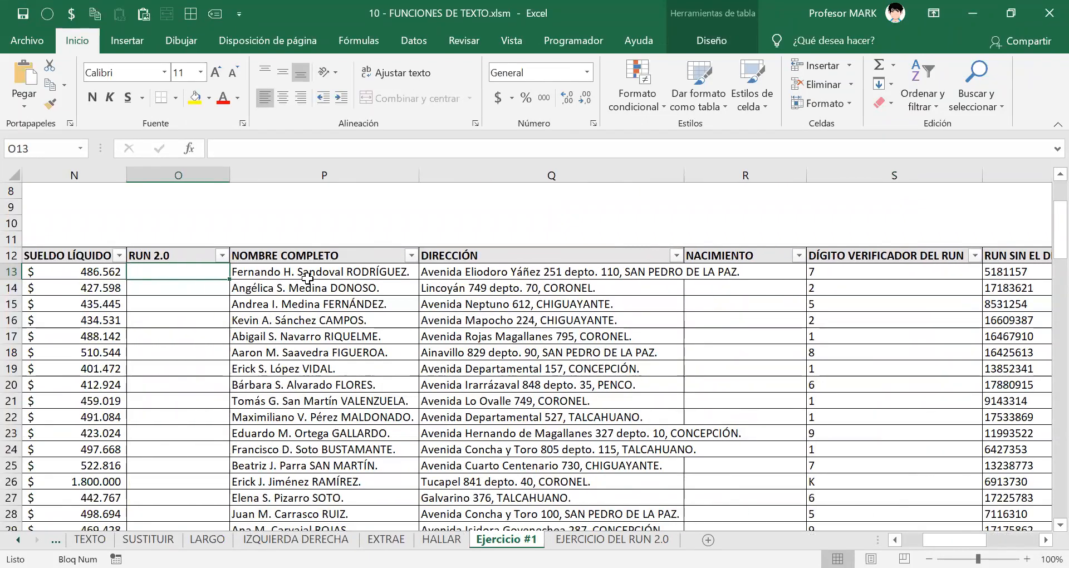
text(=)
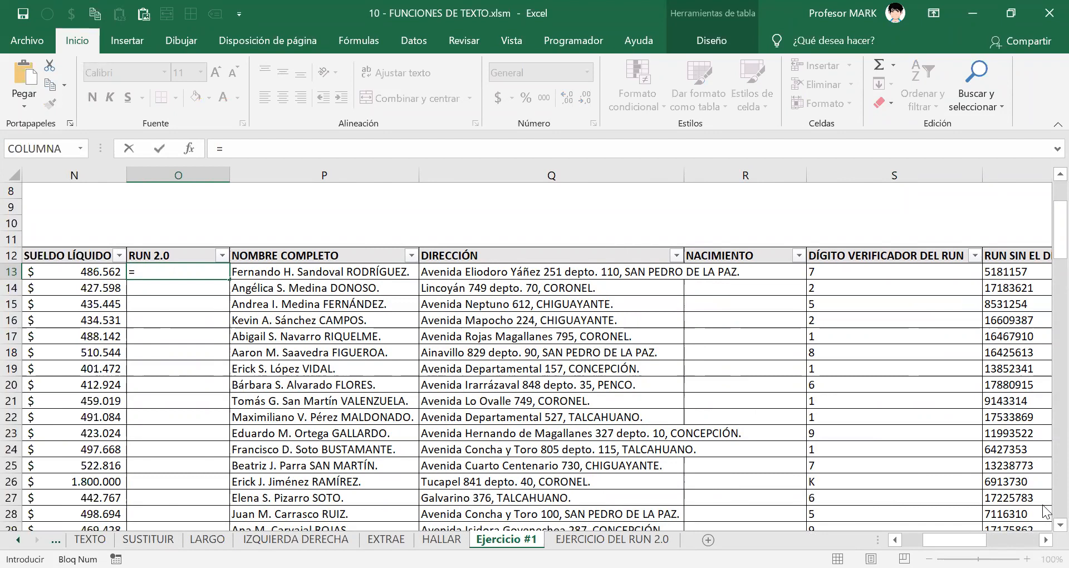
click(1046, 540)
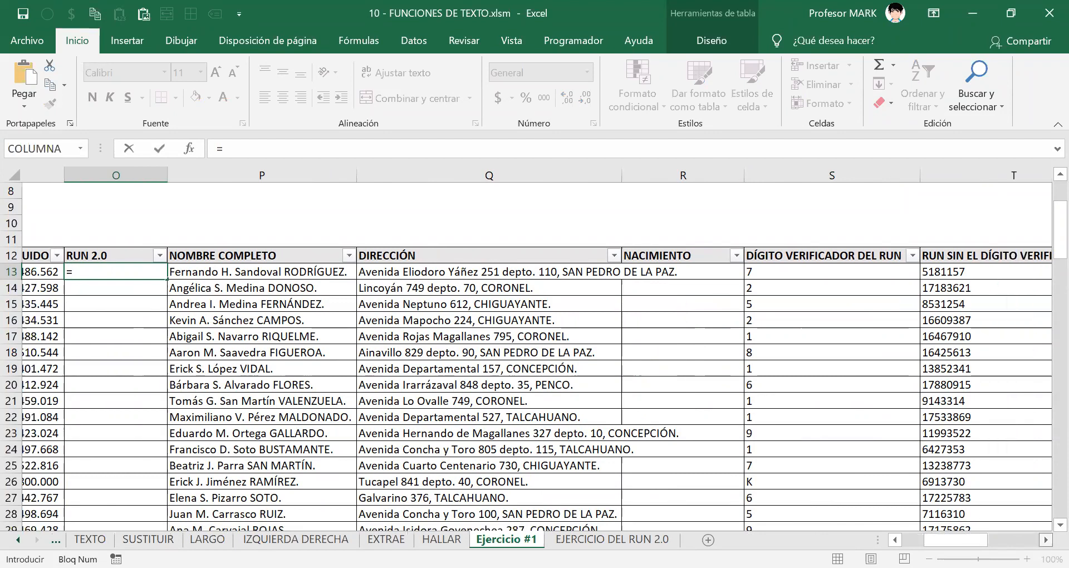
click(1046, 539)
click(1046, 540)
click(1047, 539)
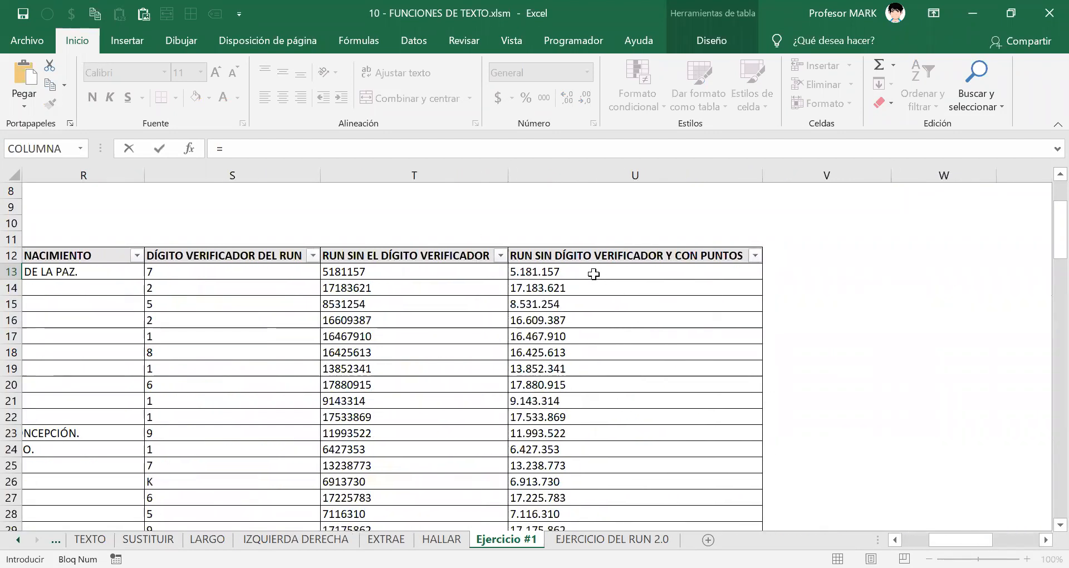
click(594, 273)
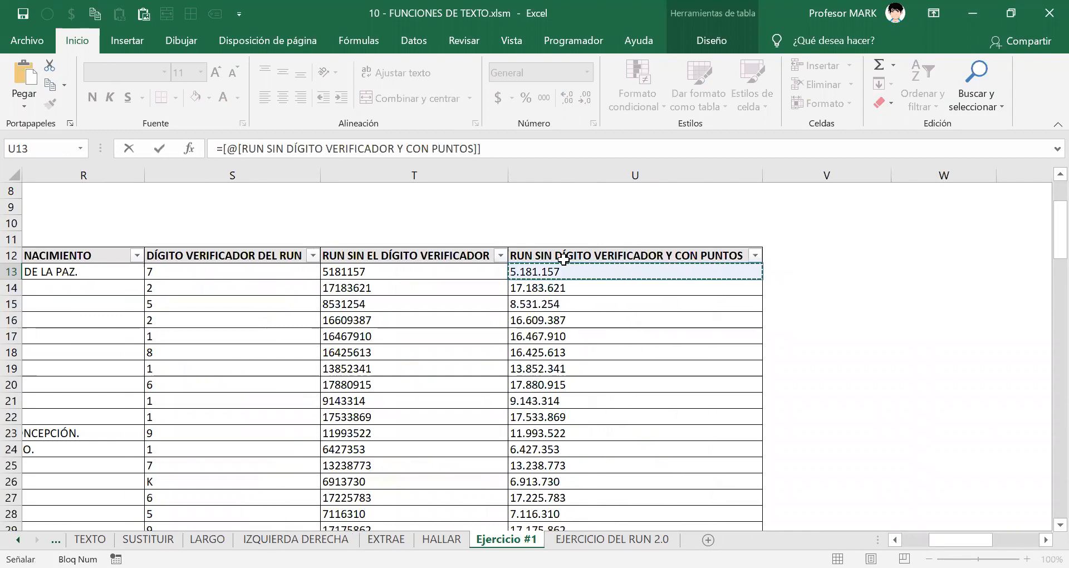
text(&)
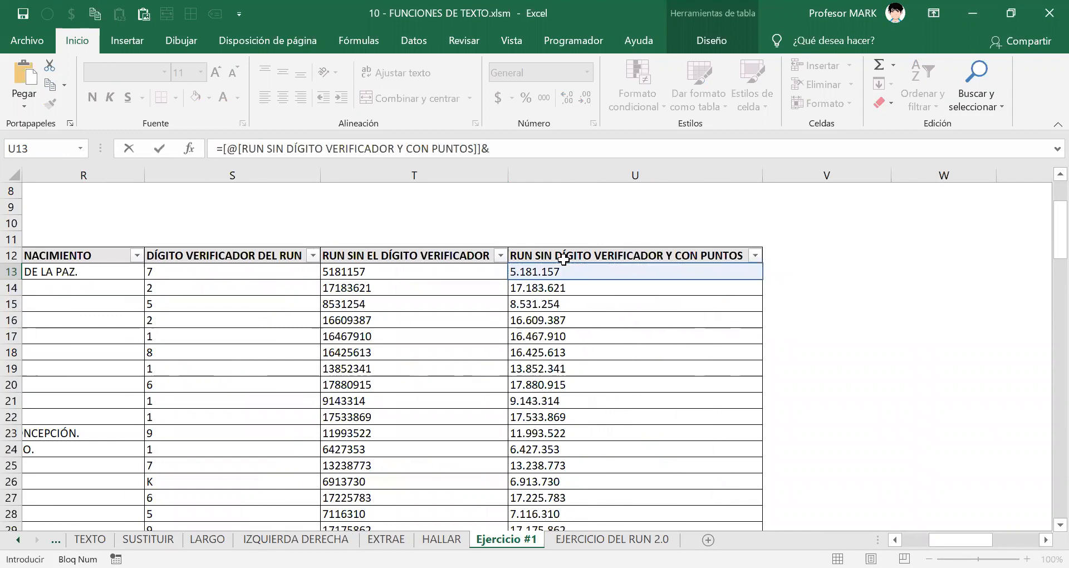
text("-"&)
click(216, 275)
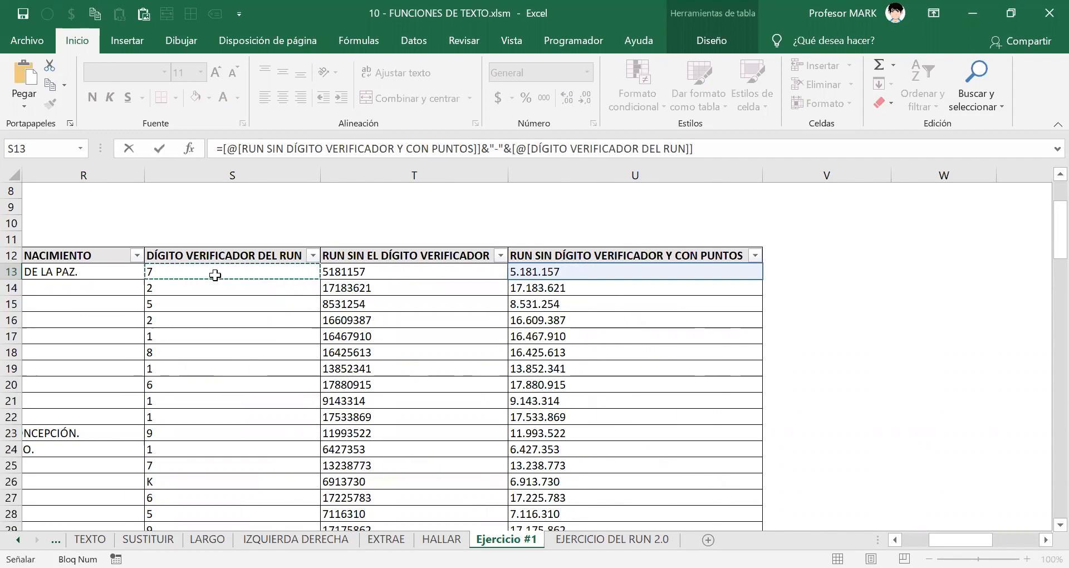
key(Return)
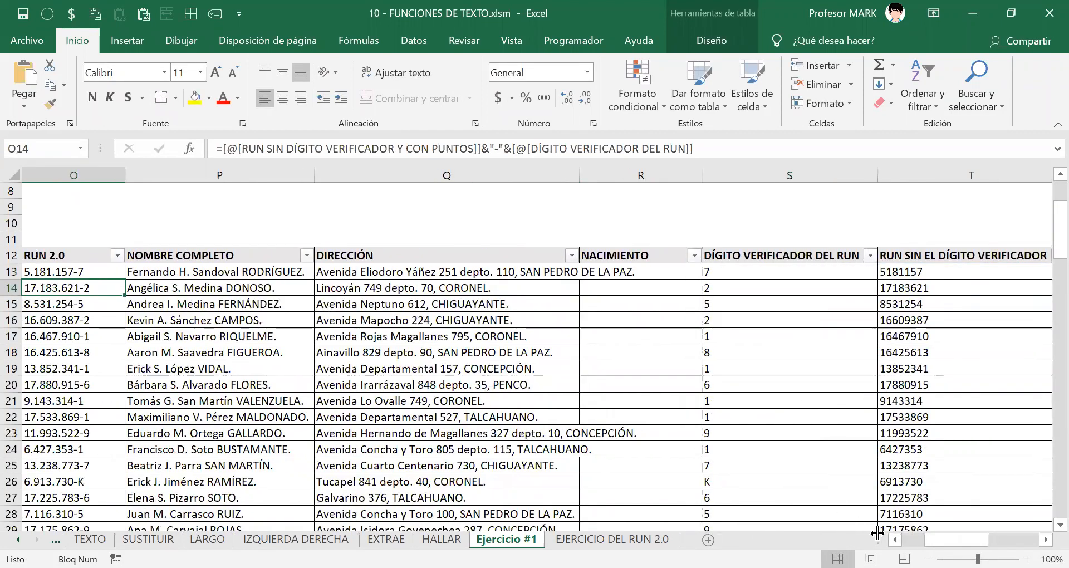
Review the RUN 2.0 results and the O13 formula against the helper columns S to U.
scroll(386, 331, left, 3)
scroll(387, 332, down, 1)
scroll(387, 331, down, 2)
scroll(317, 320, up, 3)
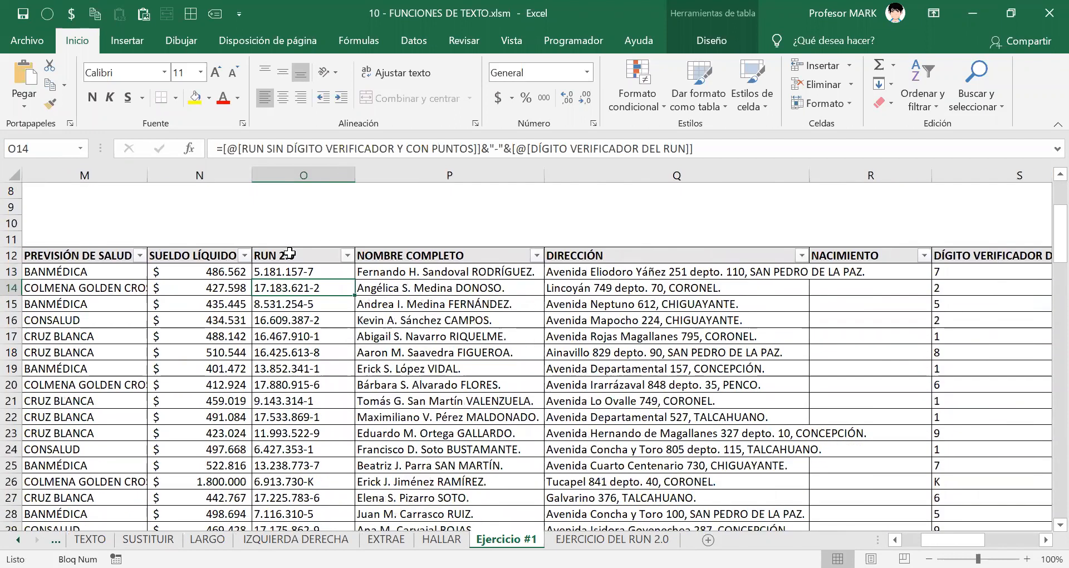
click(279, 271)
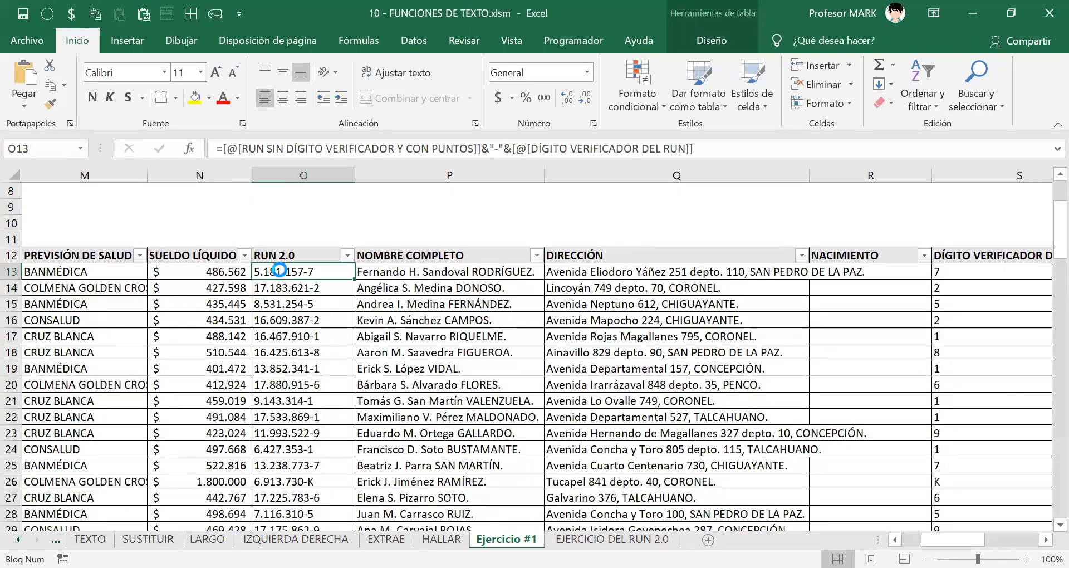
scroll(1013, 496, right, 2)
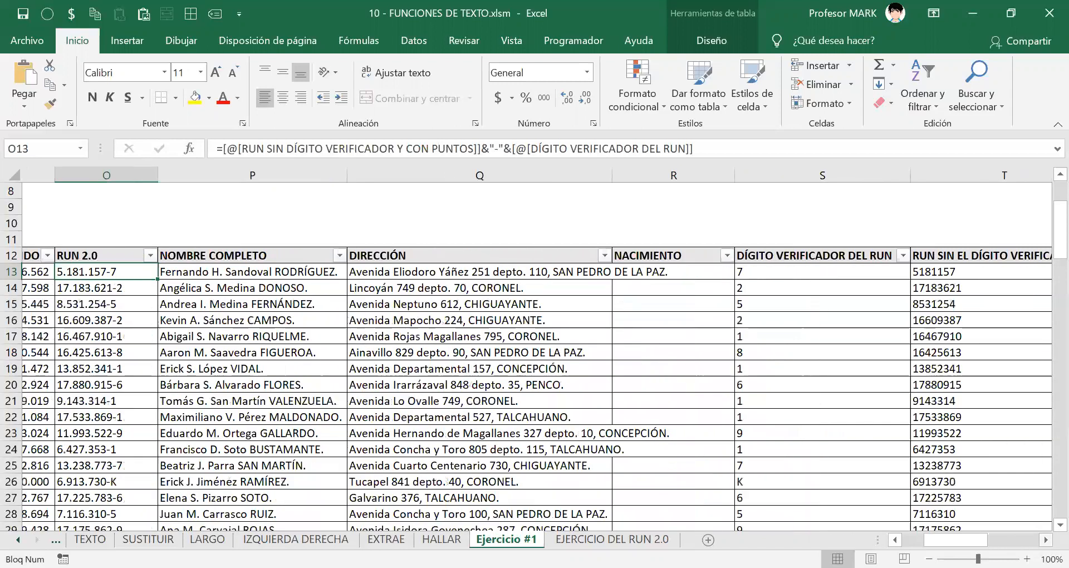
scroll(534, 356, right, 2)
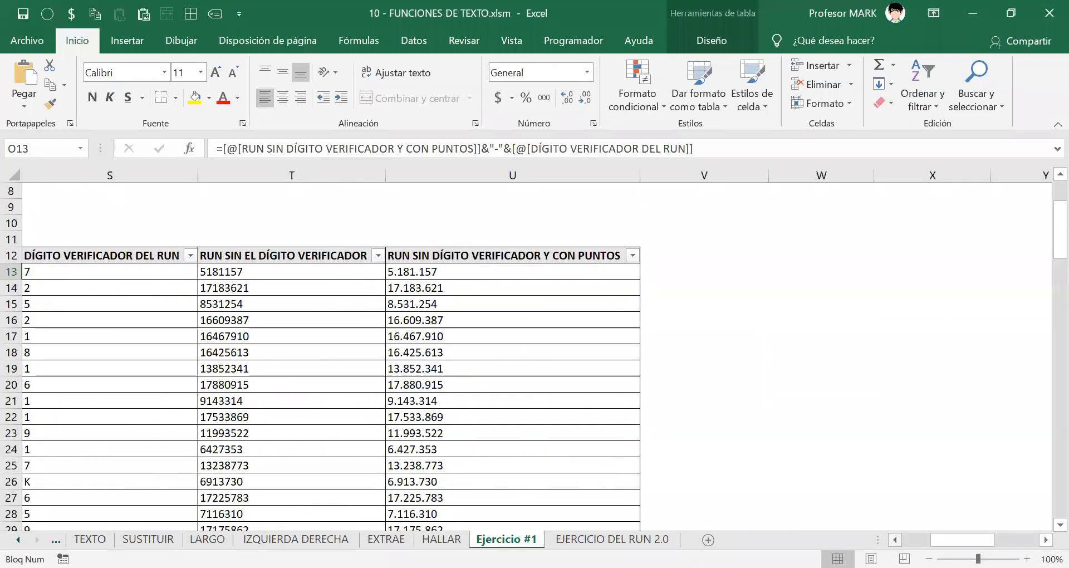
Fill the three helper column headers S12:U12 with yellow.
scroll(677, 356, left, 1)
click(209, 259)
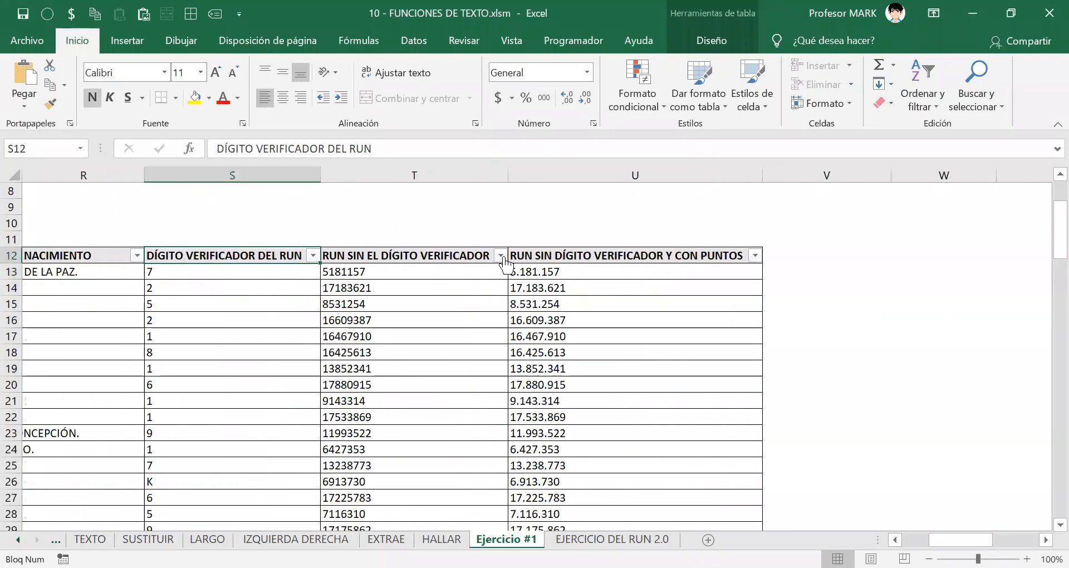
shift+click(529, 255)
click(192, 100)
Shade the helper column data in S13:U62 light gray and save the workbook.
click(216, 272)
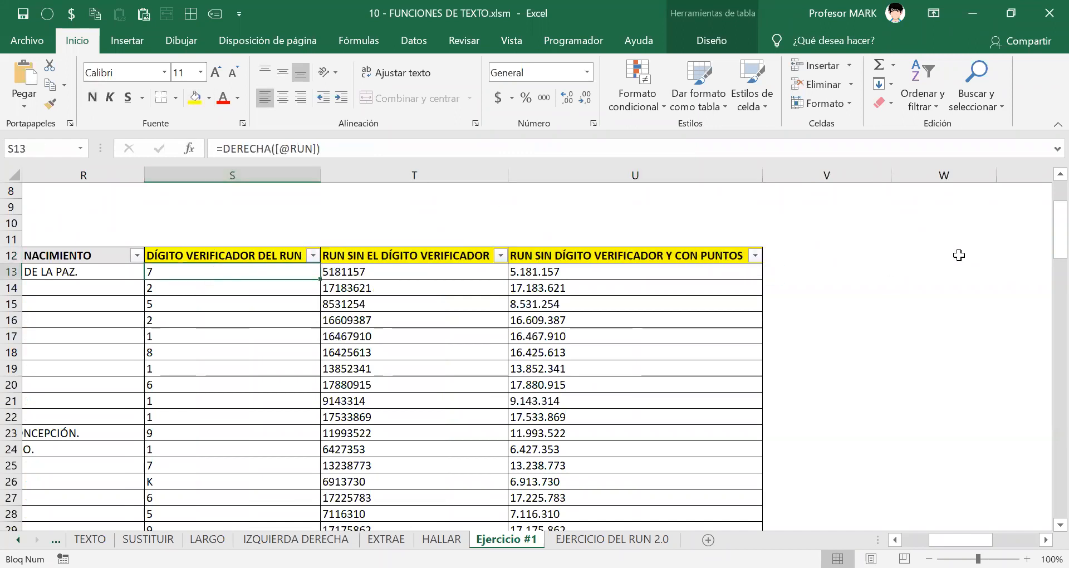
key(shift+Right)
key(shift+Right)
key(ctrl+shift+Down)
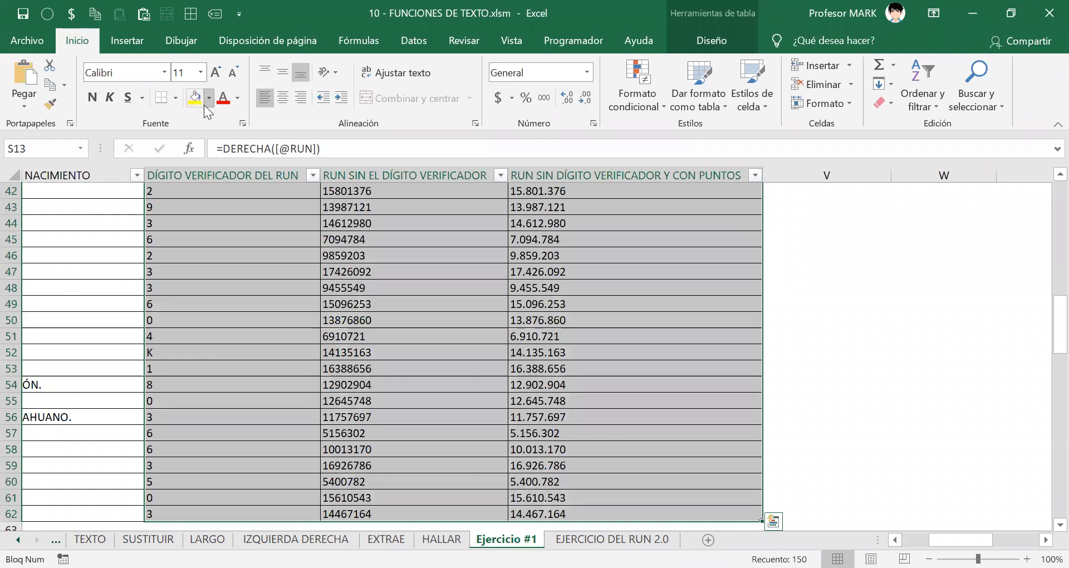
key(Down)
scroll(284, 434, down, 3)
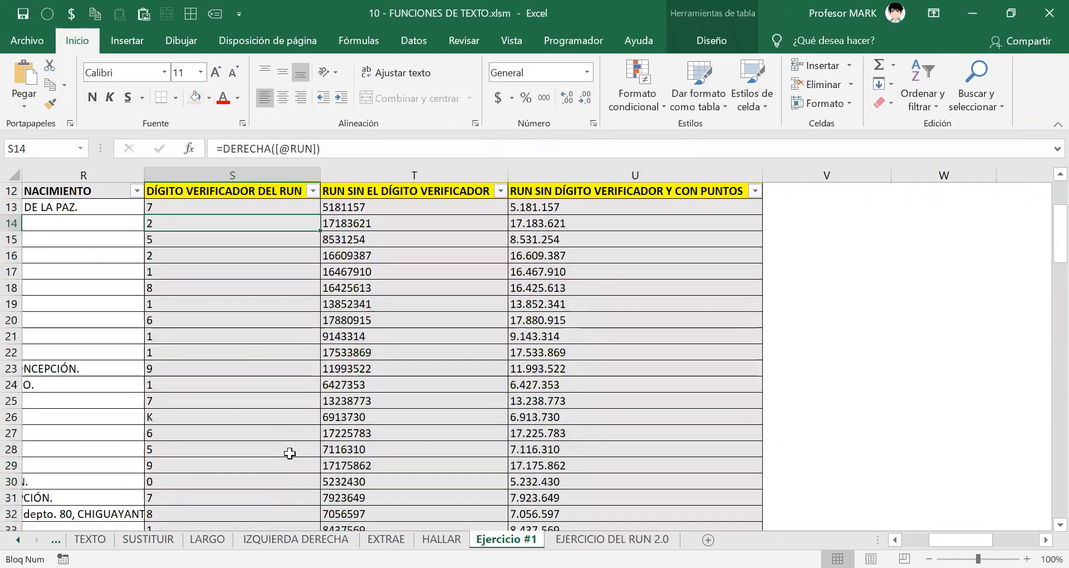
scroll(289, 450, down, 5)
scroll(285, 433, down, 5)
scroll(284, 409, up, 12)
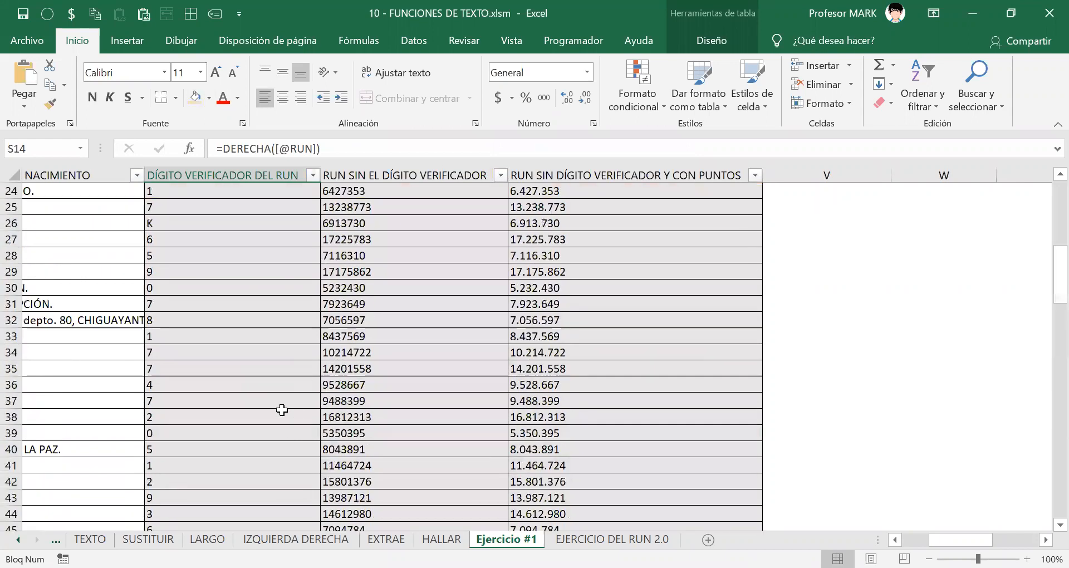
key(ctrl+s)
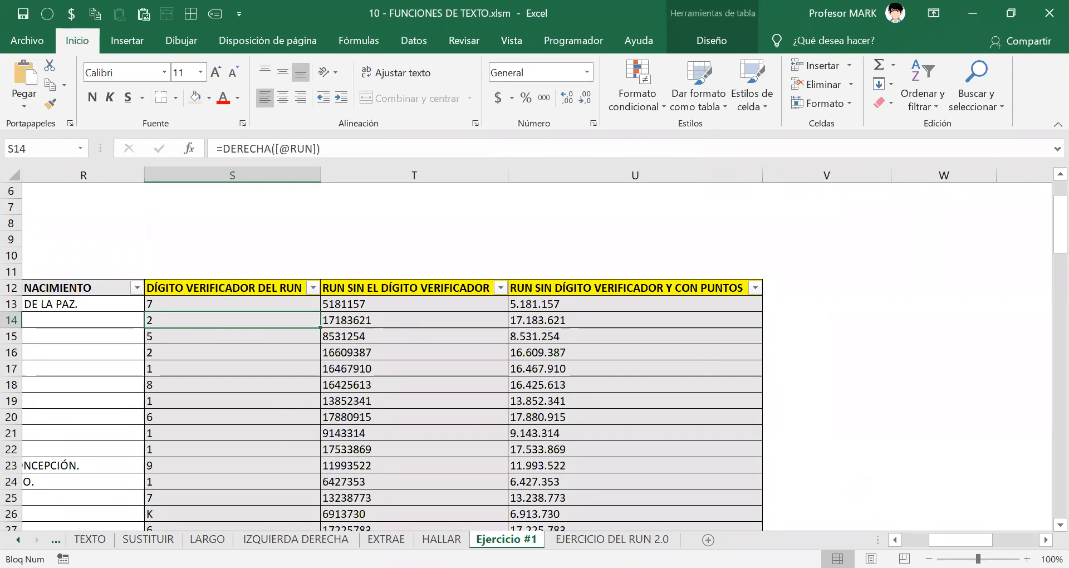
Examine the RUN 2.0 formula in O13 and how it references the highlighted helper columns, leaving the formula as is.
click(894, 540)
click(894, 540)
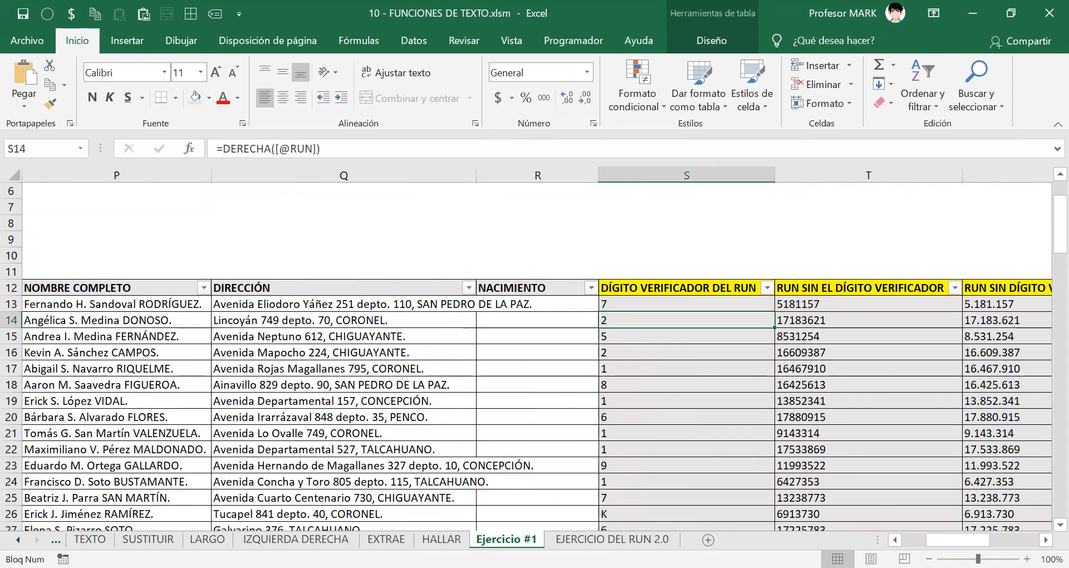
scroll(289, 307, left, 3)
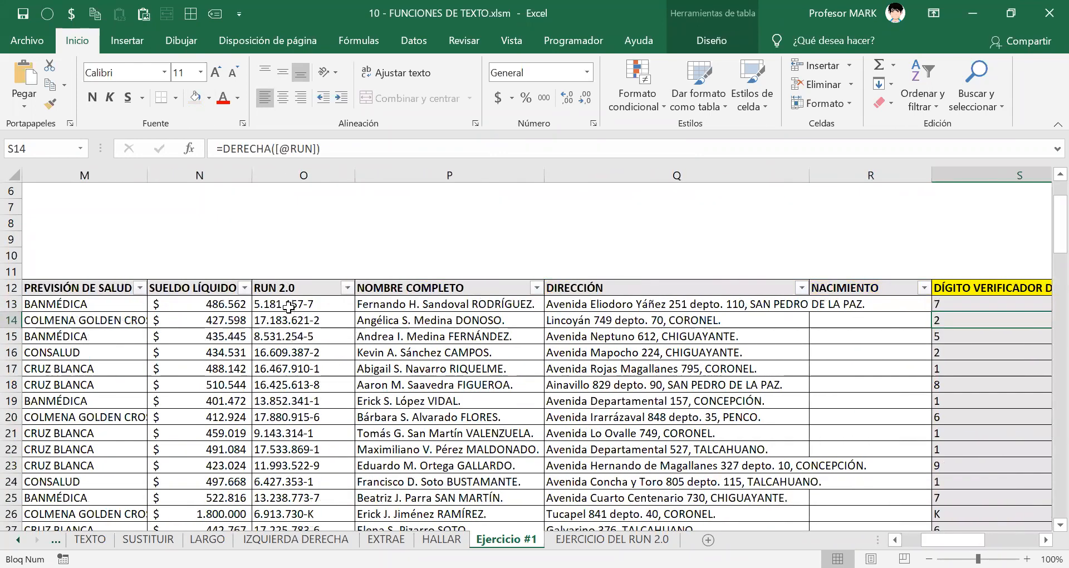
double_click(289, 307)
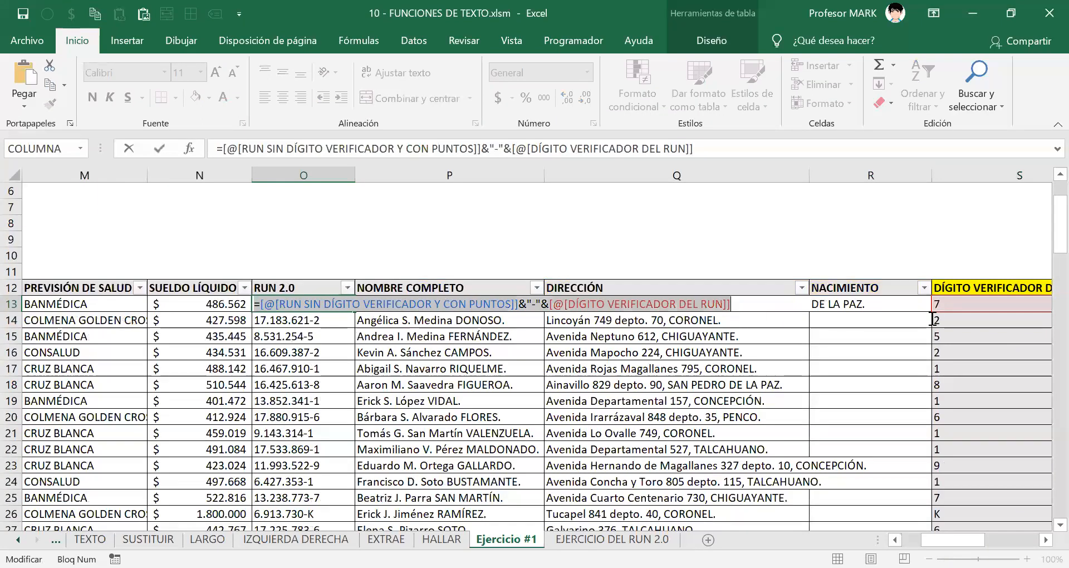
key(Return)
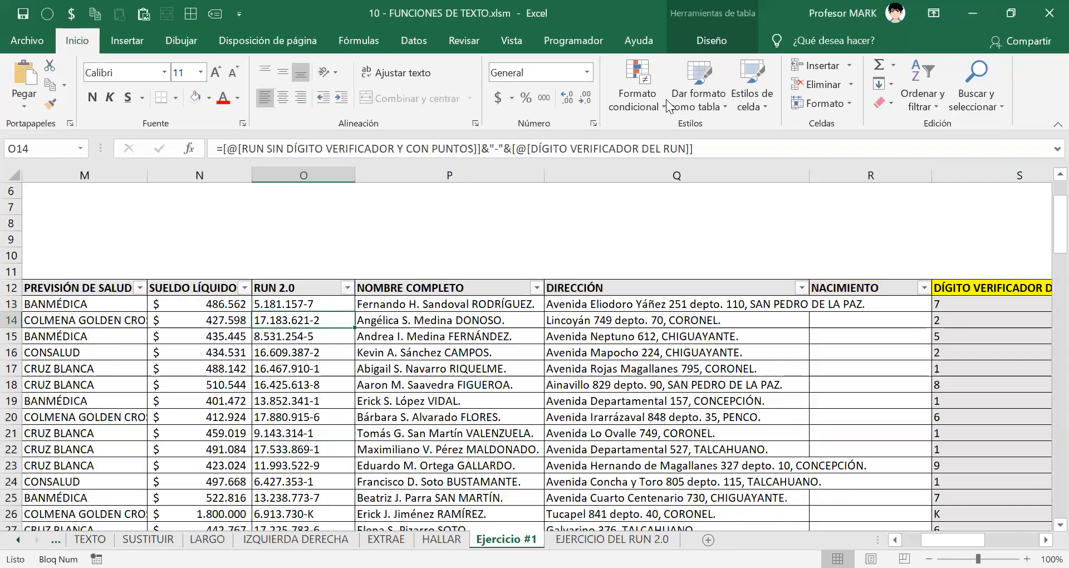
key(alt+Tab)
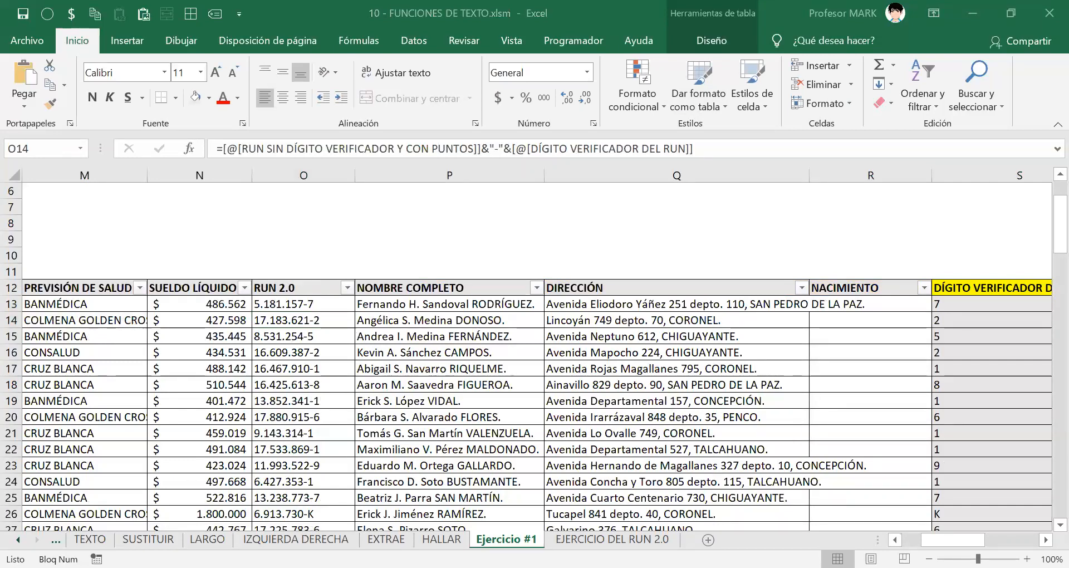
key(alt+Tab)
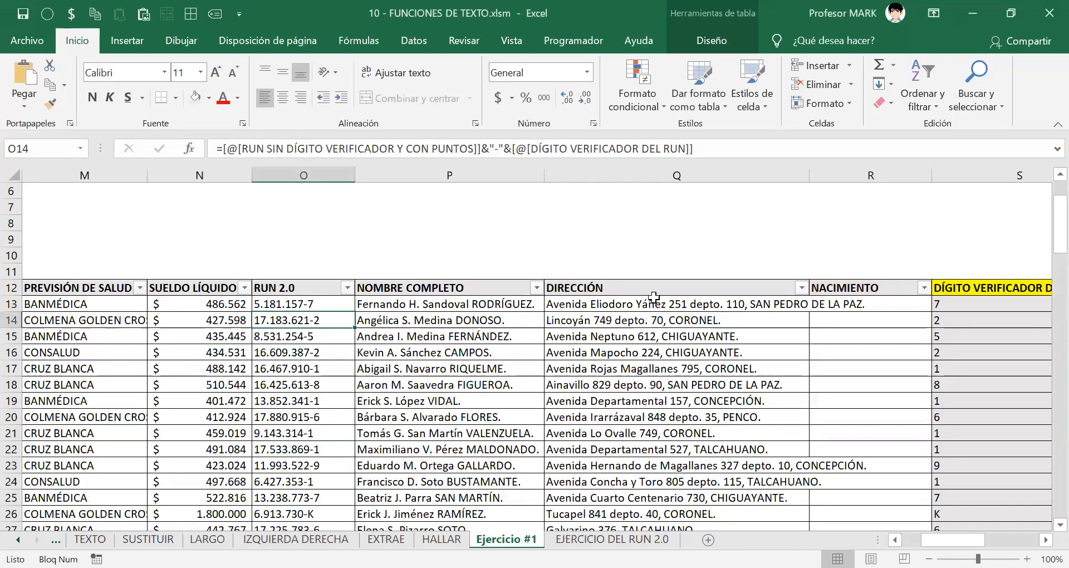
double_click(285, 305)
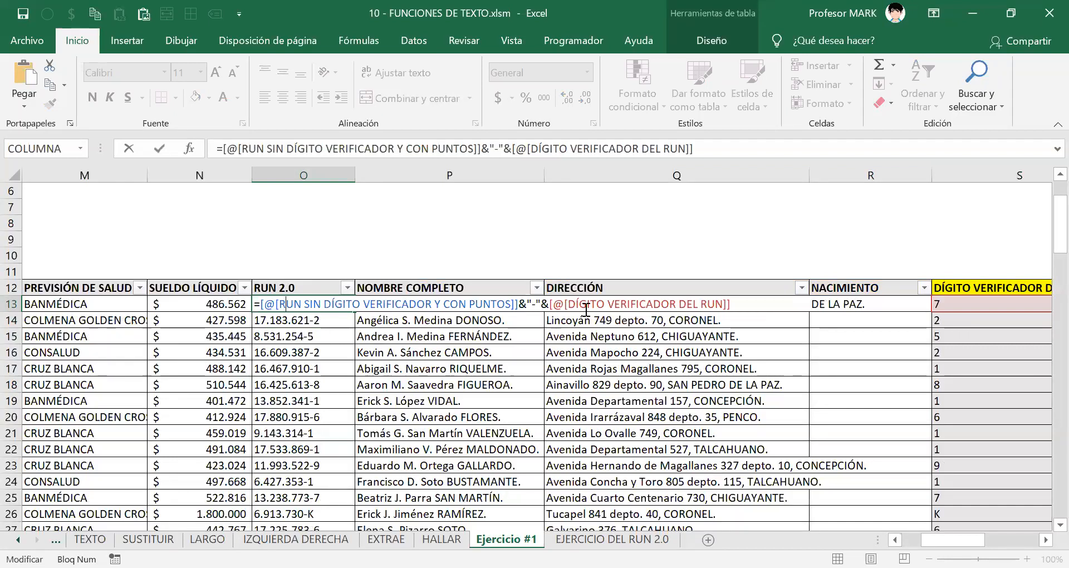
key(Escape)
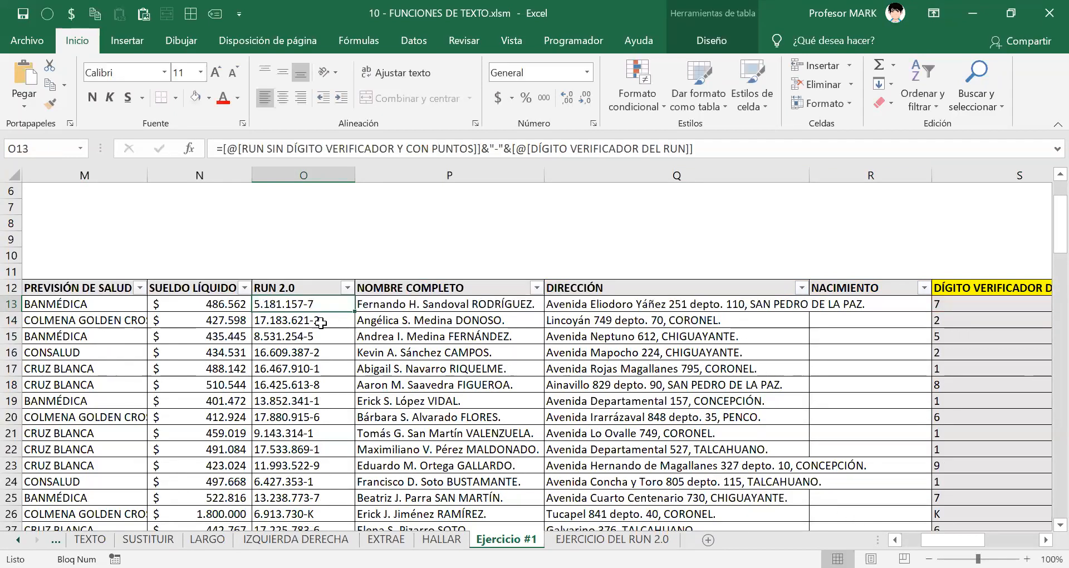
double_click(307, 303)
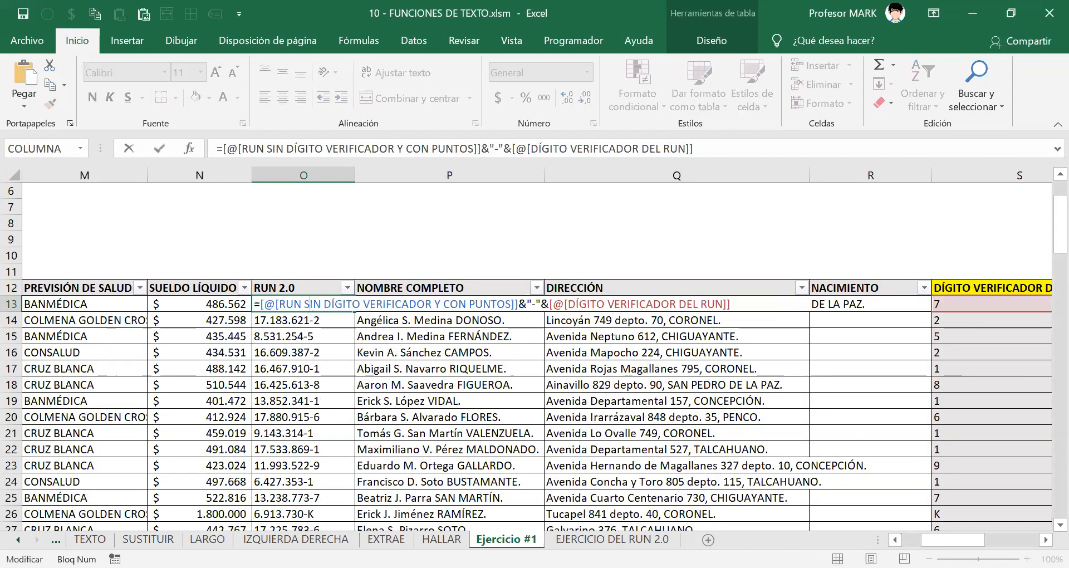
key(Escape)
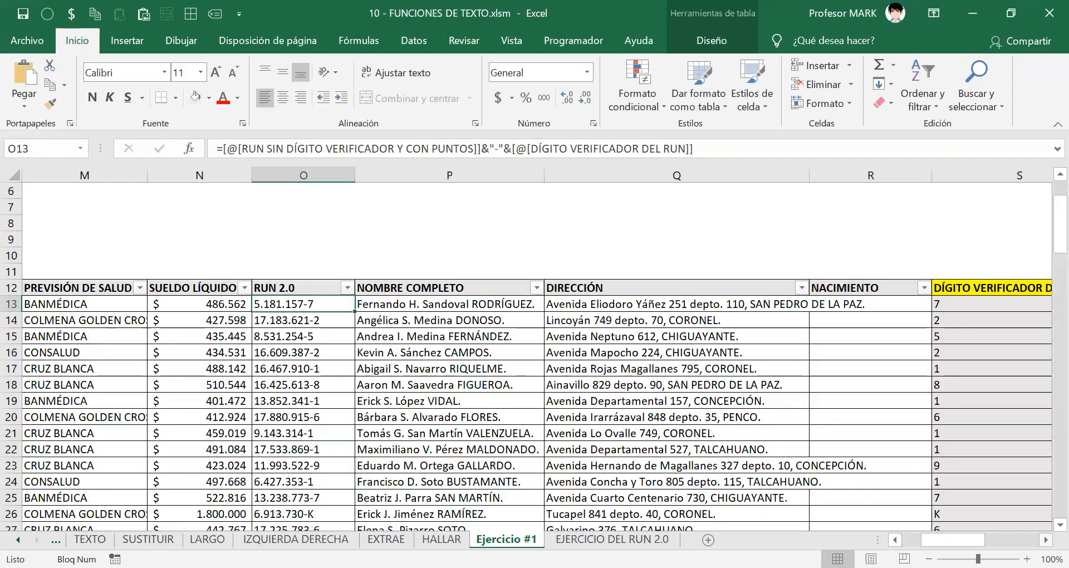
scroll(538, 356, right, 2)
click(1045, 539)
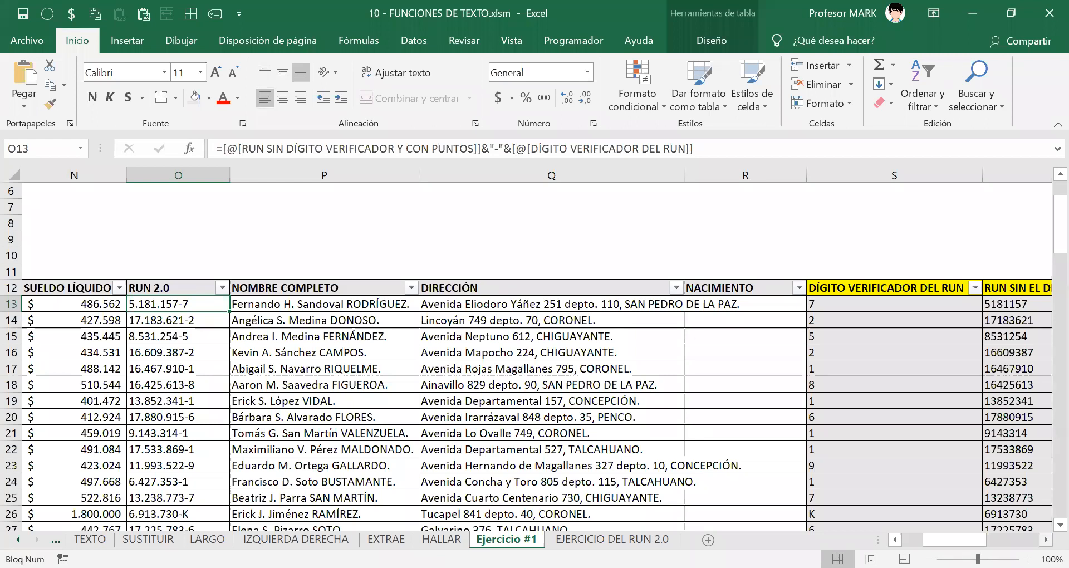